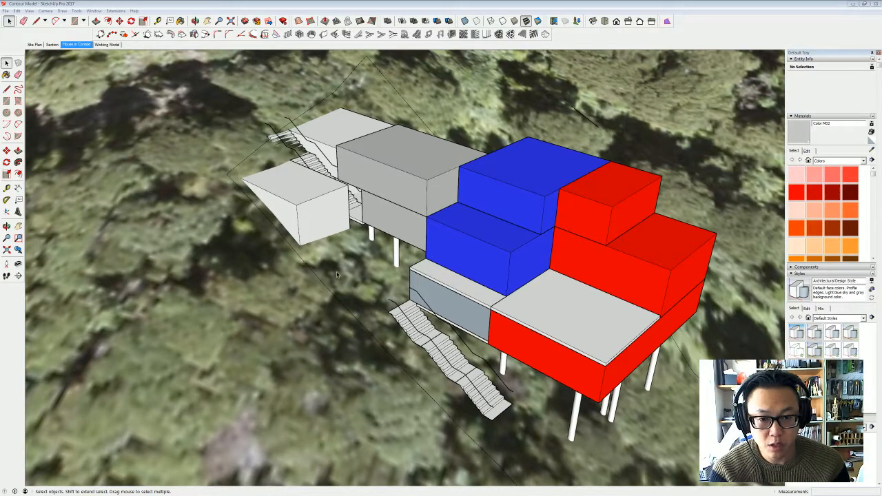
- Examine the coloured house massing, its staircases and supporting posts from the front, rear and above on the hillside
middle_drag(337, 272, 548, 256)
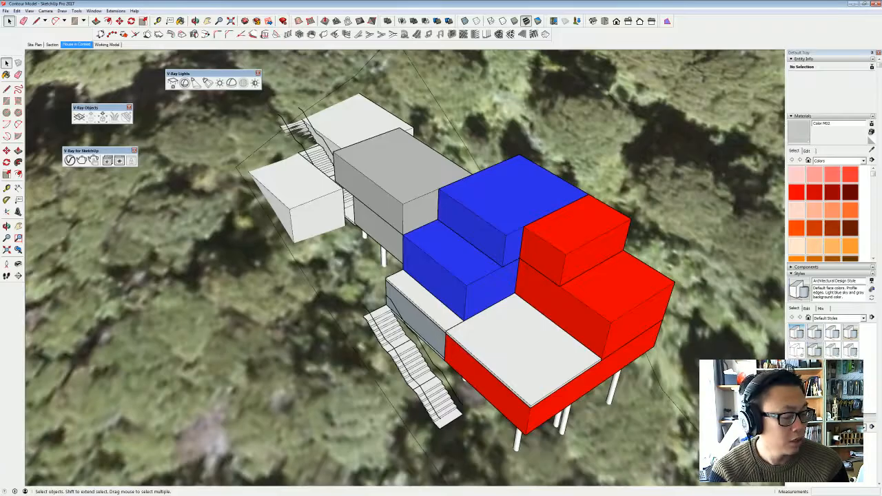
mouse_move(449, 338)
middle_down()
mouse_move(350, 236)
mouse_move(483, 344)
middle_up()
middle_drag(442, 295, 534, 252)
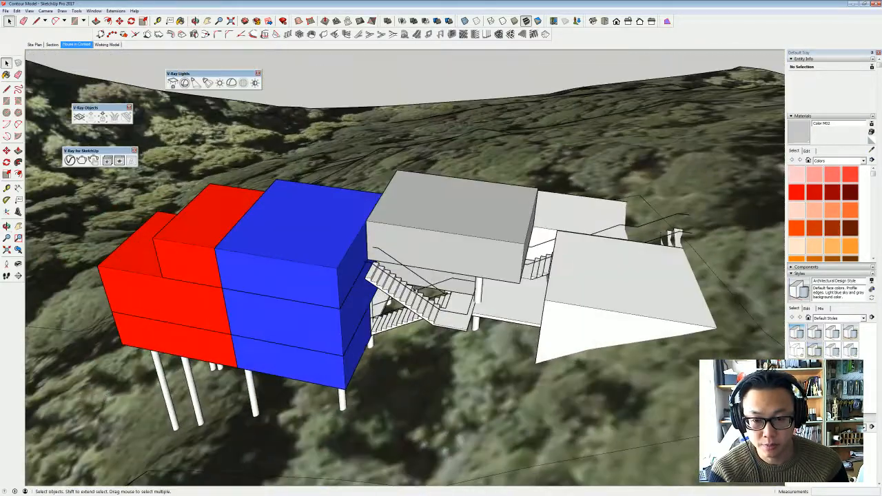
mouse_move(255, 260)
middle_down()
mouse_move(437, 248)
mouse_move(316, 251)
middle_up()
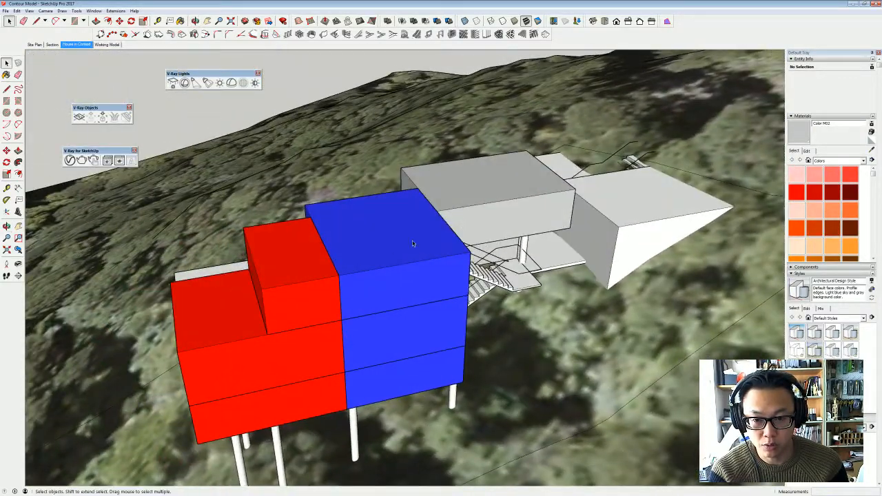
mouse_move(453, 289)
middle_down()
mouse_move(278, 256)
mouse_move(388, 207)
mouse_move(491, 257)
mouse_move(418, 256)
mouse_move(420, 295)
middle_up()
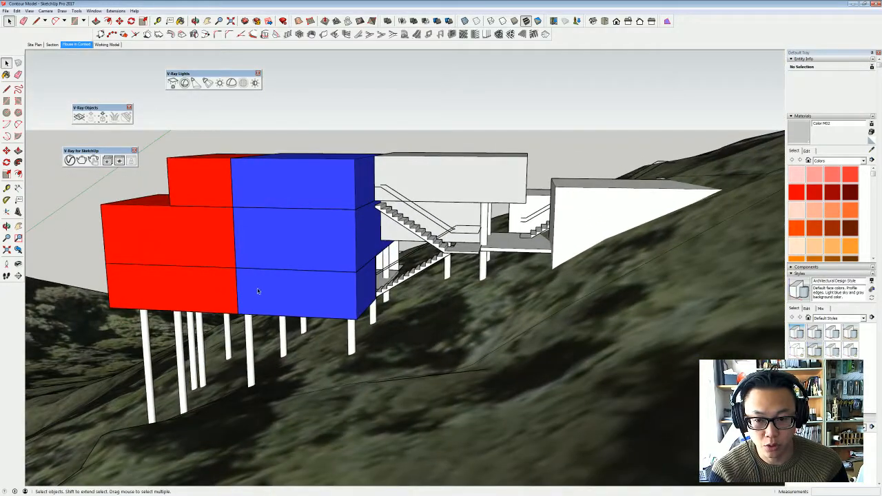
mouse_move(258, 297)
middle_down()
mouse_move(222, 299)
mouse_move(572, 310)
mouse_move(574, 280)
mouse_move(449, 292)
middle_up()
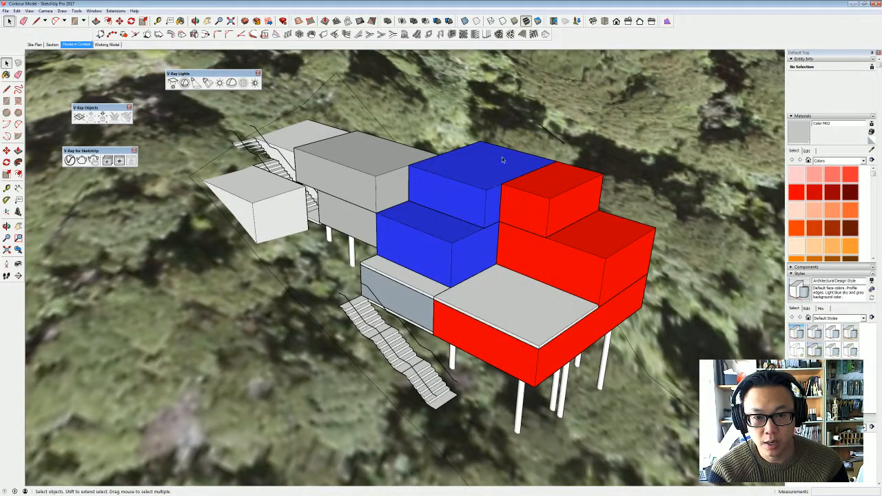
mouse_move(502, 156)
middle_down()
mouse_move(502, 200)
mouse_move(483, 228)
mouse_move(386, 186)
mouse_move(298, 171)
middle_up()
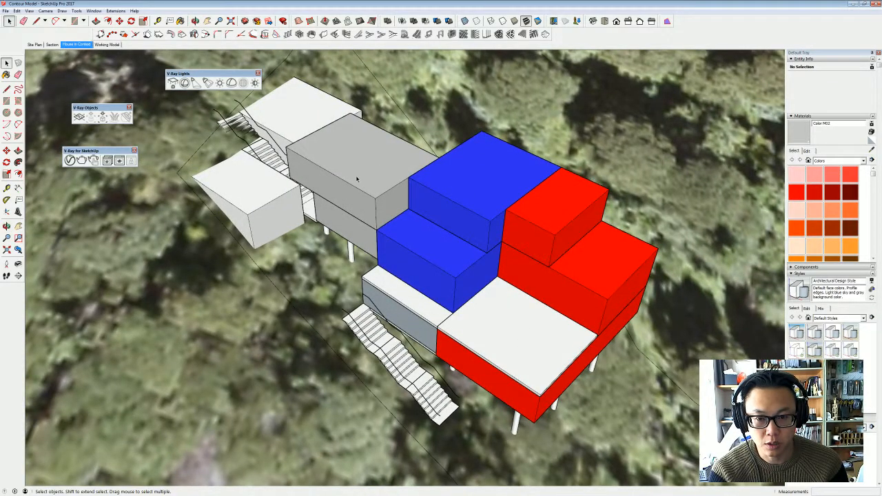
mouse_move(363, 165)
middle_down()
mouse_move(398, 107)
mouse_move(512, 145)
mouse_move(382, 193)
middle_up()
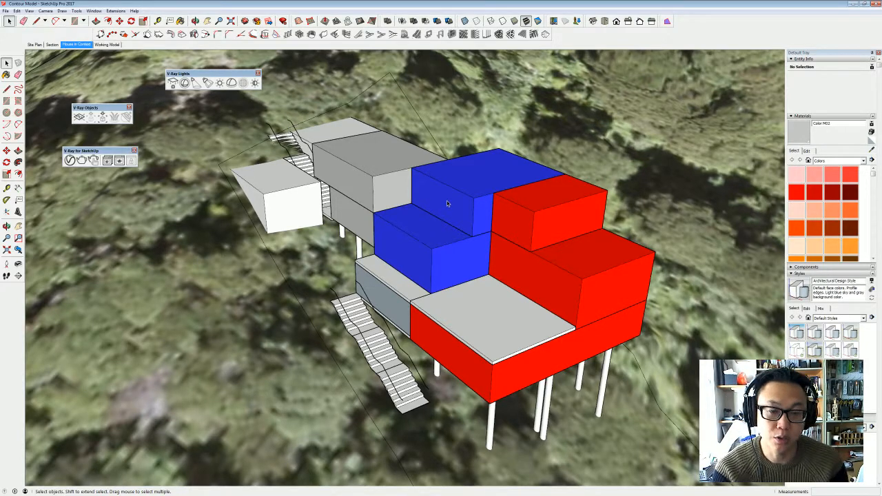
middle_drag(487, 160, 417, 159)
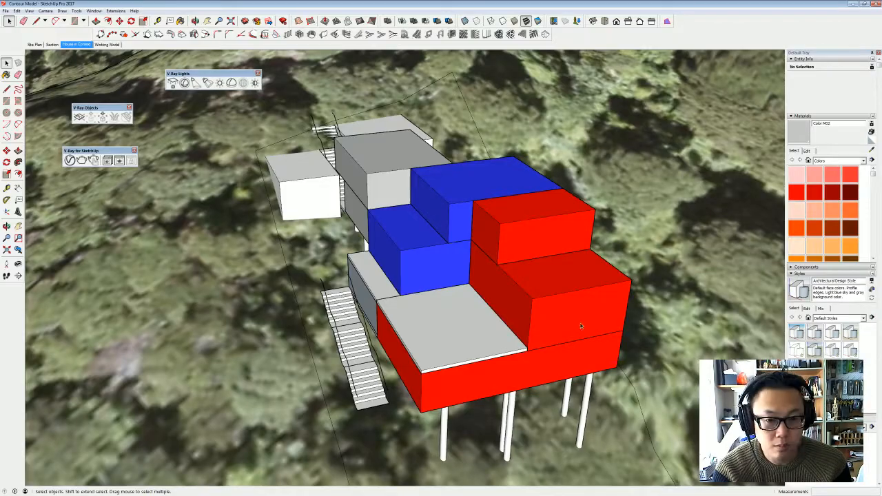
drag(582, 327, 593, 282)
middle_drag(593, 284, 601, 278)
middle_drag(492, 201, 532, 234)
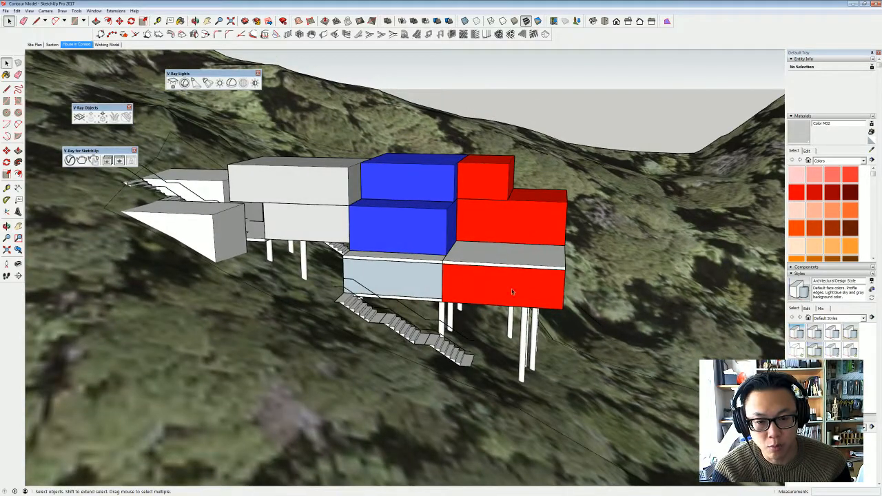
middle_drag(552, 286, 453, 316)
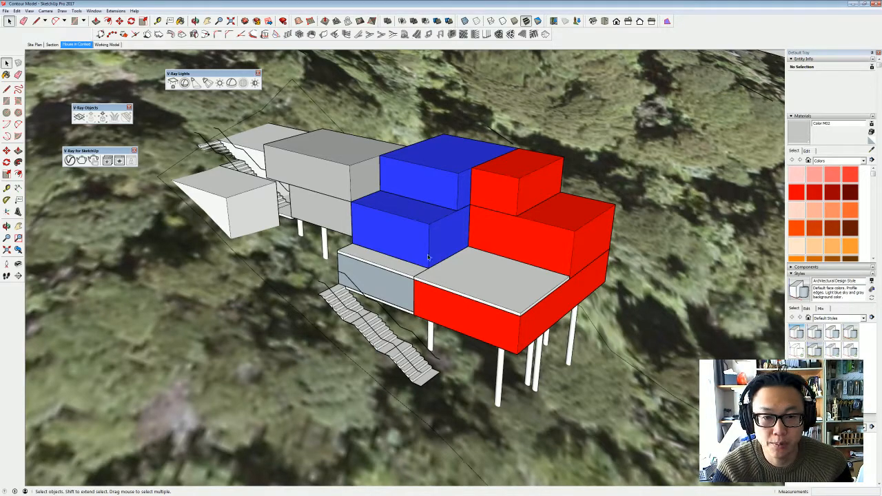
- Open the house component for editing and delete the upper grey box
middle_drag(449, 244, 452, 172)
shift+middle_drag(339, 179, 354, 211)
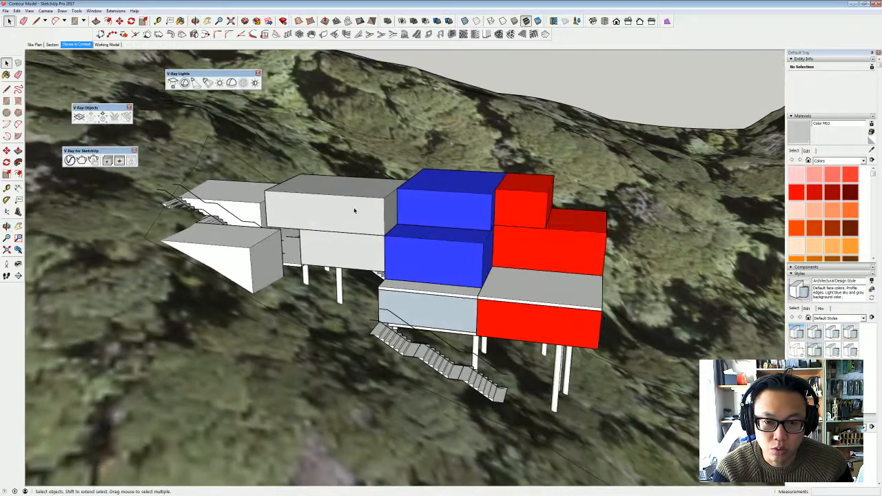
double_click(368, 209)
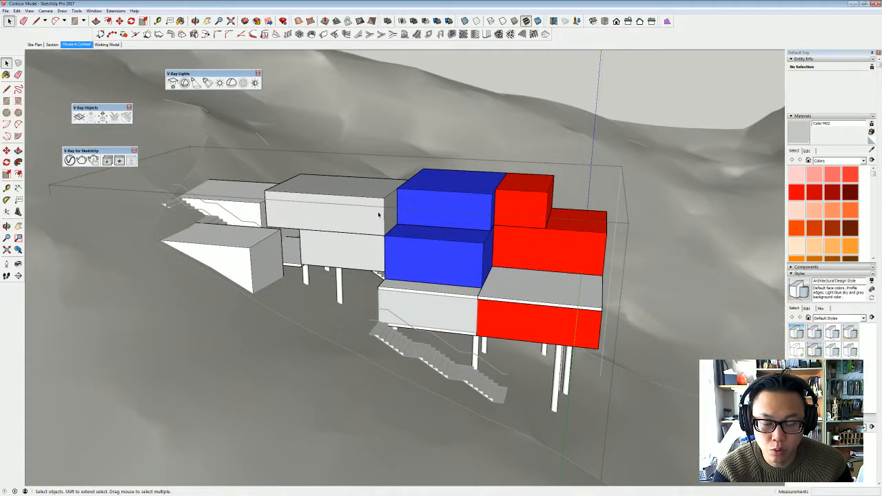
double_click(379, 214)
click(384, 213)
key(Delete)
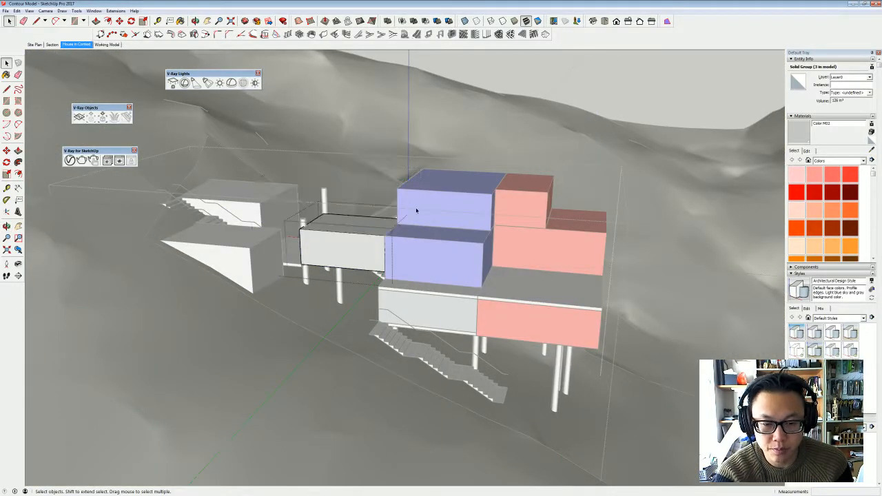
- Delete the upper blue box and the upper red box from their groups, and finish editing the house component
double_click(446, 202)
click(449, 203)
key(Delete)
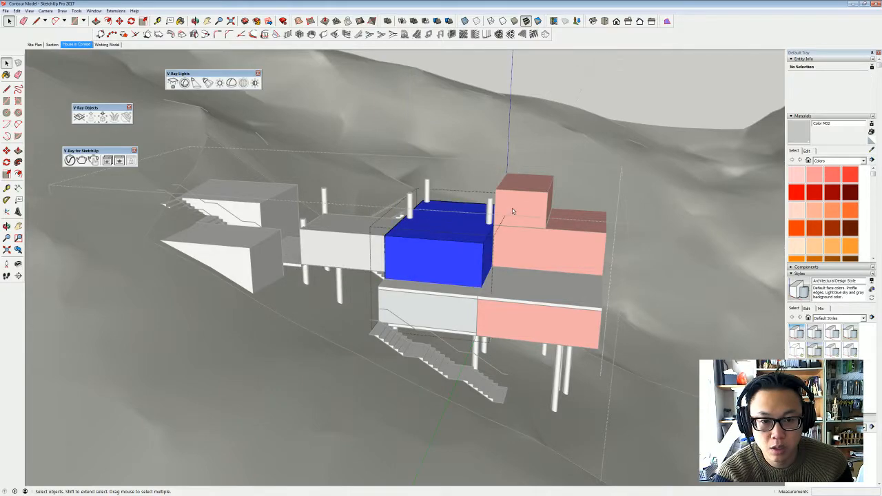
double_click(512, 208)
click(513, 208)
key(Delete)
middle_drag(563, 233, 508, 140)
key(Escape)
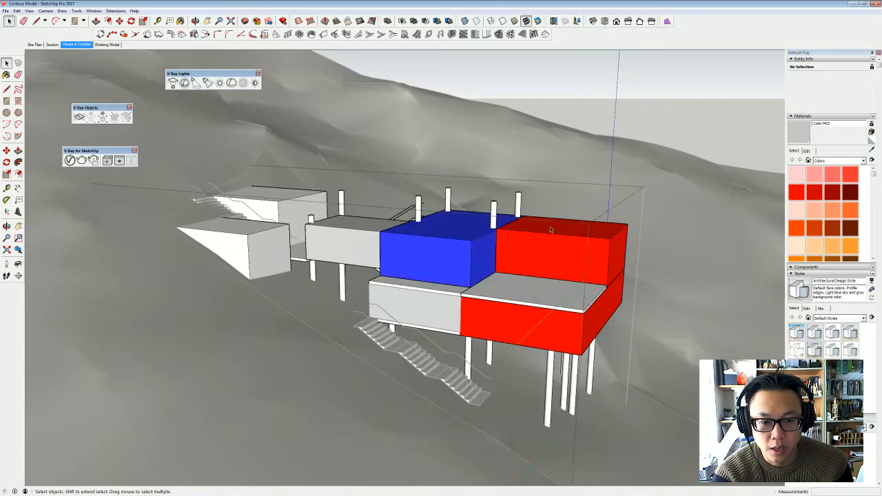
middle_drag(551, 230, 560, 229)
click(665, 177)
- Delete the staircase with its landing between the blue boxes and the deck, inside the house component
middle_drag(641, 249, 444, 253)
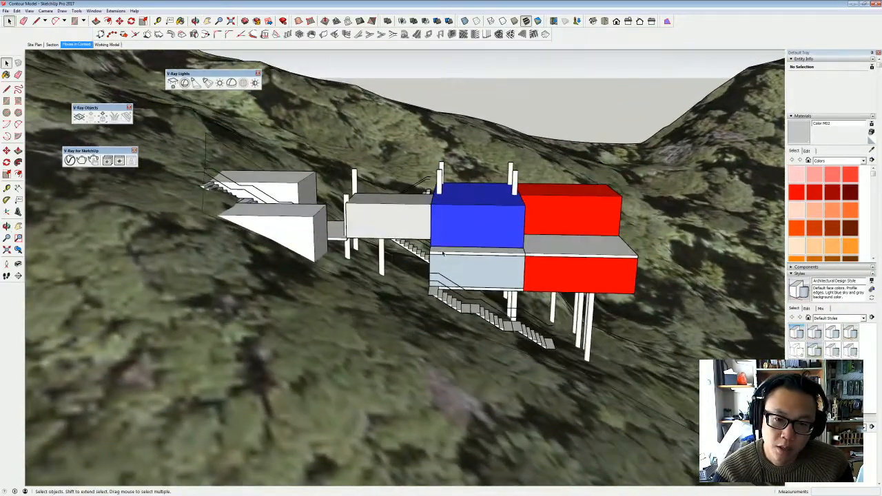
middle_drag(576, 238, 514, 272)
middle_drag(317, 193, 552, 176)
middle_drag(400, 220, 465, 288)
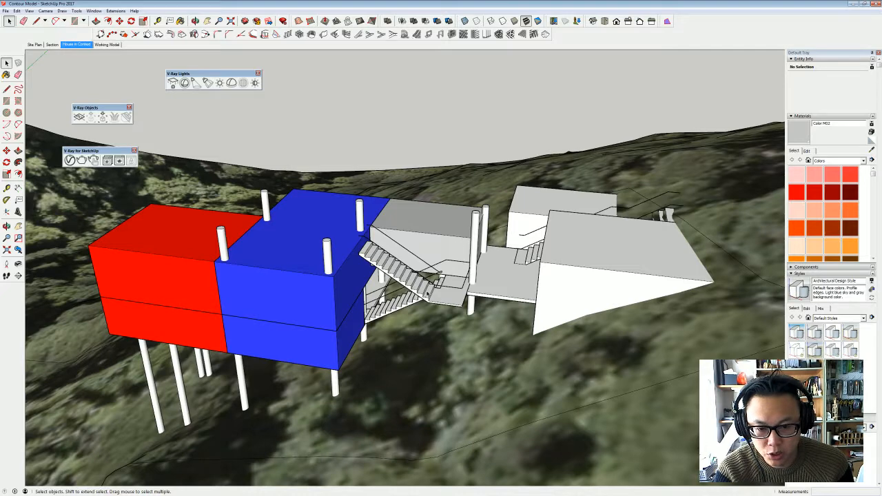
middle_drag(434, 285, 490, 267)
middle_drag(361, 302, 469, 223)
middle_drag(378, 332, 496, 255)
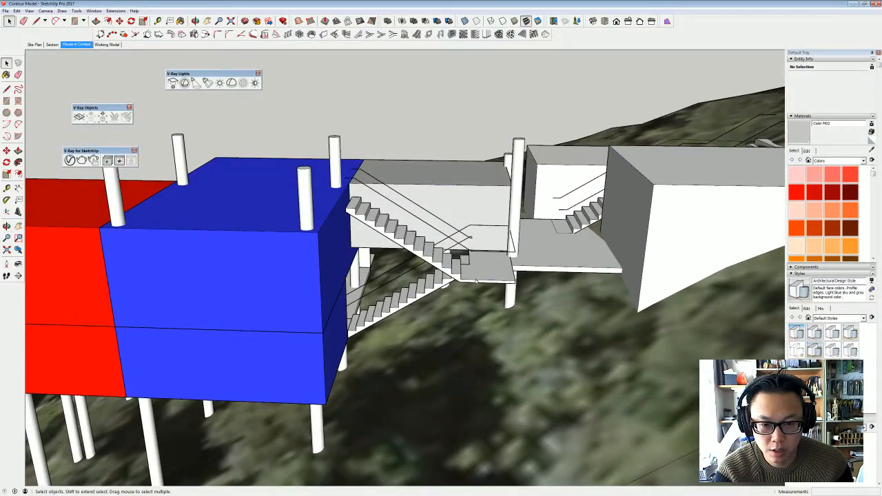
click(477, 279)
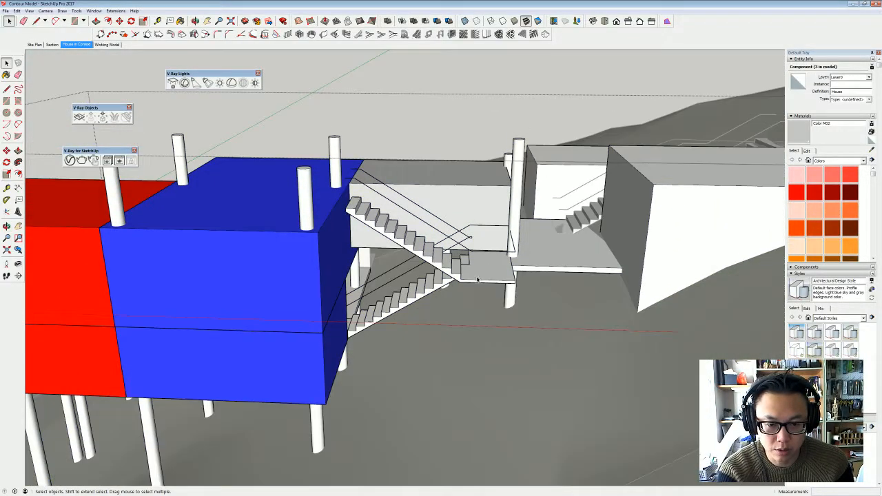
click(477, 279)
key(Delete)
- Cut both outdoor stair groups, the upper and the lower flight, from the House in Context scene
mouse_move(526, 241)
middle_down()
mouse_move(556, 398)
mouse_move(493, 349)
mouse_move(495, 260)
mouse_move(519, 281)
mouse_move(529, 254)
middle_up()
click(505, 236)
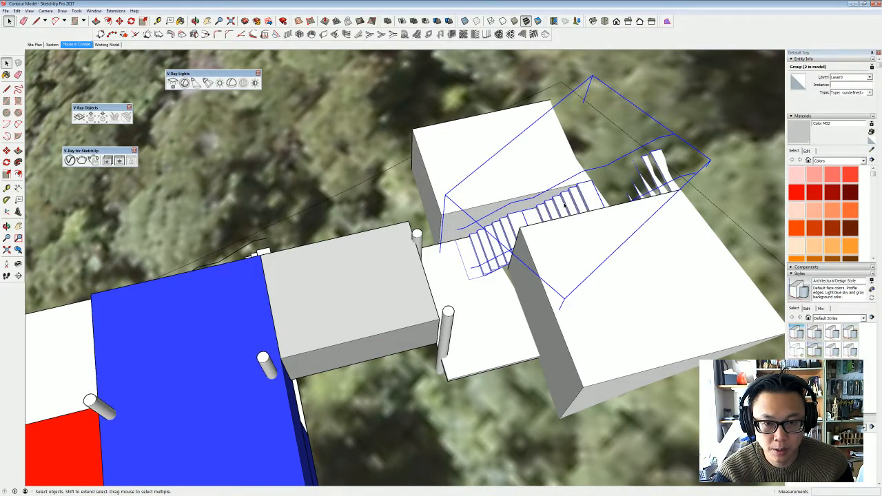
click(110, 45)
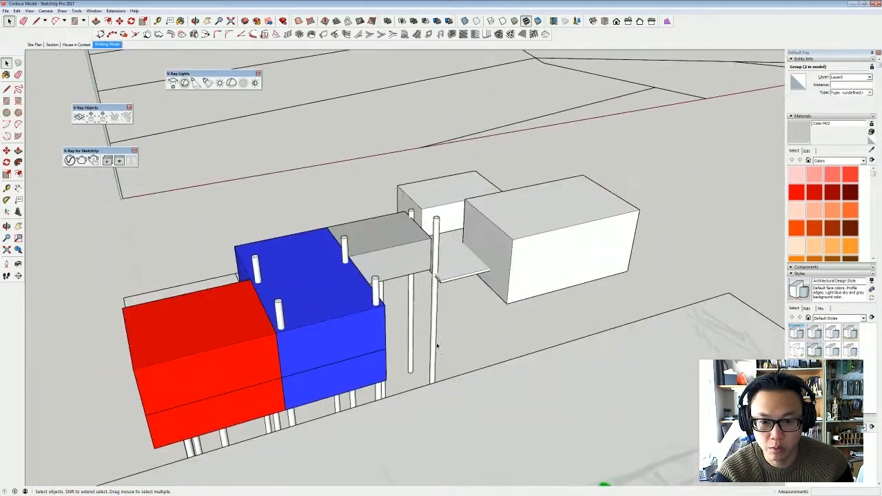
middle_drag(419, 281, 332, 329)
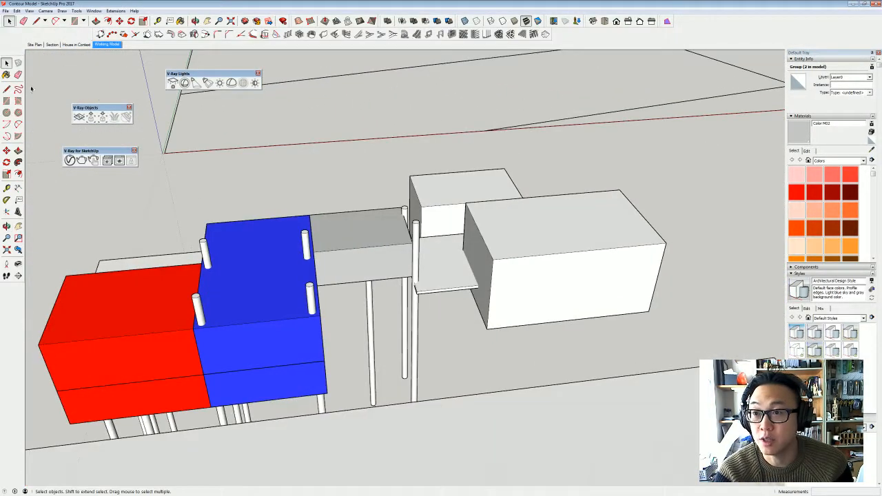
click(78, 44)
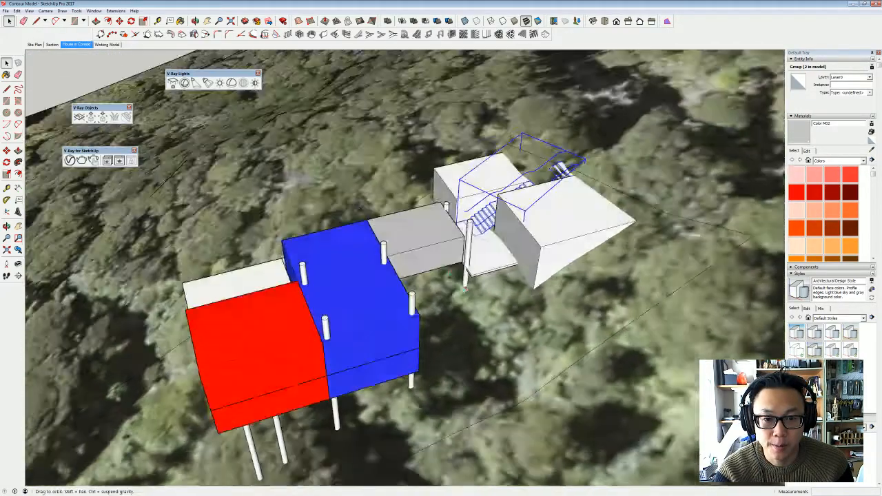
middle_drag(551, 231, 640, 231)
shift+click(352, 303)
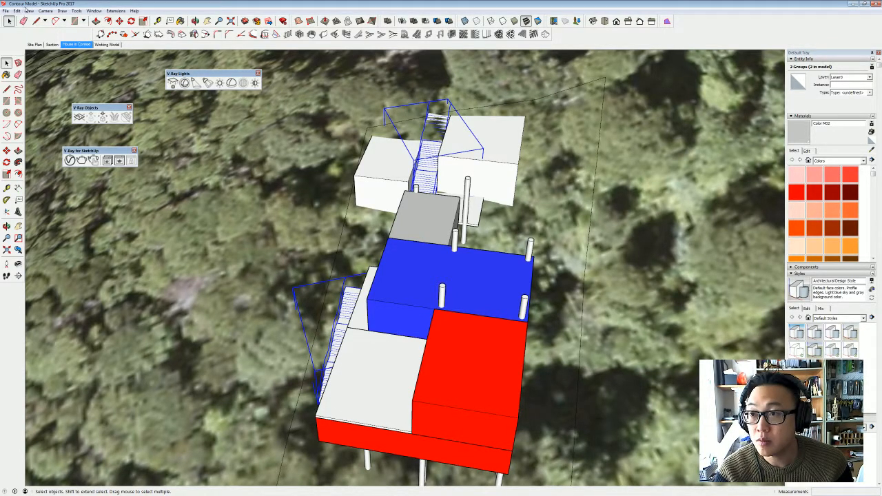
click(18, 11)
click(39, 36)
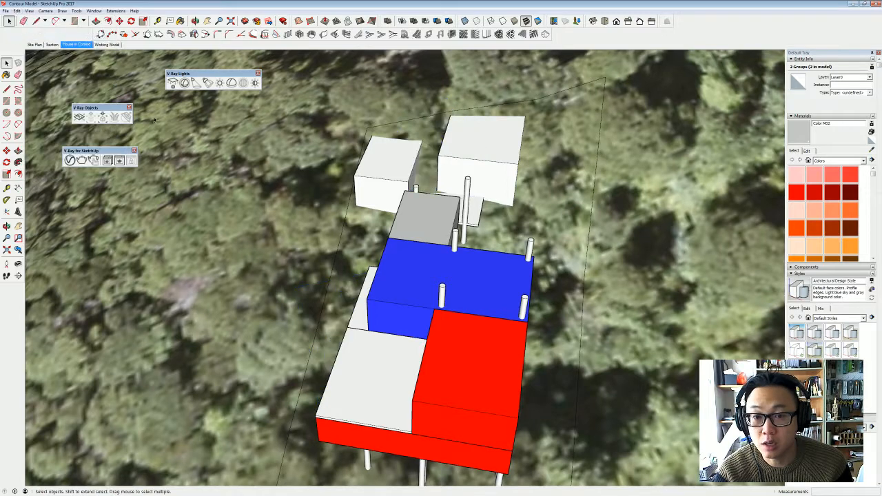
- Paste the two stair groups in place inside the house component
double_click(486, 147)
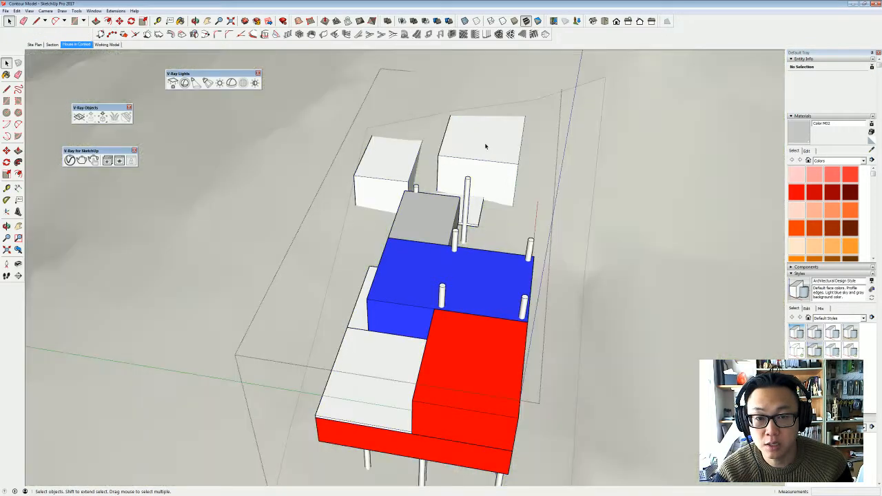
click(18, 11)
click(39, 58)
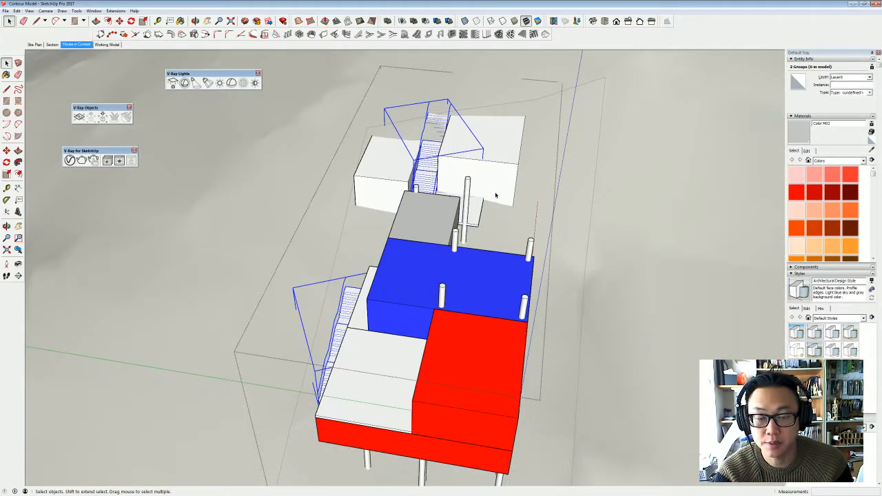
key(Escape)
- Switch to the Working Model scene and select the stairs between the two white boxes inside the house component
click(111, 45)
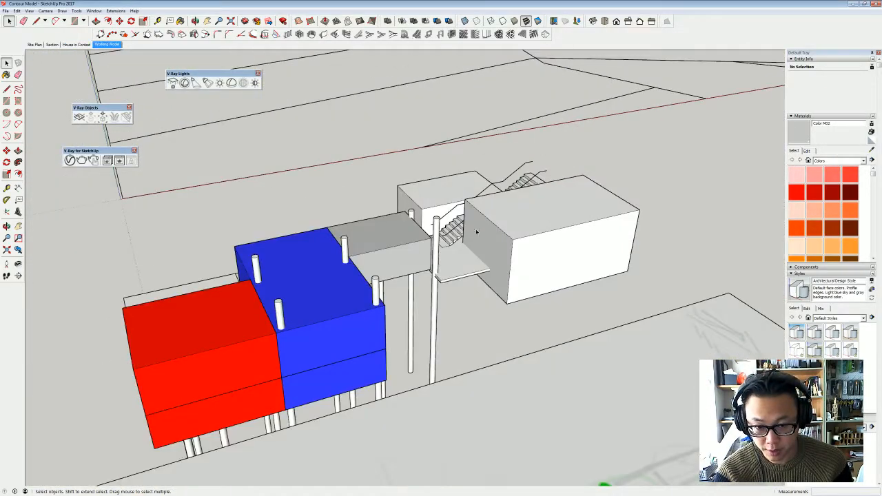
middle_drag(477, 232, 480, 253)
double_click(444, 258)
click(444, 257)
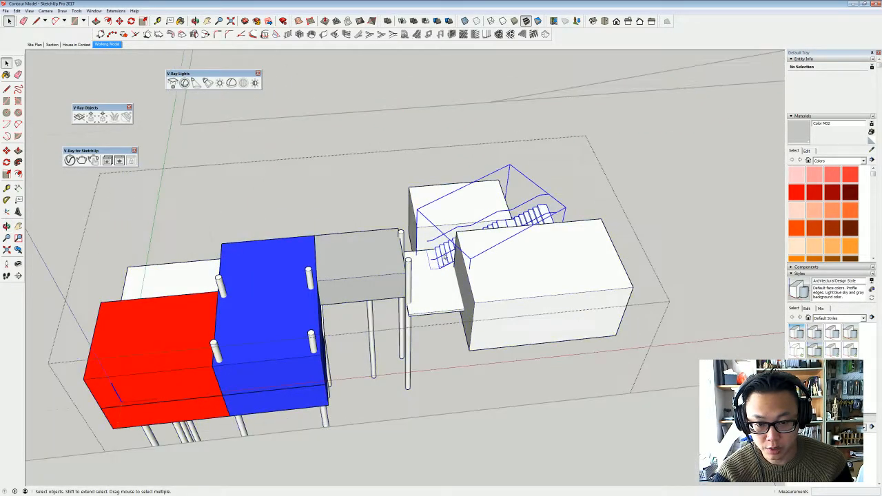
scroll(472, 245, up, 5)
key(m)
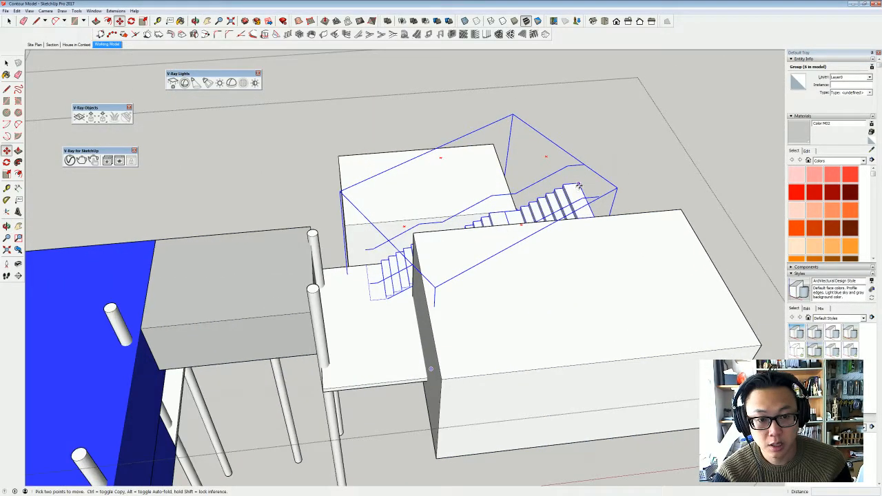
click(579, 187)
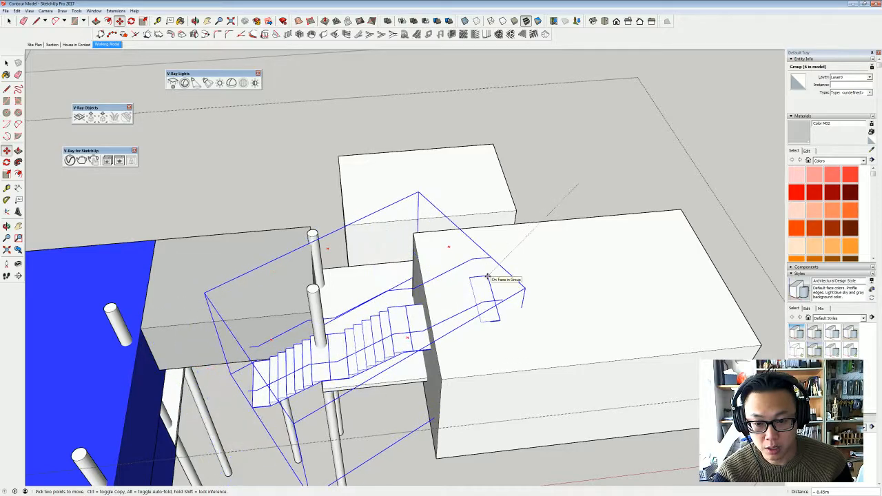
key(space)
- Copy the stairs between the two white boxes down to the space beneath the grey box, beside the blue boxes
middle_drag(541, 206, 571, 237)
key(m)
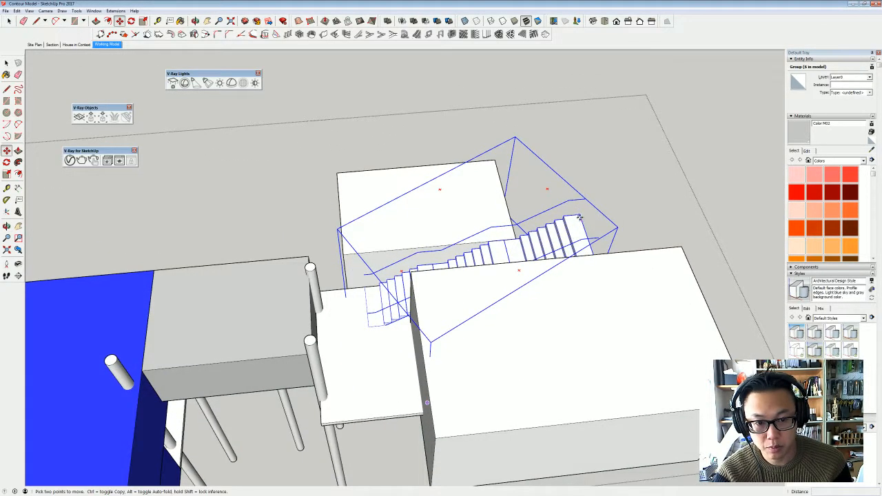
click(579, 218)
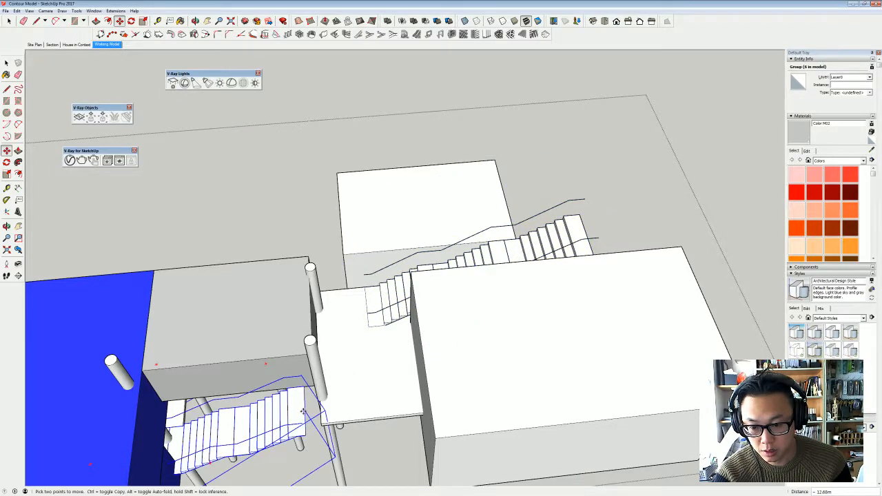
middle_drag(302, 411, 403, 306)
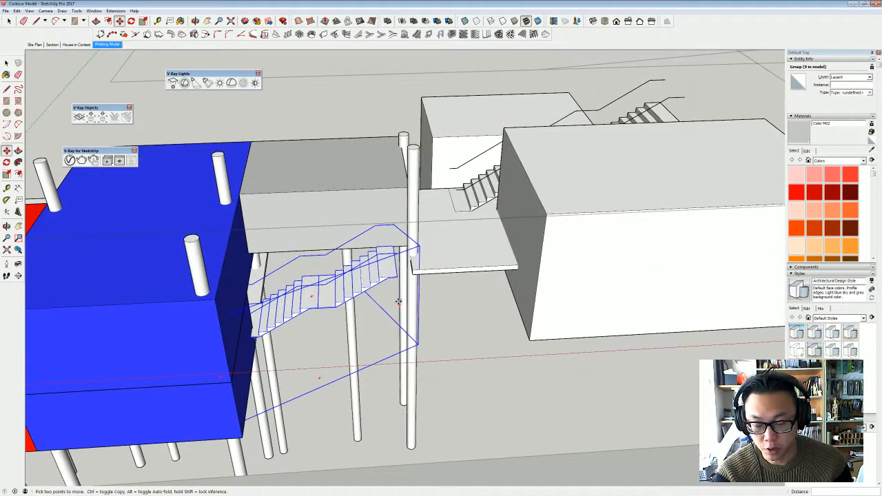
click(399, 247)
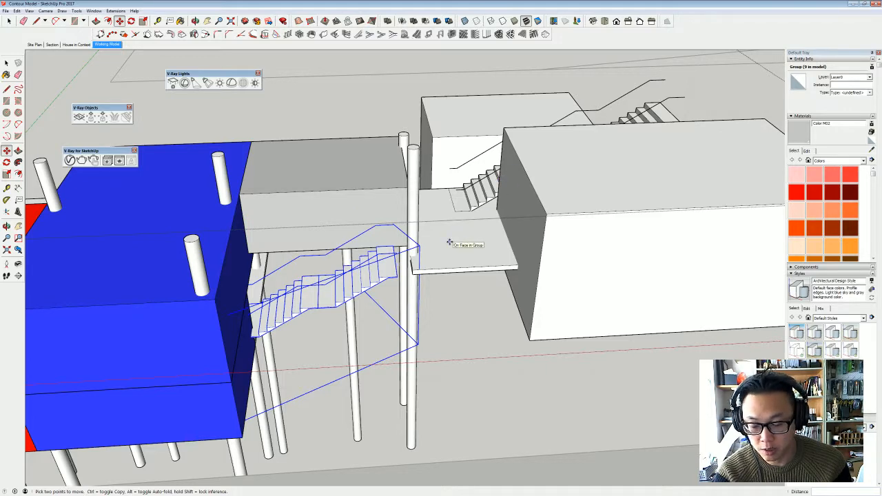
key(ctrl)
click(387, 277)
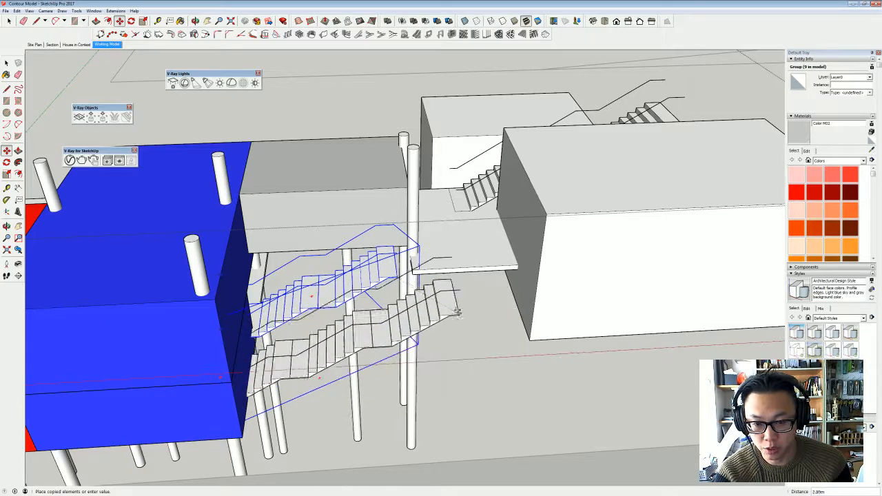
click(498, 302)
- Move the copied stairs out from the blue boxes and up along their slope so the top flight reaches the deck
scroll(378, 292, up, 10)
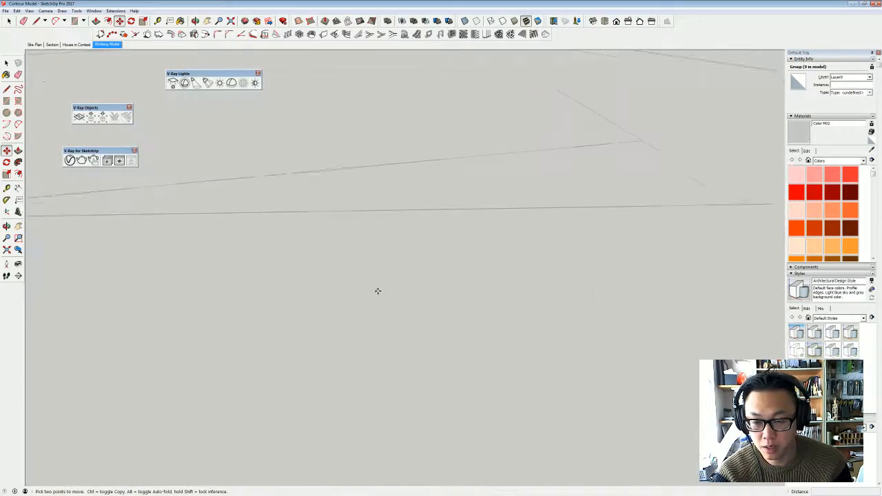
scroll(337, 249, down, 10)
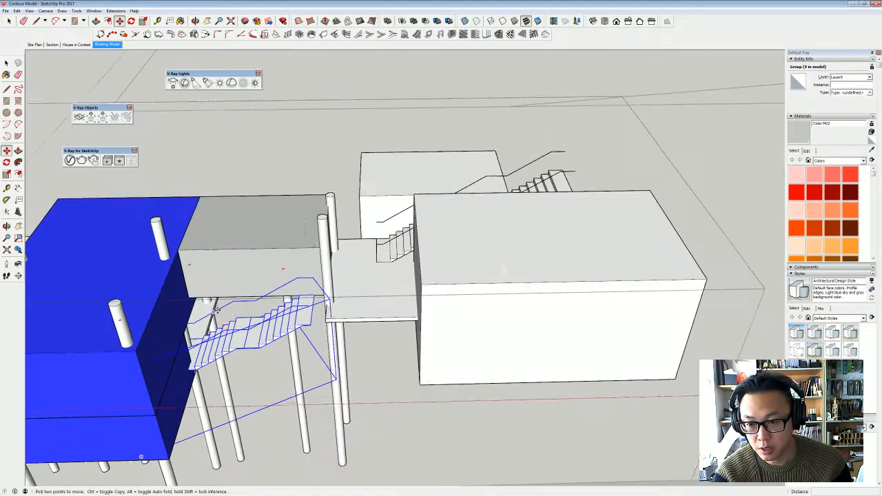
key(o)
drag(239, 318, 292, 242)
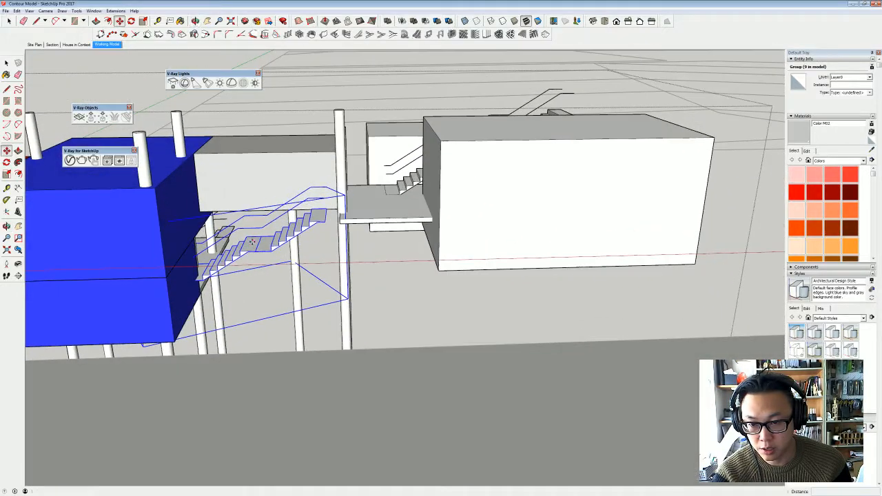
key(m)
click(297, 231)
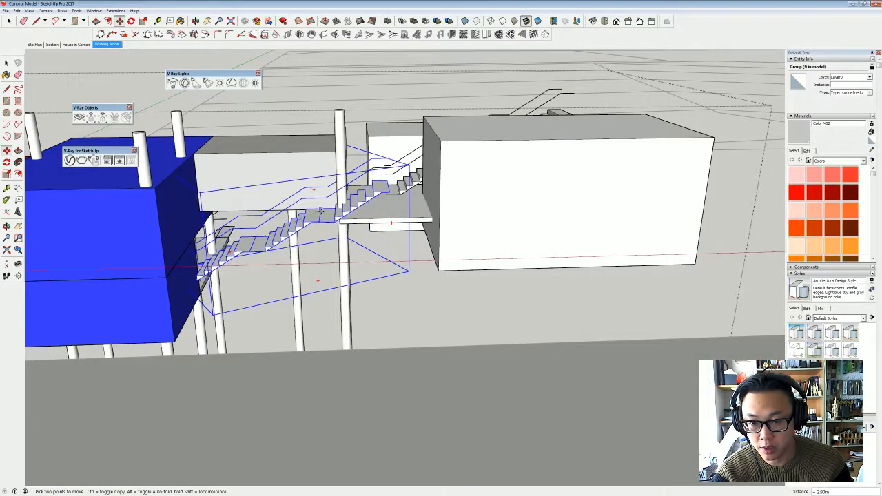
click(327, 209)
- Lower the copied stairs 0.86 m, aligning their foot with the level of the platform beneath the blue boxes
middle_drag(290, 241, 214, 235)
scroll(229, 224, up, 5)
click(136, 251)
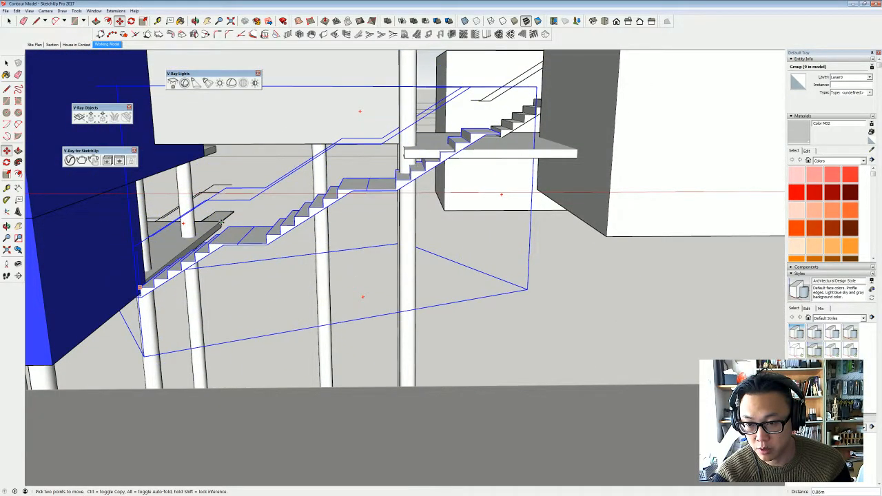
middle_drag(219, 227, 283, 267)
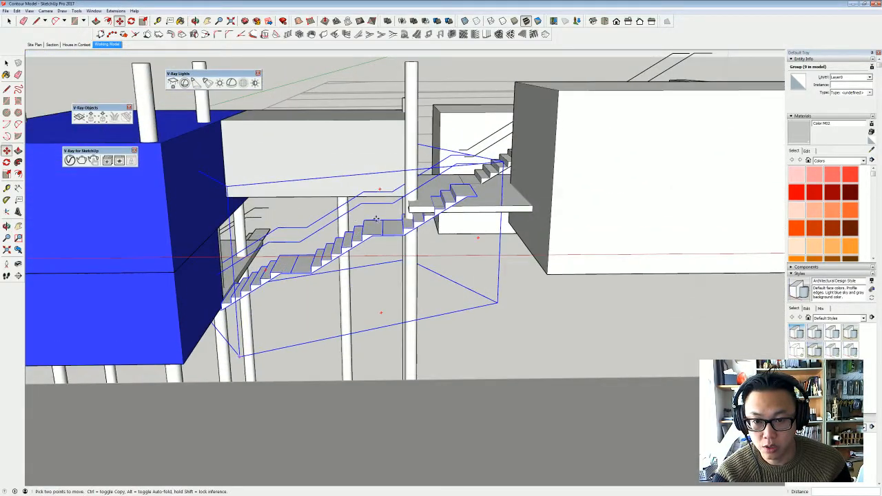
- Examine from several angles how the relocated stairs meet the blue boxes, the grey box and the deck
scroll(375, 219, down, 2)
key(space)
click(437, 292)
click(437, 292)
middle_drag(352, 234, 370, 180)
scroll(339, 155, up, 2)
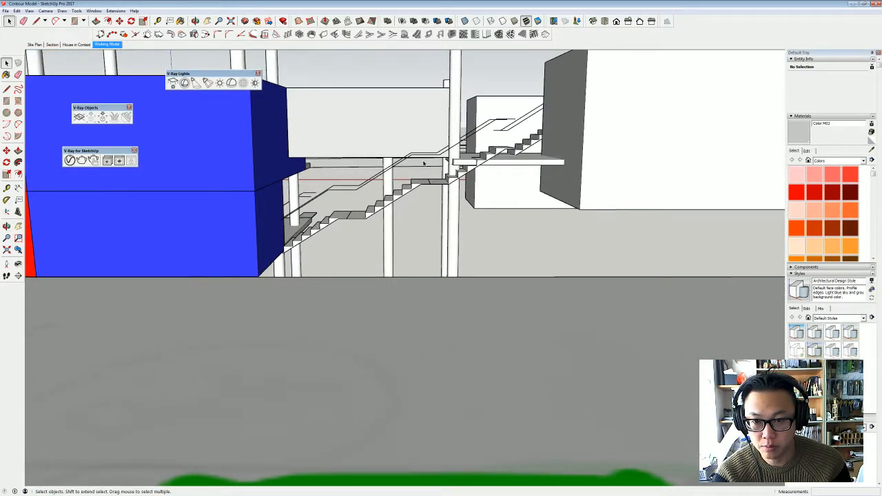
shift+middle_drag(284, 175, 288, 175)
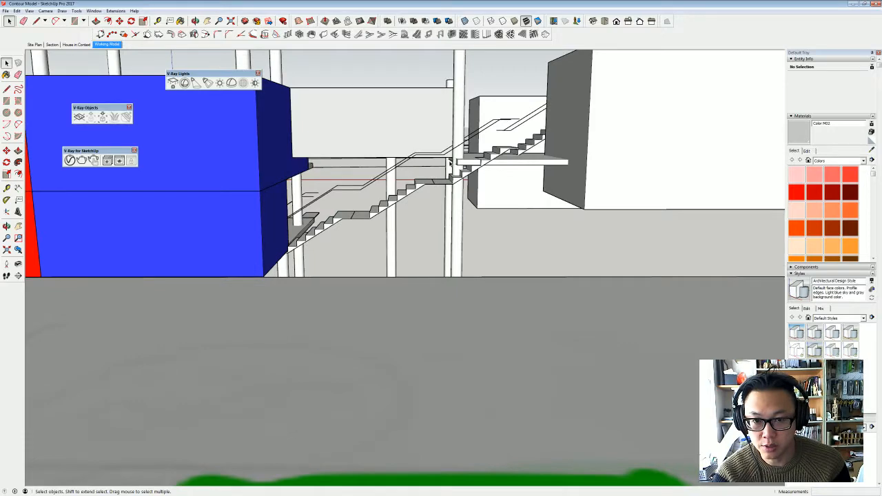
scroll(266, 176, down, 6)
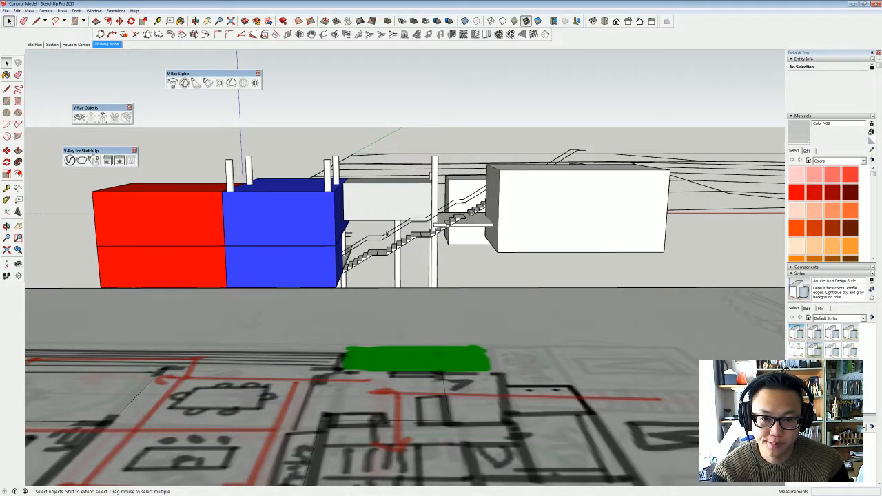
middle_drag(388, 234, 366, 262)
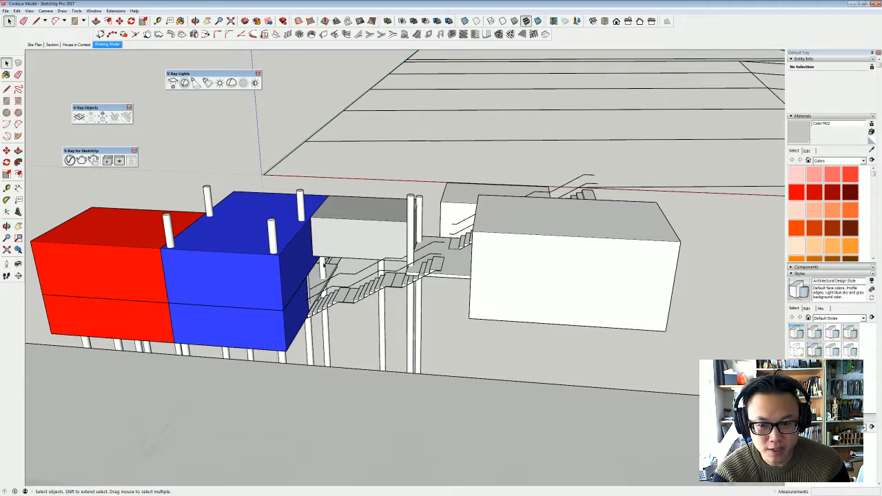
scroll(269, 261, up, 2)
middle_drag(270, 256, 351, 240)
- Lower the grey connecting box 0.70 m, aligning its underside with the seam between the upper and lower blue boxes
click(352, 240)
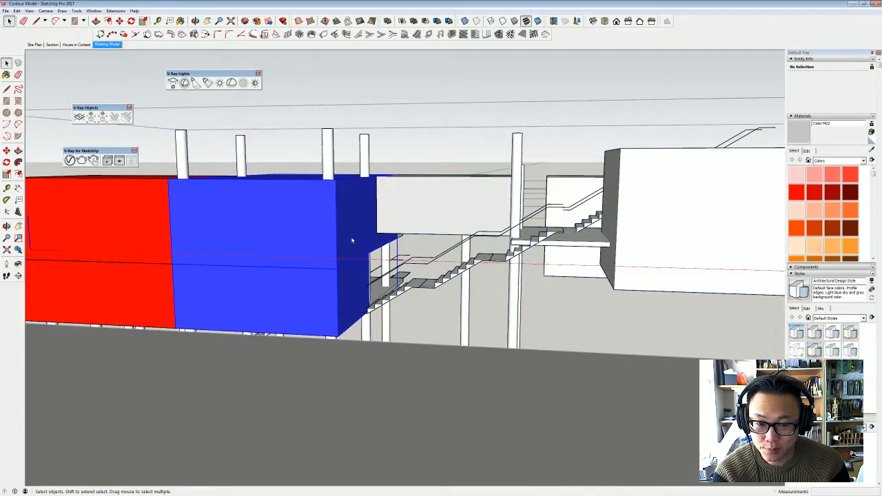
click(424, 226)
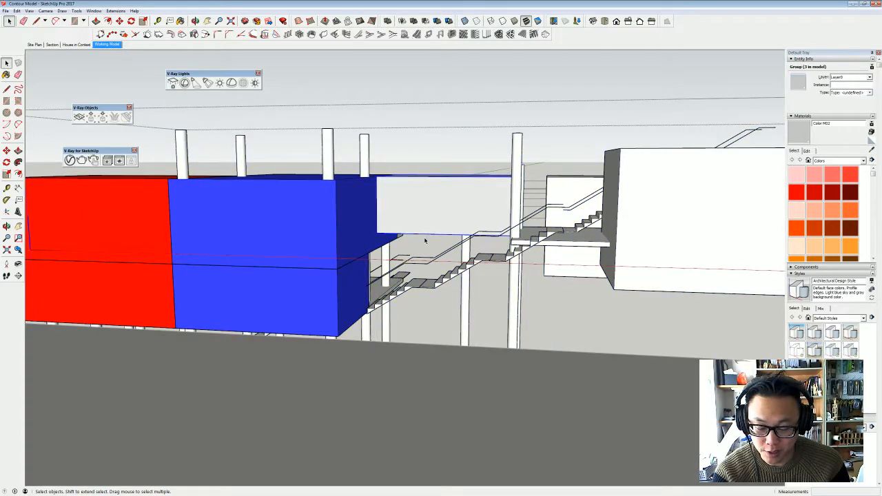
key(m)
click(426, 235)
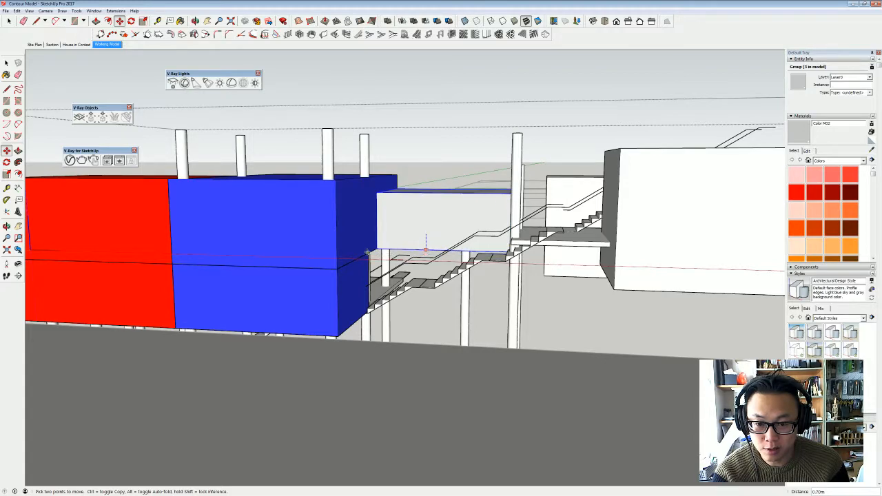
middle_drag(384, 255, 488, 242)
- Raise the grey box, the copied stairs and the blue and red box groups together 0.70 m, level with the deck's underside
middle_drag(575, 170, 495, 216)
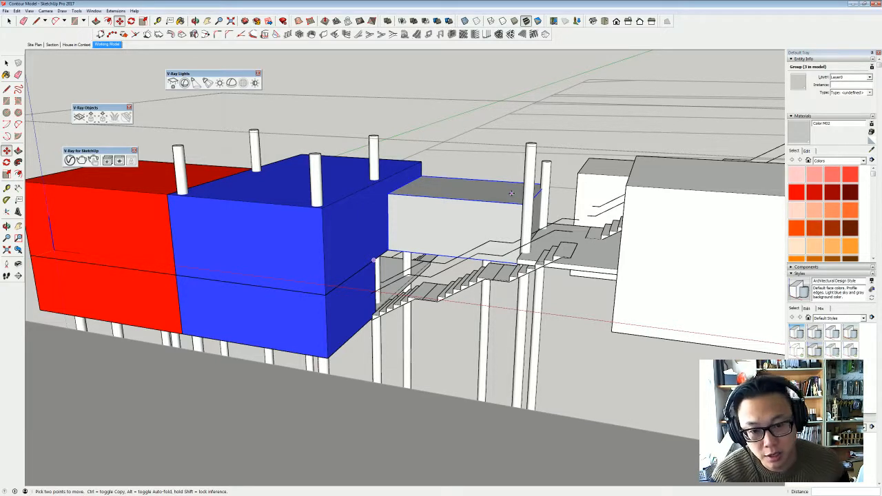
mouse_move(511, 193)
middle_down()
mouse_move(432, 195)
mouse_move(478, 205)
mouse_move(602, 202)
mouse_move(562, 218)
middle_up()
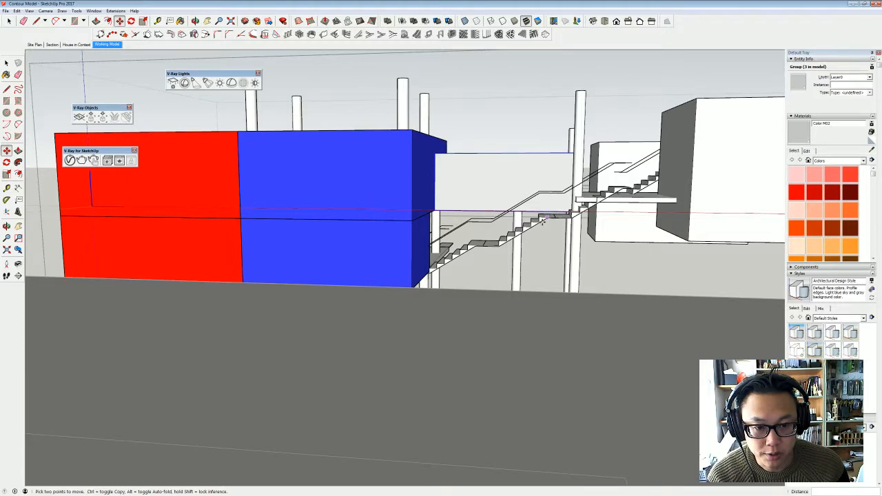
middle_drag(557, 215, 526, 234)
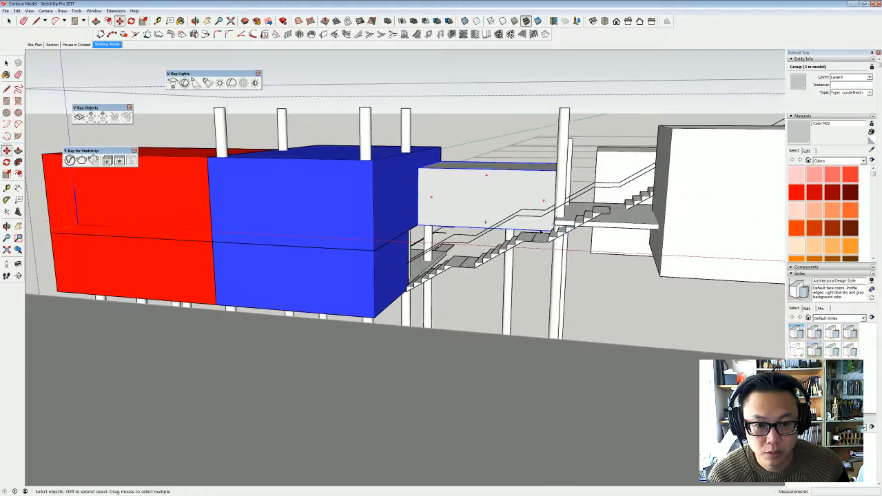
key(space)
click(527, 236)
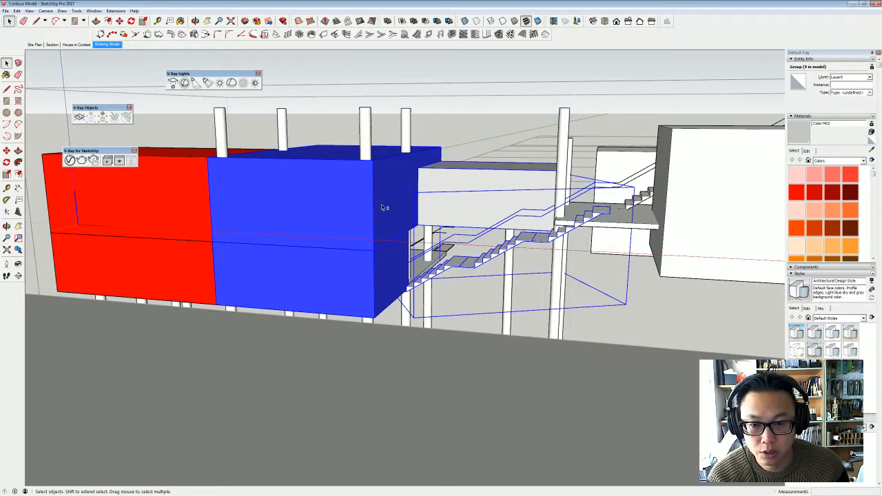
shift+click(304, 238)
shift+click(187, 234)
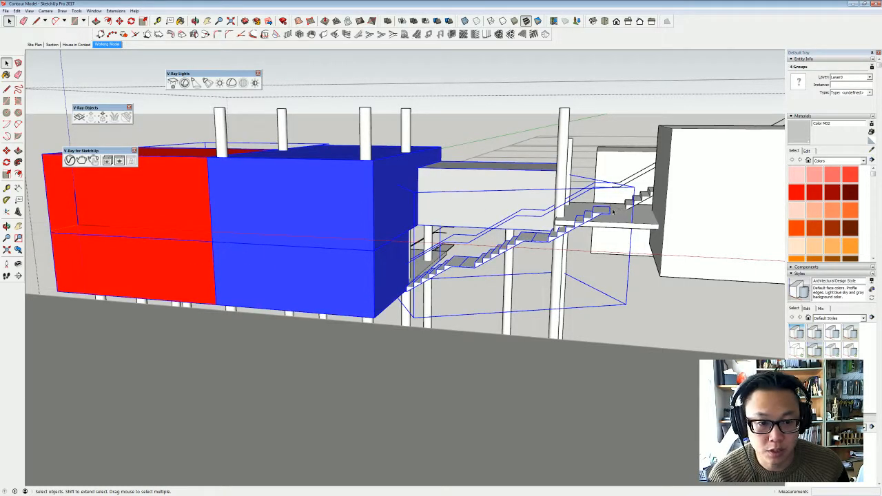
key(m)
click(520, 230)
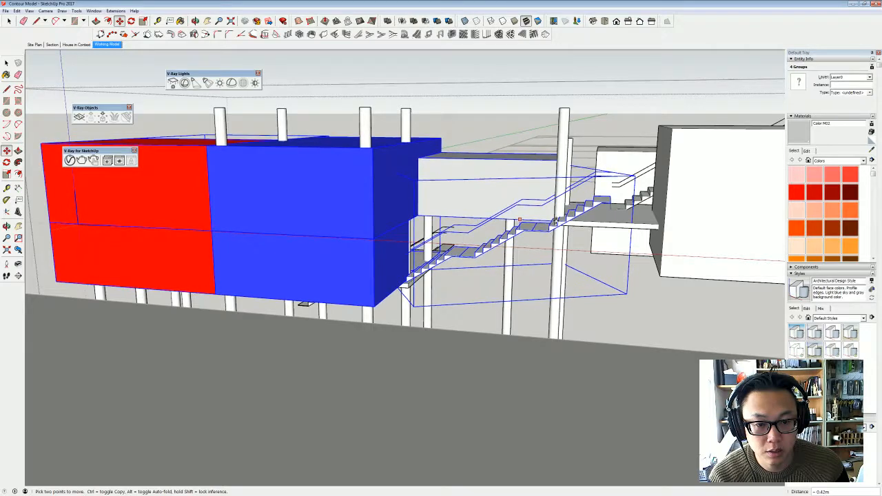
click(632, 226)
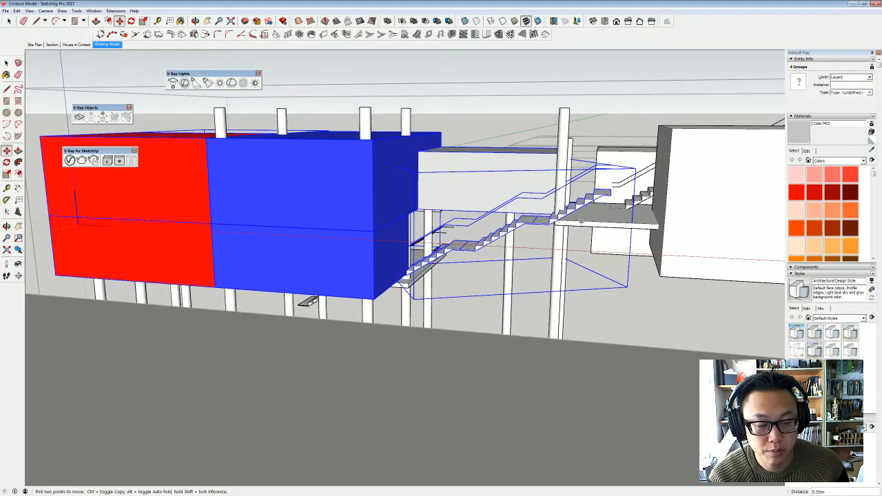
- Delete the top flight of the copied stairs, where it overlaps the deck
middle_drag(633, 225, 667, 209)
key(space)
double_click(604, 188)
click(604, 188)
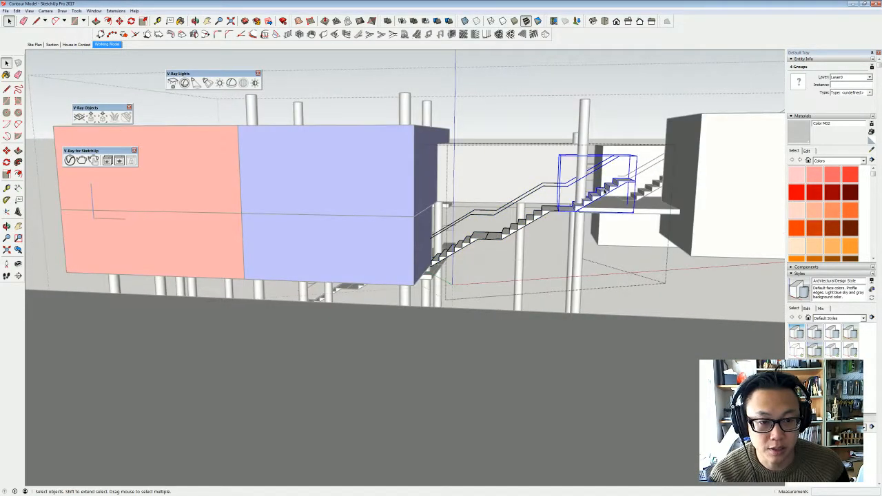
key(Delete)
click(566, 213)
click(565, 213)
- Extend the upper landing of the copied stairs about 0.83 m towards the deck with Push/Pull inside its nested group
middle_drag(565, 213, 526, 259)
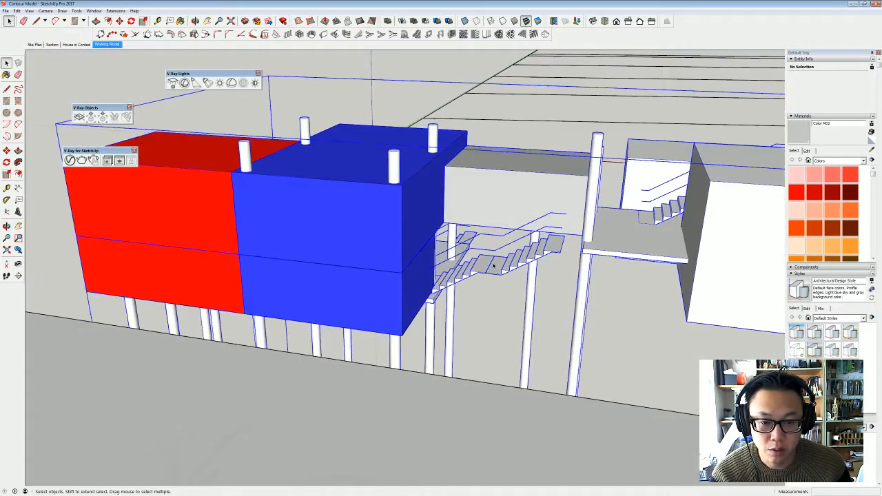
double_click(526, 259)
click(559, 239)
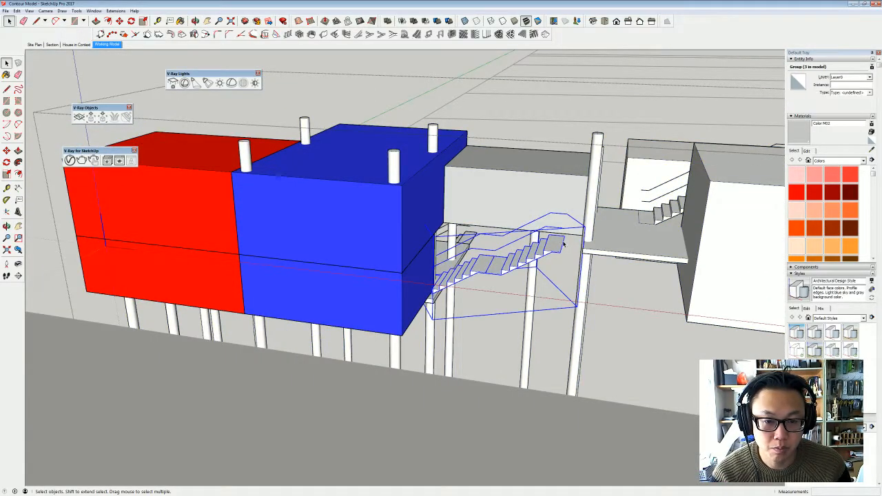
scroll(564, 244, up, 4)
middle_drag(565, 248, 579, 250)
double_click(559, 249)
click(562, 249)
double_click(564, 249)
triple_click(564, 249)
key(p)
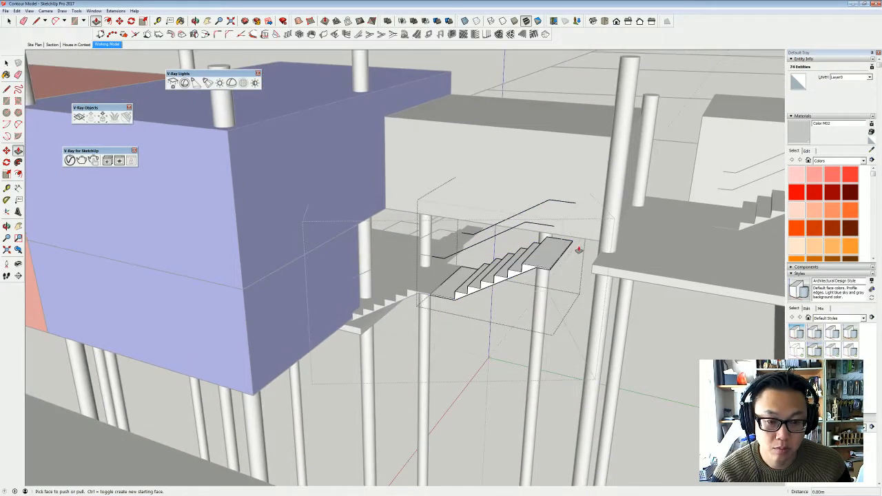
click(571, 246)
key(Escape)
scroll(572, 249, up, 1)
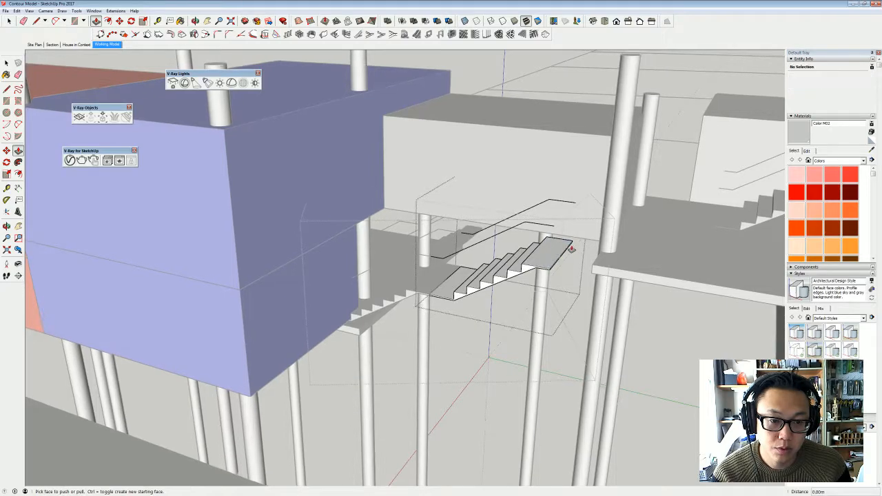
click(571, 246)
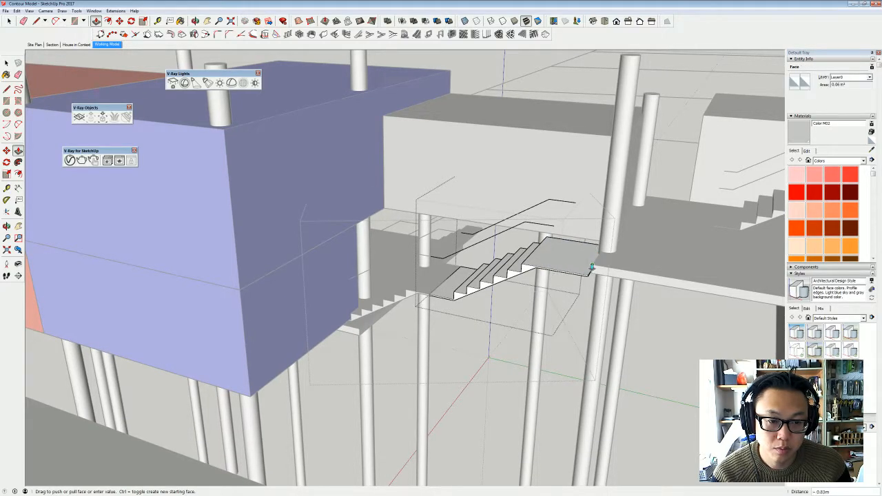
click(592, 268)
key(space)
key(Escape)
key(Escape)
- Raise the two slabs beneath the blue box together by 0.50 m, bringing the upper one up to the box's underside
scroll(565, 250, down, 4)
middle_drag(498, 228, 769, 204)
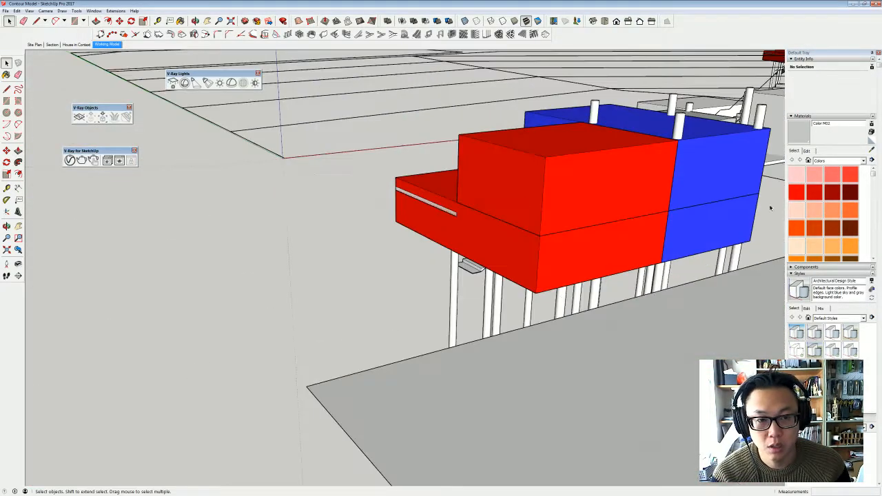
middle_drag(599, 193, 751, 176)
middle_drag(641, 200, 748, 174)
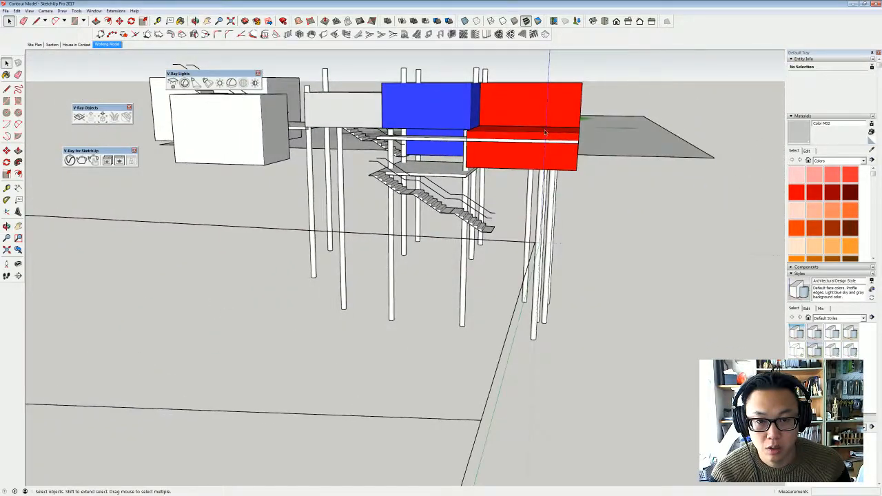
scroll(543, 131, up, 3)
click(414, 148)
double_click(414, 147)
click(414, 148)
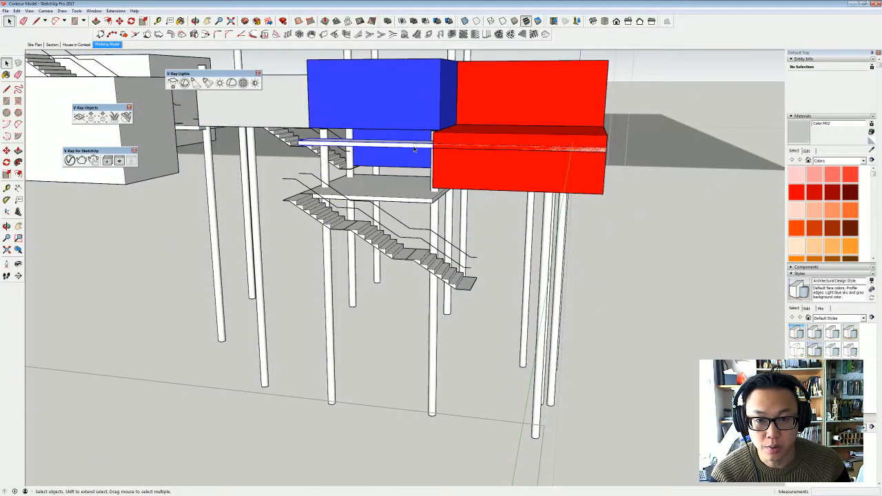
shift+click(412, 186)
key(m)
click(404, 176)
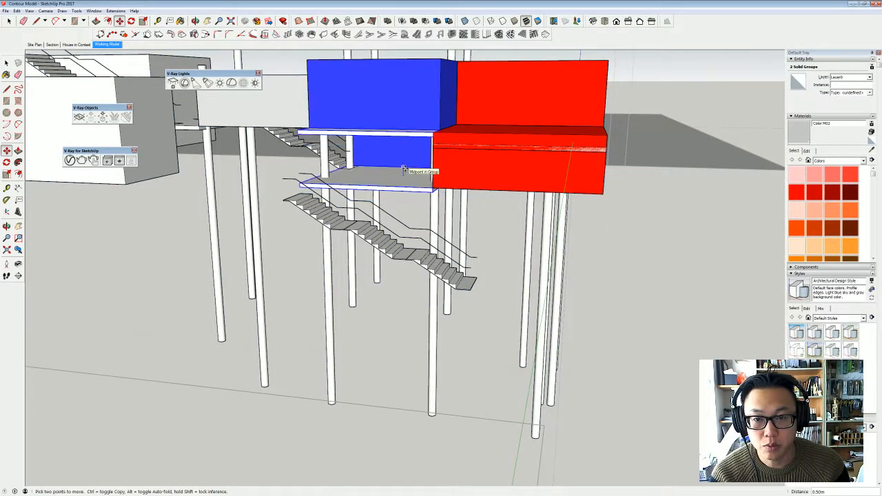
click(407, 167)
key(space)
- Raise the slab embedded in the lower red box to align with the neighbouring slab under the blue box
click(511, 150)
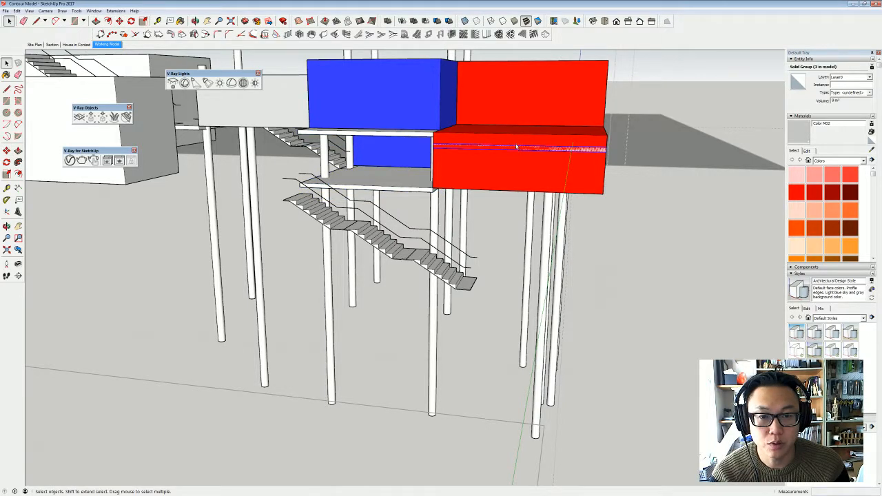
click(478, 144)
click(461, 149)
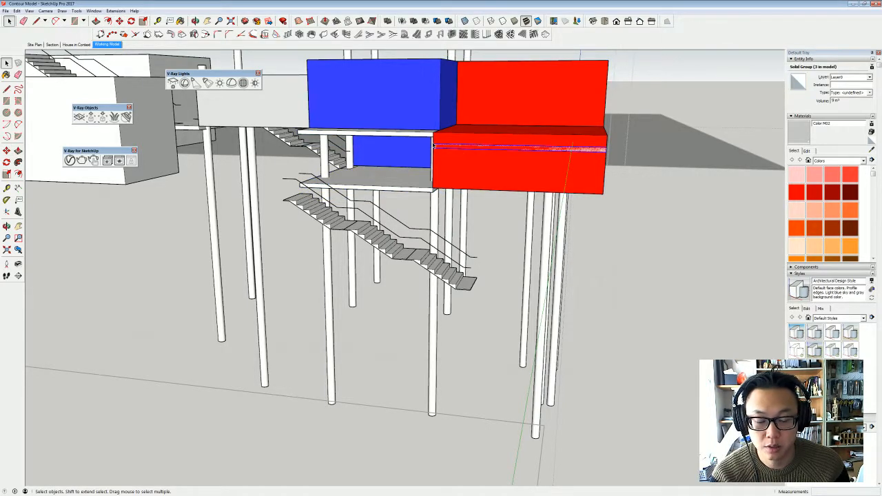
key(m)
click(432, 145)
click(435, 133)
key(space)
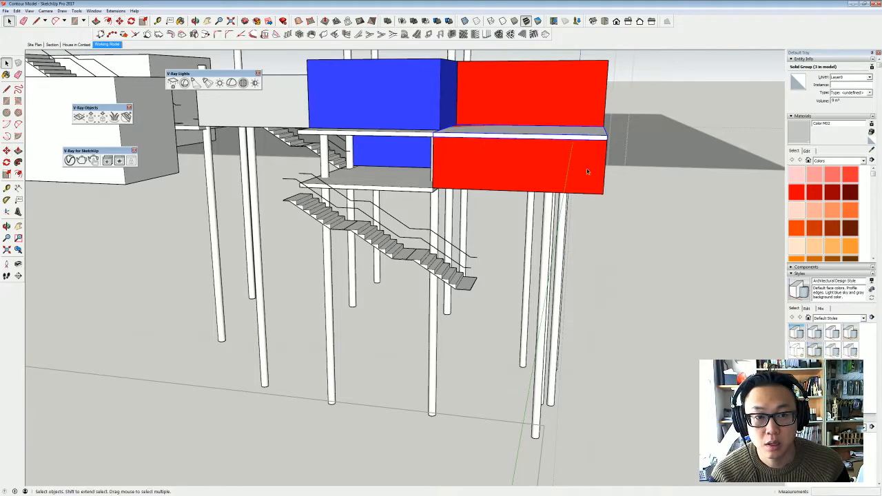
- Extend the lower red box about 5 m beneath the blue box with Push/Pull on its end face inside the group
click(528, 202)
click(441, 276)
middle_drag(528, 202, 410, 283)
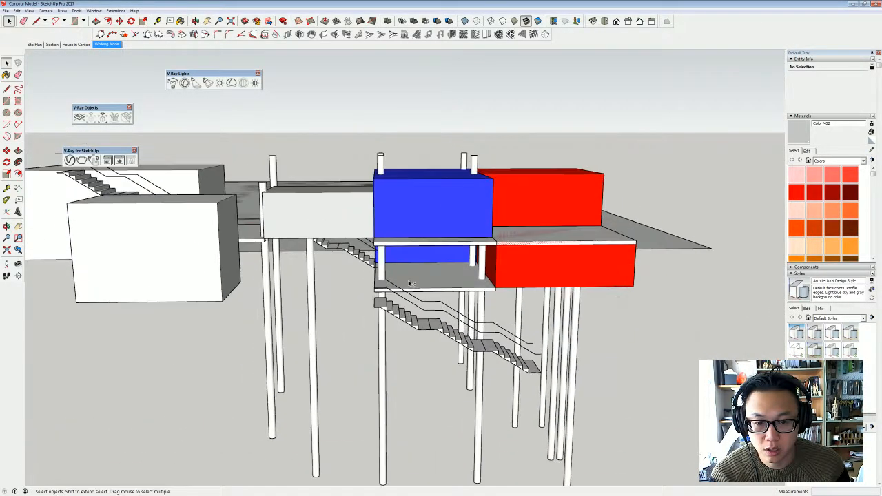
double_click(491, 270)
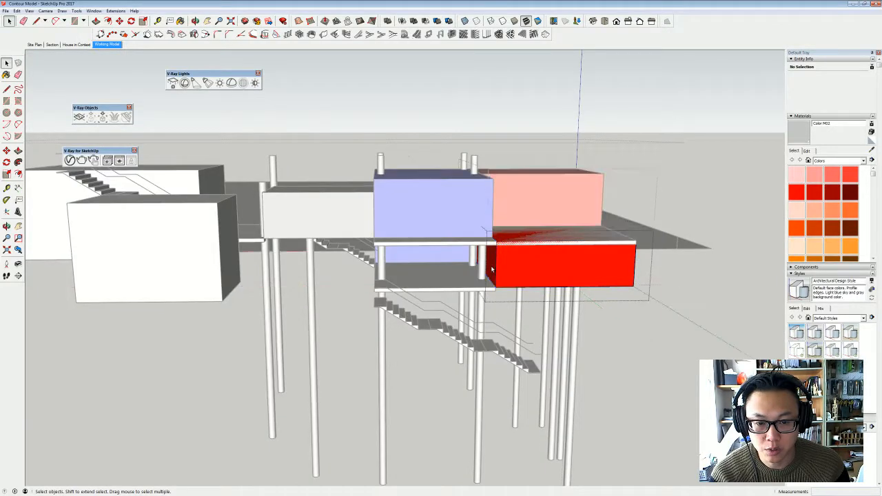
key(p)
drag(491, 266, 413, 274)
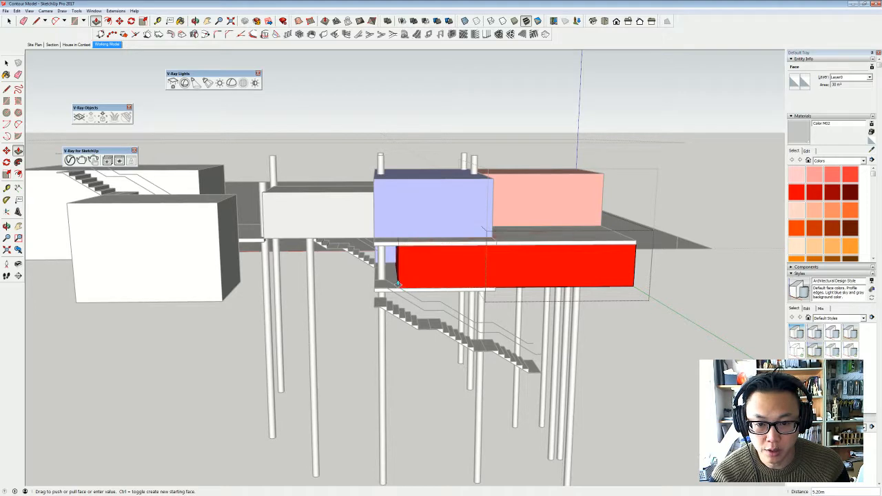
click(401, 279)
key(space)
click(484, 293)
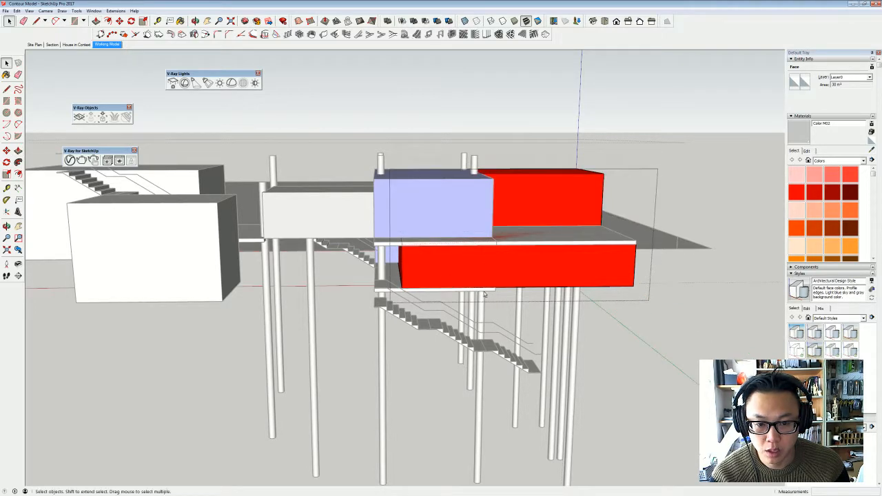
- Move the lower slab 5.03 m along so its corner meets the end of the extended red box
click(486, 293)
click(493, 291)
key(m)
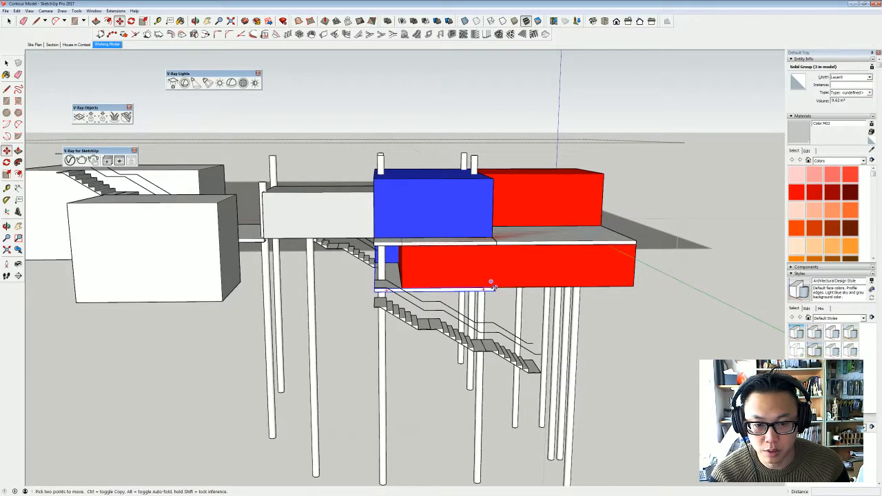
click(495, 289)
click(401, 284)
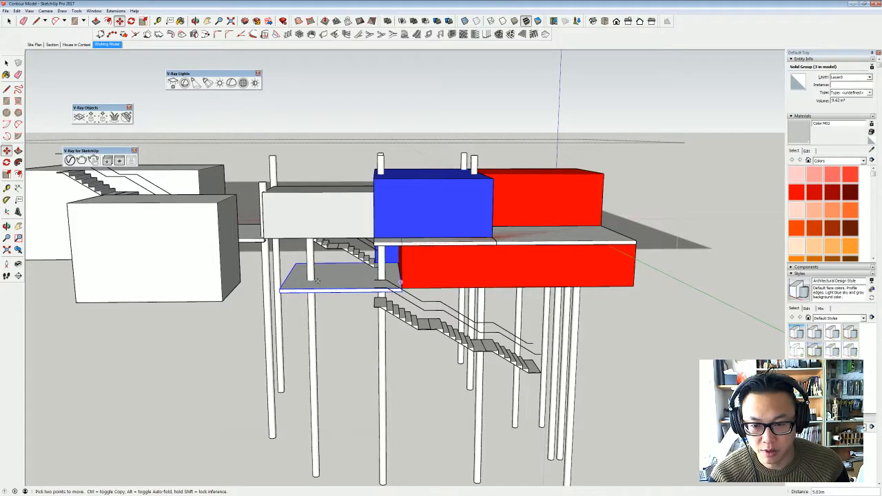
key(space)
- In the House in Context scene, move the translucent glass panel about 5.03 m to the extended red box's end, directly below the upper slab
click(473, 274)
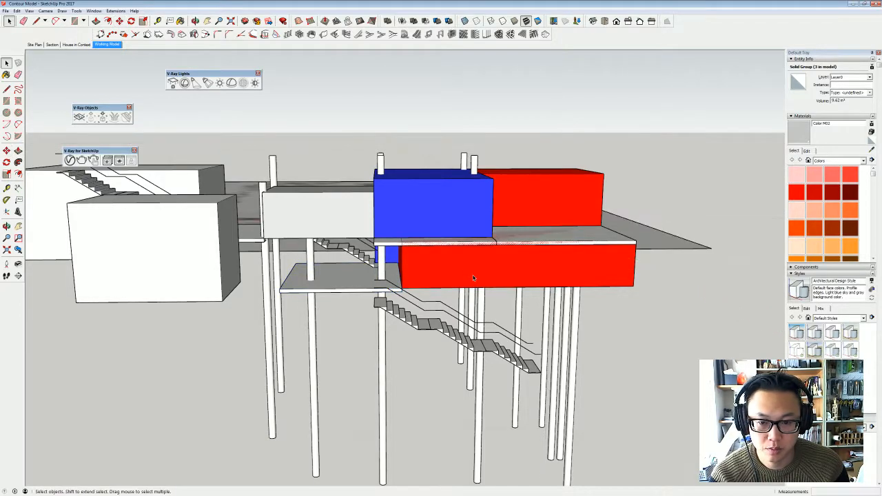
middle_drag(404, 280, 156, 55)
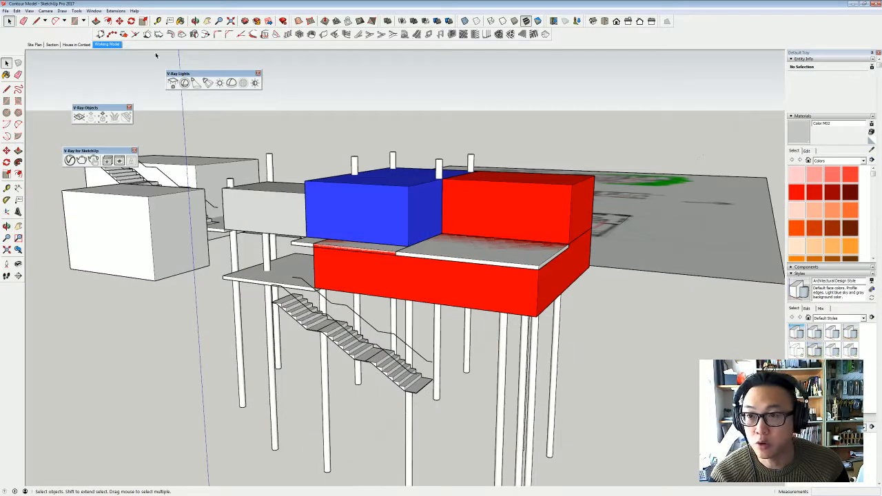
click(75, 45)
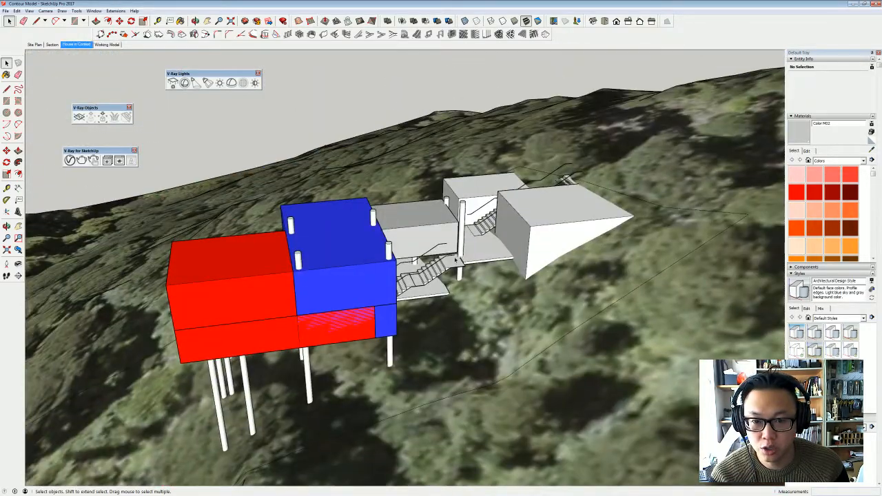
middle_drag(410, 283, 445, 266)
double_click(427, 250)
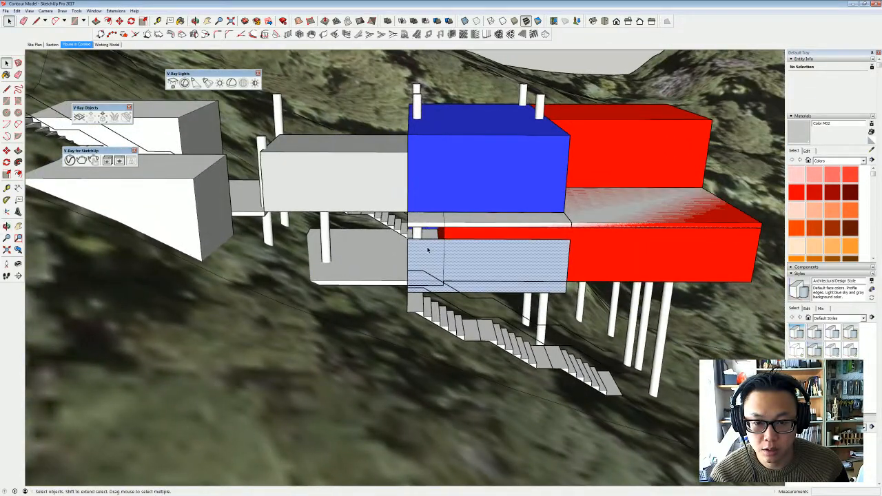
key(m)
click(570, 240)
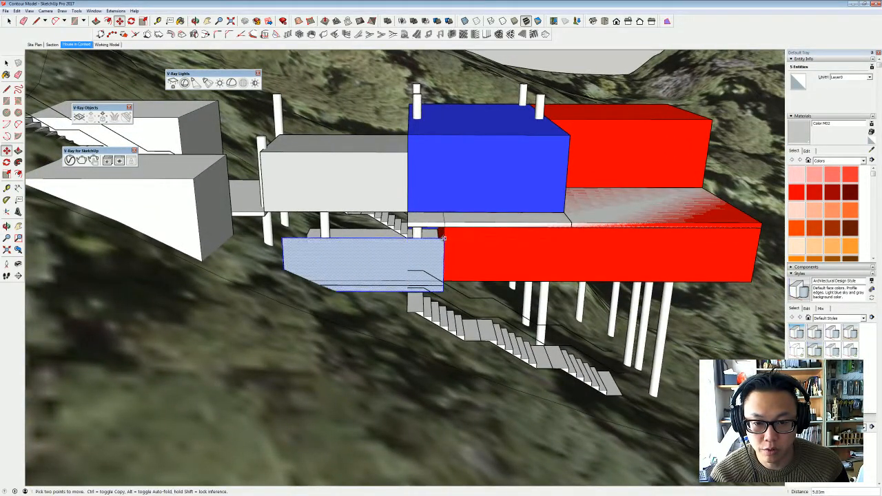
click(444, 228)
middle_drag(444, 228, 463, 249)
key(space)
- Extend the upper slab about 4.8 m with Push/Pull inside its group, up to the far end of the glass panel
click(427, 229)
click(427, 229)
double_click(432, 228)
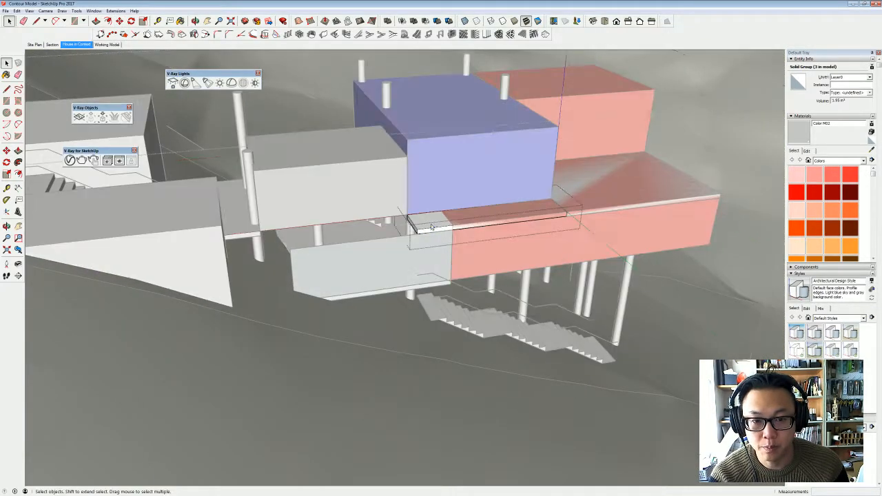
key(p)
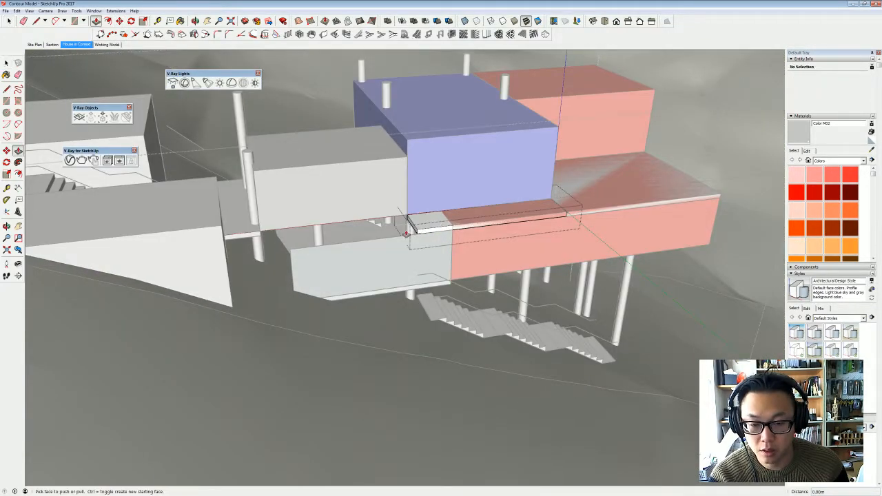
click(411, 230)
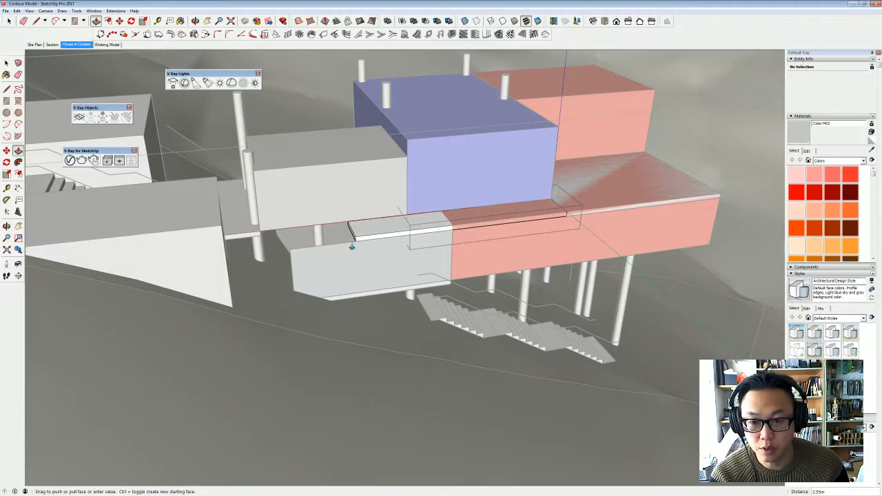
click(291, 250)
key(space)
click(460, 271)
- Examine the reworked boxes, slabs, glass panel and stairs on the hillside from several sides and from above
middle_drag(460, 271, 631, 295)
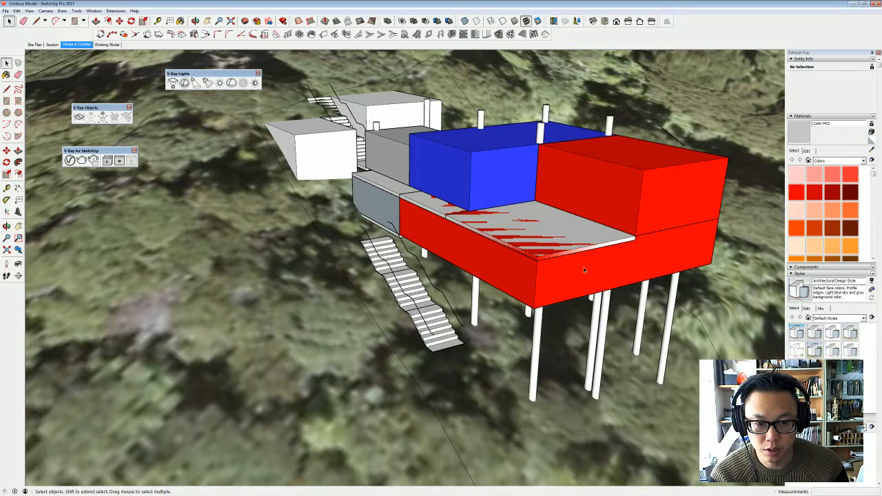
middle_drag(584, 270, 372, 247)
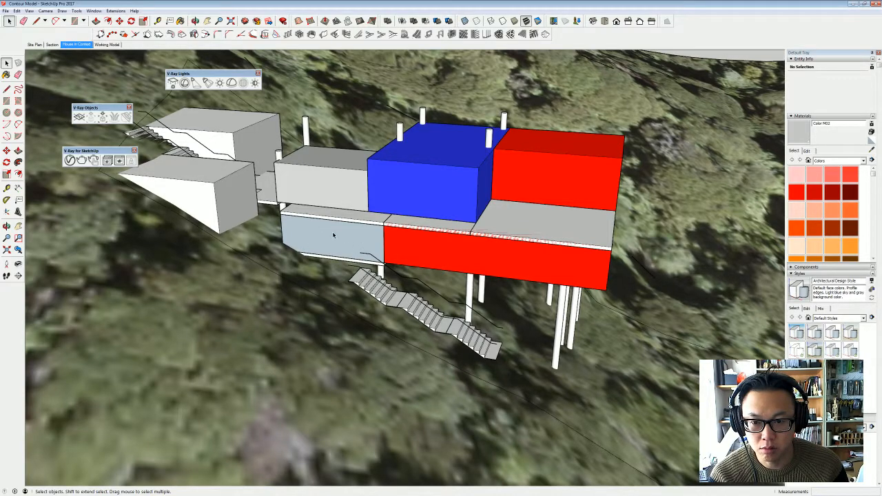
middle_drag(351, 248, 443, 282)
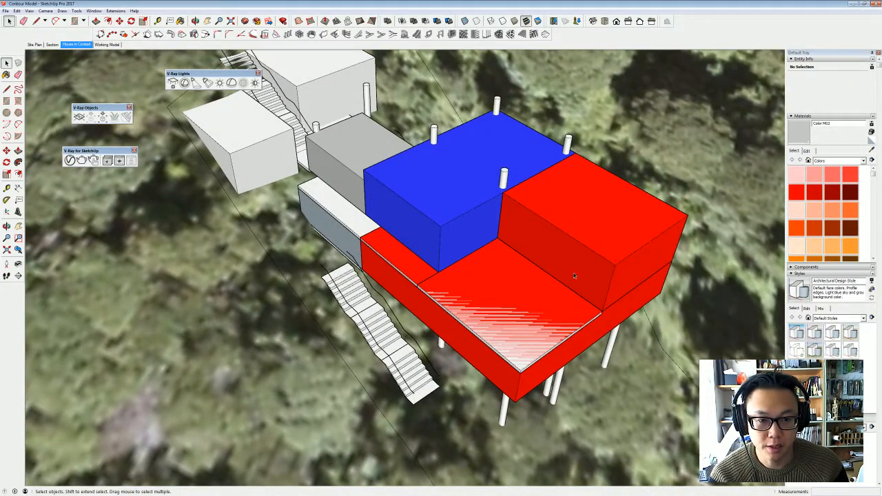
mouse_move(573, 273)
middle_down()
mouse_move(535, 237)
mouse_move(567, 233)
middle_up()
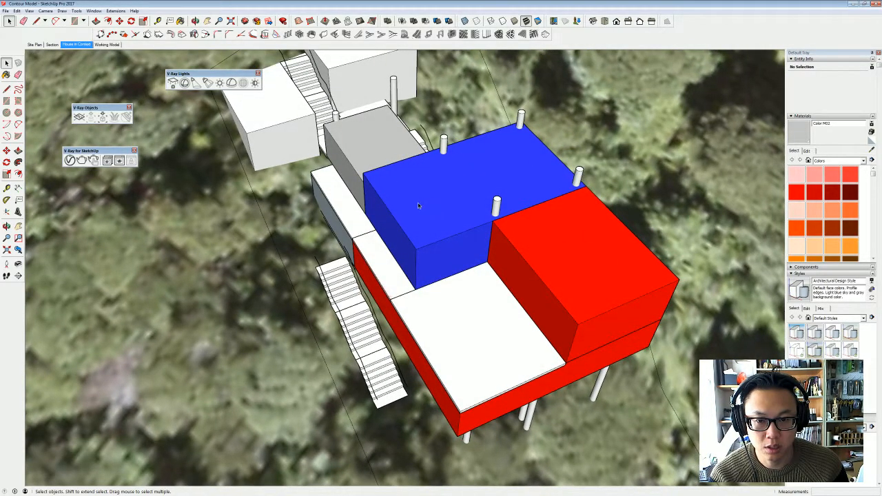
middle_drag(376, 160, 339, 124)
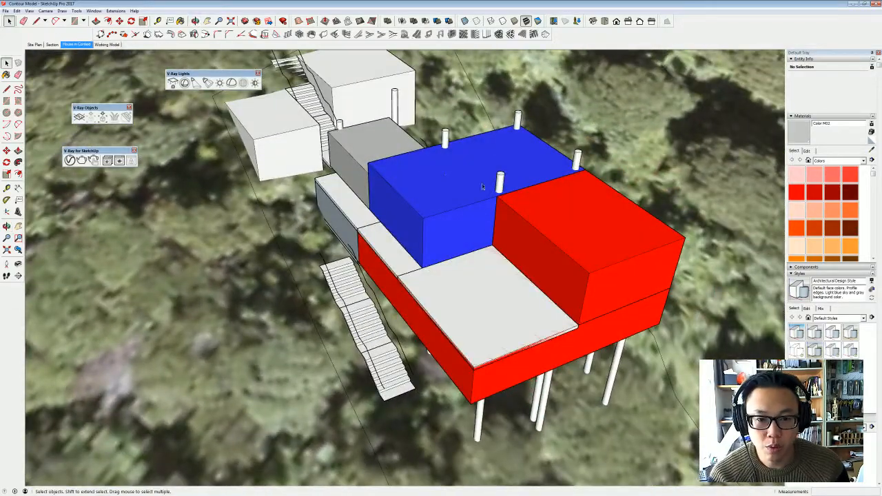
middle_drag(407, 169, 425, 211)
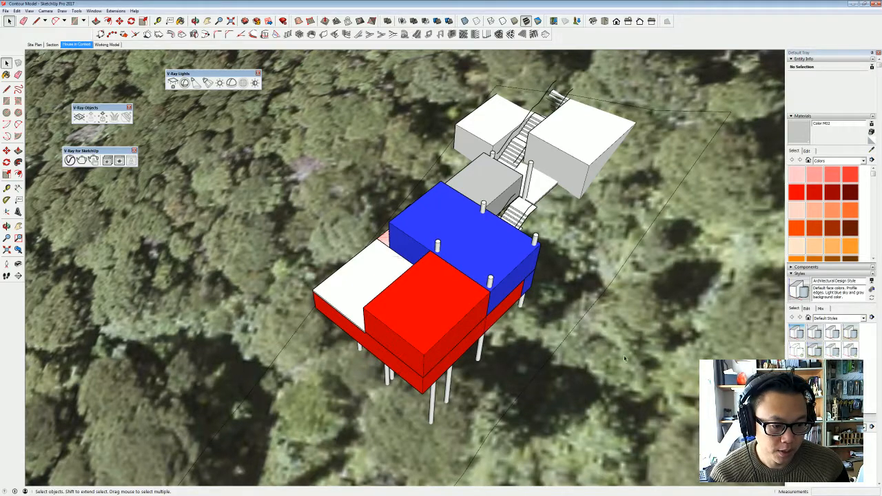
middle_drag(625, 360, 524, 188)
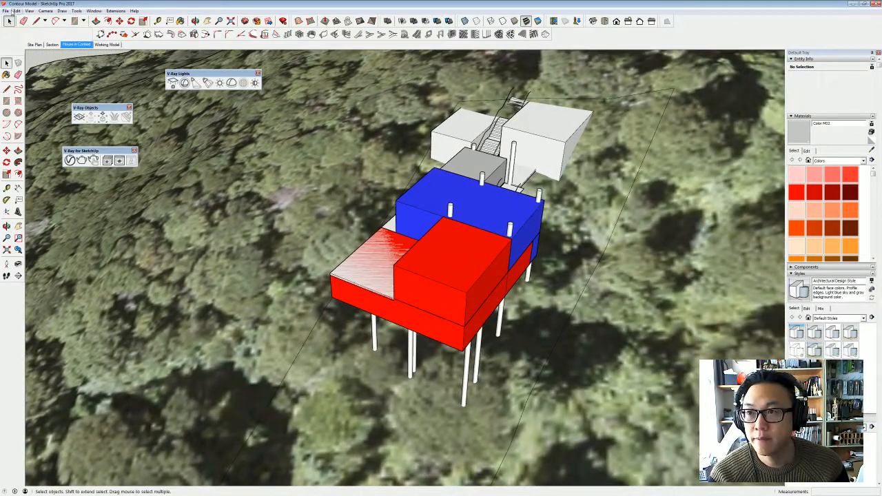
- Switch the camera to parallel projection and show the house in top view, framed within its site boundary
click(47, 12)
click(65, 45)
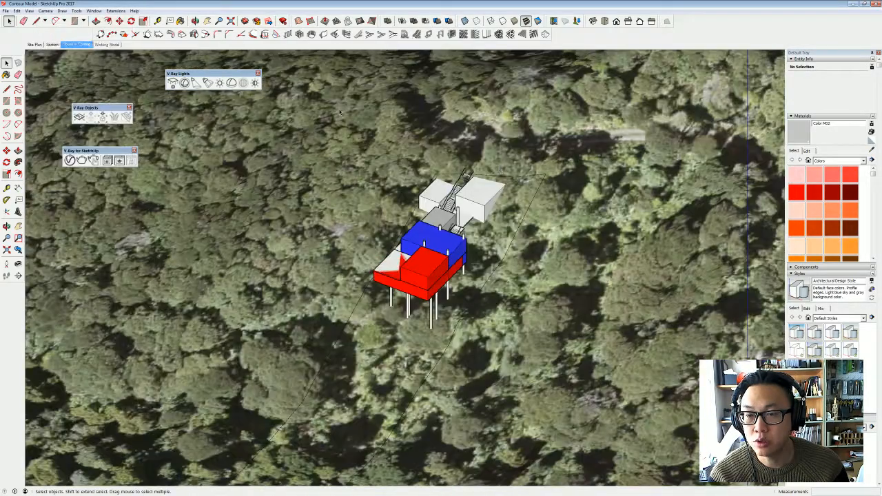
click(604, 21)
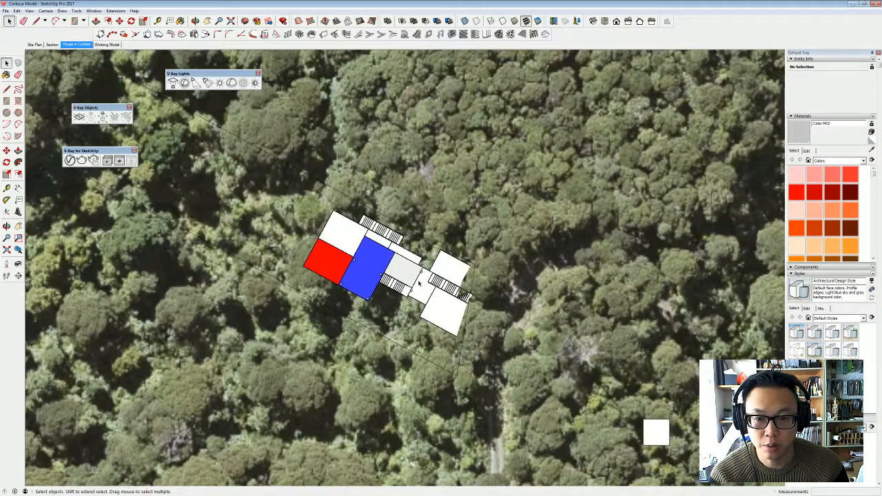
scroll(402, 269, up, 4)
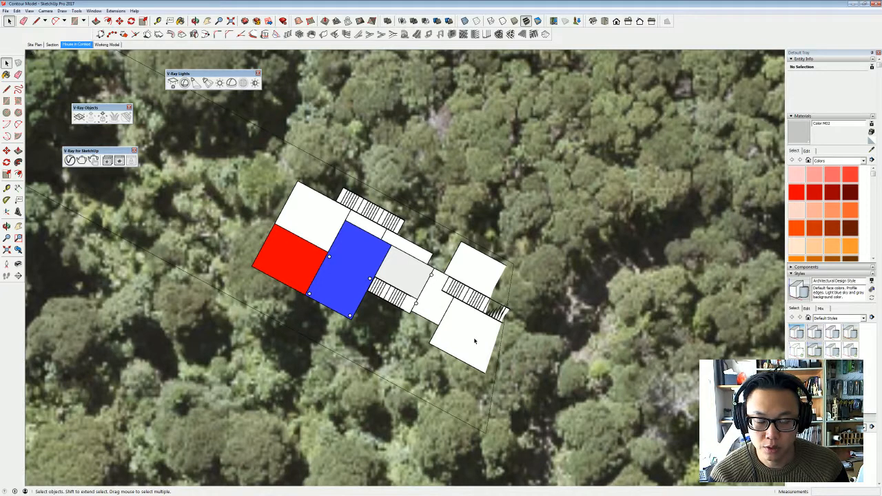
scroll(344, 276, up, 3)
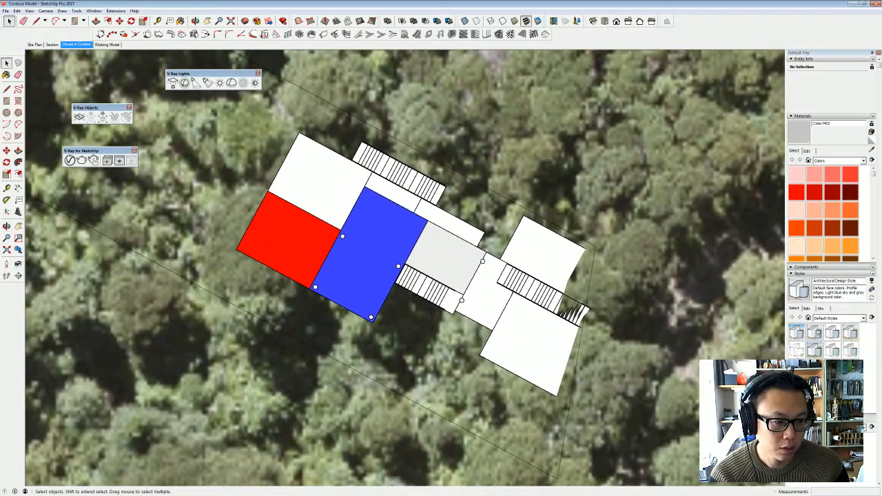
scroll(818, 333, down, 7)
scroll(829, 311, down, 8)
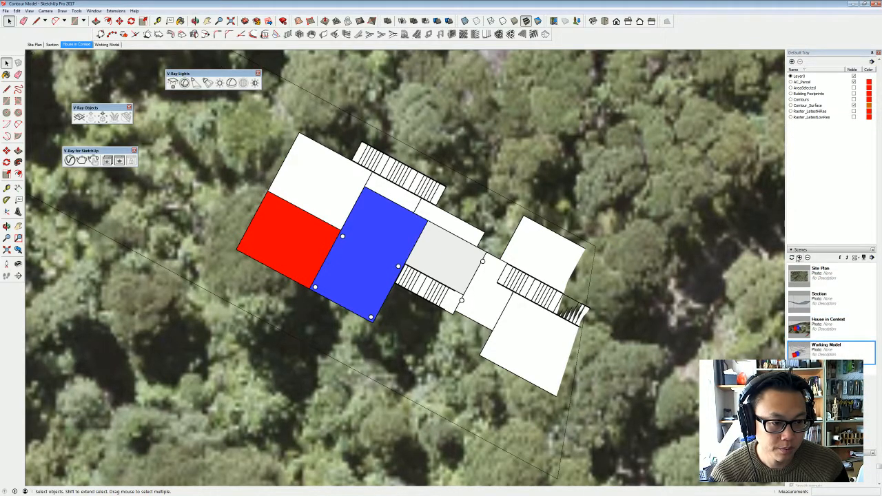
- Add a new scene from the current top view and name it ROOF
click(799, 257)
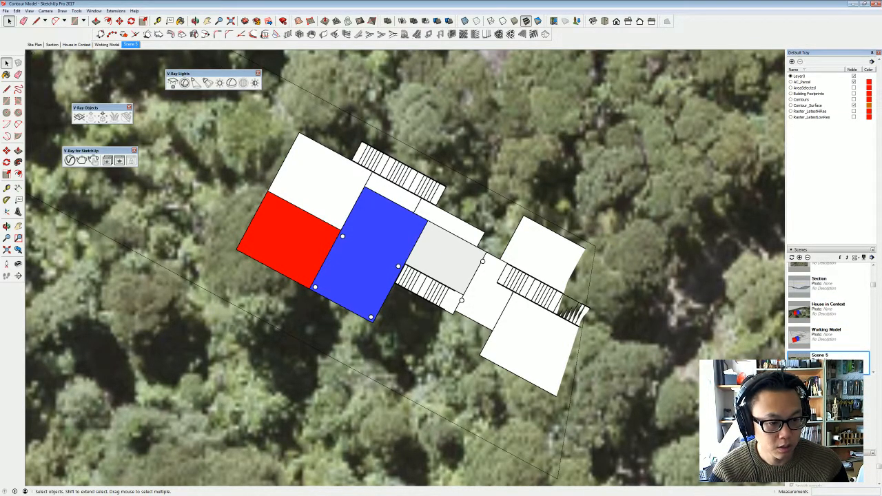
text(ROOF)
key(Return)
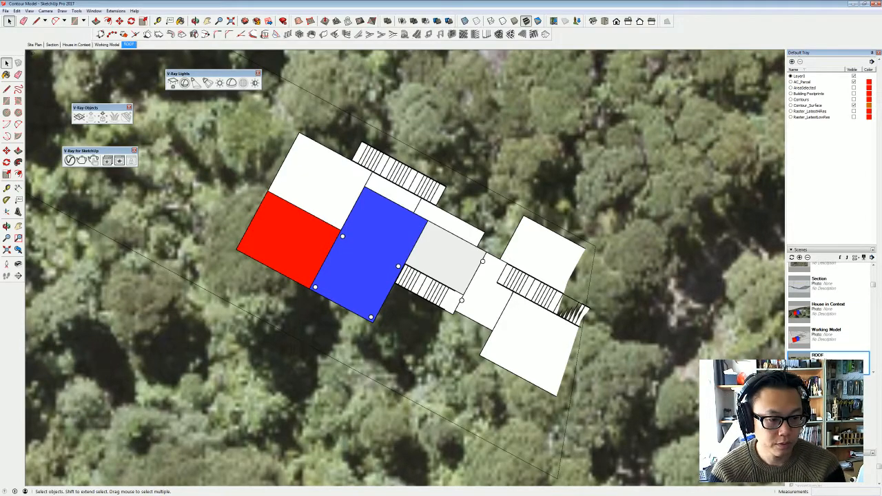
- Place a horizontal section plane on the top face of the blue box
mouse_move(297, 323)
middle_down()
mouse_move(538, 147)
mouse_move(799, 137)
mouse_move(231, 138)
middle_up()
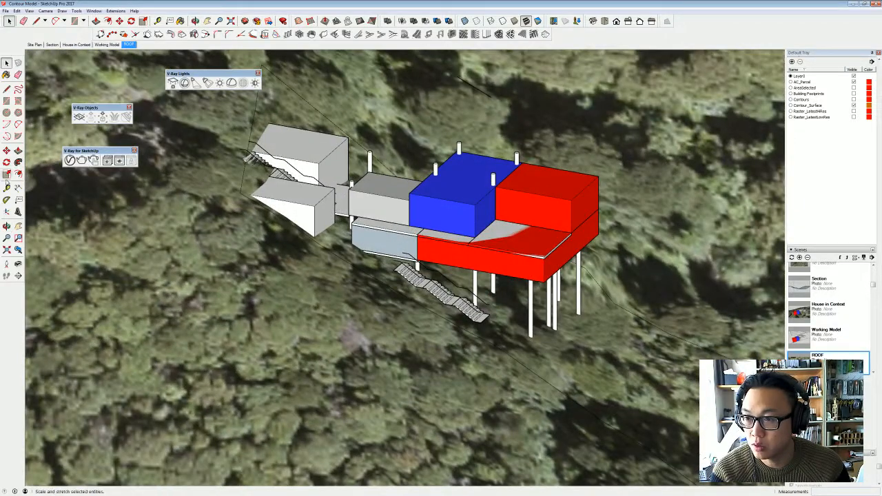
click(16, 278)
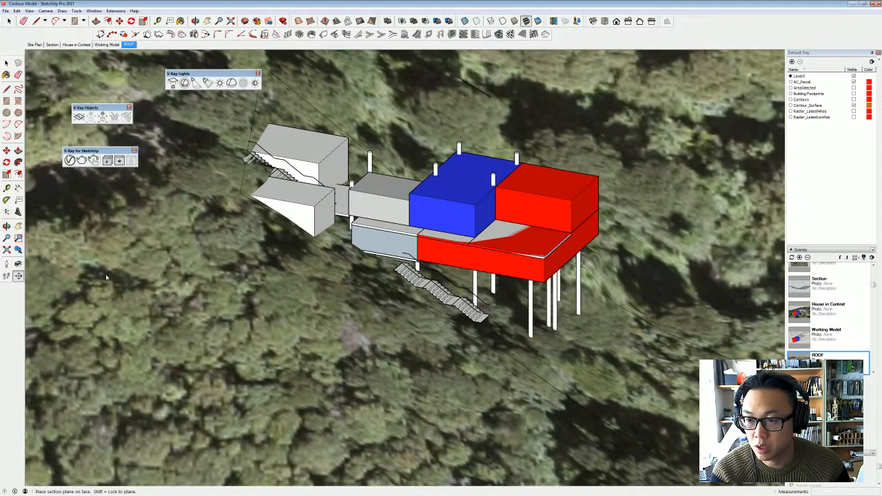
middle_drag(482, 250, 343, 292)
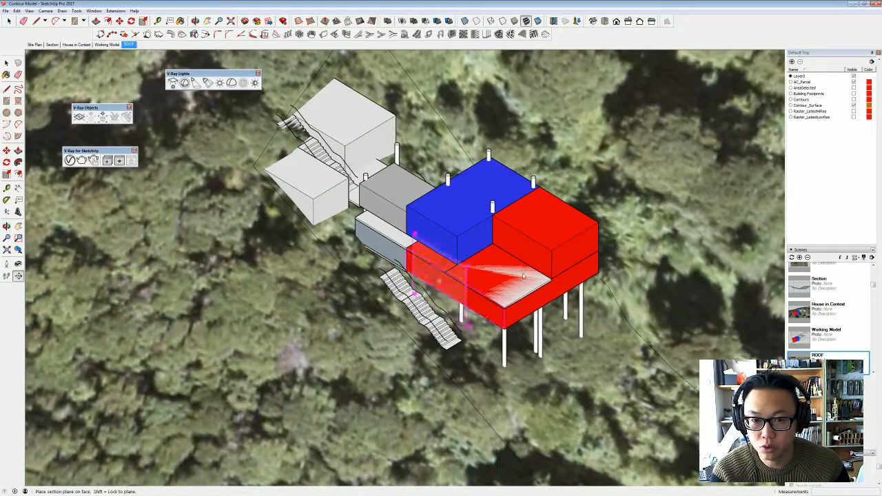
click(462, 206)
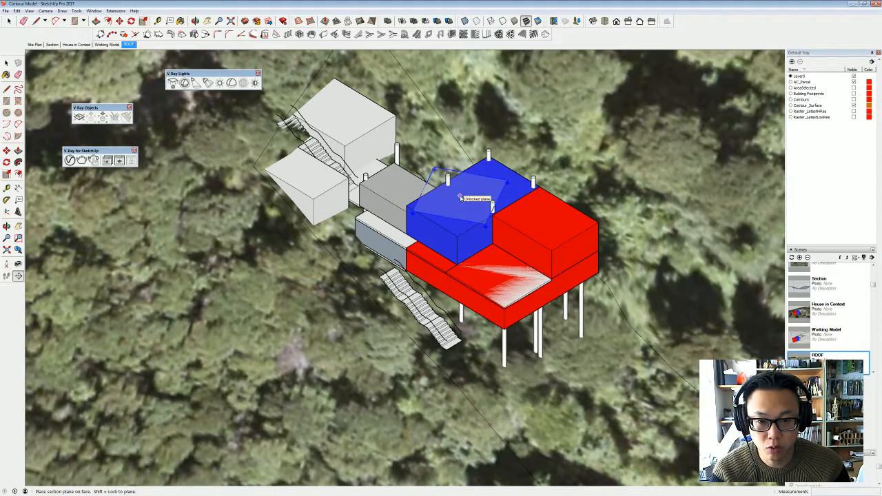
- Lower the section plane vertically so that it cuts through the upper boxes of the house
key(space)
scroll(472, 194, down, 6)
middle_drag(472, 194, 433, 153)
mouse_move(557, 110)
middle_down()
mouse_move(565, 189)
mouse_move(542, 153)
mouse_move(479, 164)
mouse_move(507, 149)
middle_up()
key(m)
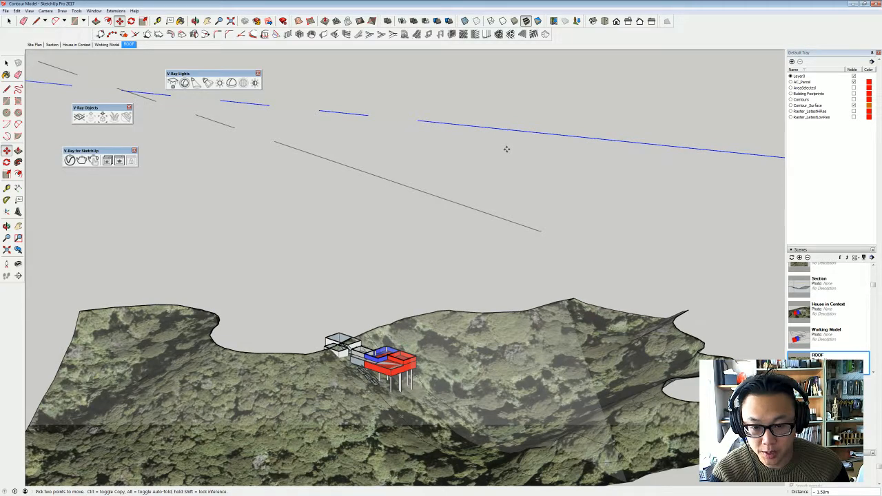
middle_drag(526, 186, 355, 347)
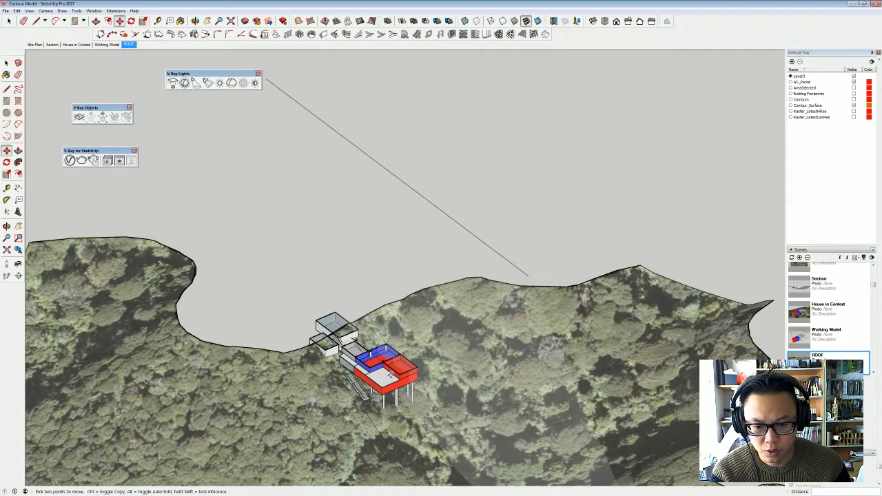
scroll(388, 377, down, 5)
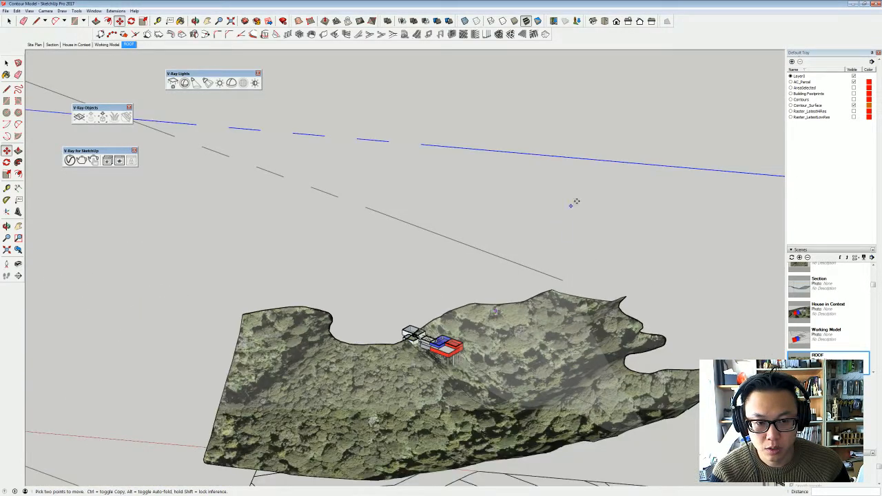
- Align the view with the upper section plane and frame the cut house plan
key(space)
right_click(599, 173)
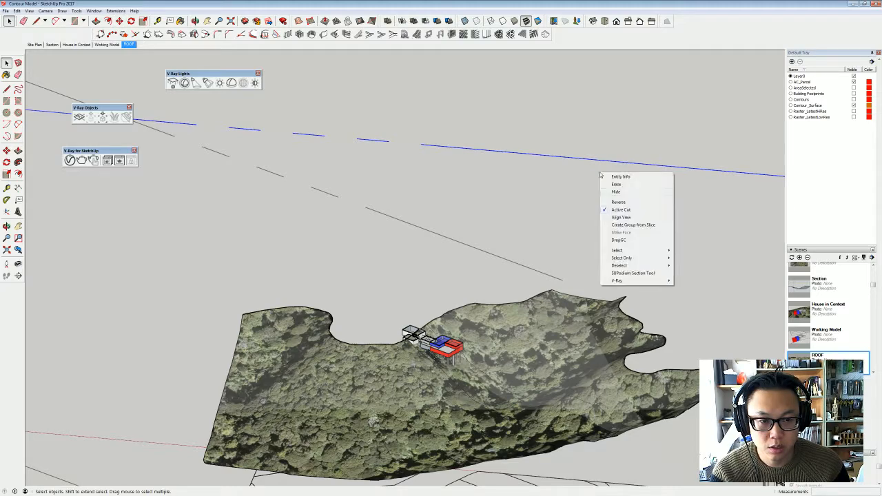
click(632, 219)
scroll(245, 207, up, 5)
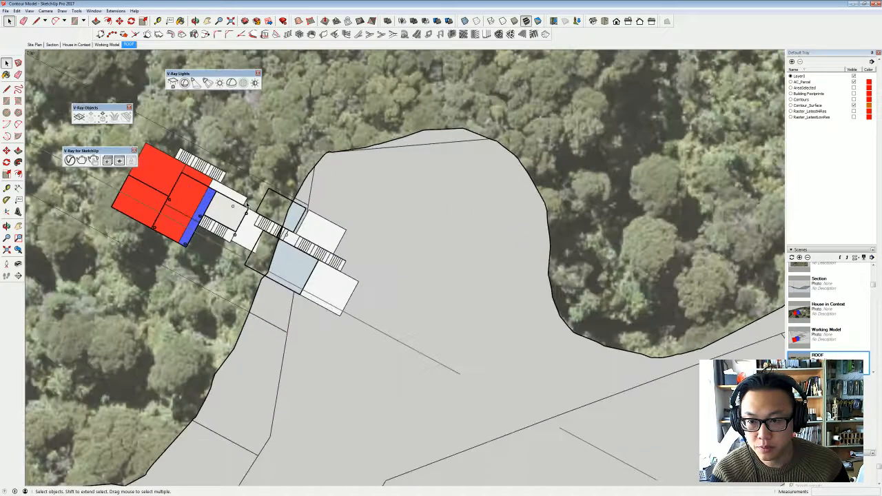
shift+middle_drag(244, 207, 418, 268)
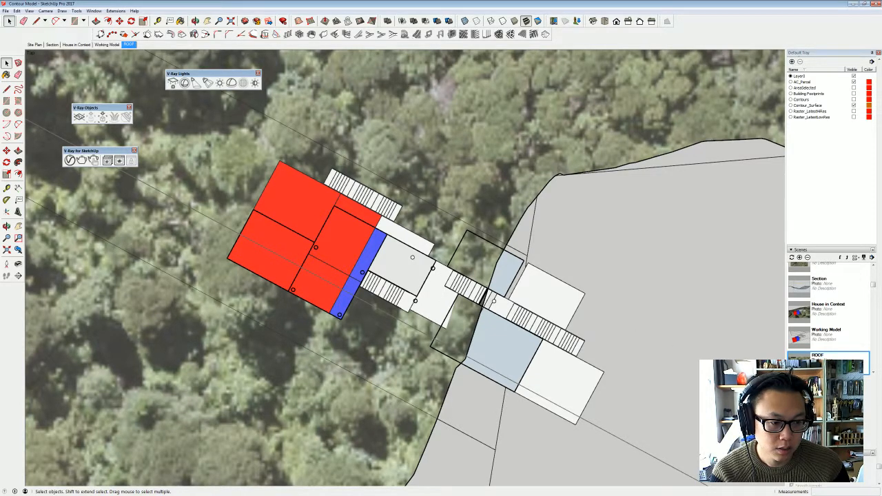
- Add a scene of the cut plan, saving the style changes as a new style, and name it MAIN FLOOR
click(800, 258)
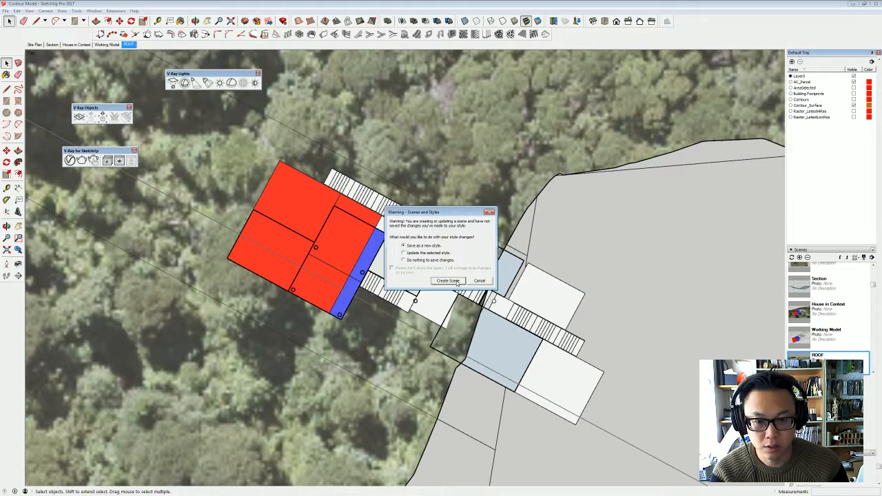
click(448, 280)
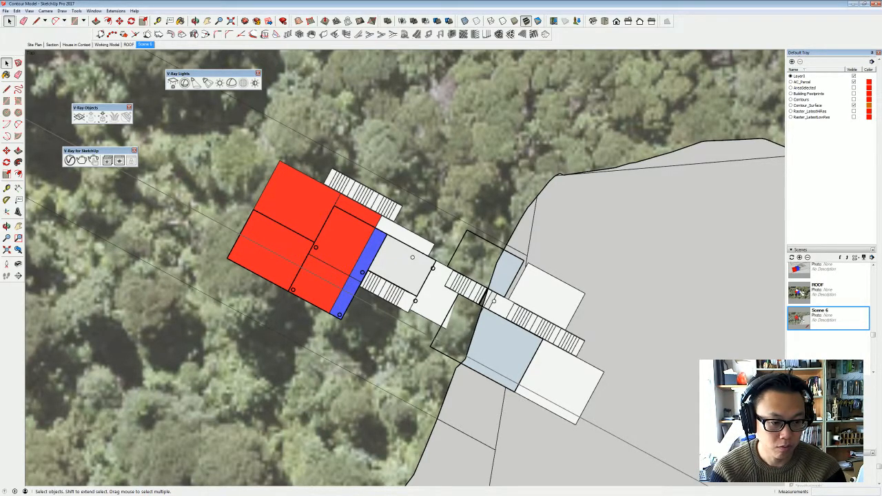
key(Return)
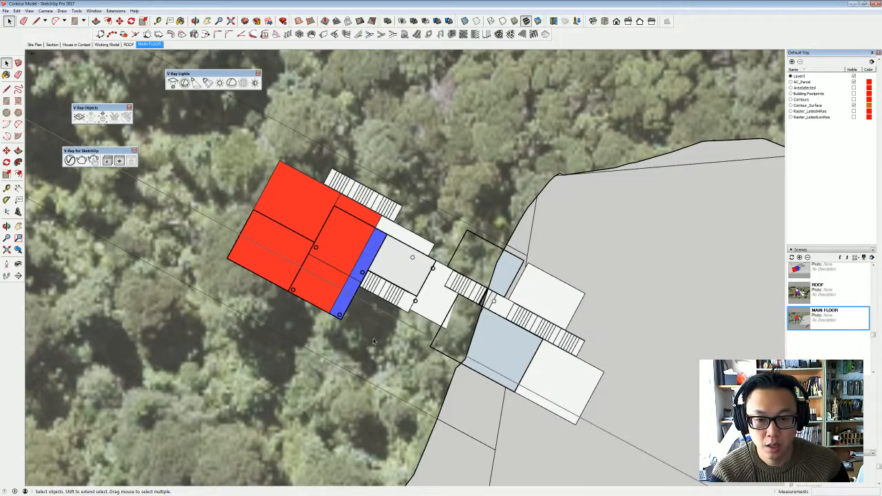
- Place a second horizontal section plane on the terrace surface above the lower red box
middle_drag(373, 341, 772, 221)
scroll(476, 220, down, 2)
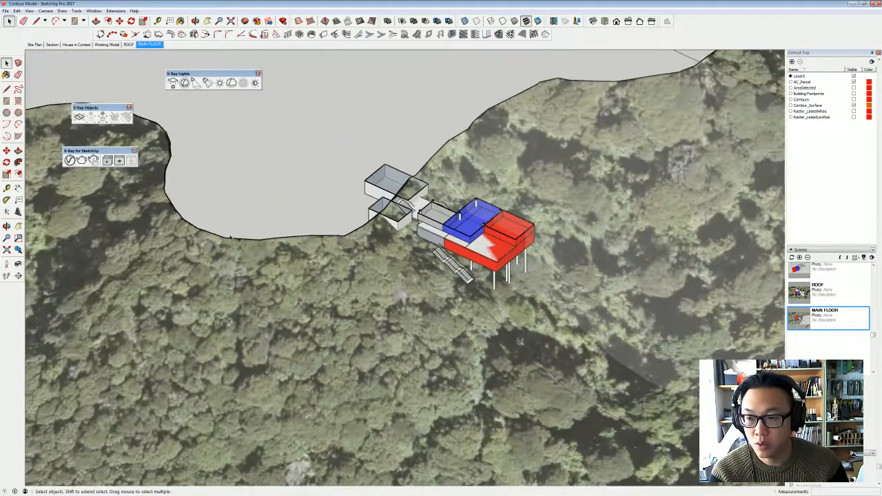
click(18, 276)
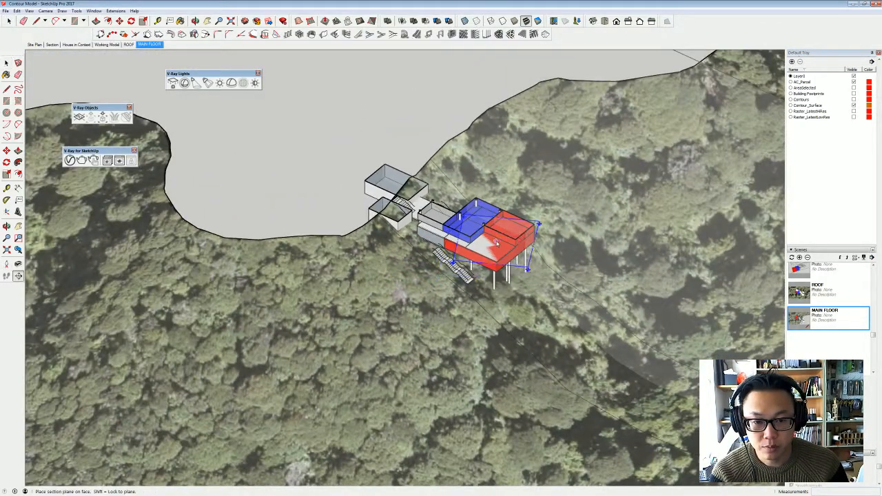
scroll(495, 242, down, 8)
key(space)
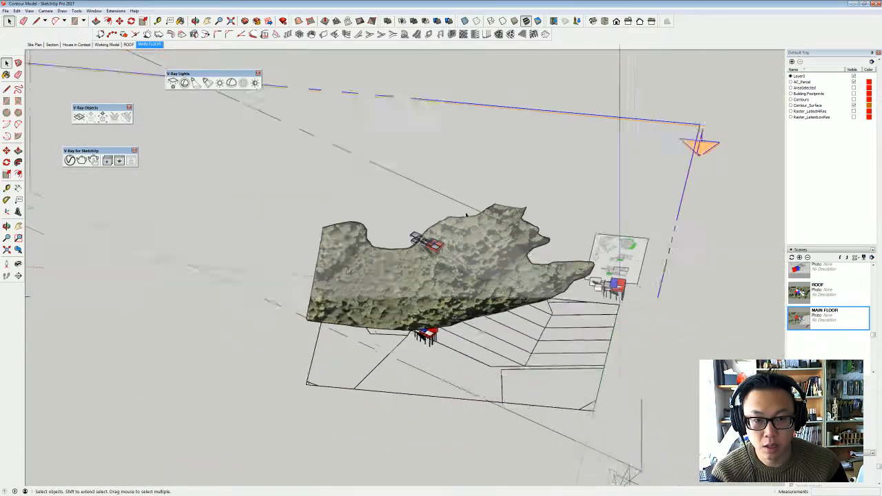
- Move the second section plane down below the terrace so that it cuts through the lower floor
scroll(586, 142, down, 1)
scroll(595, 140, up, 3)
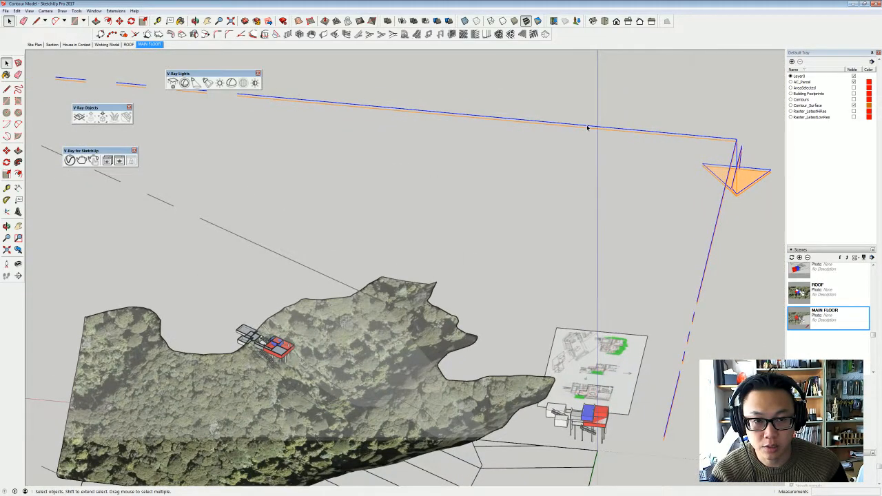
scroll(587, 128, up, 4)
key(m)
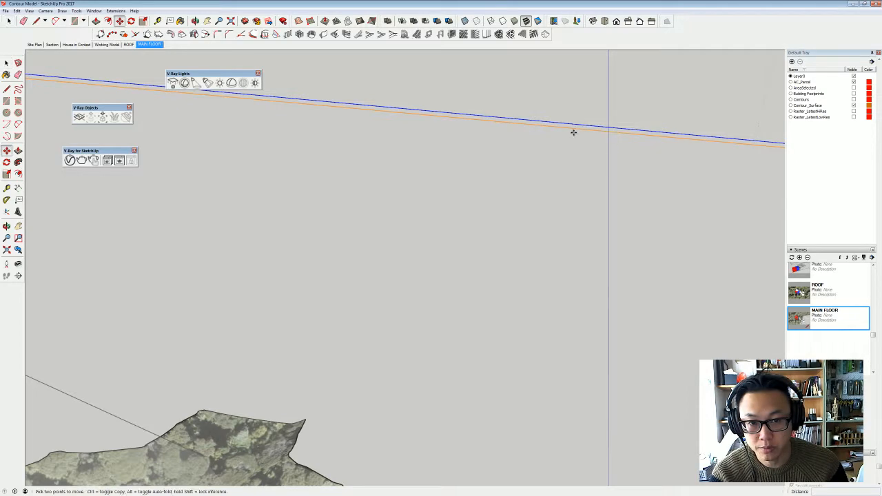
shift+middle_drag(573, 132, 626, 69)
scroll(540, 152, down, 3)
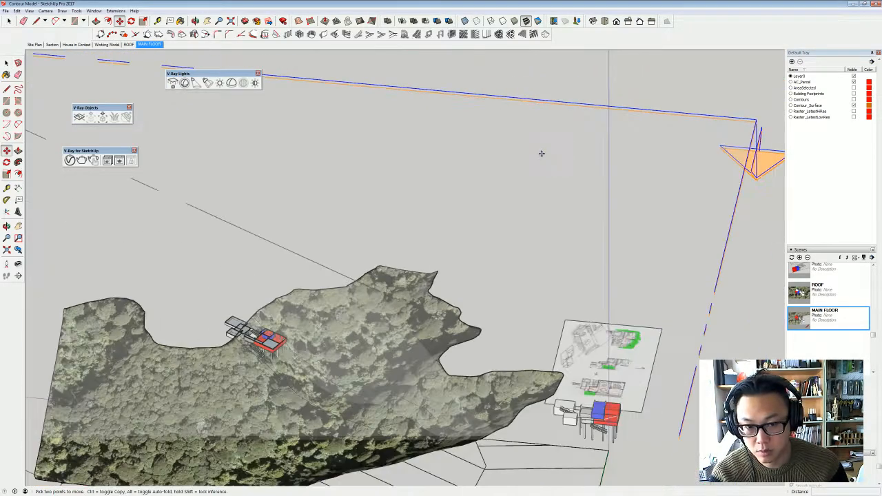
shift+middle_drag(540, 152, 566, 115)
click(581, 82)
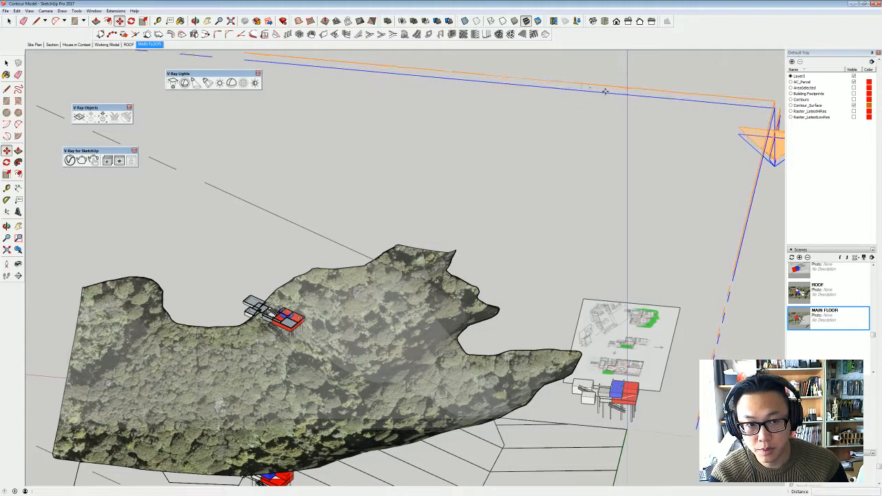
key(Escape)
key(space)
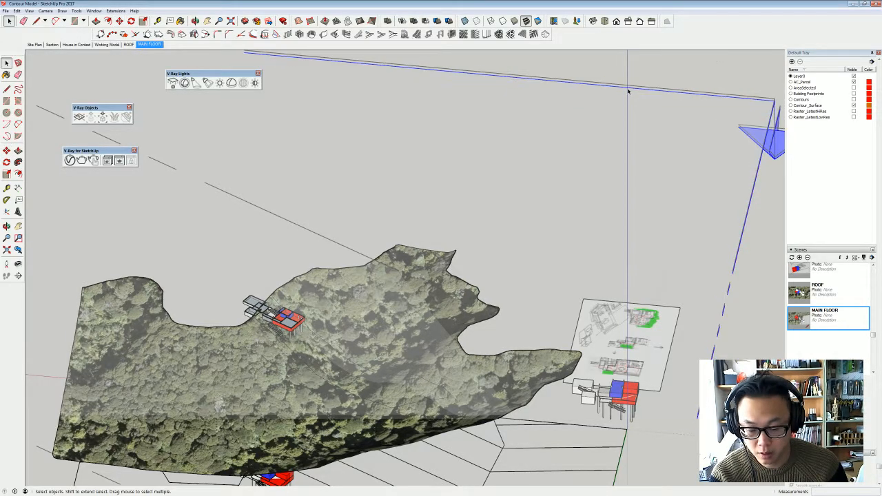
key(m)
click(628, 91)
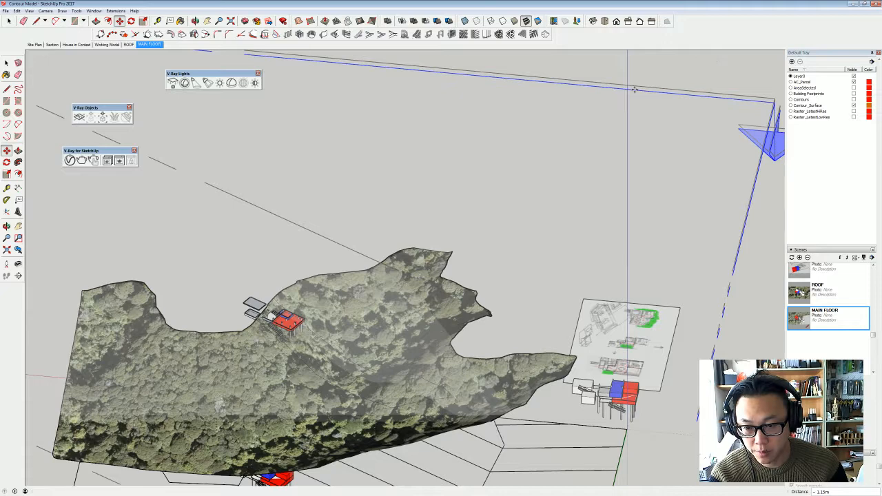
- Align the view with the lower section plane and frame the house plan
key(space)
right_click(684, 105)
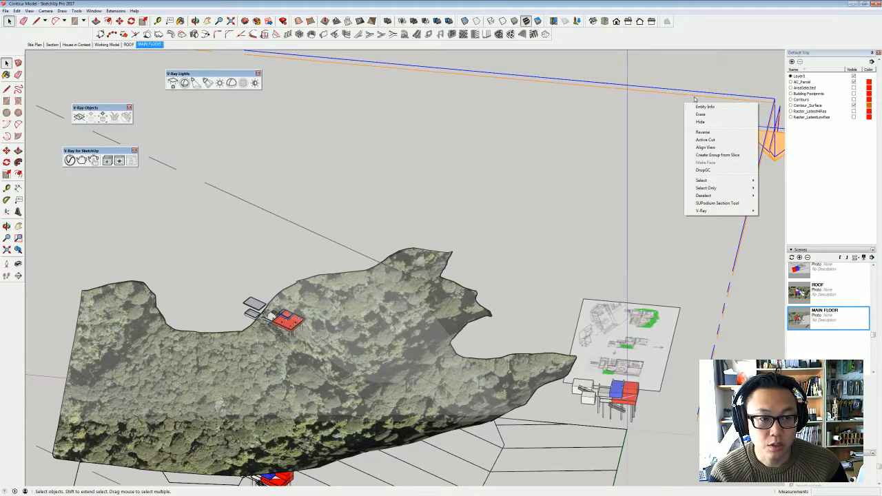
click(694, 100)
right_click(694, 98)
click(717, 141)
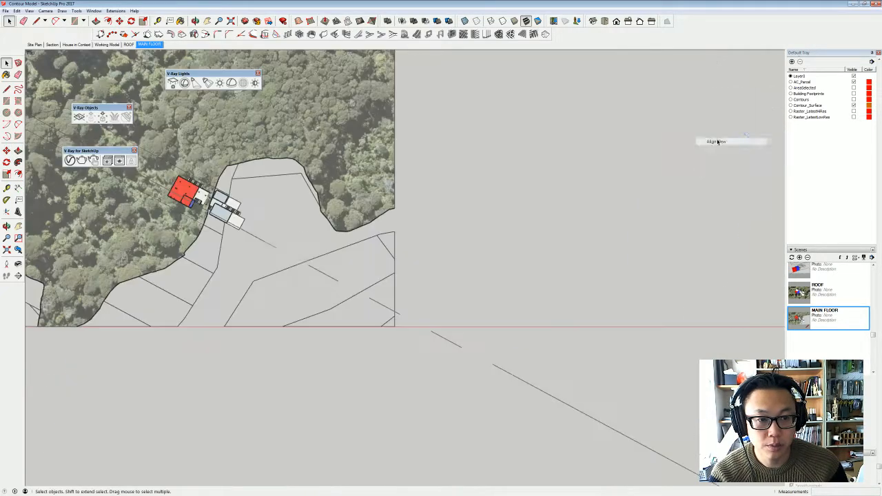
scroll(212, 177, up, 6)
shift+middle_drag(209, 246, 362, 253)
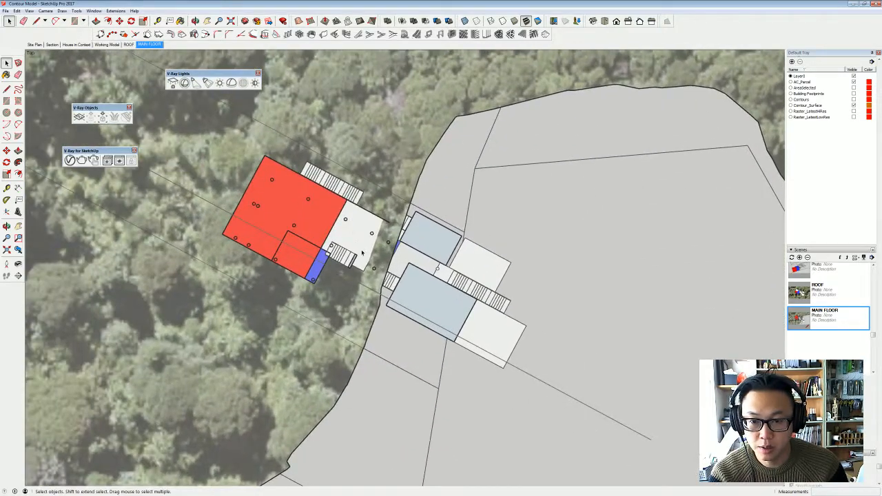
scroll(362, 253, up, 1)
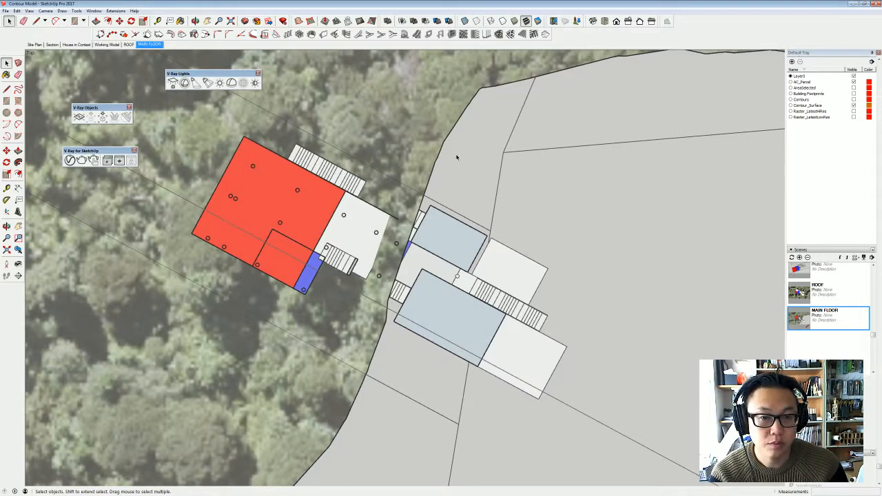
shift+middle_drag(456, 158, 471, 166)
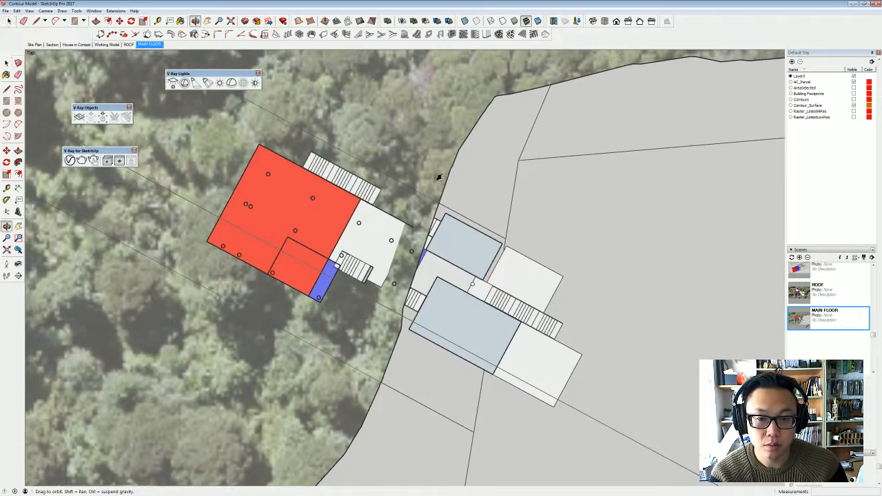
- Add a scene of the lower cut plan and name it BOTTOM FLOOR
click(800, 257)
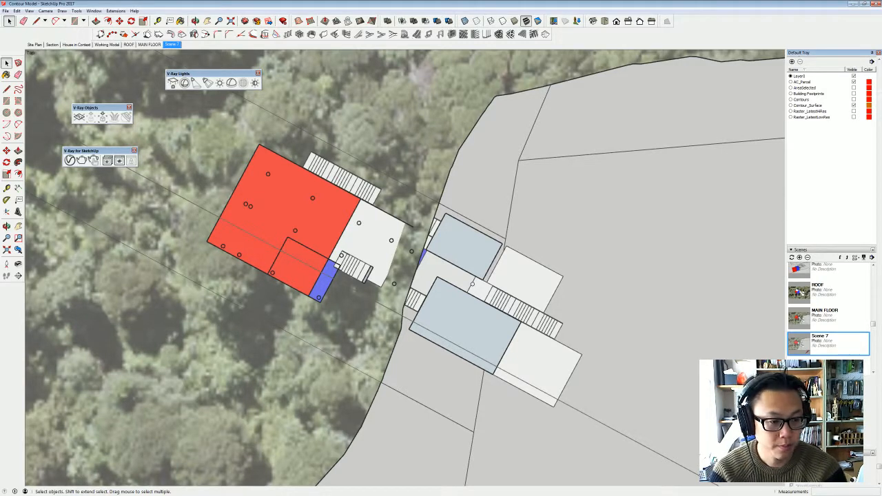
text(BOTTOM FLOOR)
key(Return)
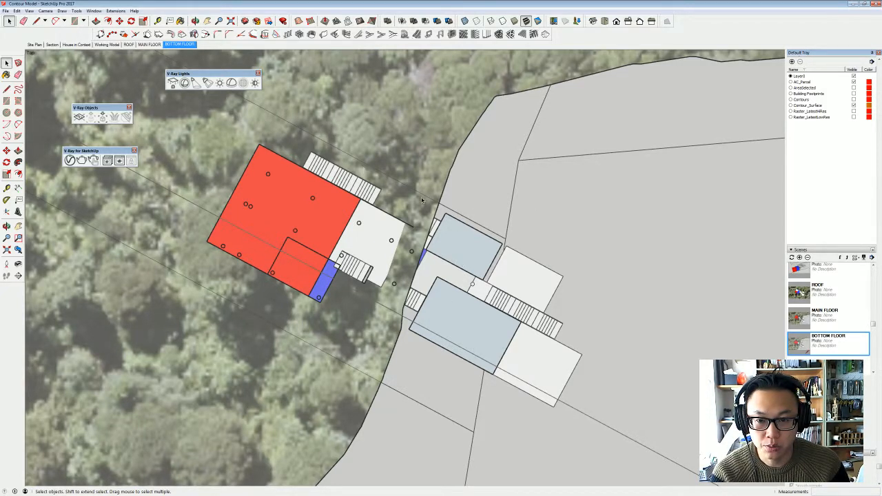
- Compare the ROOF, MAIN FLOOR and BOTTOM FLOOR scenes by switching between them, ending on MAIN FLOOR
middle_drag(357, 266, 443, 251)
click(842, 301)
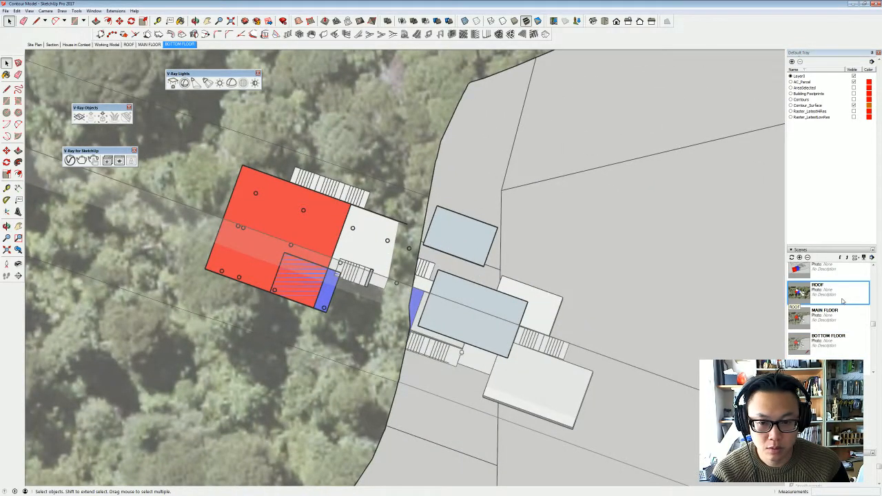
click(128, 44)
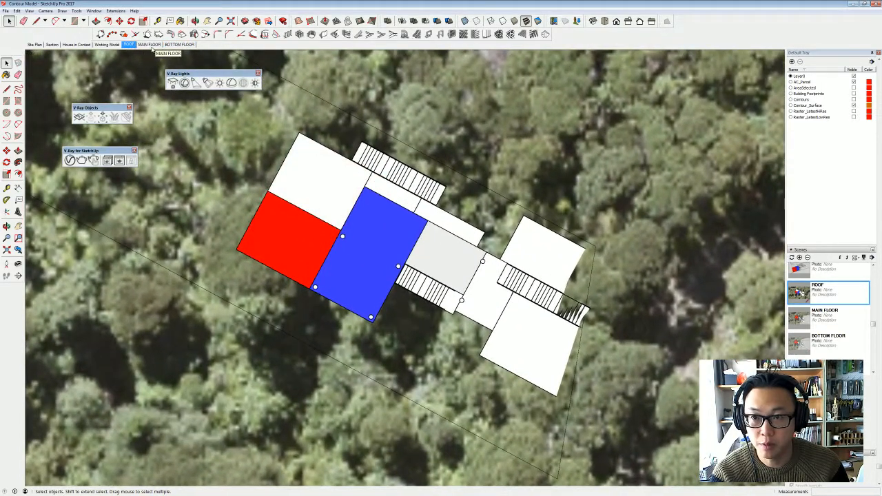
click(153, 45)
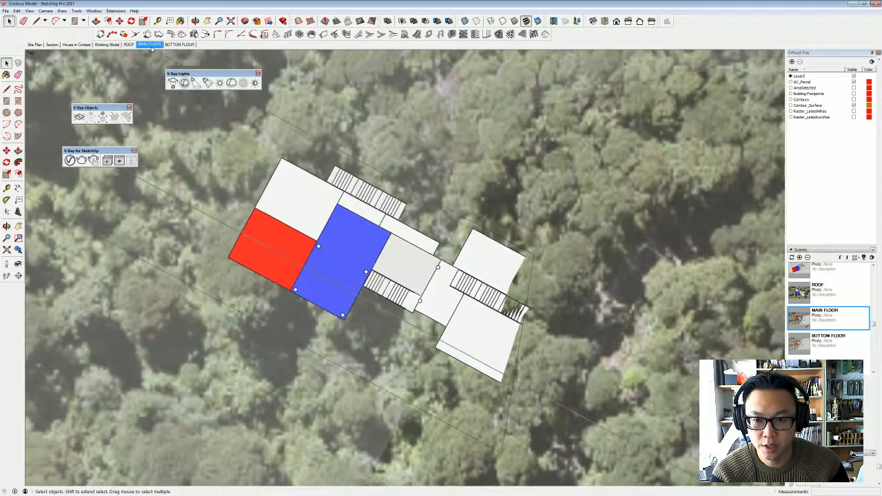
click(175, 45)
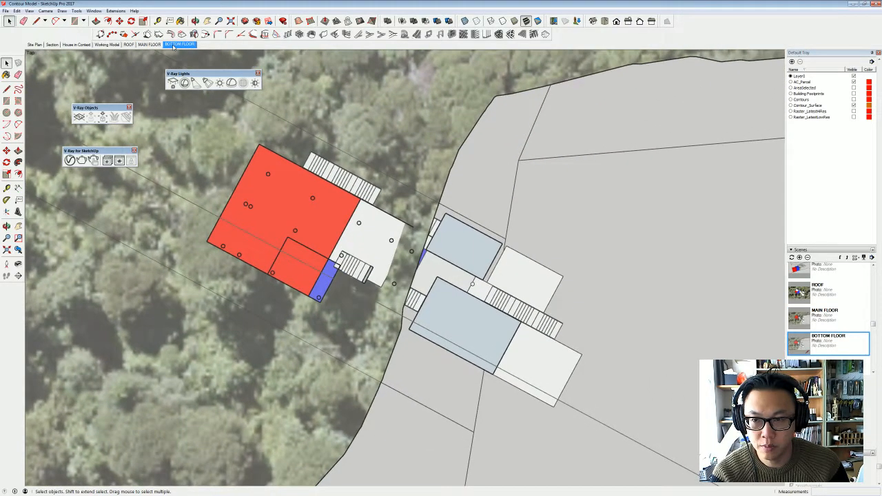
click(129, 45)
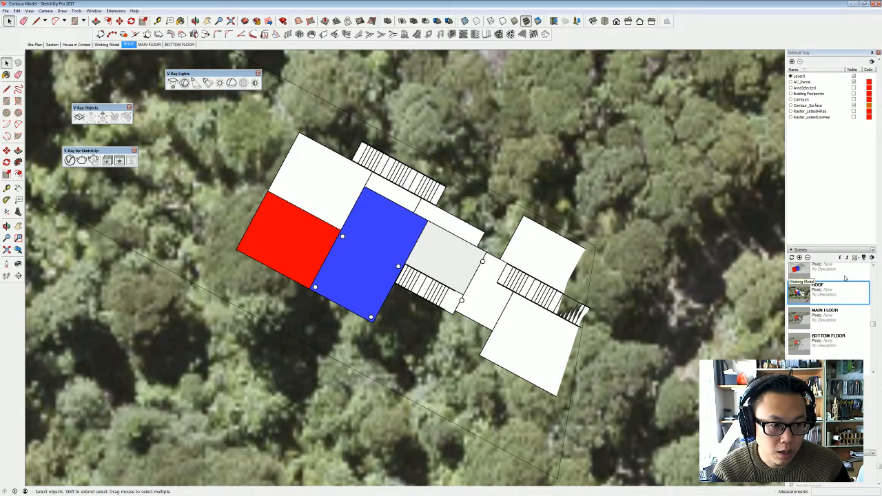
click(827, 321)
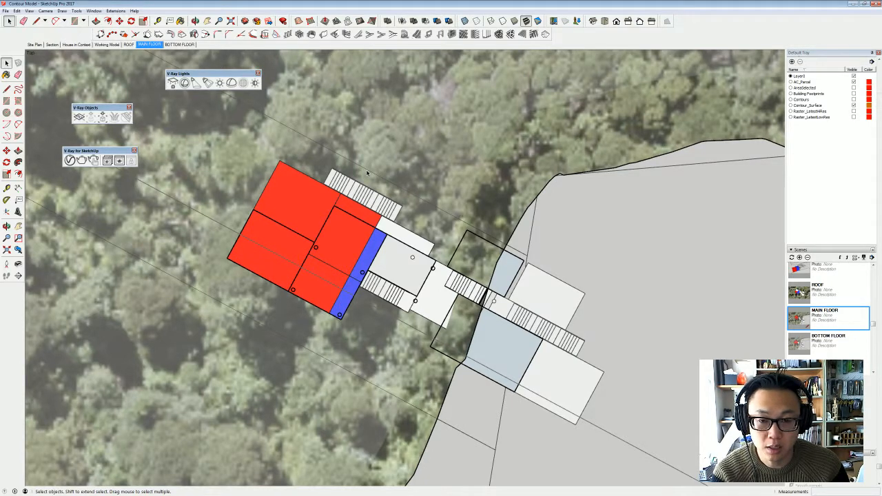
- Turn off the display of section planes in the modeling settings of the current style
scroll(839, 176, up, 3)
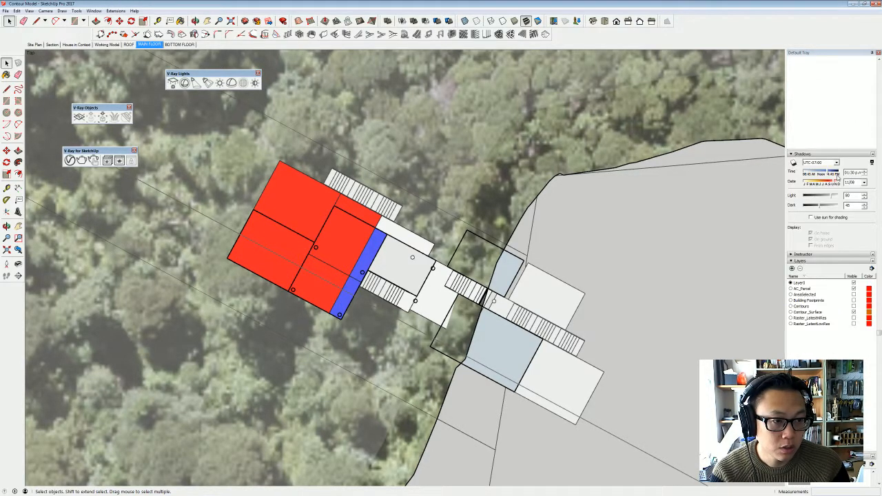
scroll(841, 182, up, 2)
scroll(841, 182, up, 3)
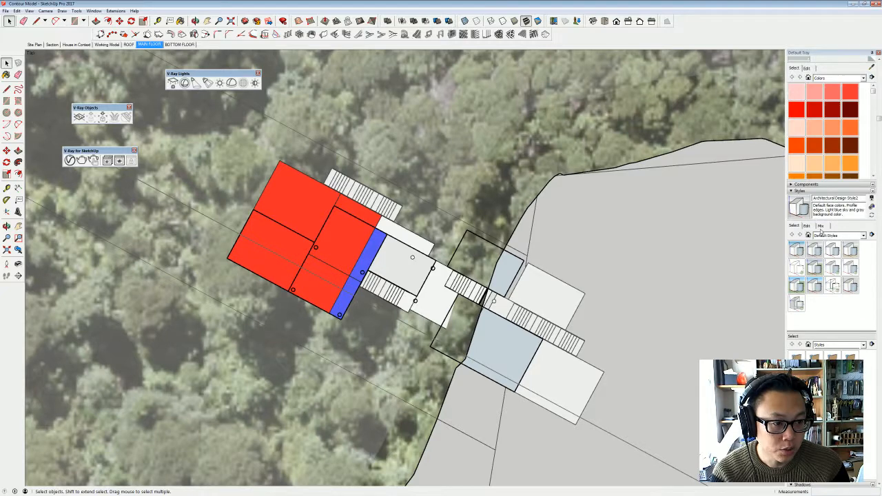
click(821, 230)
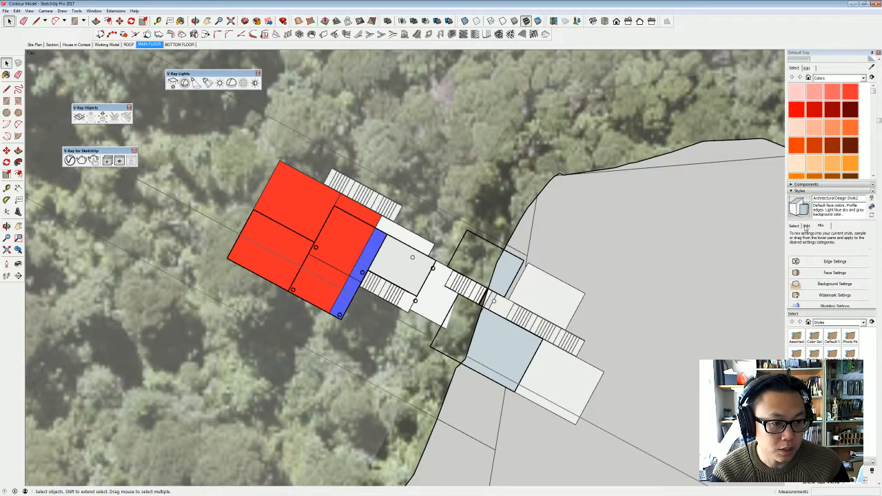
click(807, 227)
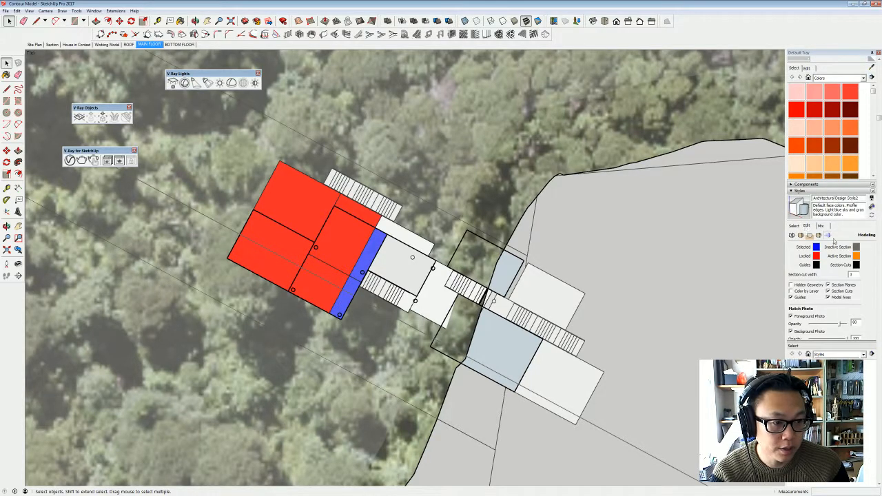
click(853, 285)
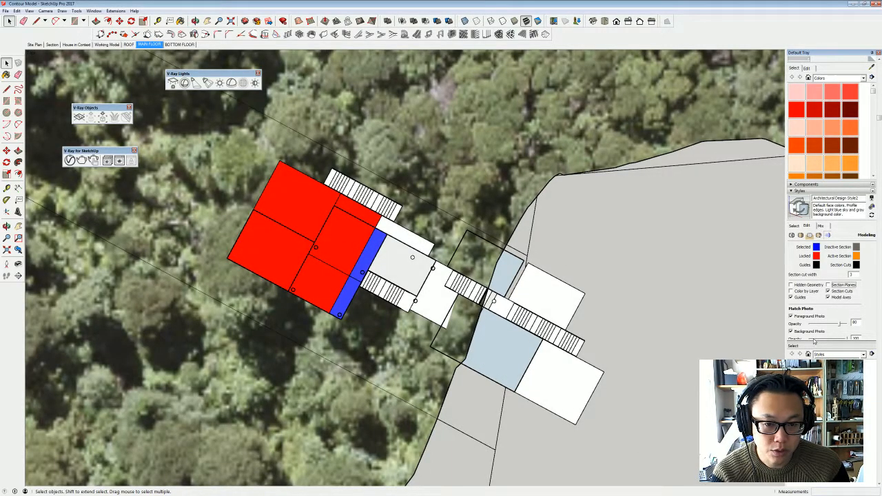
- Update the MAIN FLOOR scene with all of its properties so it stores the changed style
scroll(837, 295, down, 10)
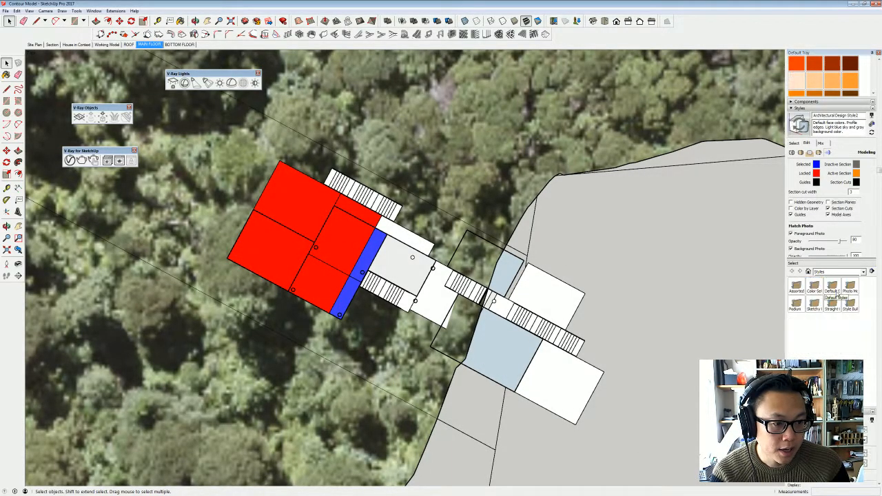
scroll(837, 295, down, 5)
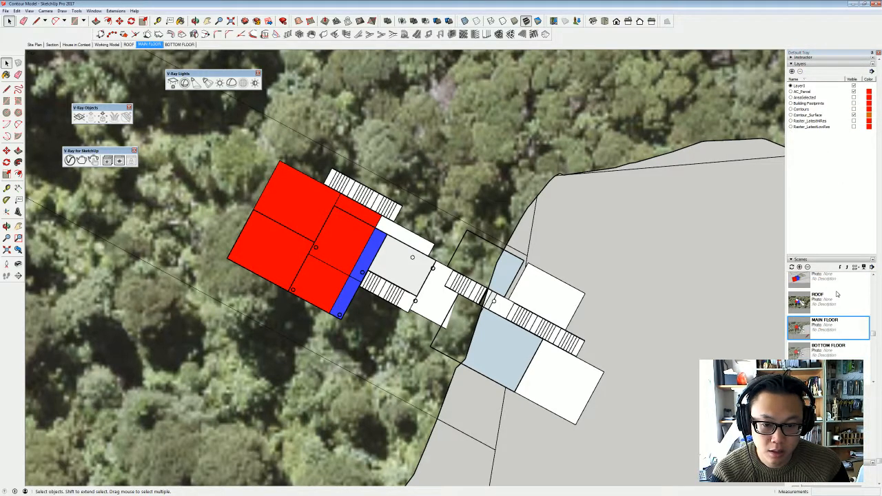
right_click(832, 331)
click(839, 341)
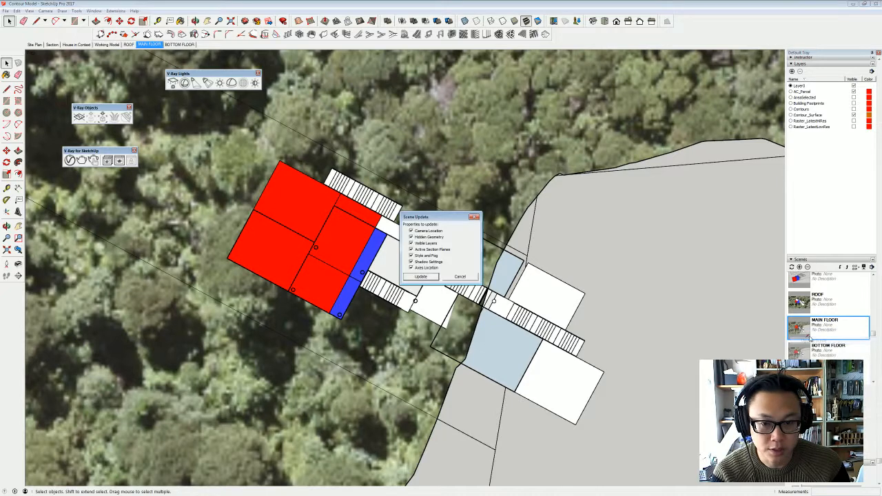
click(422, 281)
click(448, 281)
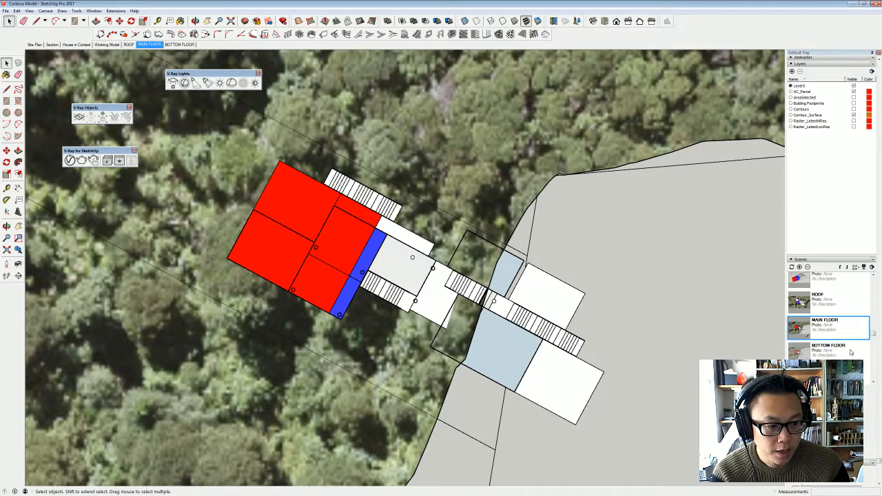
- Check the ROOF scene, return to MAIN FLOOR, and update ROOF and BOTTOM FLOOR together with only Camera Location and Style and Fog
click(831, 309)
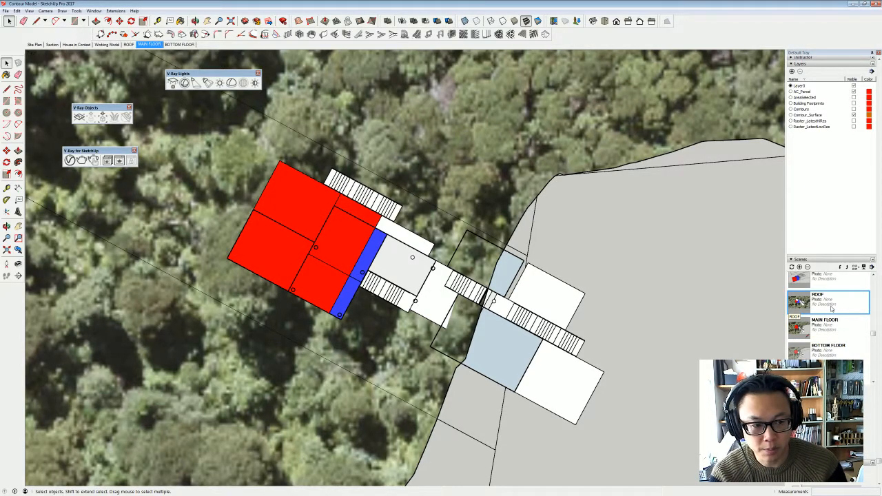
double_click(831, 309)
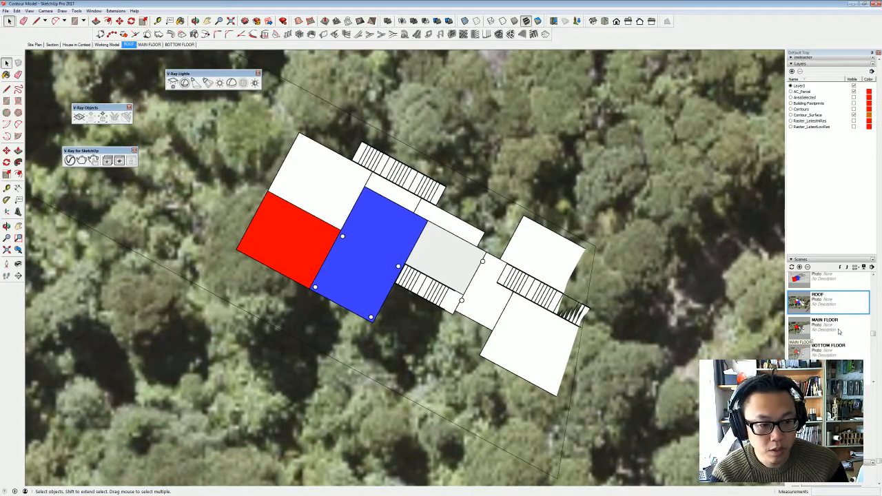
double_click(839, 332)
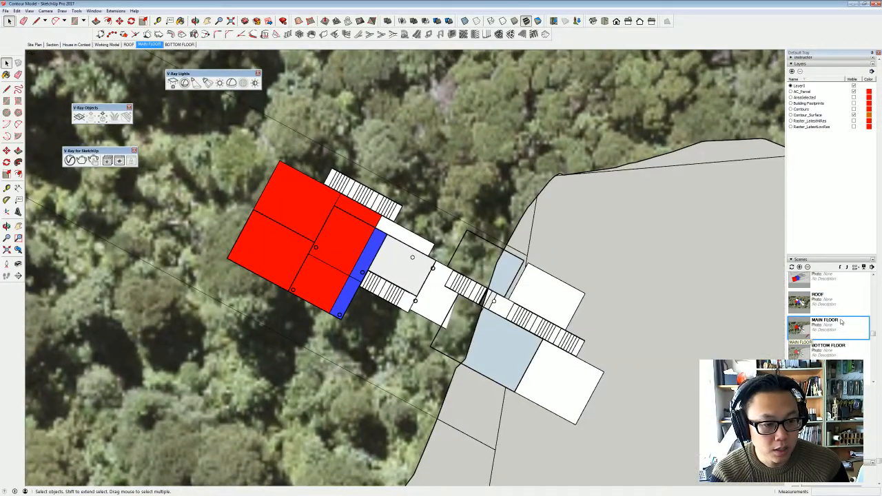
click(841, 310)
ctrl+click(834, 350)
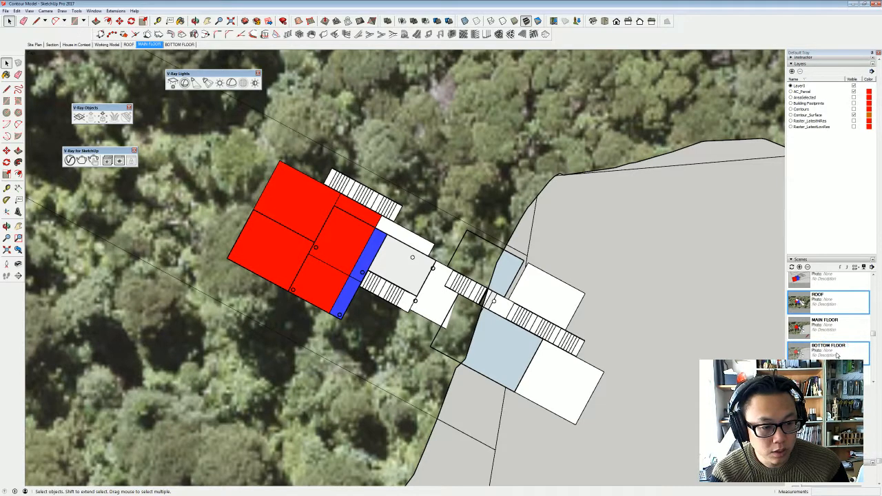
right_click(835, 355)
click(852, 377)
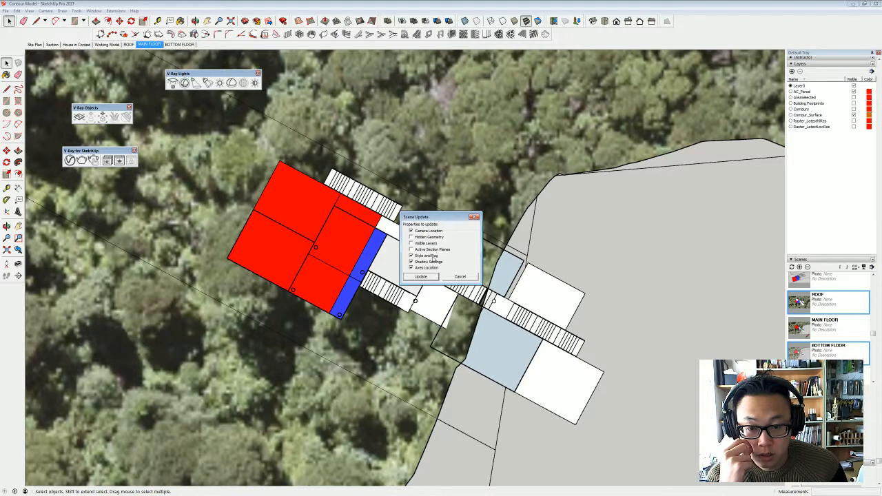
click(434, 262)
click(435, 268)
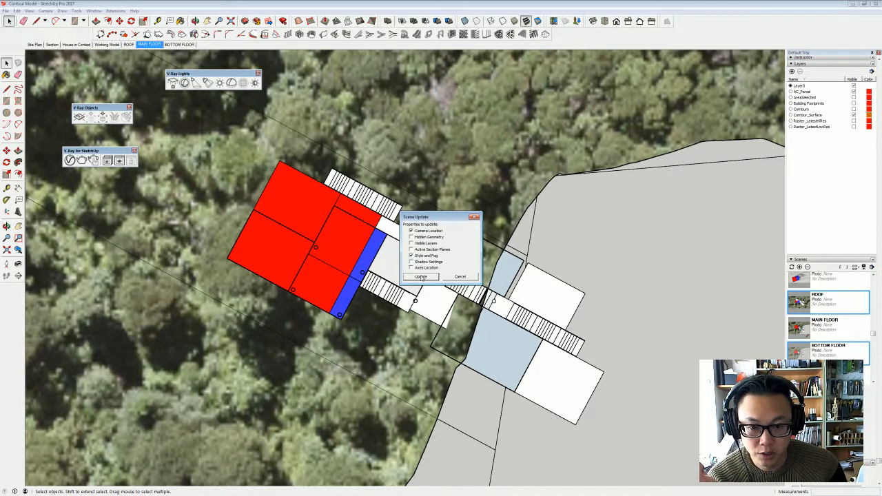
click(434, 279)
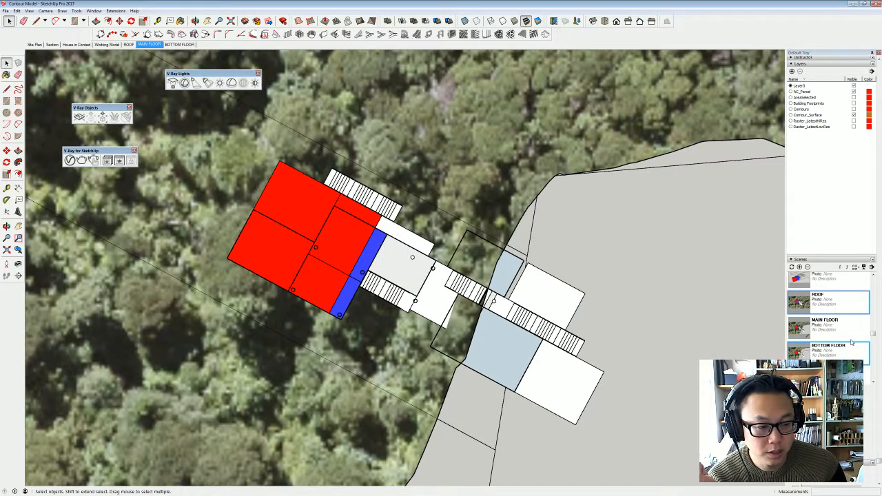
- Show the BOTTOM FLOOR scene and export it as a PNG 2D graphic named BOTTOMFLOOR in the project folder
click(128, 44)
click(172, 45)
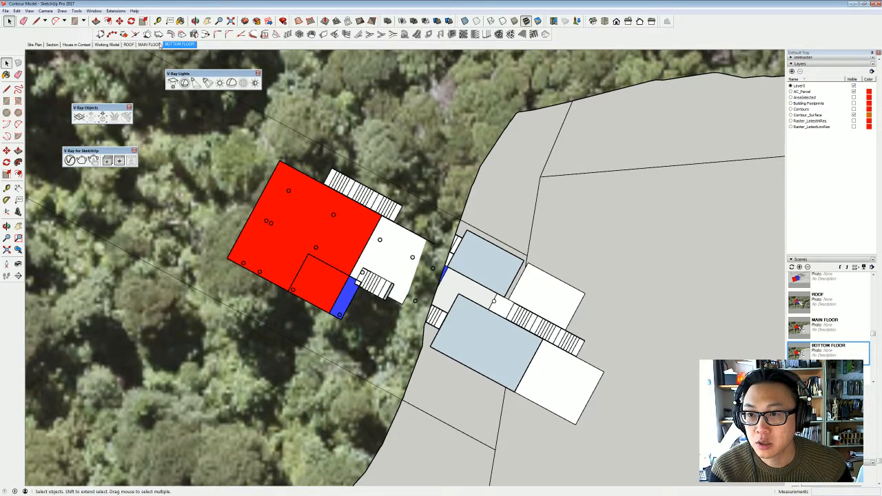
click(6, 11)
mouse_move(62, 119)
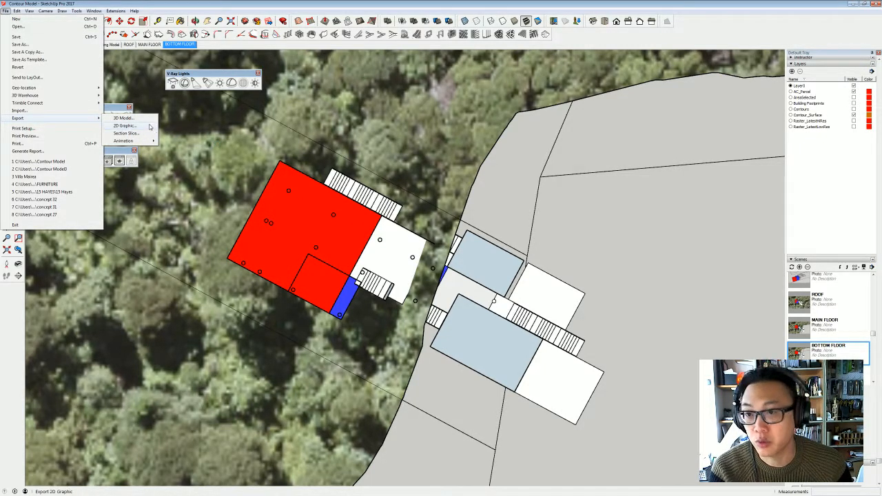
click(149, 127)
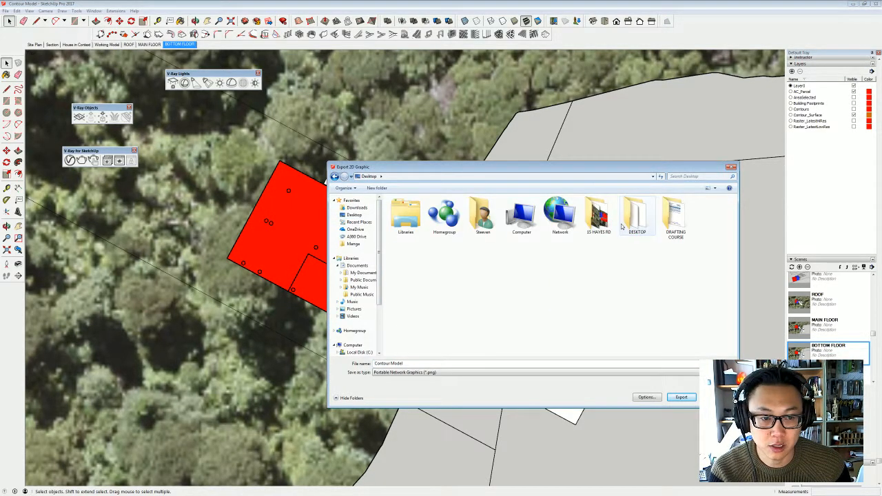
double_click(591, 222)
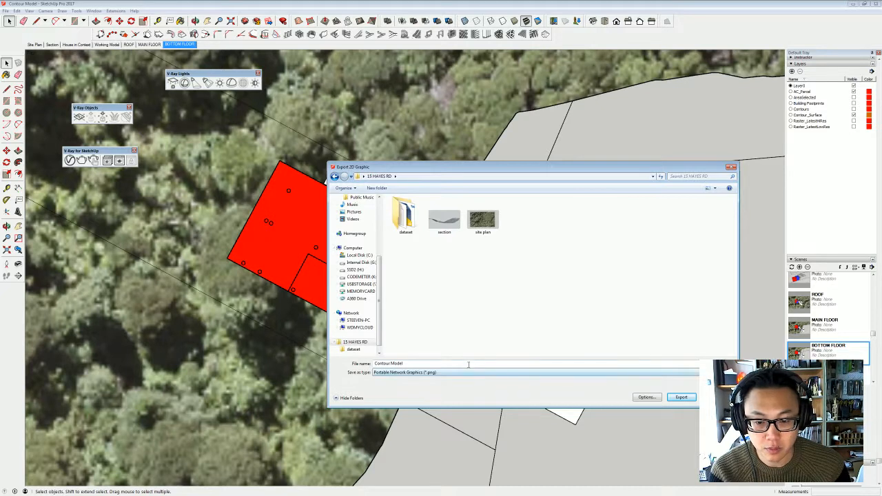
click(468, 364)
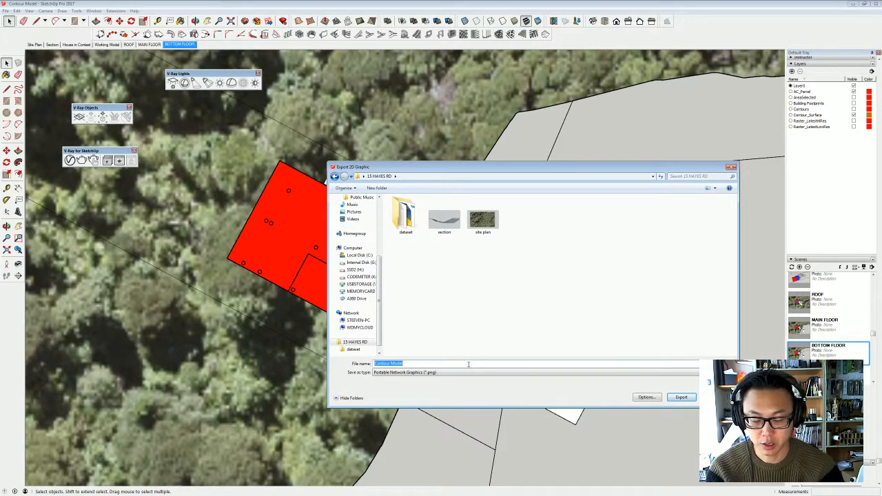
text(BOTTOM)
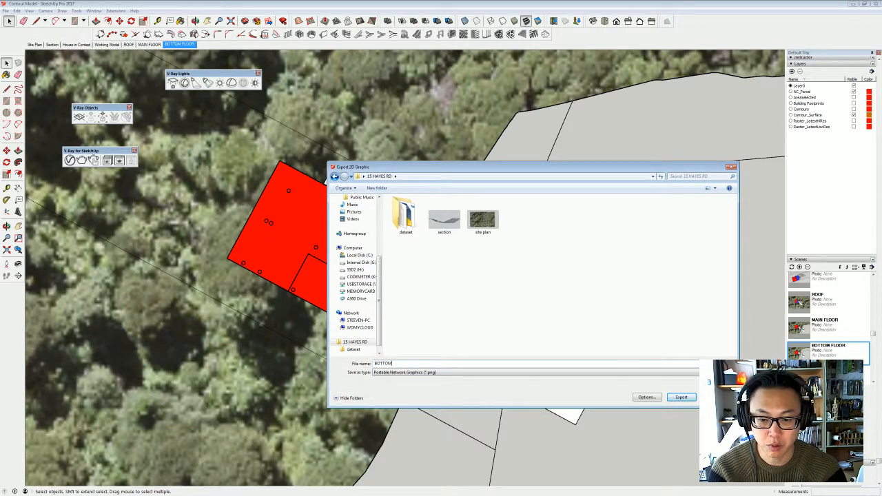
text(FLOOR)
key(Return)
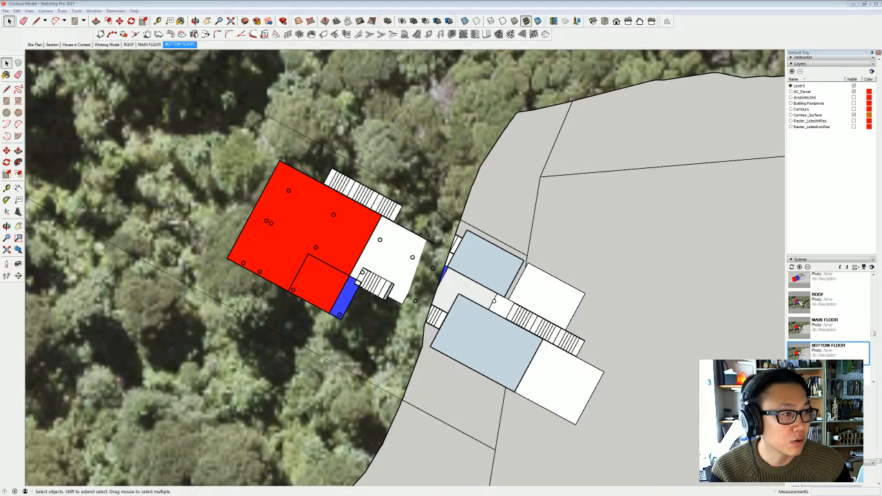
- Switch to Windows Explorer, view the exported BOTTOMFLOOR image in the project folder, and close the window to return to SketchUp
key(super+e)
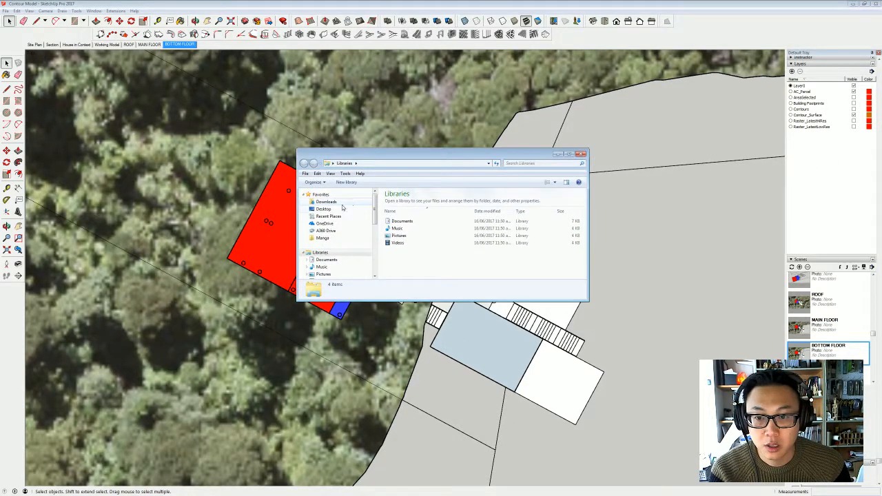
click(343, 209)
double_click(559, 248)
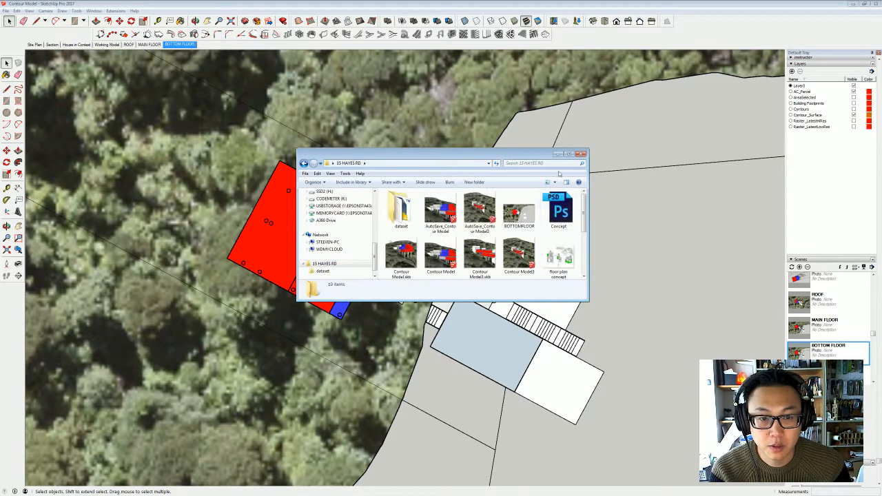
click(569, 154)
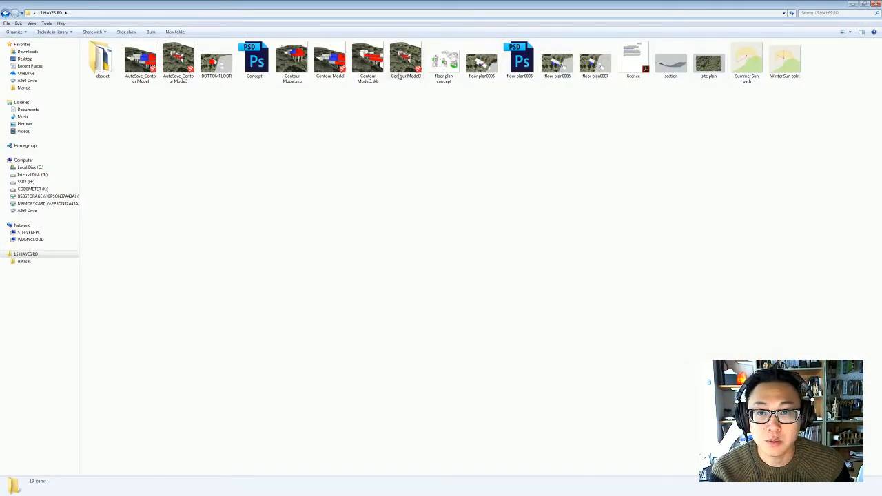
double_click(216, 62)
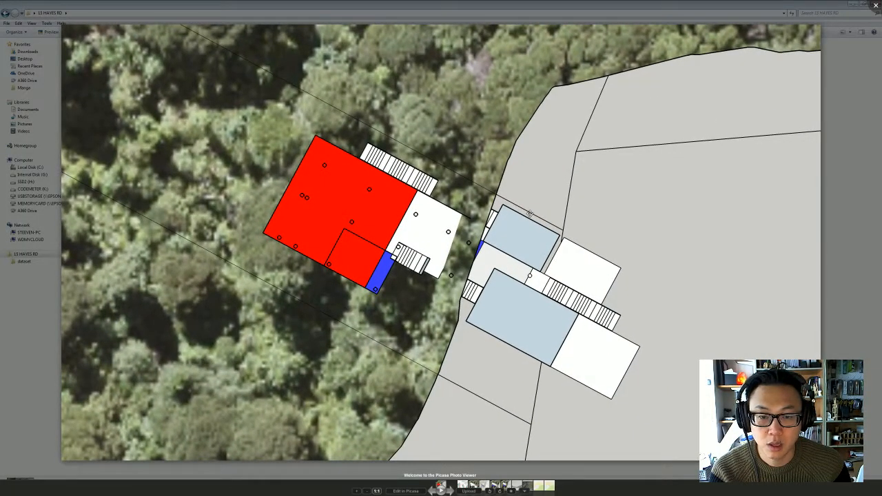
key(Escape)
click(876, 4)
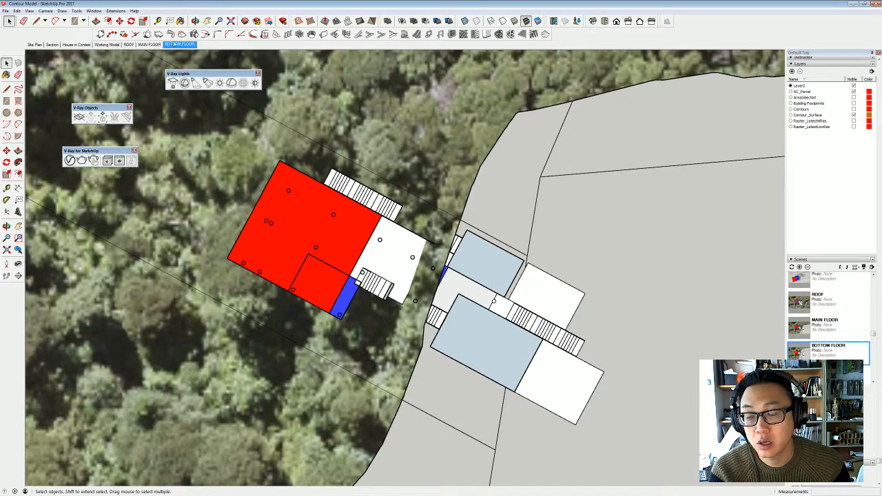
- Disable scene transitions in the model's animation settings
click(7, 12)
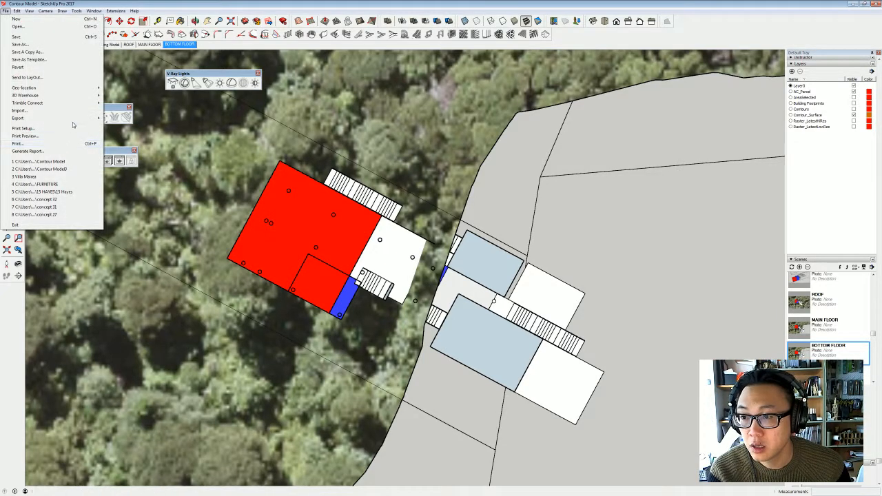
mouse_move(141, 141)
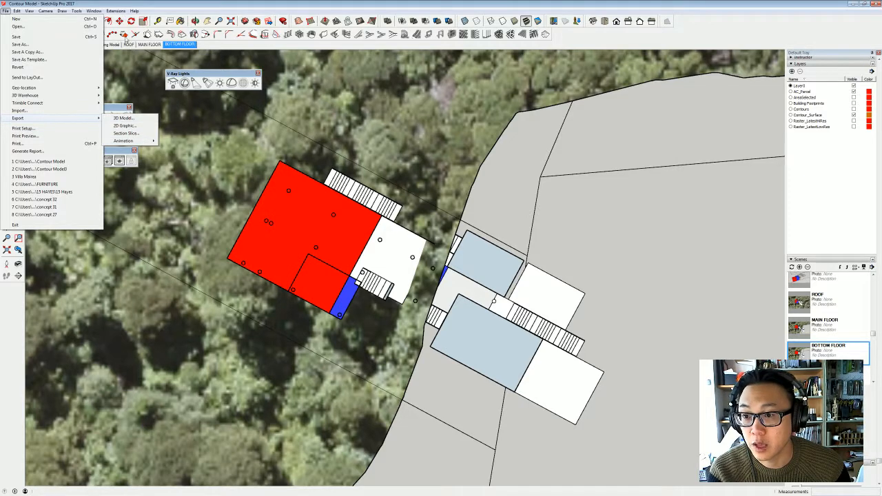
mouse_move(111, 12)
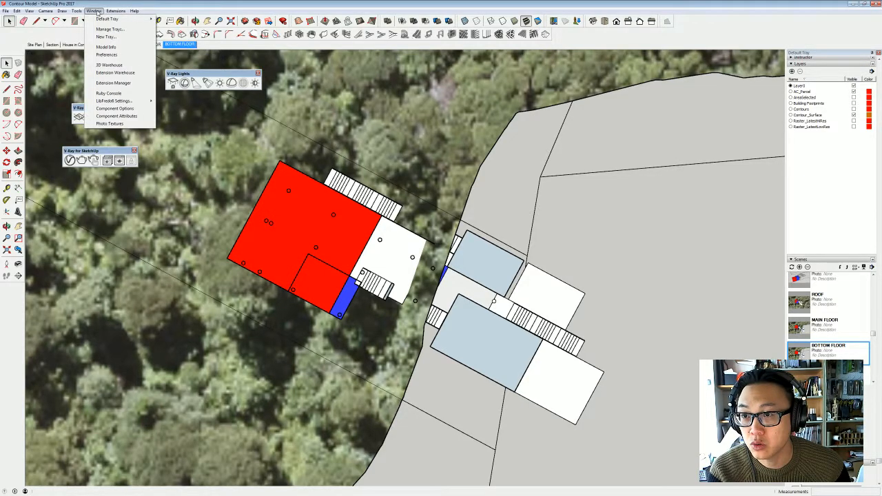
click(105, 47)
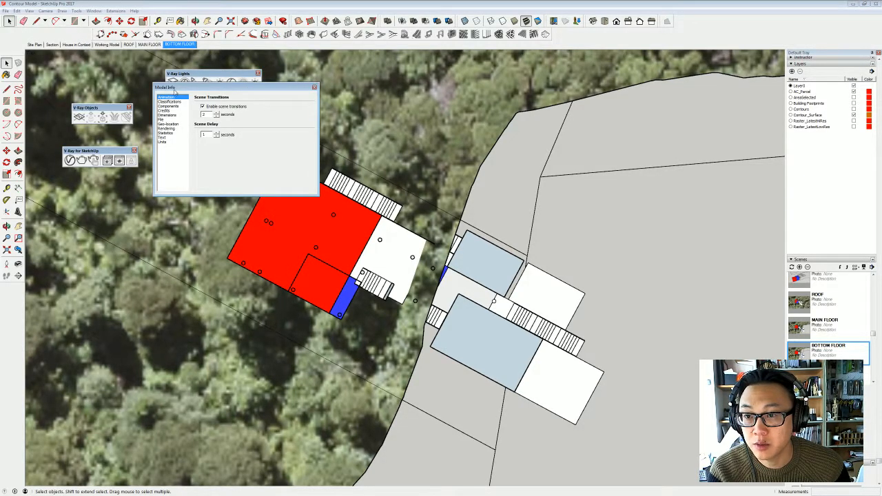
click(241, 108)
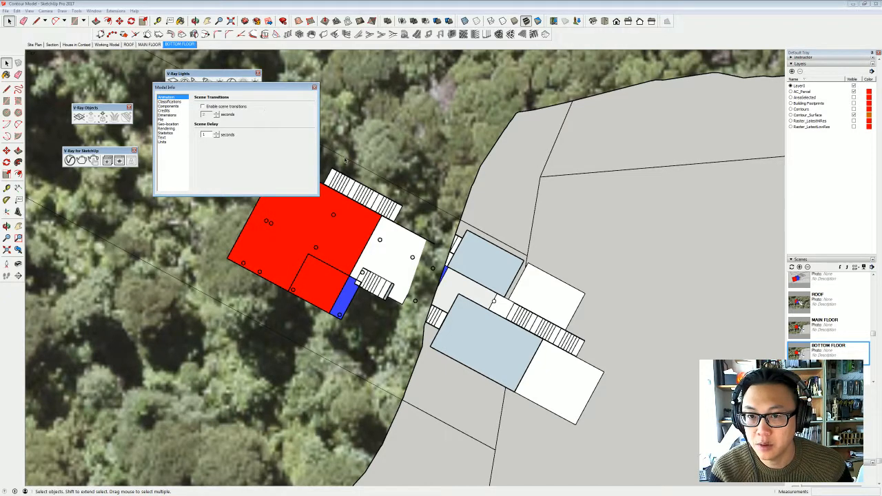
click(314, 89)
- Start exporting the scenes as an animation image set and create and enter a folder named floor plan concept in the project folder
click(6, 11)
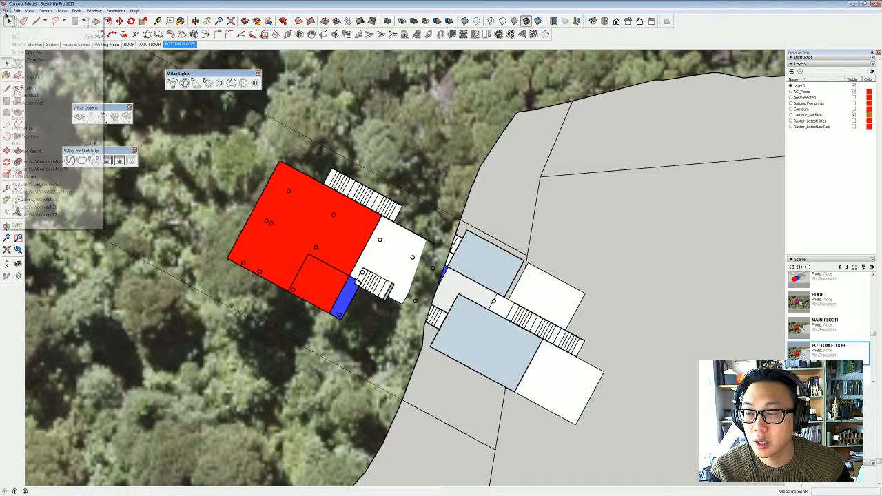
mouse_move(20, 118)
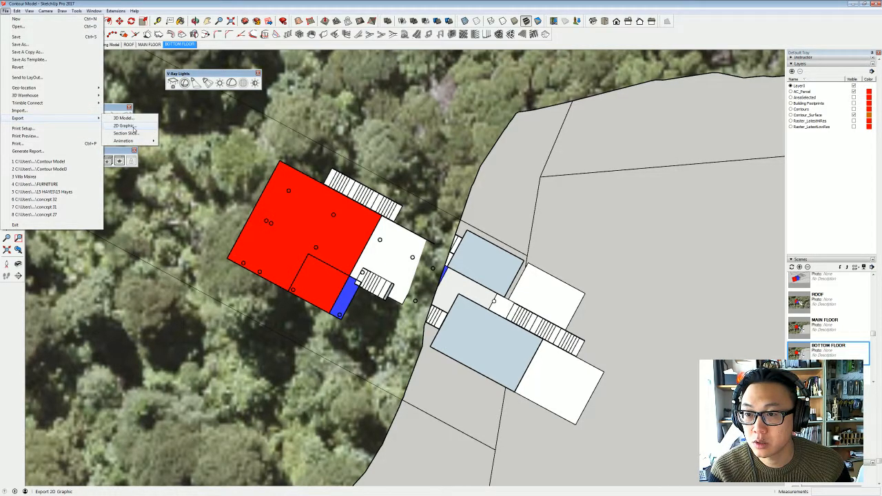
mouse_move(131, 140)
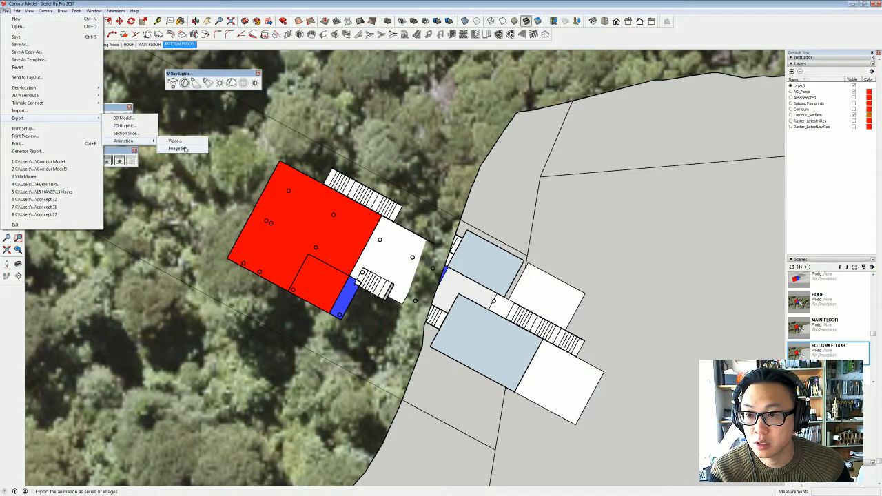
click(185, 148)
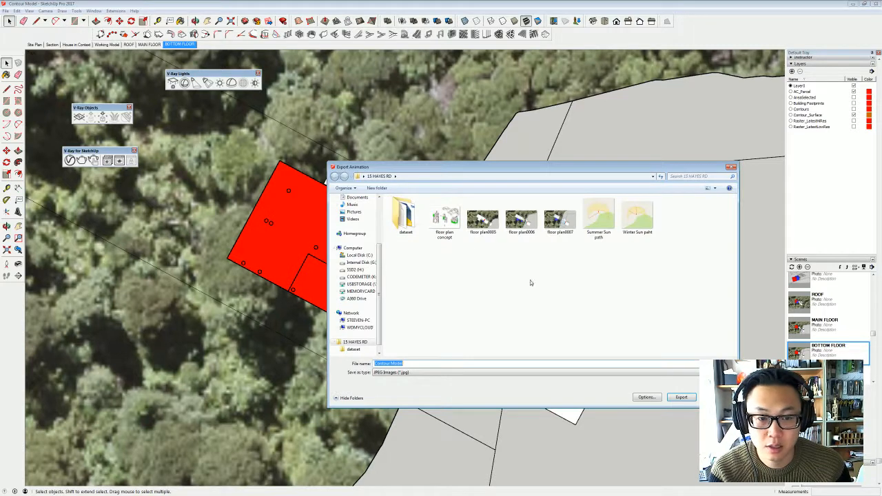
click(377, 188)
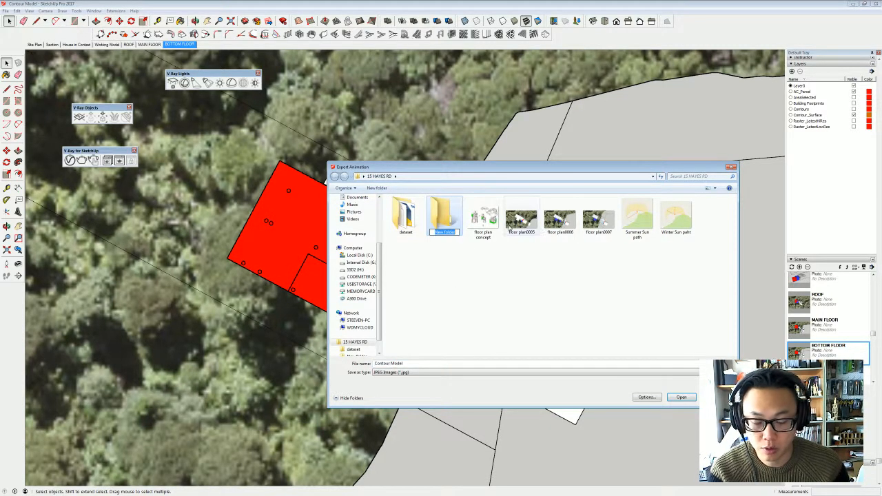
text(floor plan co)
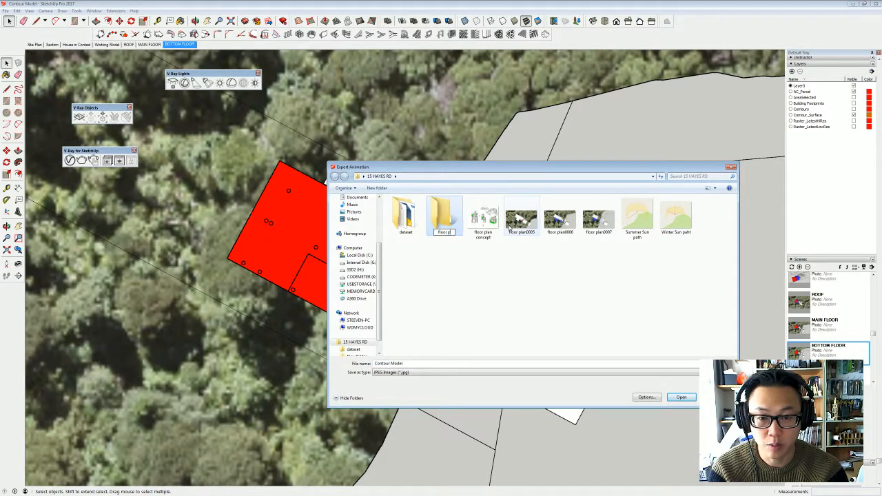
text(ncept)
key(Return)
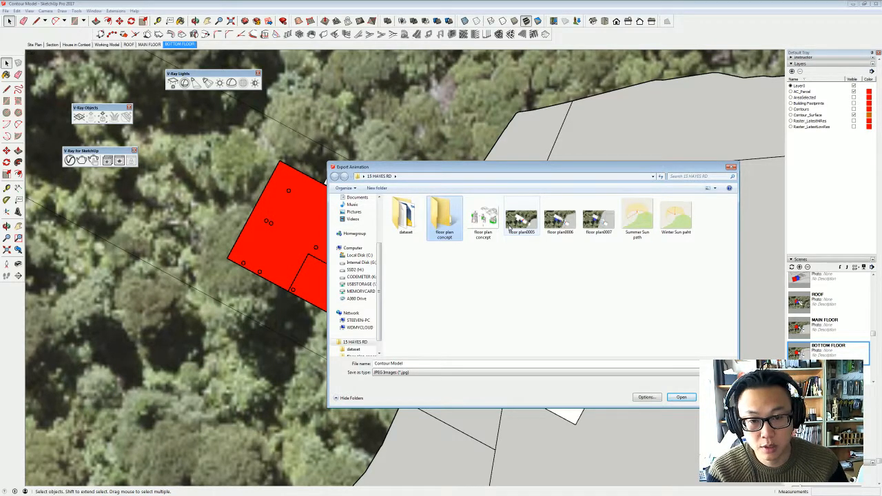
double_click(445, 218)
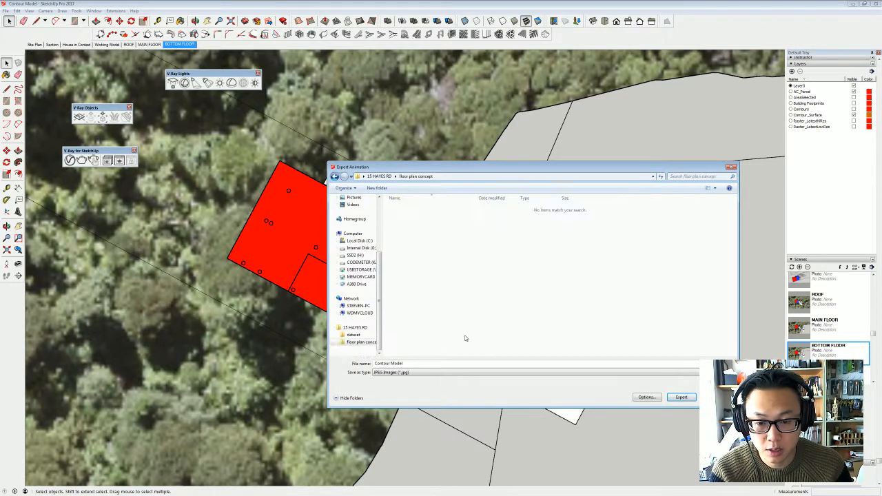
- Name the image set New concept, set its resolution to 480p SD, and export it as JPEG images
click(429, 364)
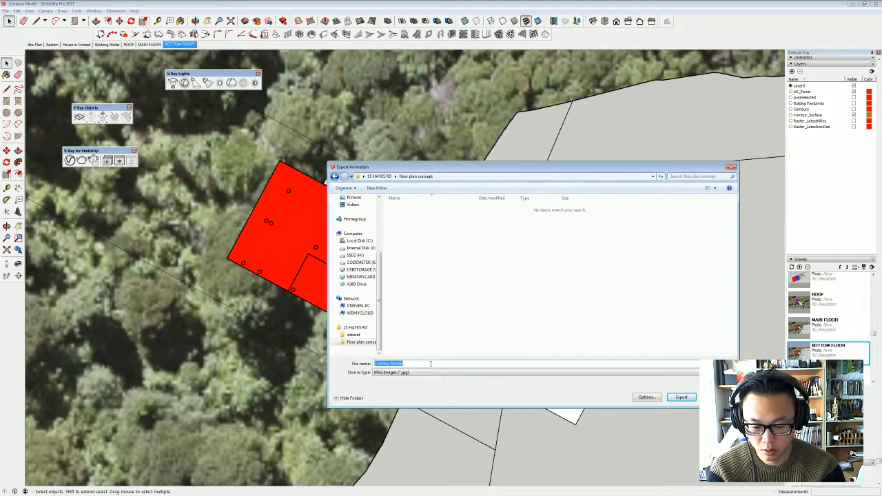
text(New concept)
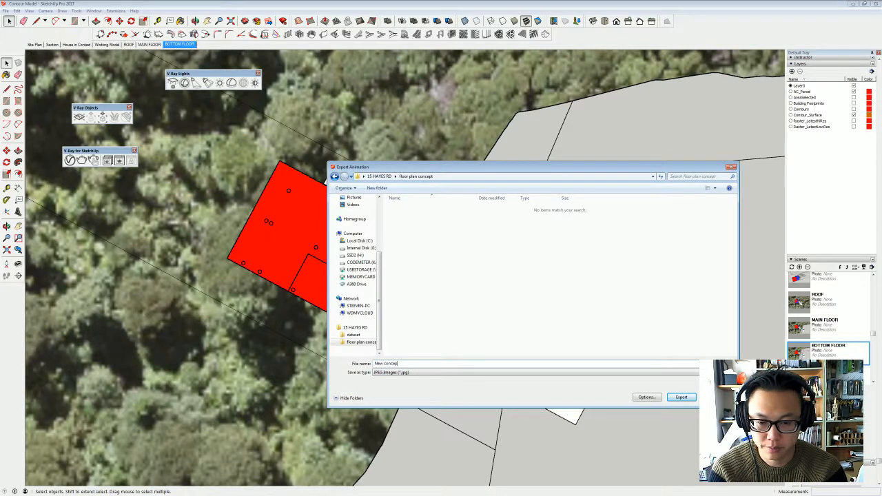
click(644, 398)
click(556, 244)
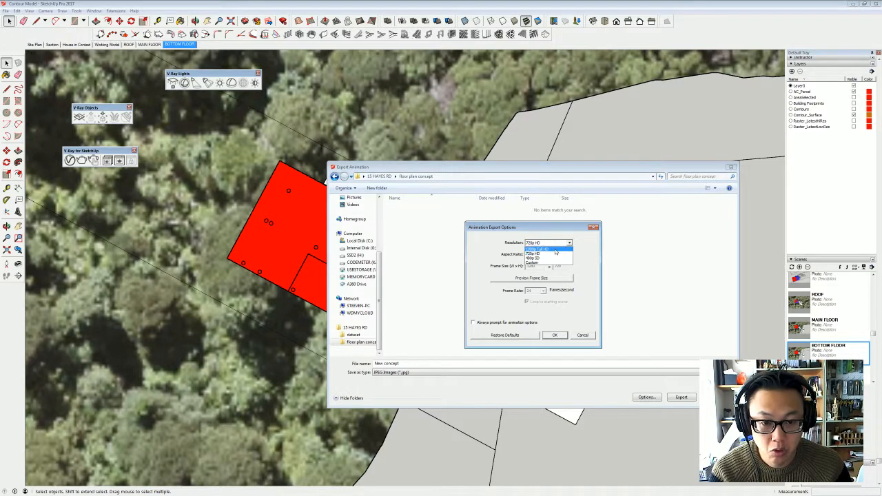
click(555, 258)
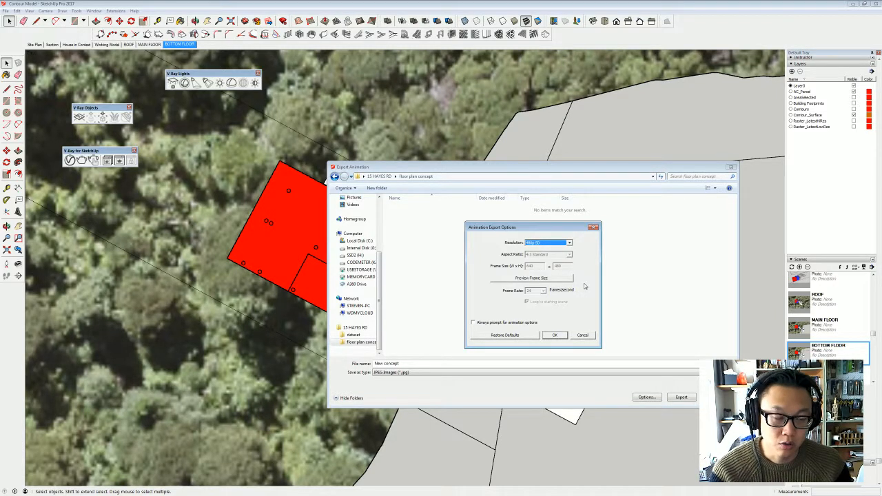
click(552, 335)
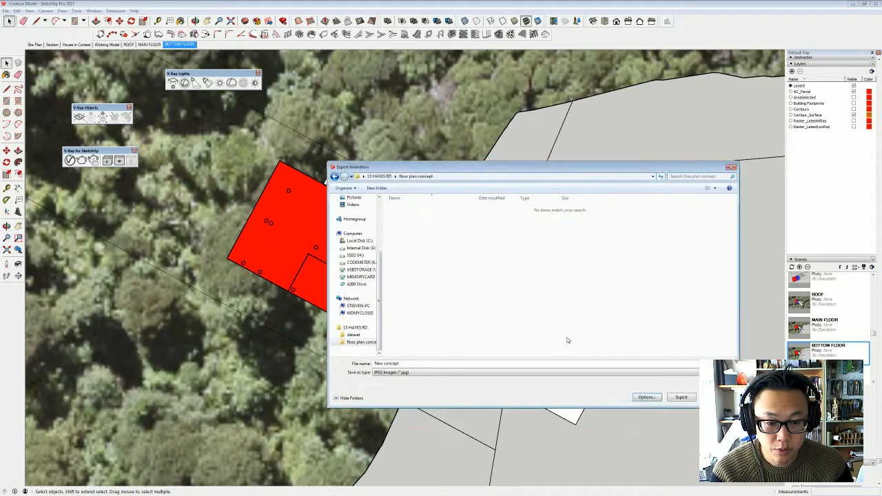
click(680, 398)
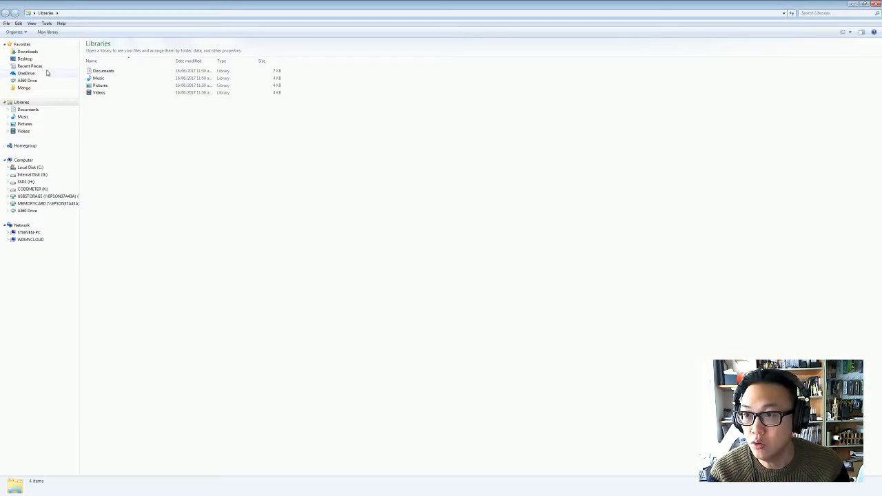
- Switch to Windows Explorer, browse to the project's floor plan concept folder, and view the New concept0005 image
click(55, 61)
double_click(447, 61)
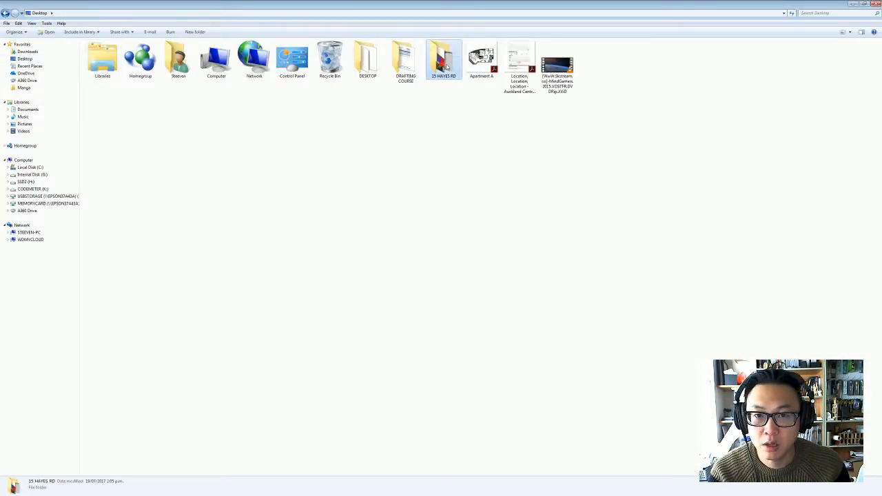
double_click(133, 66)
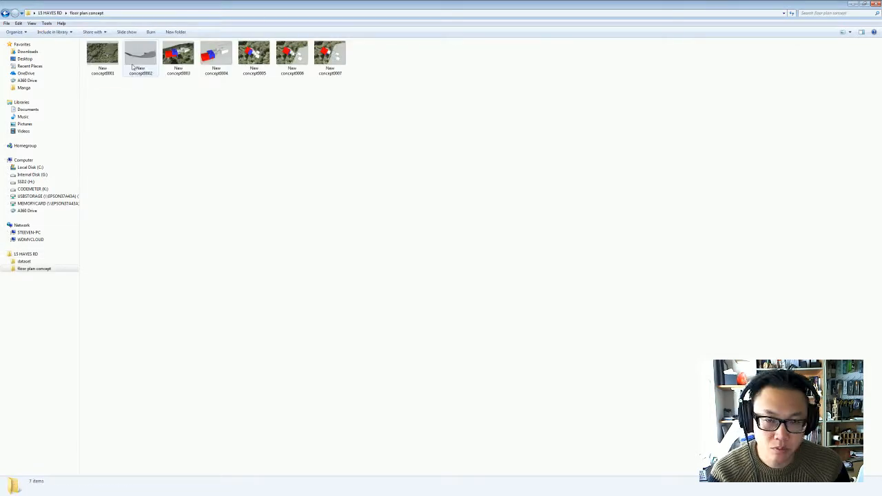
double_click(268, 54)
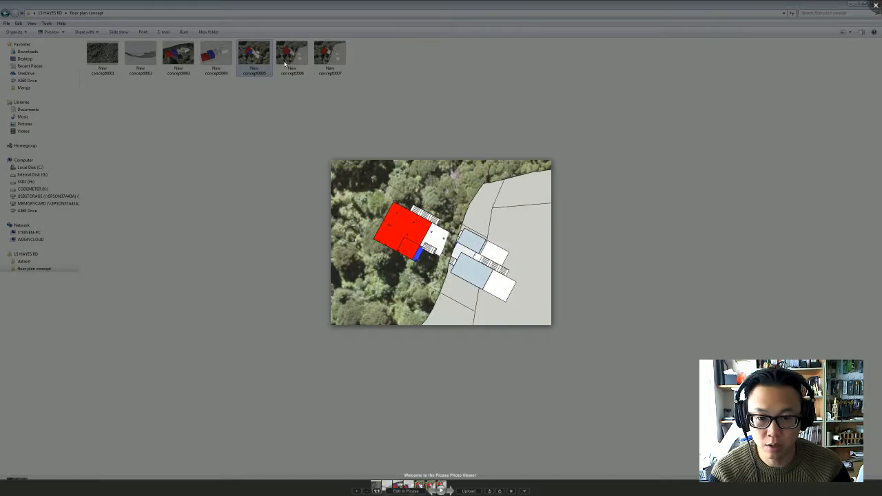
click(285, 64)
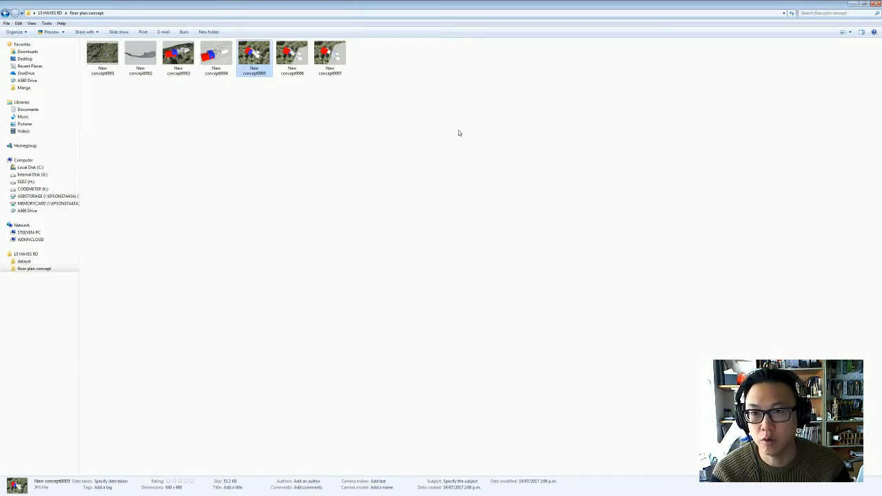
click(429, 90)
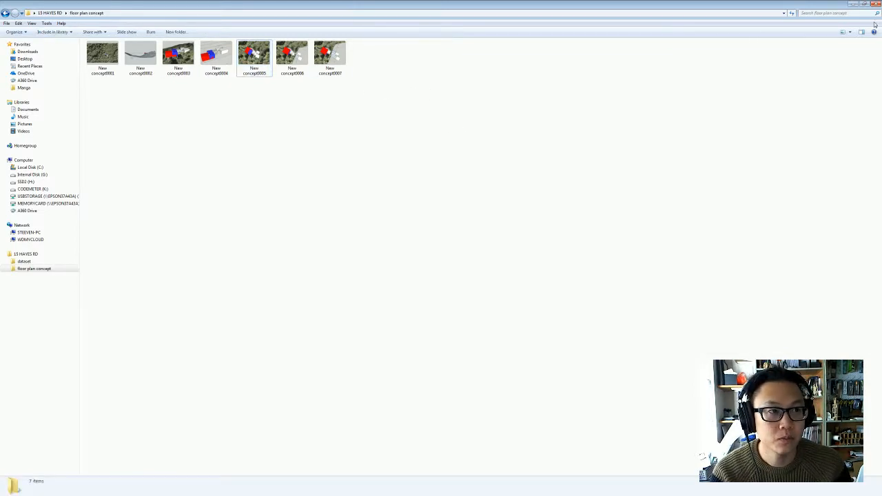
- Switch to Photoshop's Concept.psd, group the three layers above Floor Plan, and hide both the new group and the Floor Plan group
key(alt+Tab)
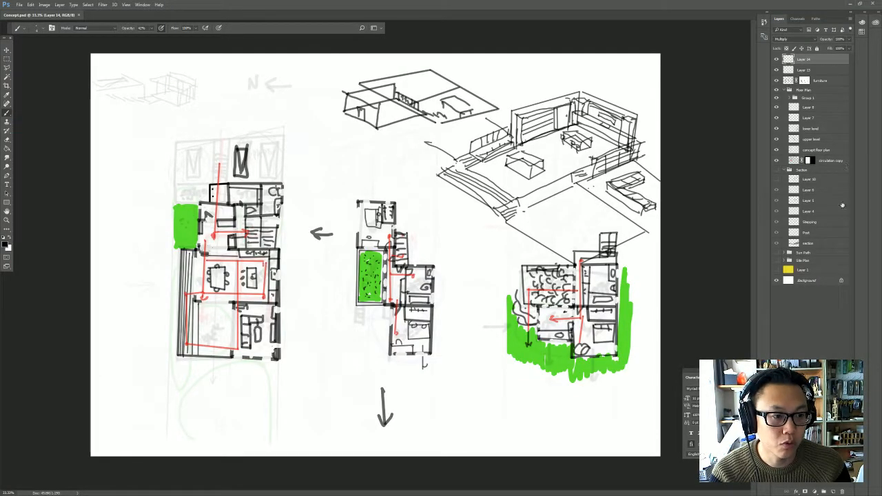
shift+click(824, 242)
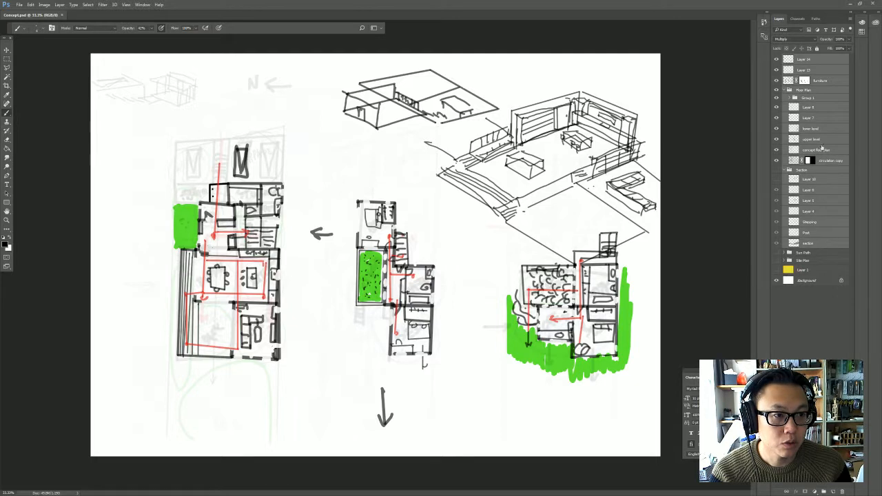
click(782, 90)
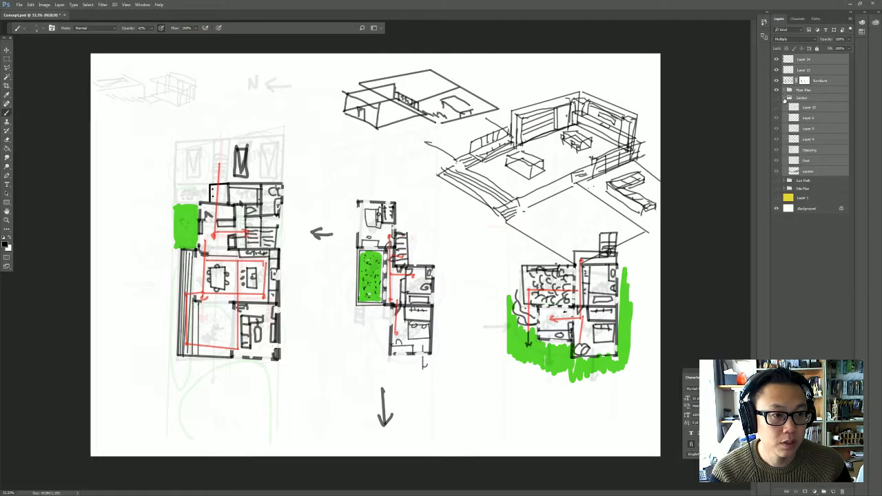
click(824, 64)
shift+click(826, 81)
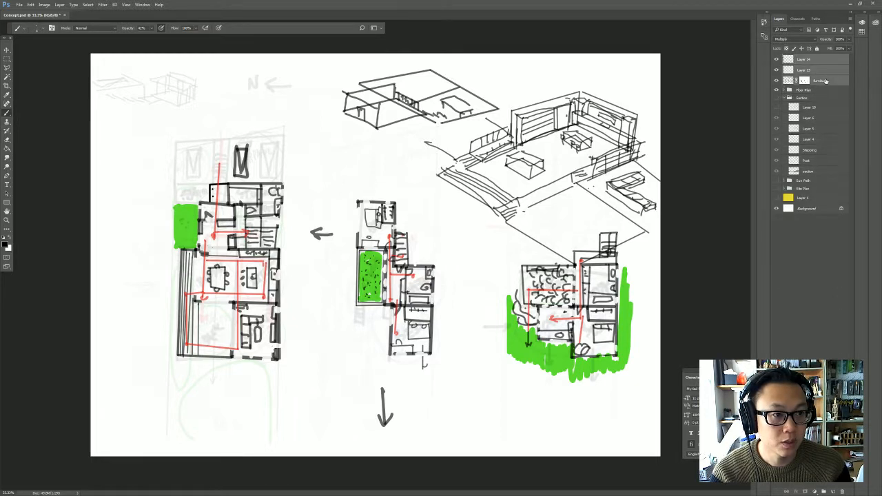
key(ctrl+g)
click(780, 59)
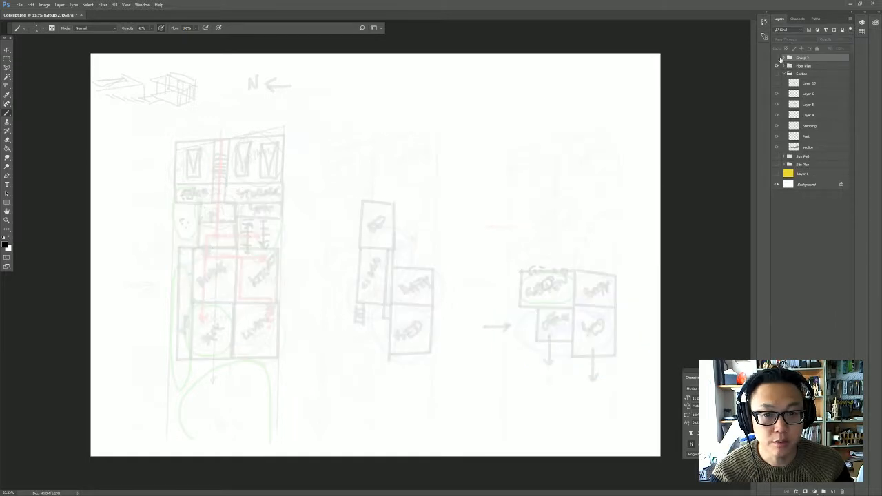
click(777, 66)
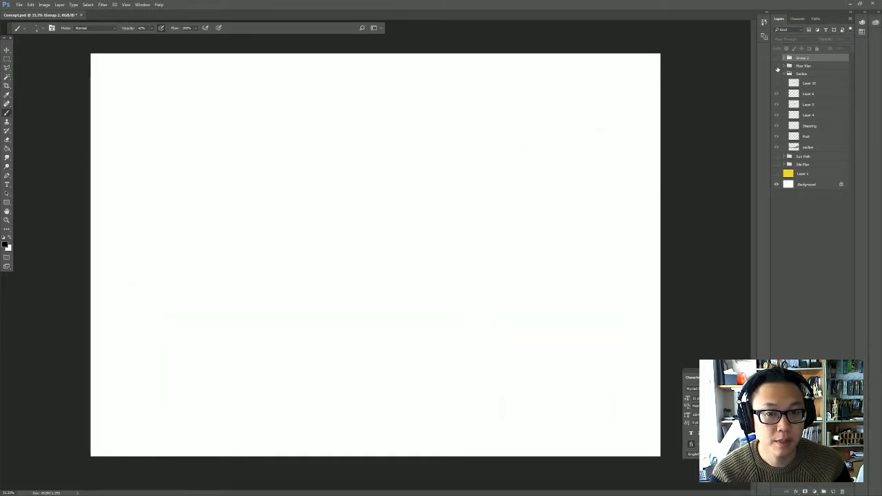
- Open New concept0005, New concept0006 and New concept0007 together from the floor plan concept folder
click(19, 5)
click(21, 20)
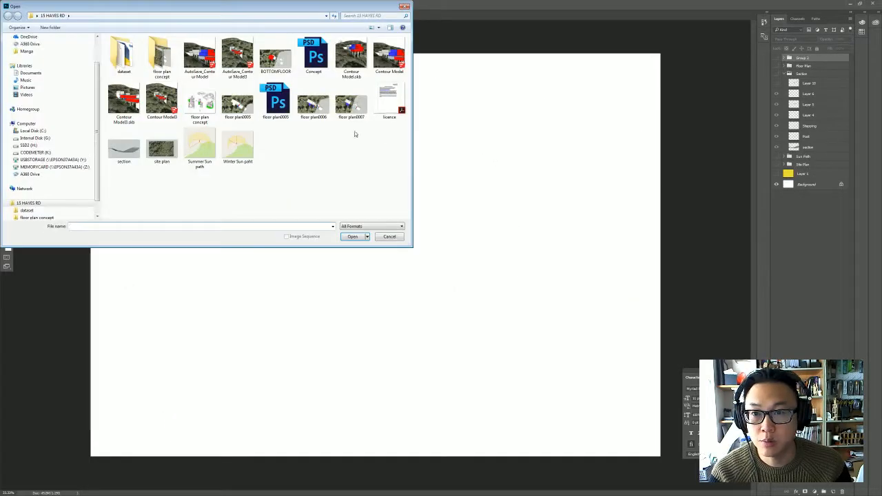
double_click(162, 55)
click(276, 52)
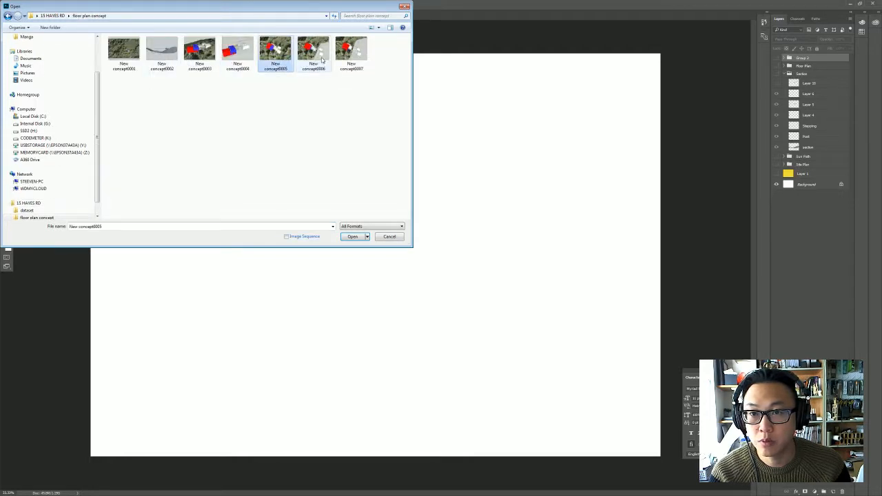
shift+click(314, 51)
shift+click(350, 51)
click(352, 236)
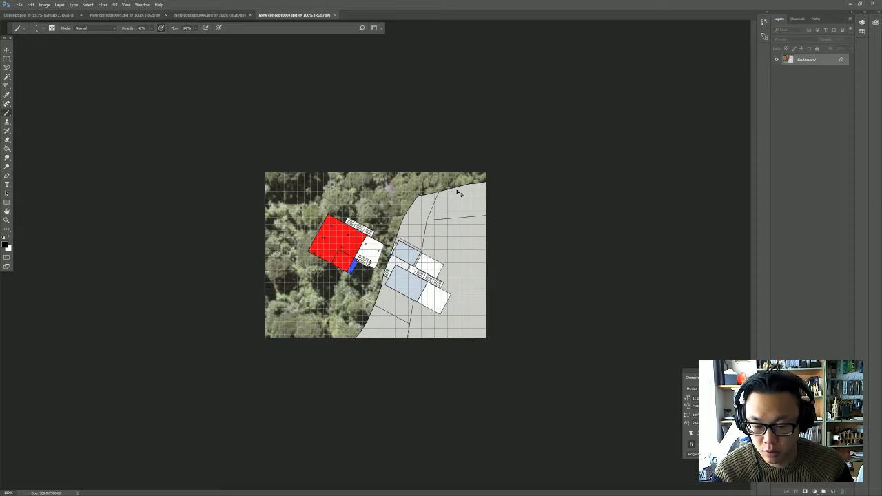
- Copy the entire New concept0007 image and paste it into Concept.psd as a new layer
key(ctrl+a)
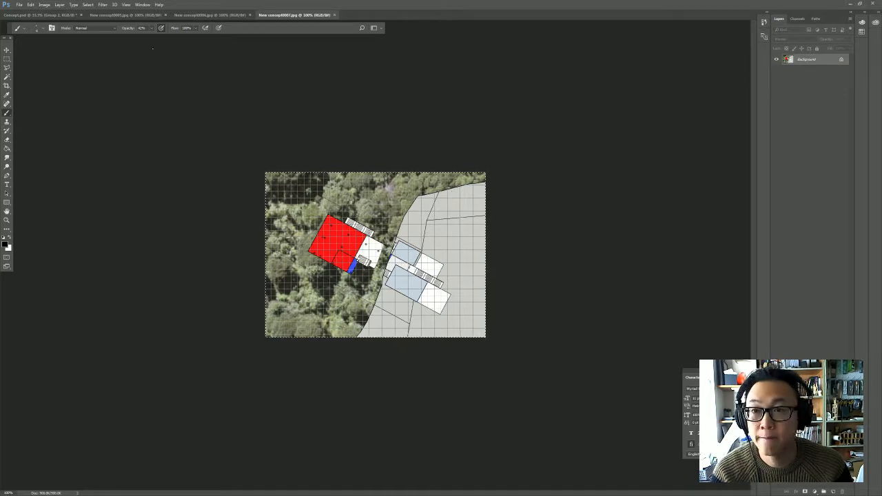
click(28, 16)
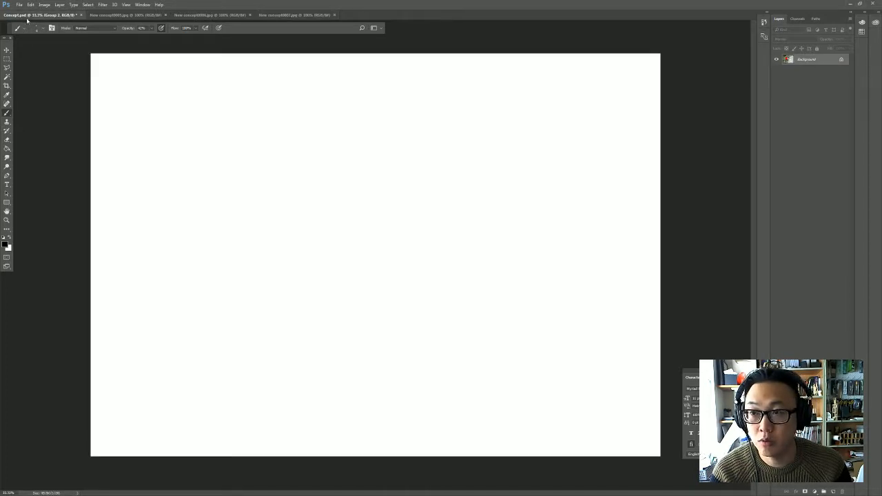
key(ctrl+v)
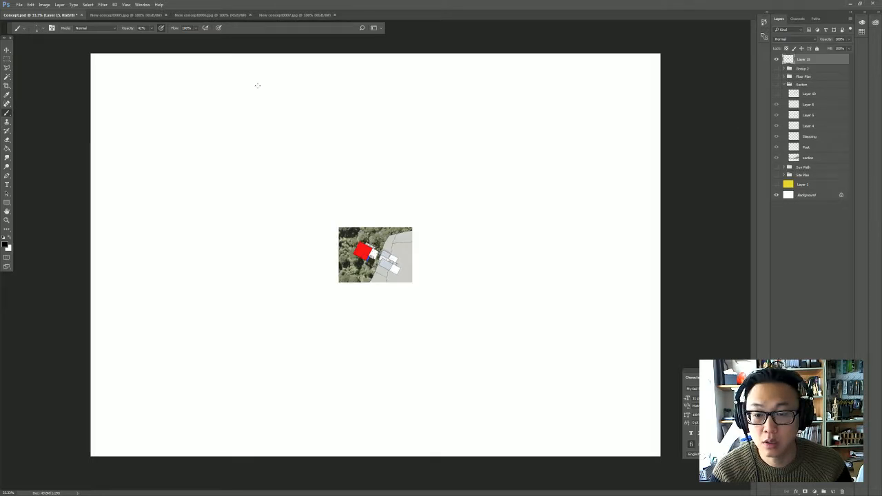
- Copy the entire New concept0006 image and paste it into Concept.psd as a new layer
click(214, 16)
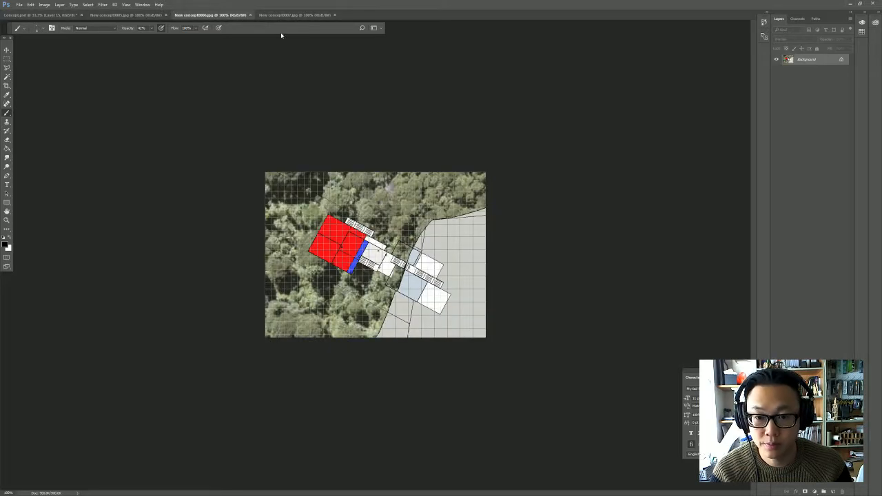
key(ctrl+a)
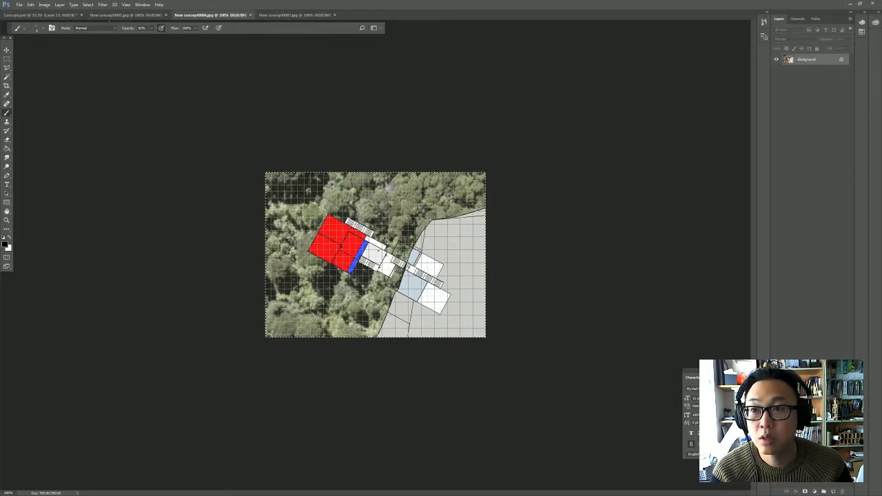
key(ctrl+c)
click(41, 15)
key(ctrl+v)
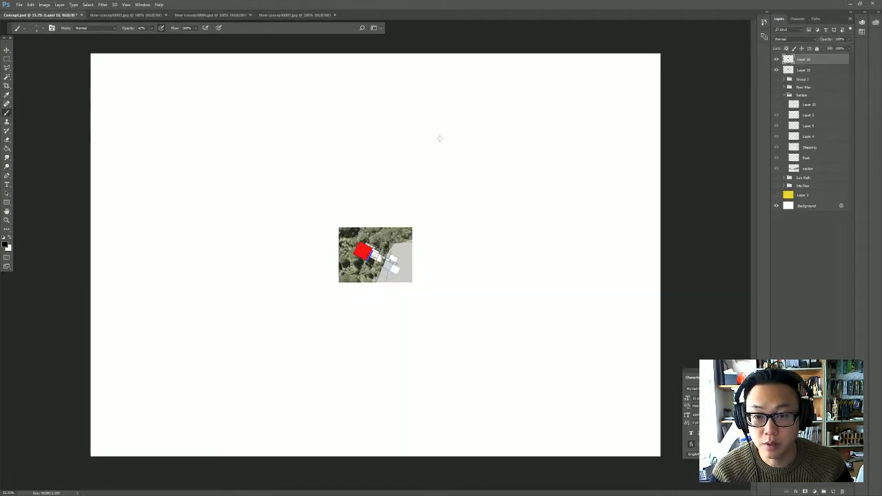
- Copy the entire New concept0005 image and paste it into Concept.psd as a new layer
click(124, 14)
key(ctrl+a)
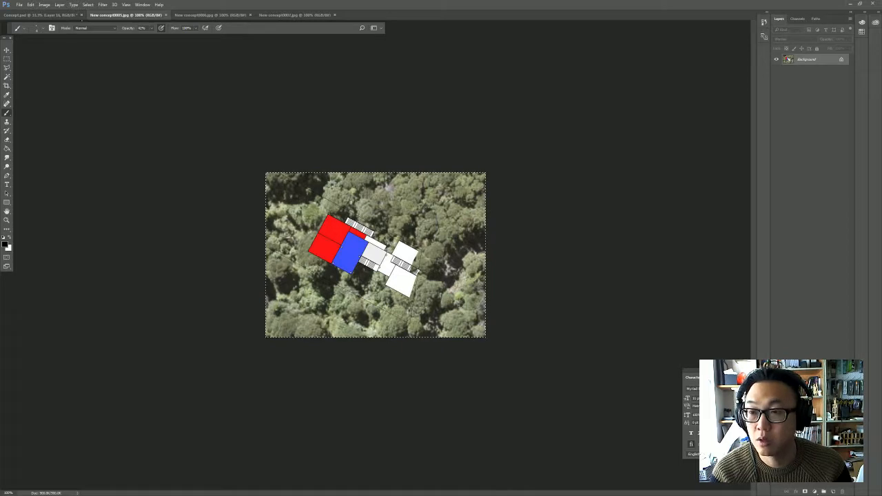
key(ctrl+c)
click(57, 15)
key(ctrl+v)
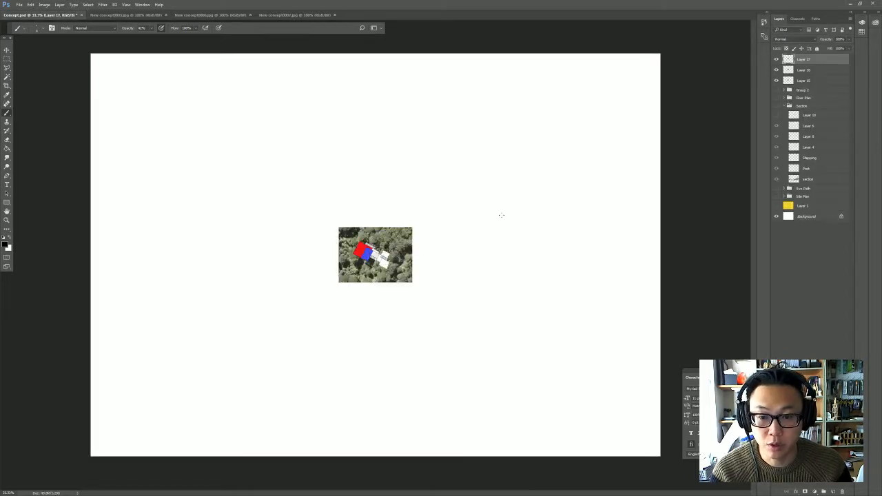
- Select the three pasted plan layers and scale them together to about 700%, positioned to cover most of the page
shift+click(836, 86)
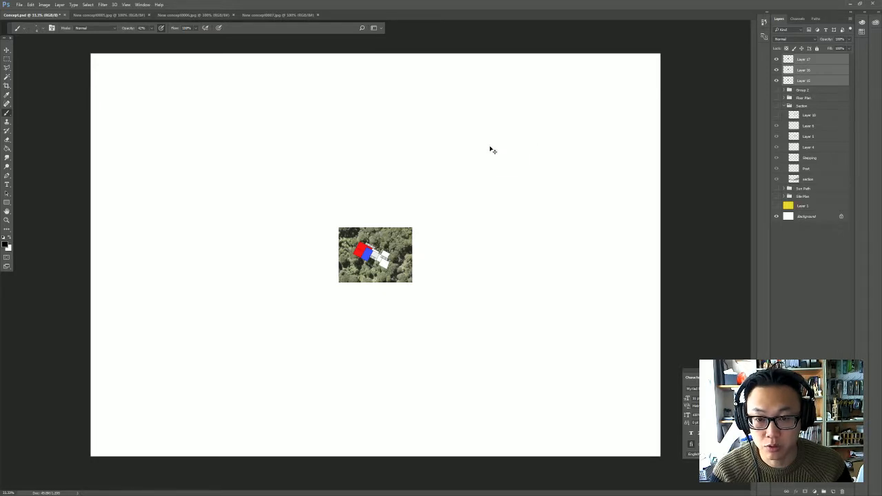
key(ctrl+t)
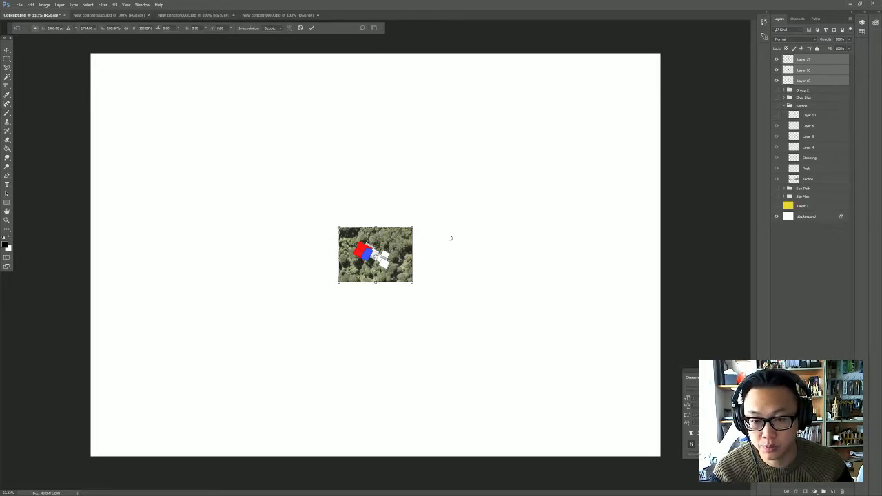
drag(390, 242, 222, 155)
shift+drag(246, 195, 652, 440)
drag(543, 361, 496, 306)
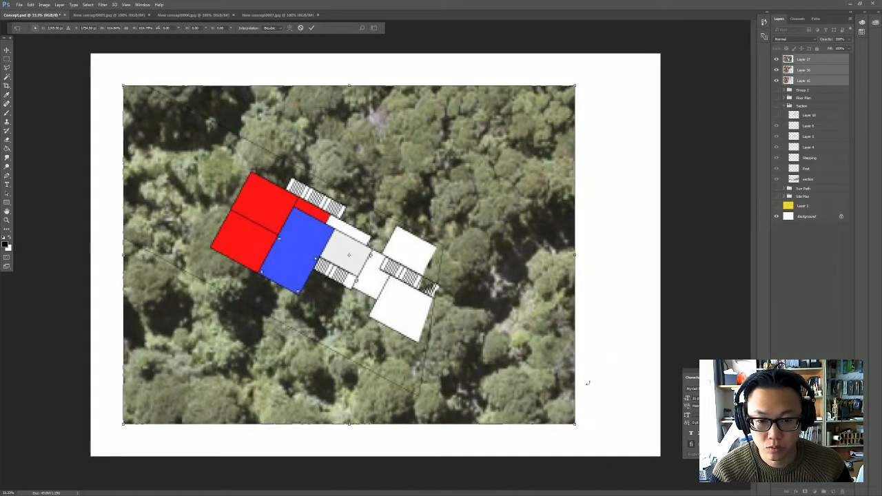
shift+drag(576, 425, 639, 482)
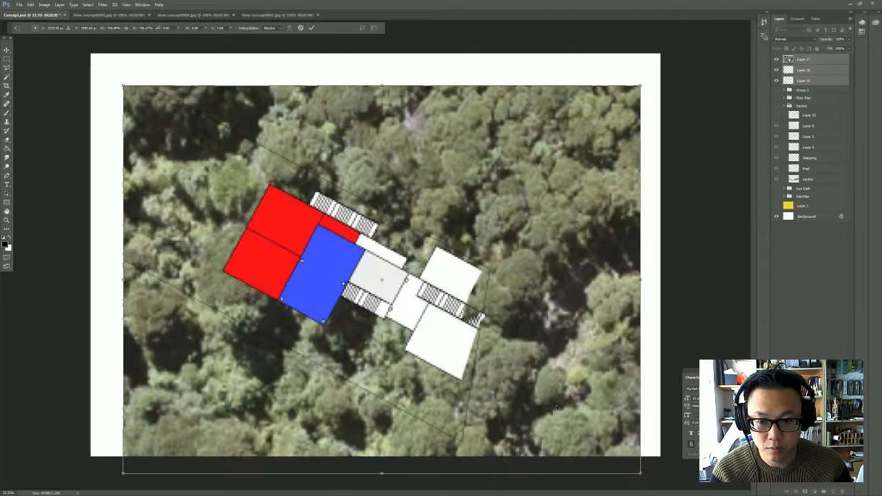
drag(563, 400, 563, 380)
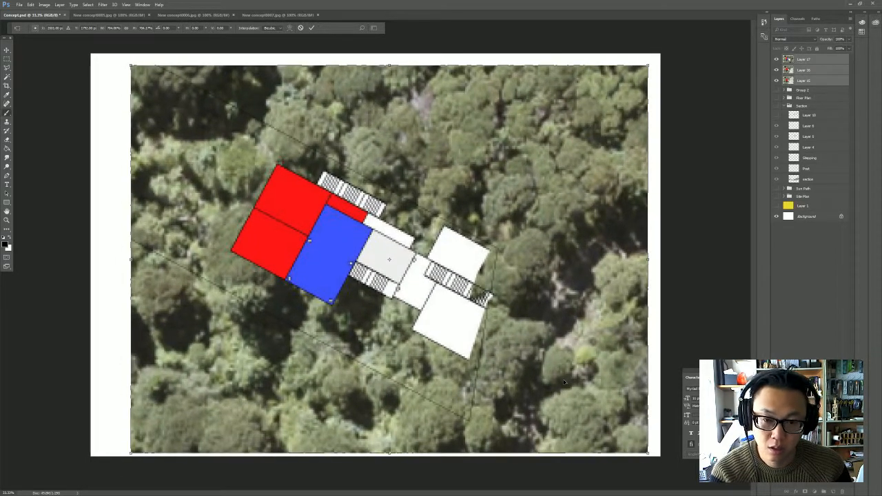
key(Return)
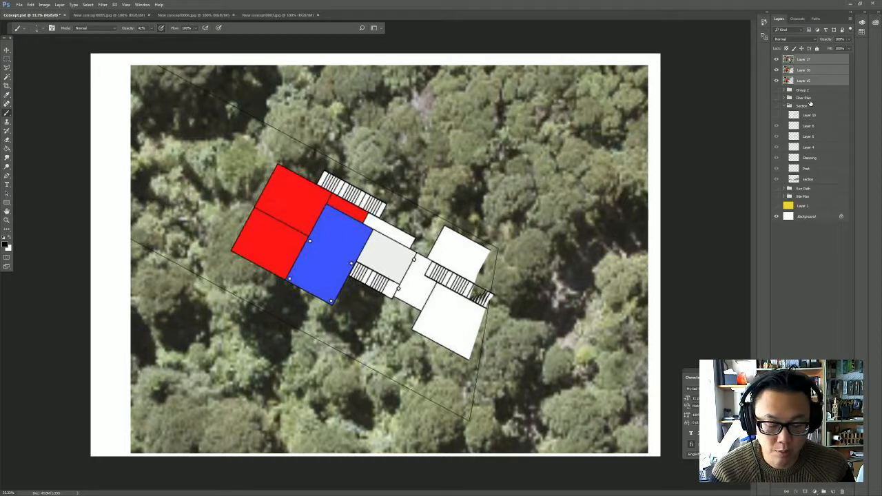
- Group the three plan layers as "new concept" and lower the group's opacity to about 39%
key(ctrl+g)
double_click(803, 58)
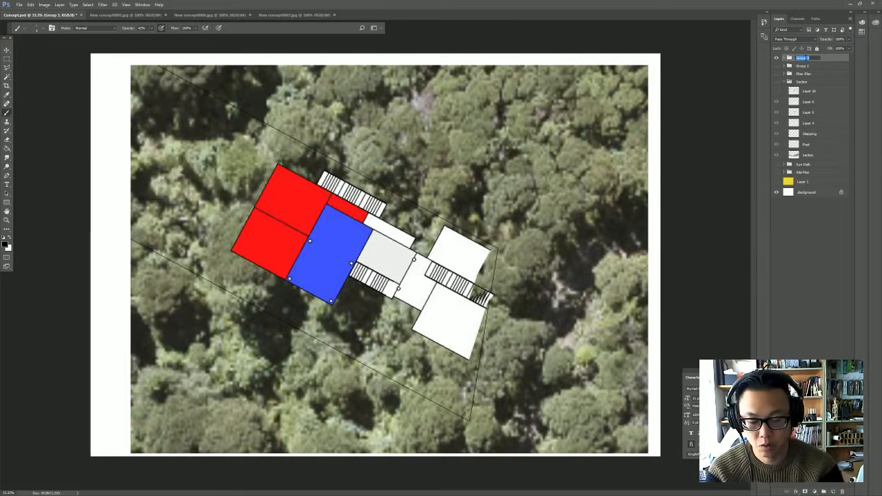
text(new concept)
key(Return)
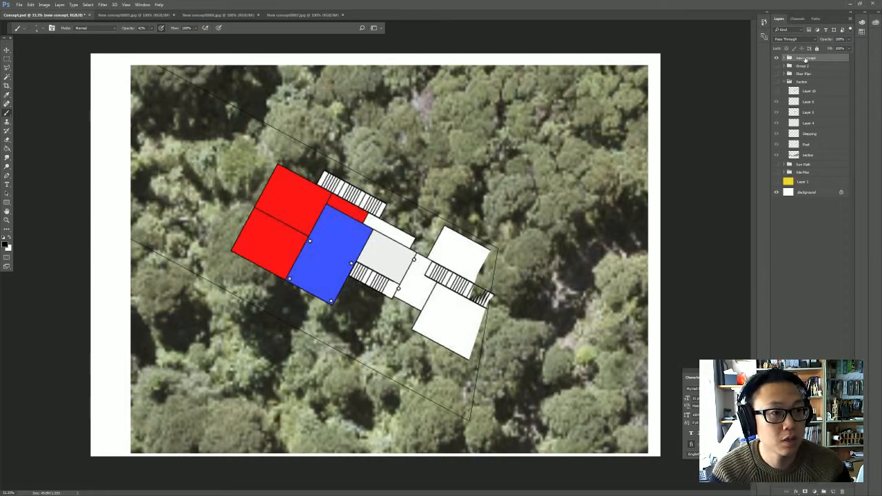
click(849, 40)
click(832, 49)
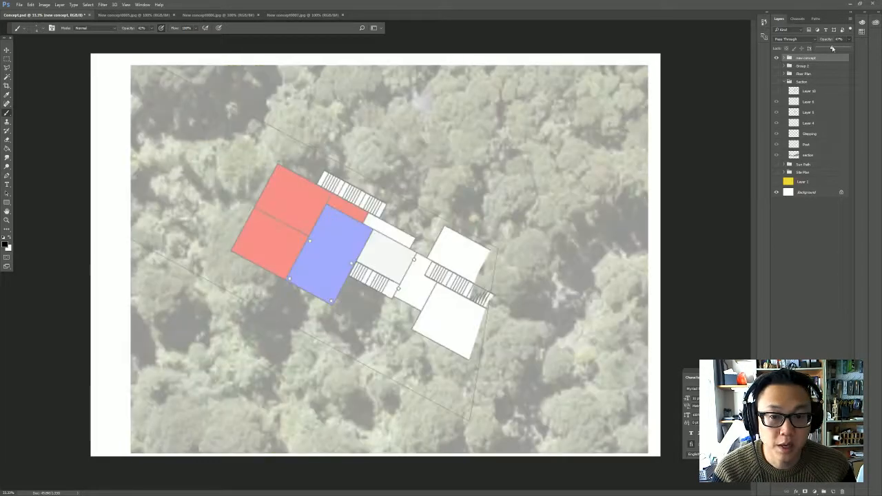
drag(832, 48, 830, 48)
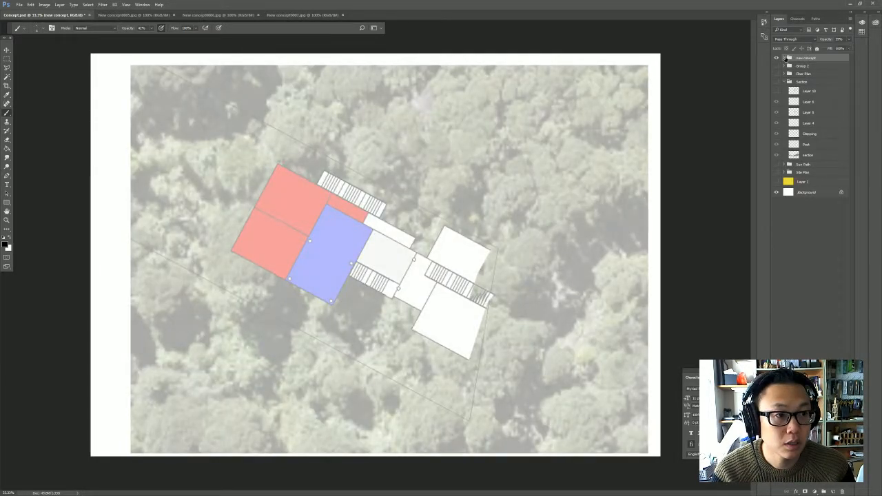
- Expand the new concept group and toggle its upper layers' visibility to identify which floor each image shows
click(785, 58)
click(776, 68)
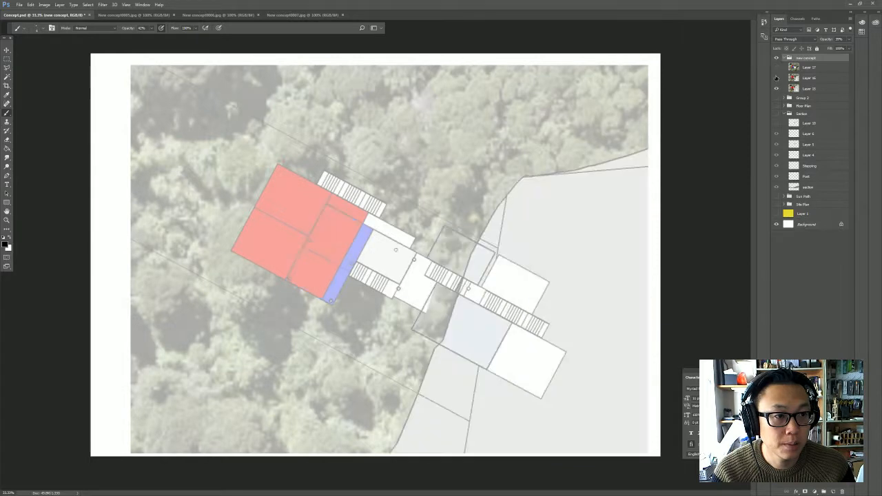
click(776, 78)
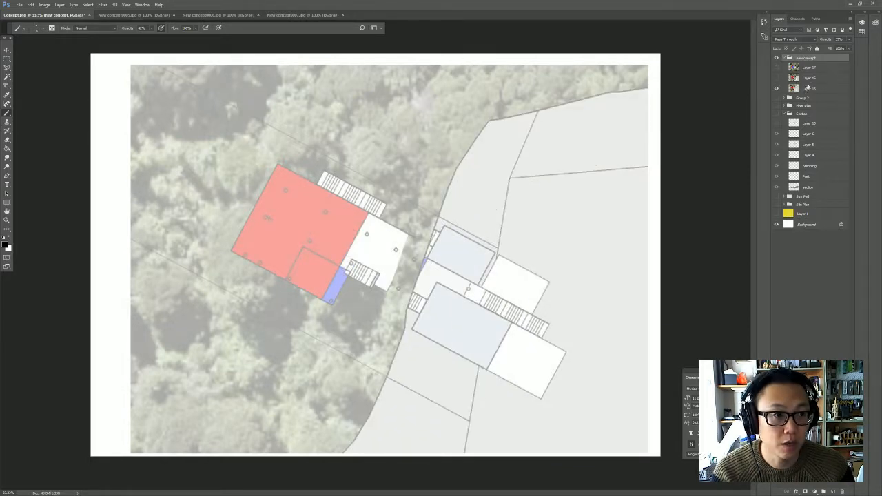
click(809, 90)
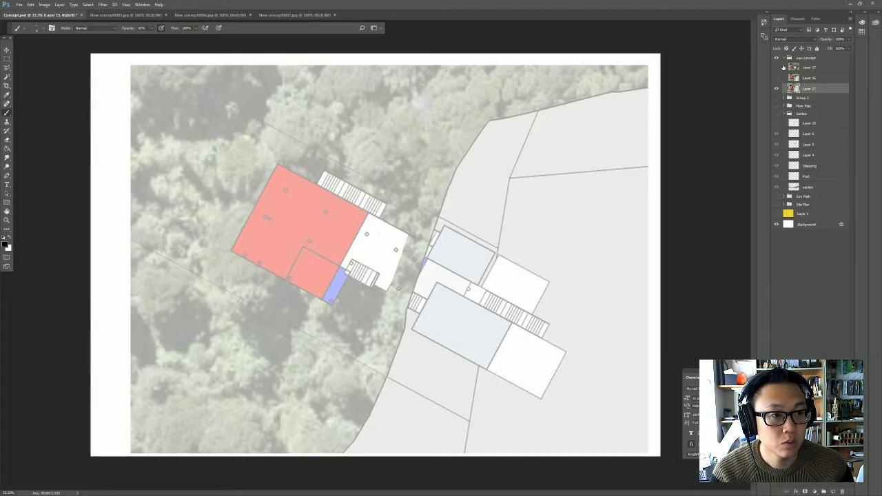
click(782, 79)
click(777, 68)
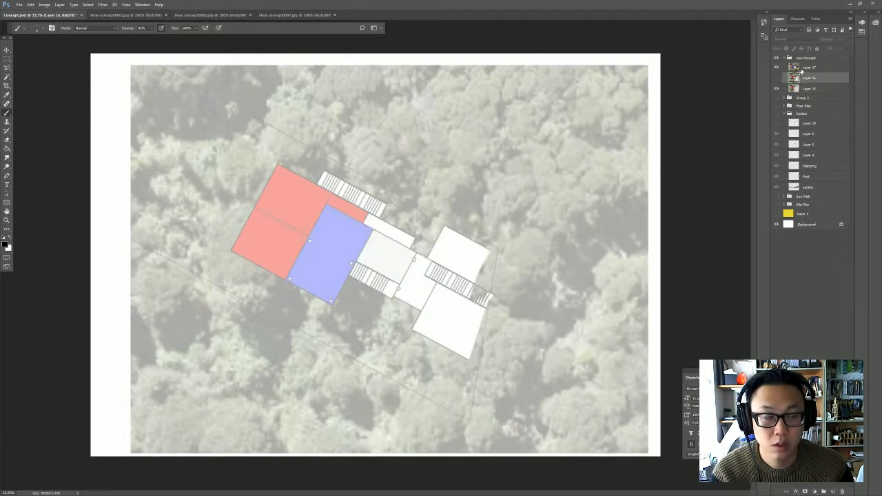
- Rename the new concept group's layers, from top to bottom, as roof, main floor and bottom floor
double_click(807, 68)
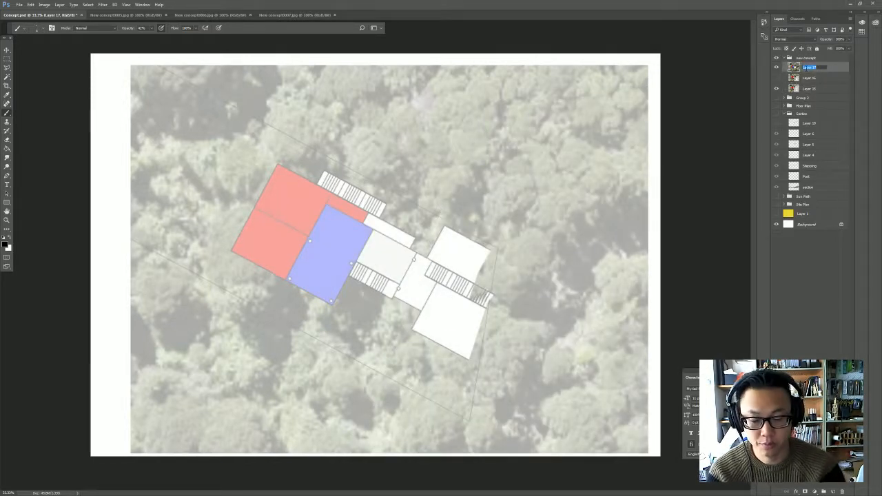
text(roof)
key(Return)
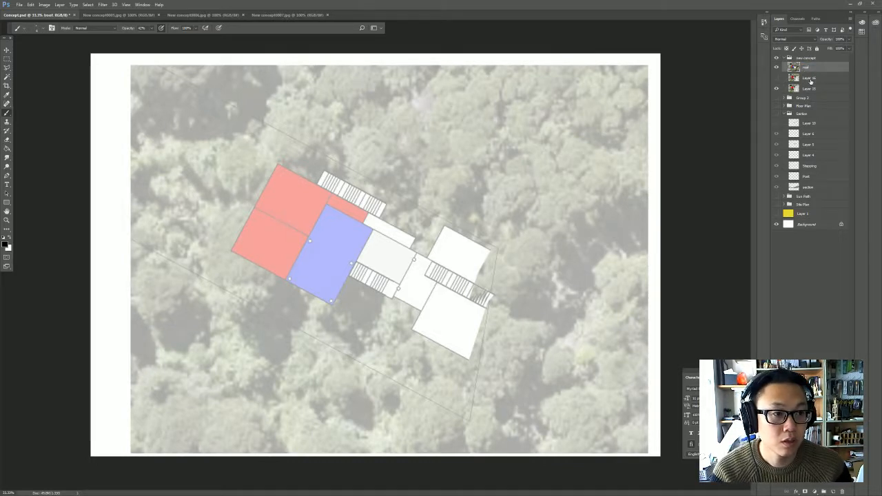
double_click(808, 79)
text(main flo)
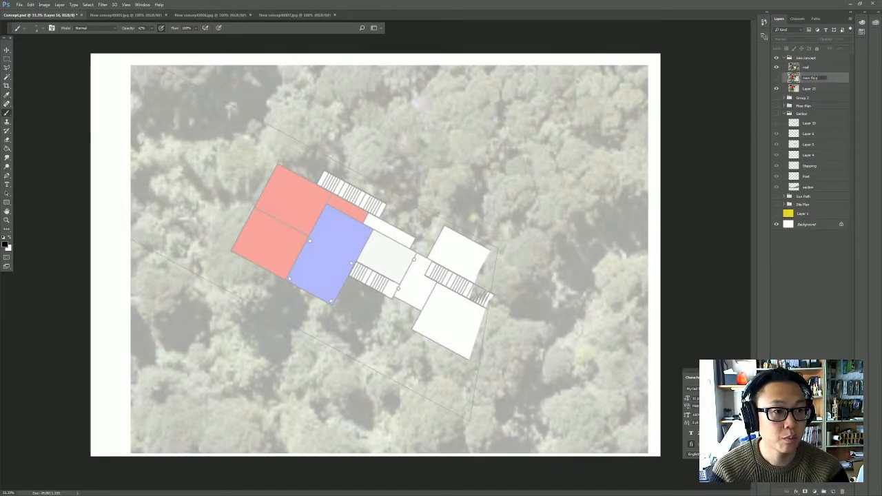
text(or)
key(Tab)
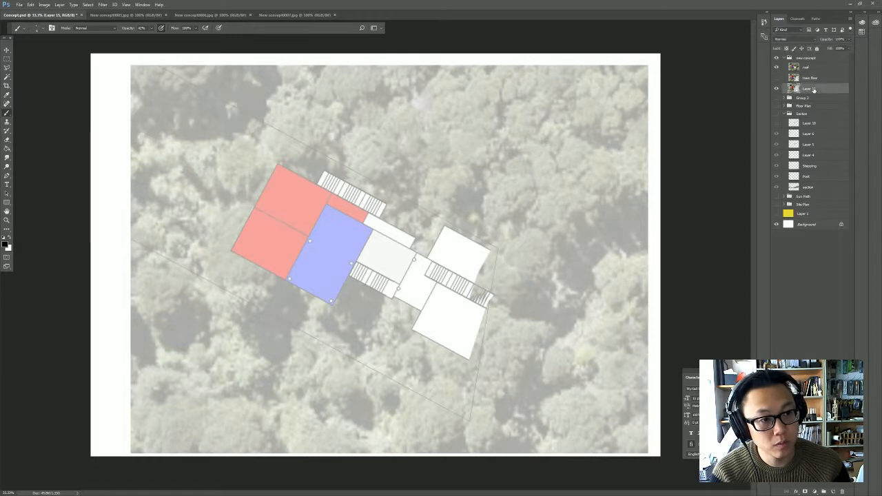
text(b)
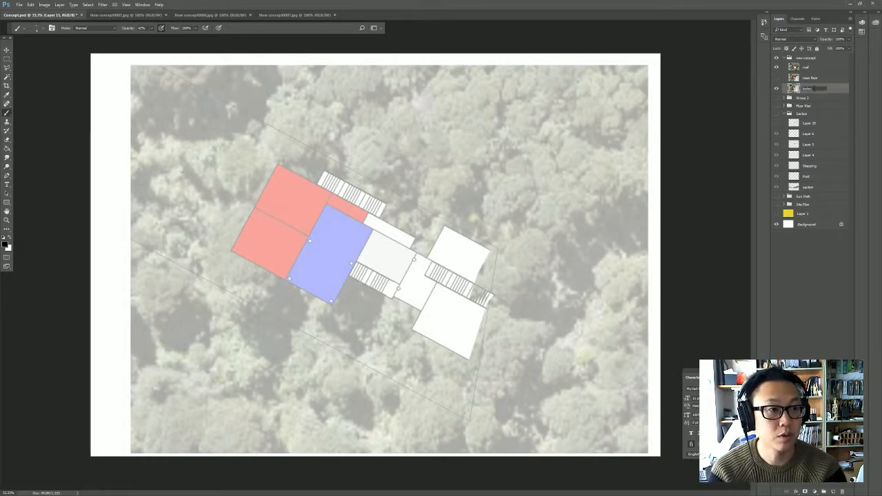
text(ottom floor)
key(Return)
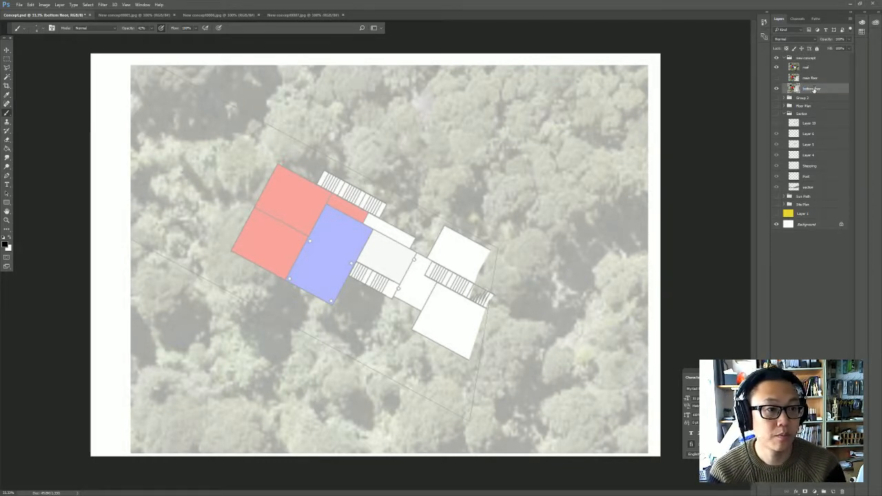
- Hide the roof layer and show main floor, then add a new empty layer above the collapsed new concept group
click(776, 78)
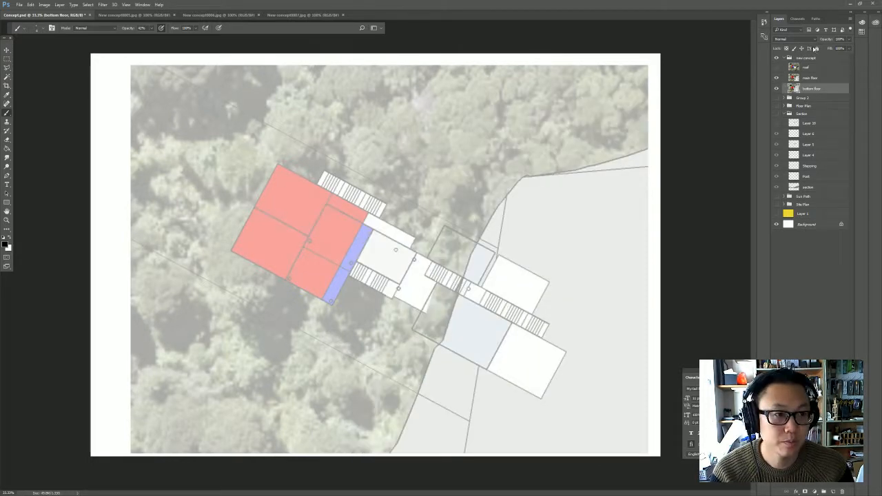
click(790, 58)
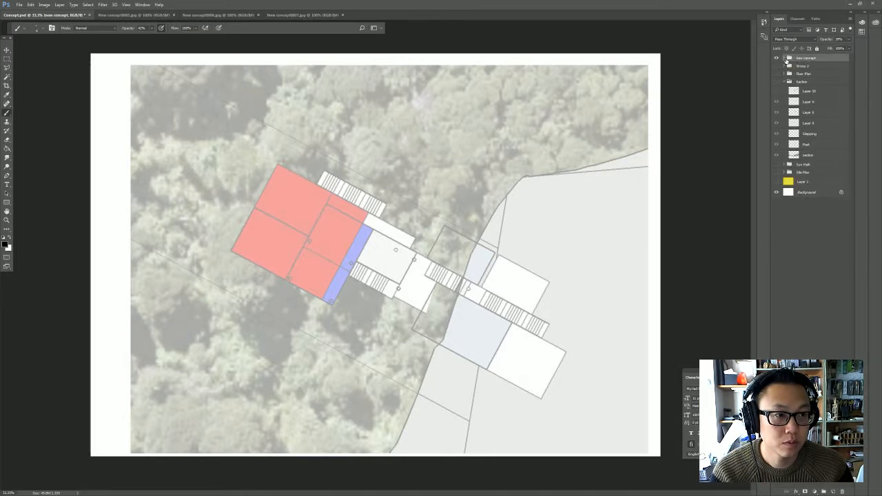
click(833, 491)
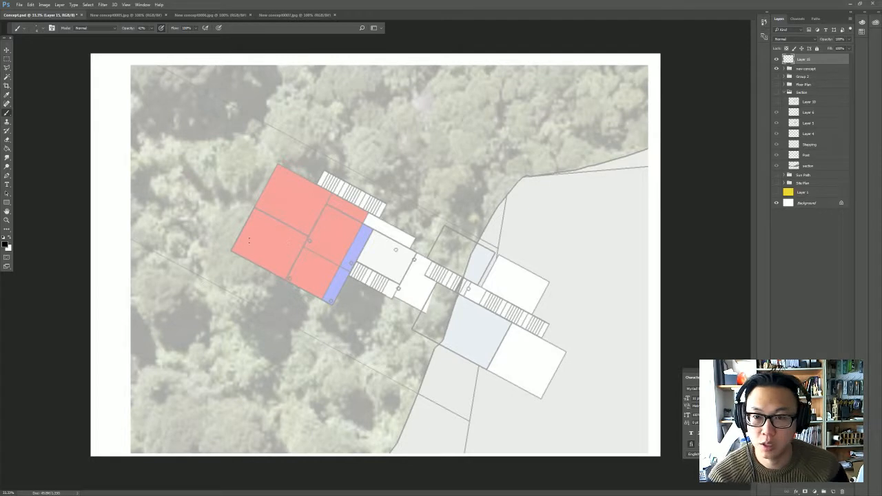
- Reduce the new concept group's opacity further, to about 25%, so the plan is a fainter underlay
click(812, 69)
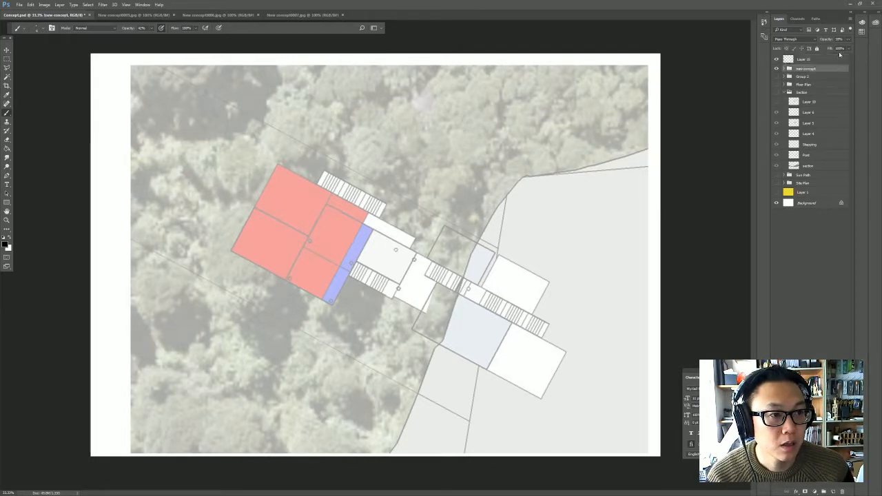
click(846, 40)
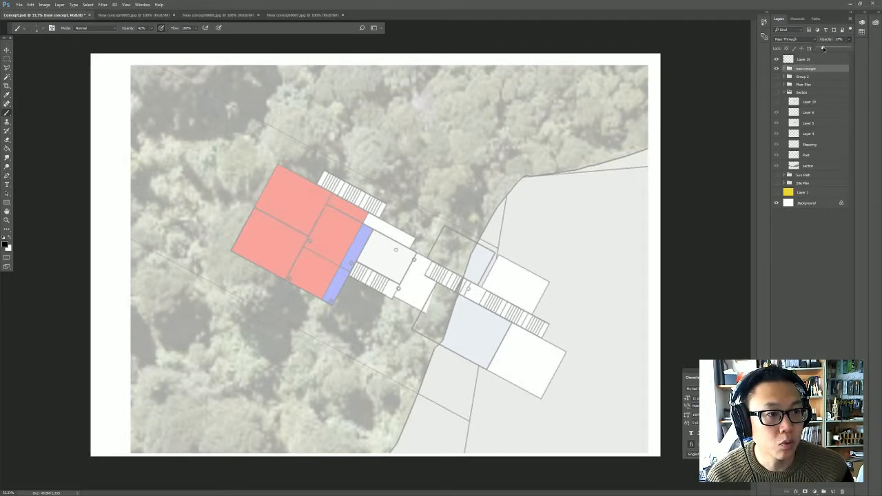
drag(829, 49, 827, 50)
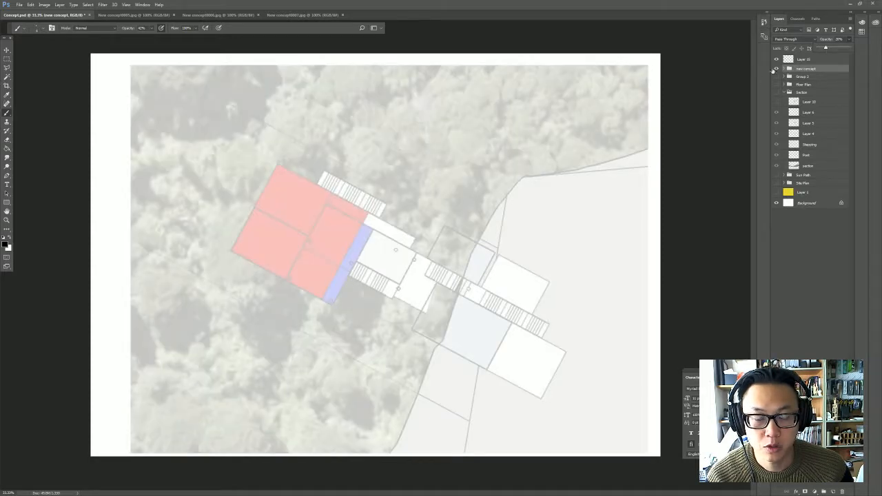
- On the empty top layer, trace a closed outline of straight black brush strokes around the lower red rooms, blue strip and adjoining white deck
click(810, 59)
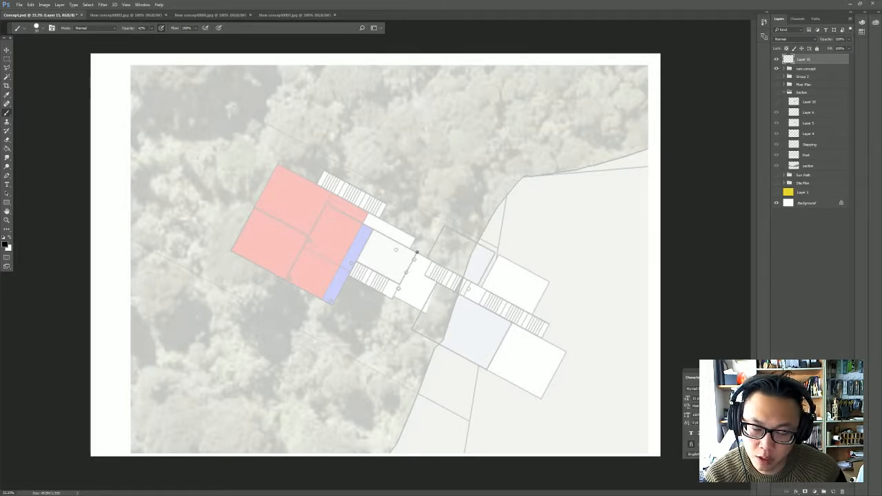
shift+click(399, 286)
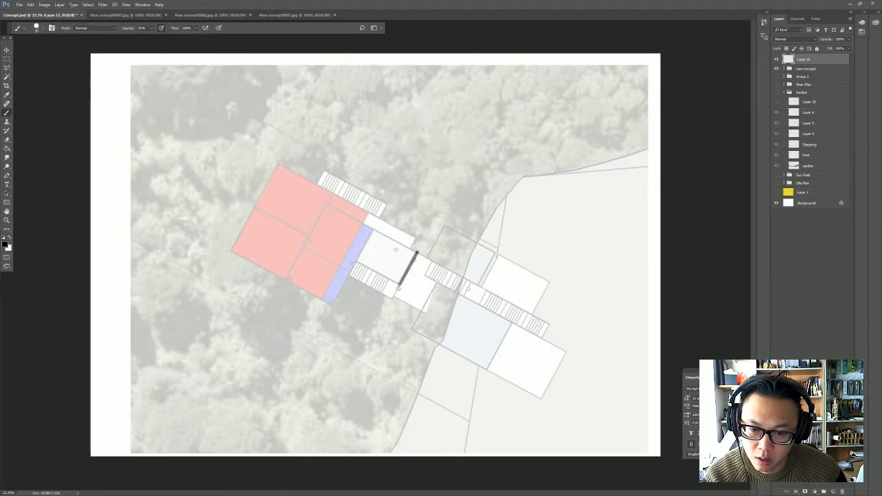
shift+click(355, 263)
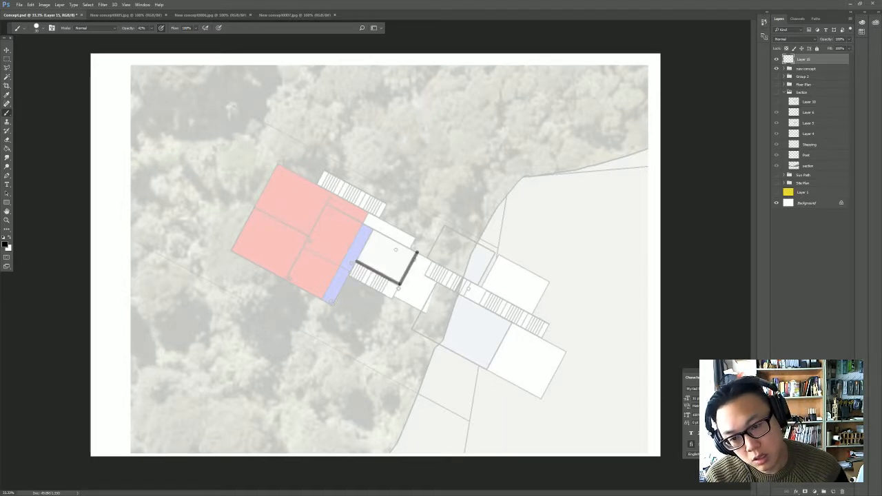
shift+click(332, 304)
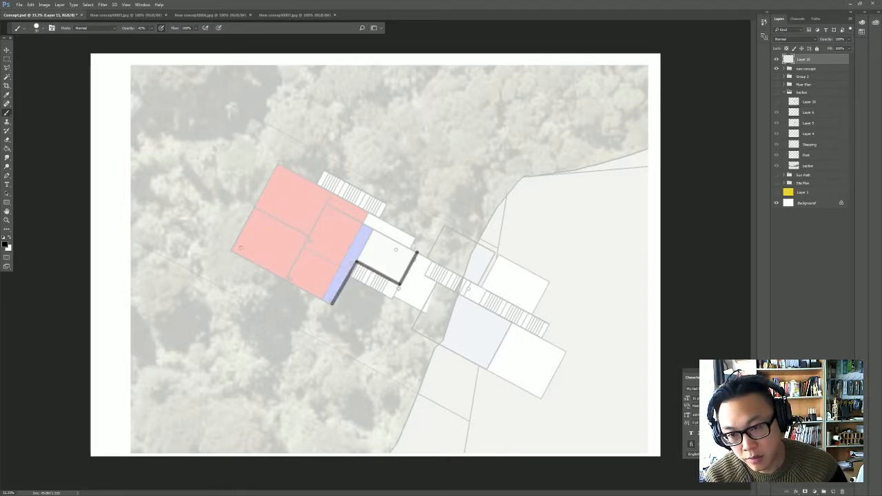
shift+click(232, 251)
shift+click(255, 207)
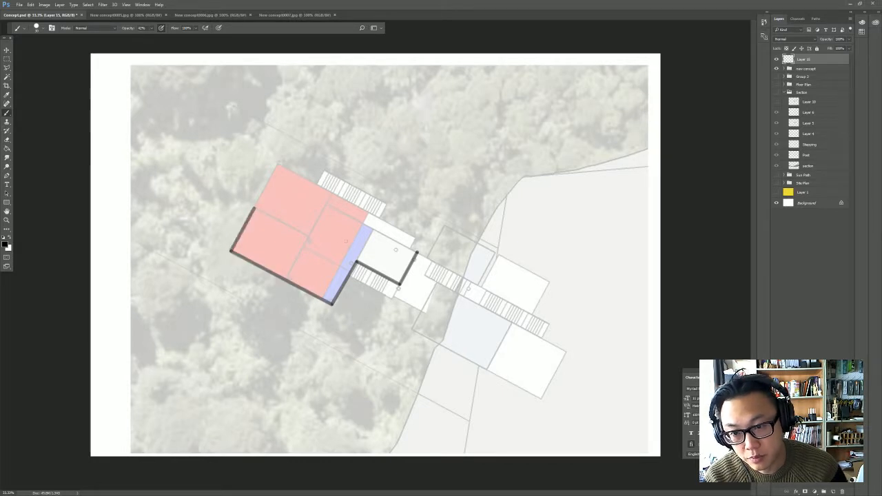
shift+click(309, 238)
shift+click(327, 205)
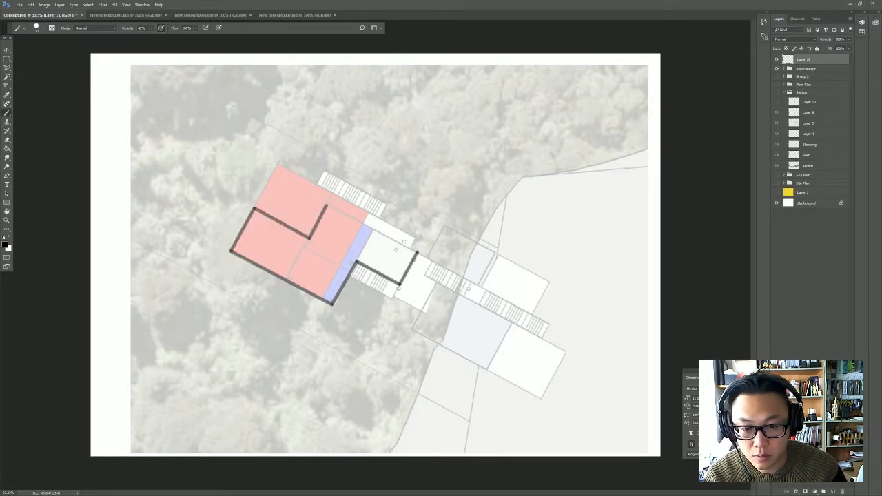
shift+click(418, 254)
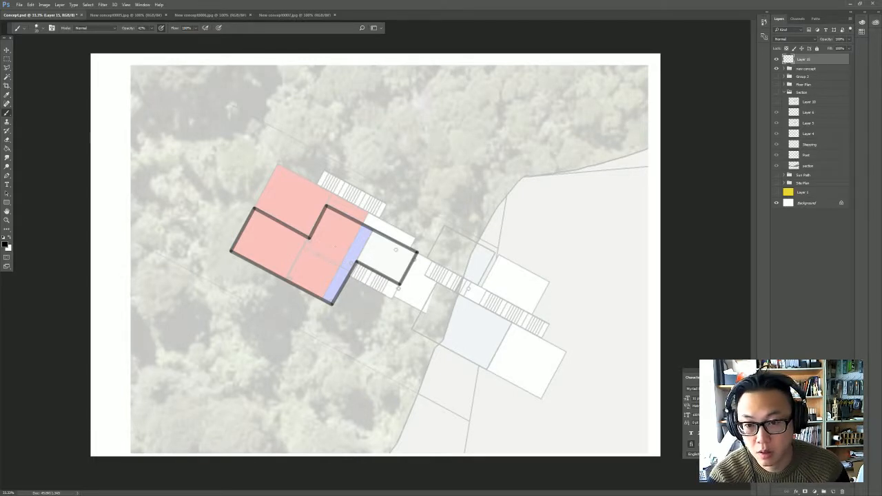
- With a thinner black brush, draw straight partition lines between the lower-left and adjoining red rooms and between the blue strip and white deck
key(bracketleft)
click(308, 240)
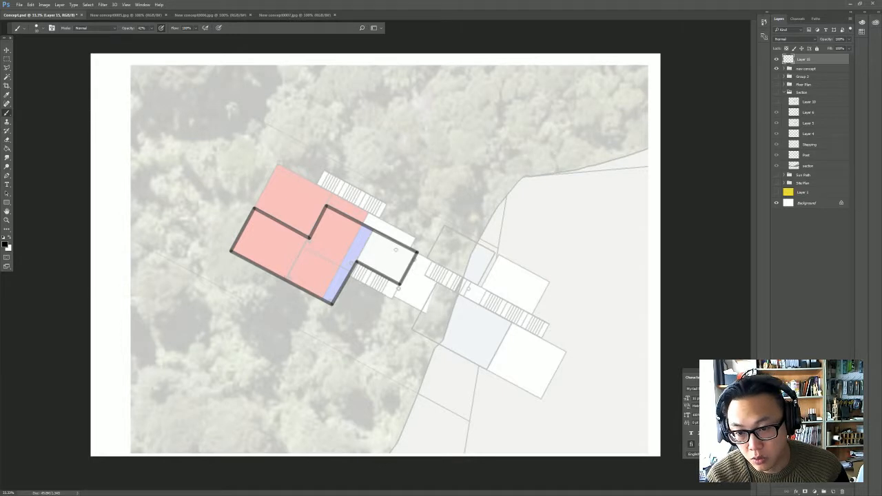
shift+click(285, 278)
click(356, 261)
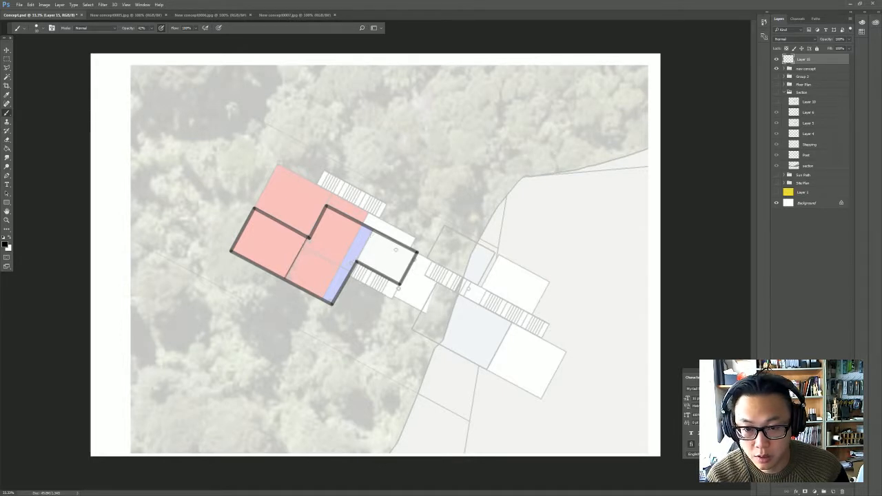
shift+click(373, 231)
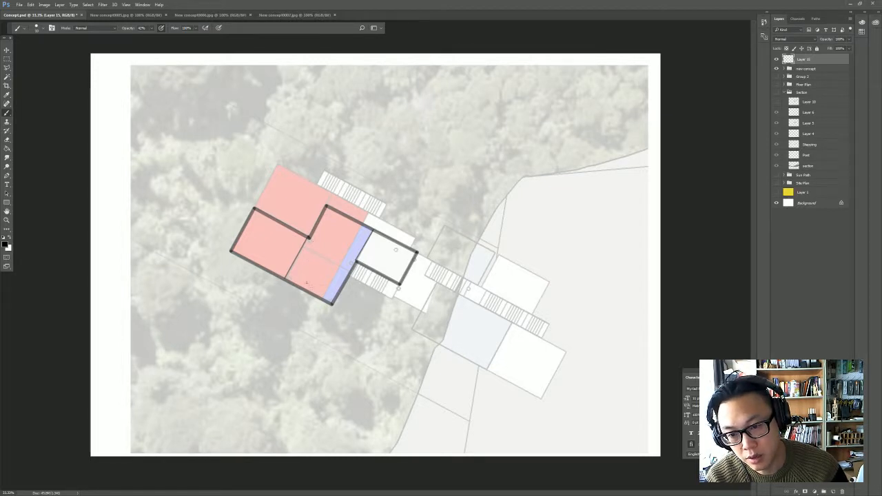
- Handwrite the labels Kitchen, Dining, Living, Deck and Lobby in their spaces, then outline the lower stairs and add a direction arrow
mouse_move(310, 281)
mouse_down()
mouse_move(338, 230)
mouse_move(348, 232)
mouse_up()
mouse_move(255, 246)
mouse_down()
mouse_move(264, 254)
mouse_move(270, 240)
mouse_move(280, 248)
mouse_up()
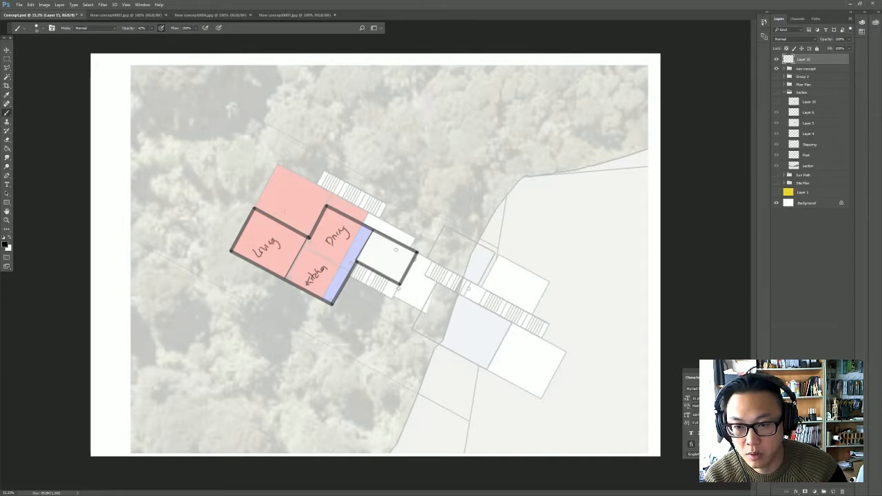
mouse_move(280, 200)
mouse_down()
mouse_move(284, 208)
mouse_move(302, 192)
mouse_up()
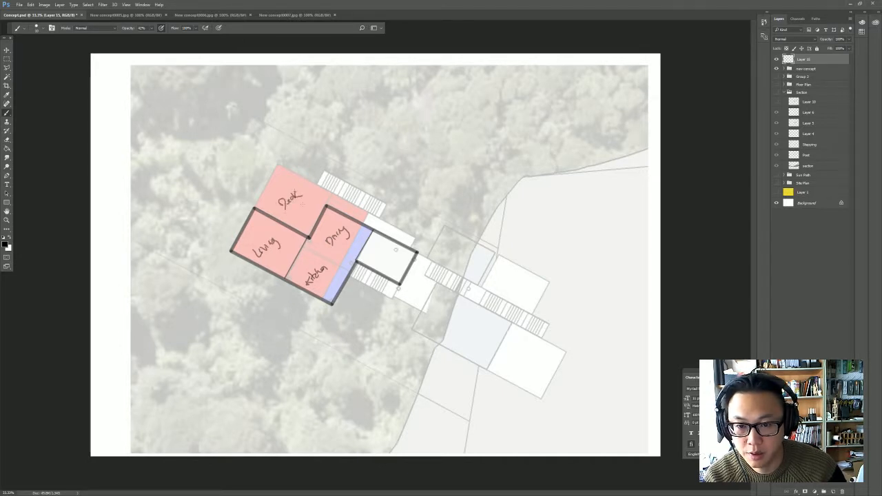
drag(371, 251, 391, 261)
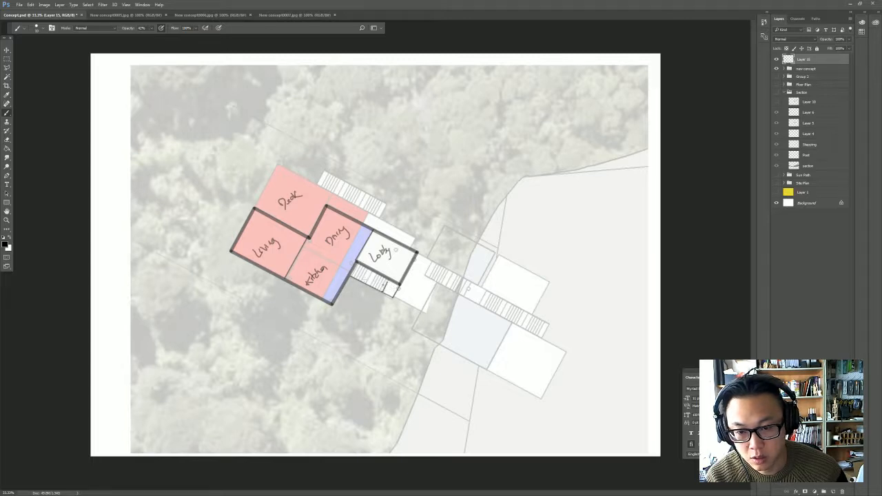
drag(383, 280, 358, 272)
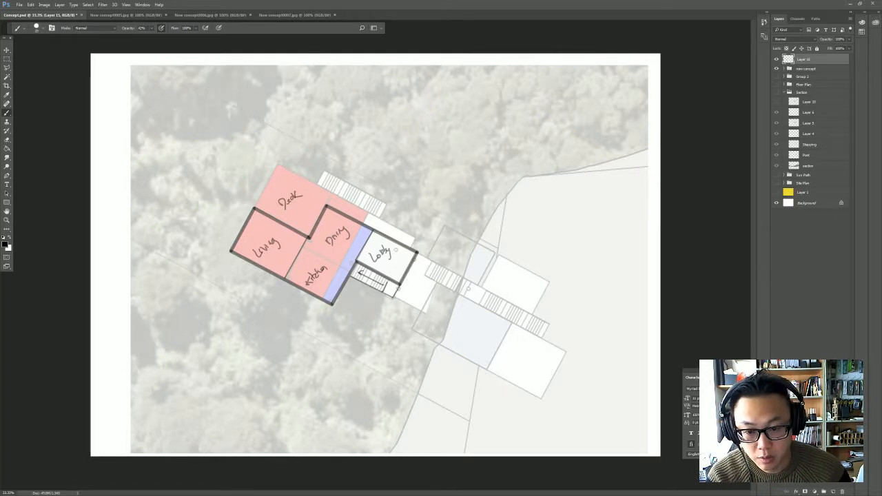
- Outline the small white room below the lobby beside the lower stairs with thick black straight strokes and handwrite WC inside it
shift+click(422, 313)
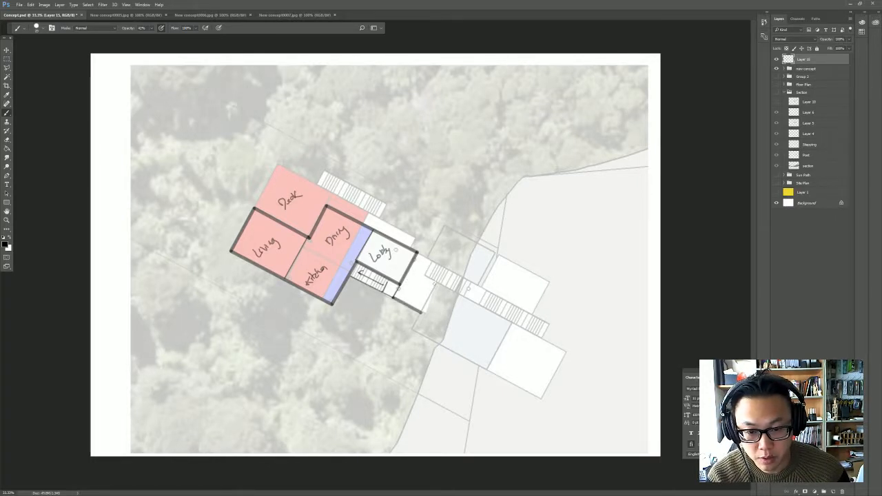
shift+click(435, 284)
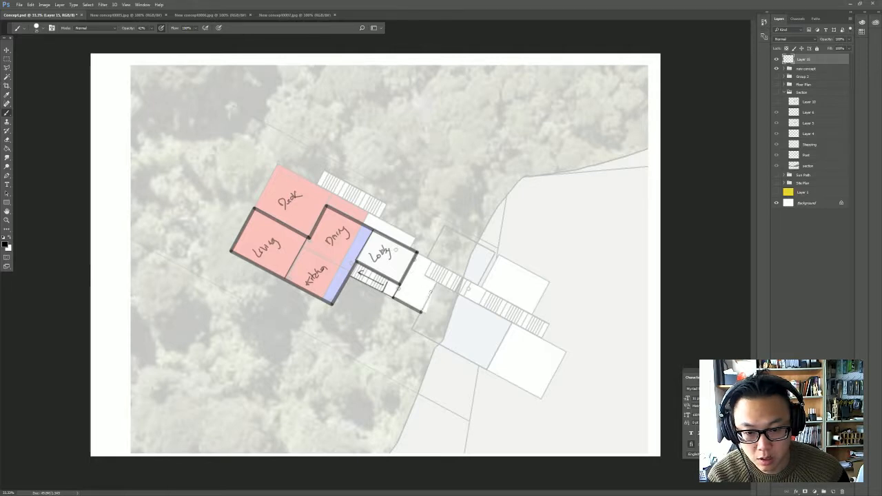
shift+click(431, 292)
shift+click(405, 277)
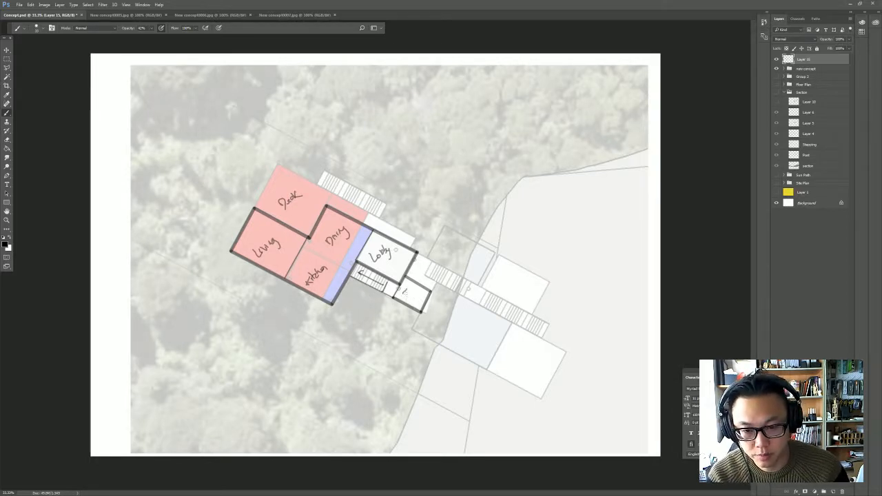
drag(404, 292, 416, 297)
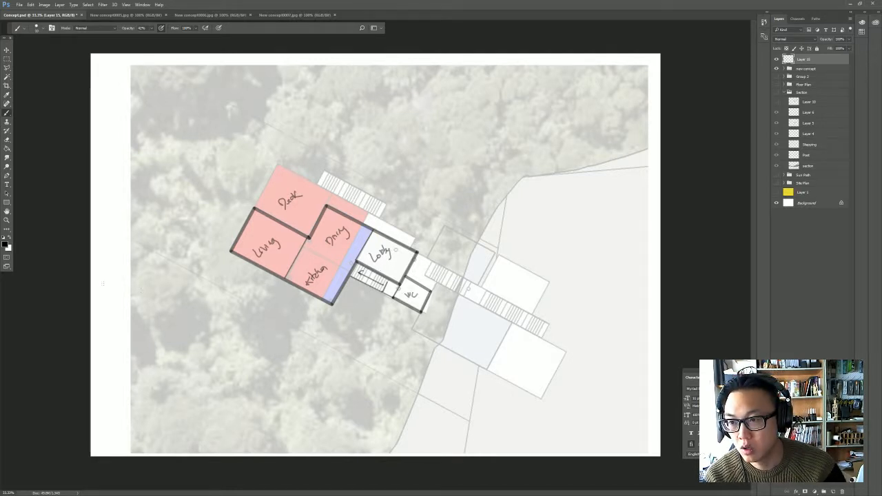
- With a larger bright red brush, mark circulation along the long entry stairs, at the lobby entrance and down the lower stairs
click(4, 247)
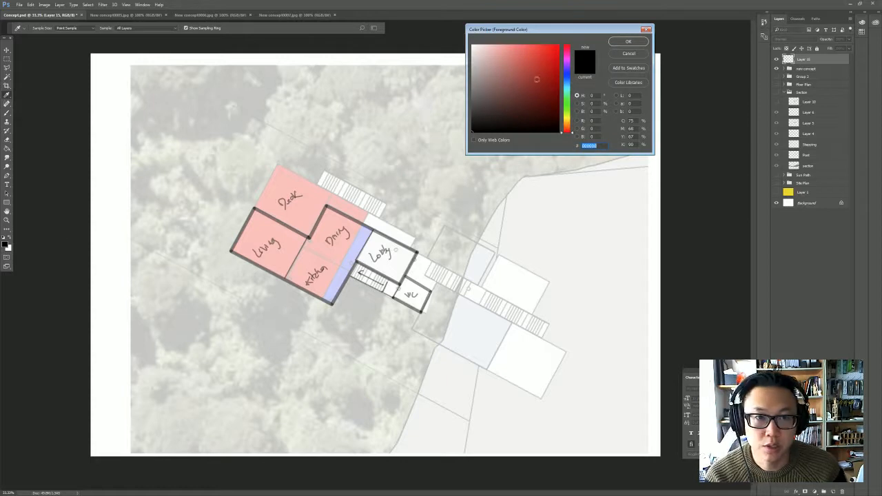
drag(537, 79, 582, 44)
click(625, 42)
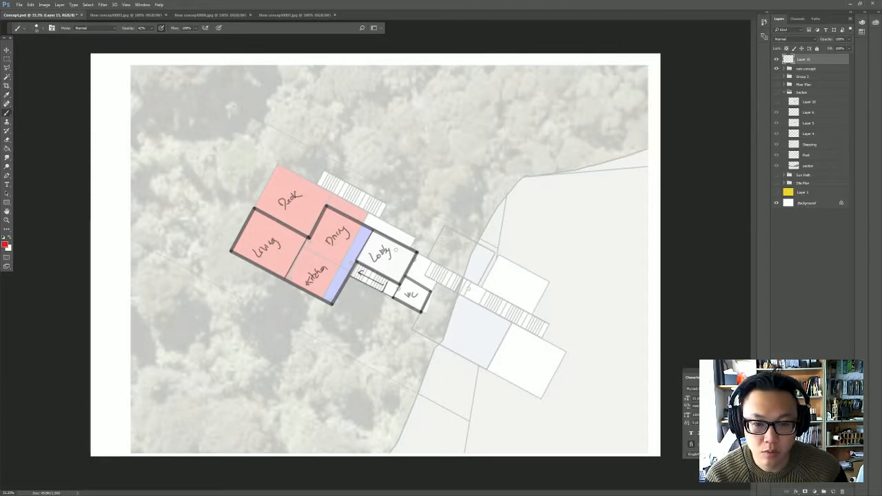
key(bracketright)
key(bracketright)
key(bracketright)
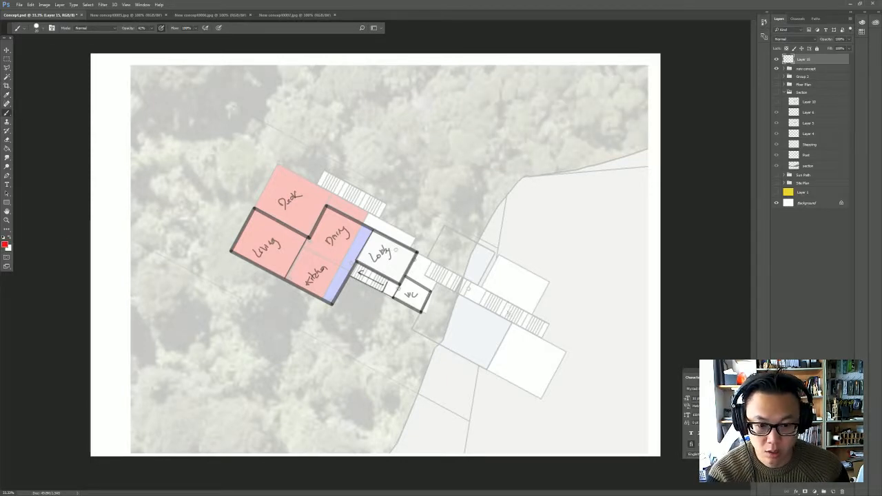
mouse_move(530, 321)
mouse_down()
mouse_move(402, 259)
mouse_move(408, 253)
mouse_move(416, 258)
mouse_move(388, 293)
mouse_move(358, 275)
mouse_up()
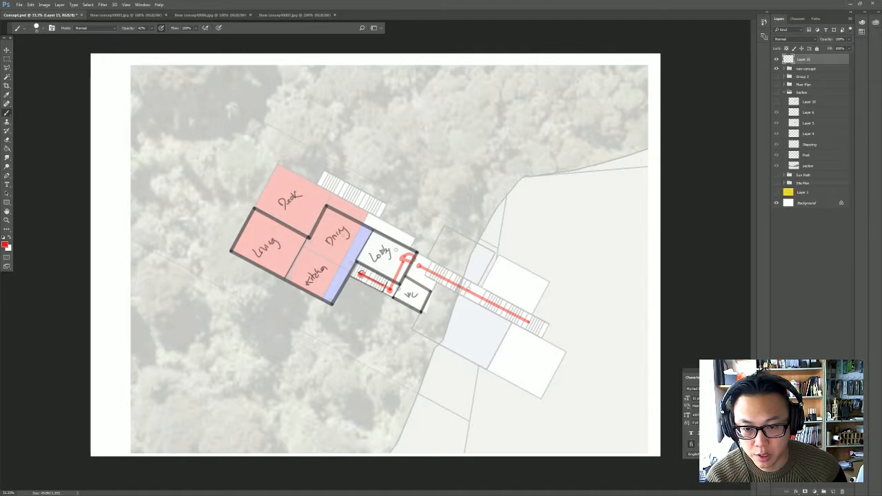
- Extend the red circulation route across the lobby, along the blue strip, between kitchen and dining into the living room and onto the deck
mouse_move(407, 258)
mouse_down()
mouse_move(357, 238)
mouse_move(343, 268)
mouse_up()
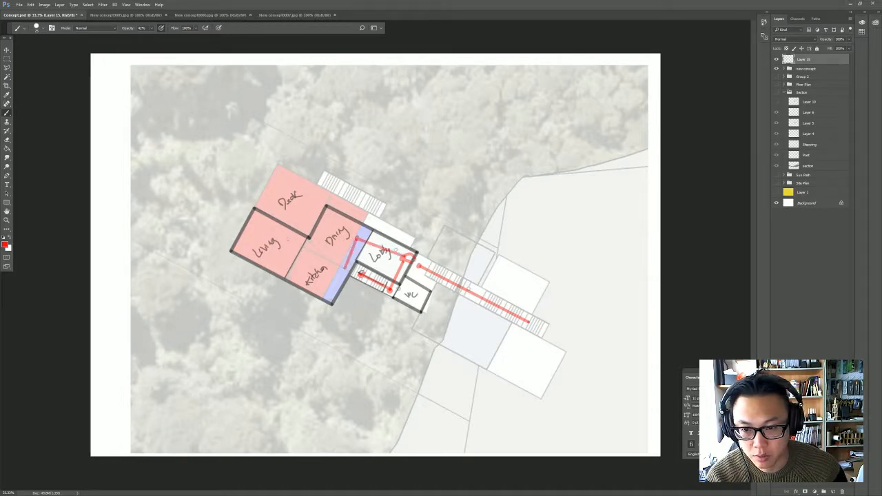
shift+click(288, 237)
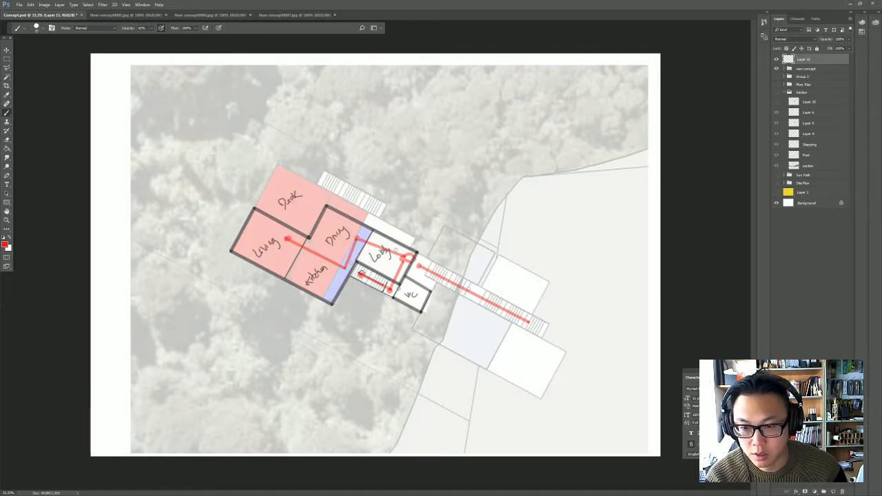
shift+click(301, 207)
click(302, 207)
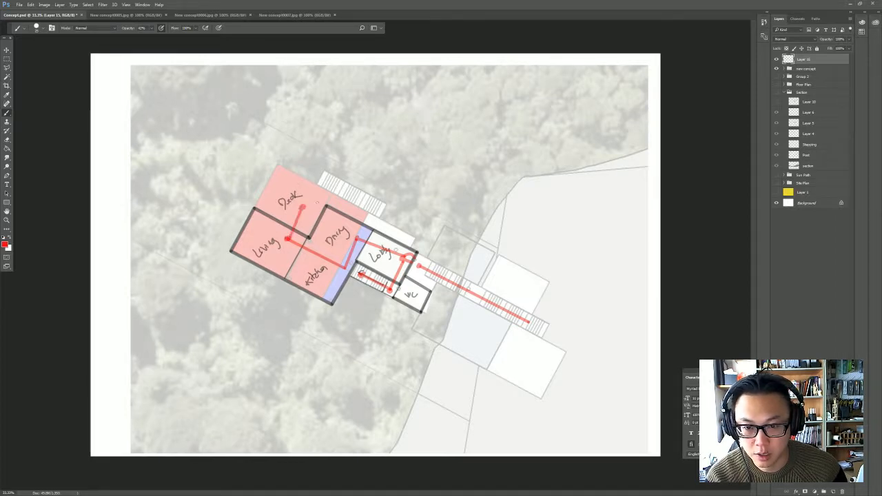
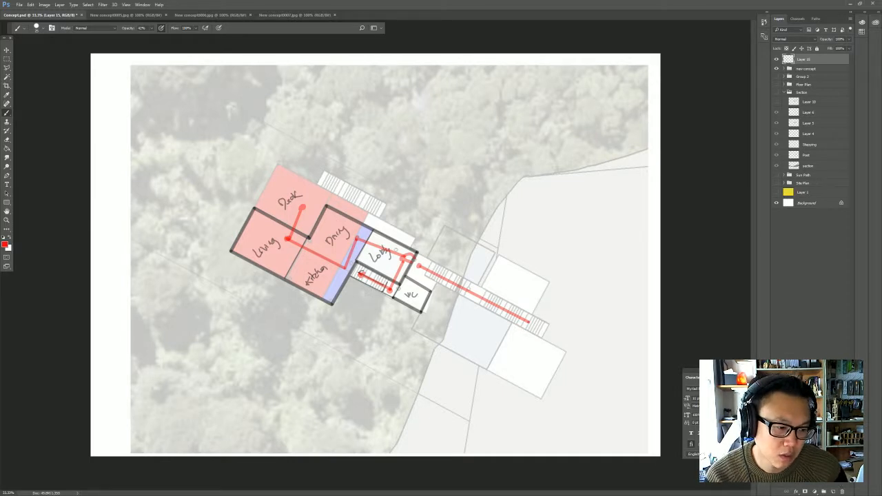
- Add a new layer on top for an alternative plan and fade Layer 15 to 9% opacity, keeping the new layer active
click(833, 491)
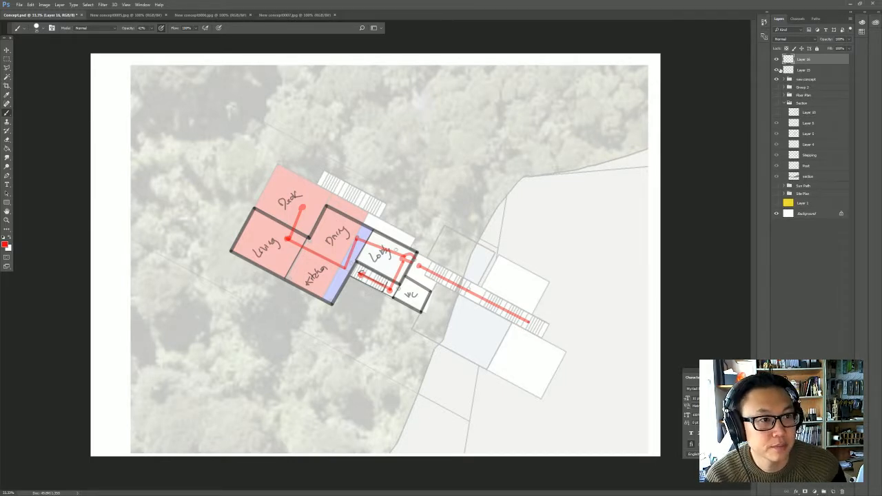
click(777, 70)
click(777, 70)
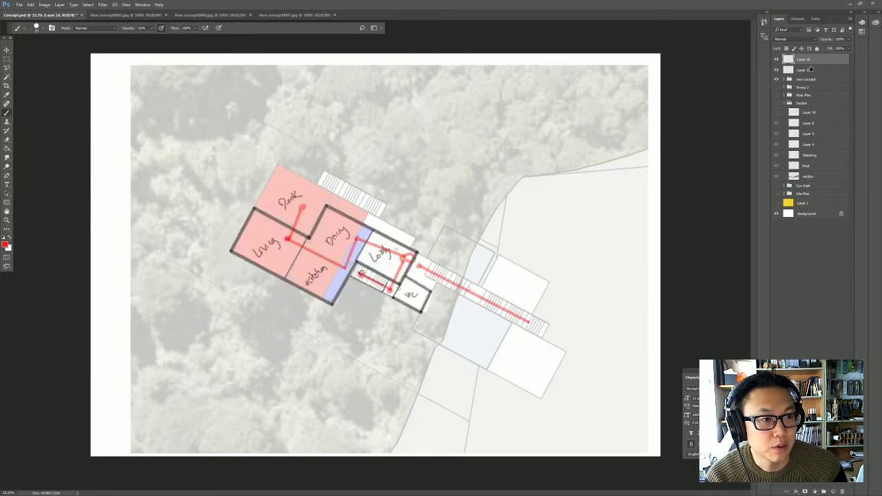
click(811, 69)
click(849, 39)
drag(831, 49, 821, 51)
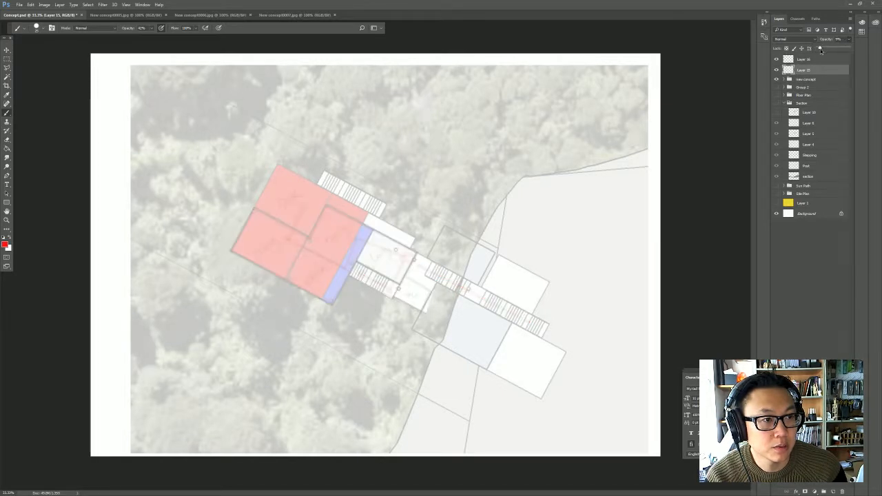
click(820, 59)
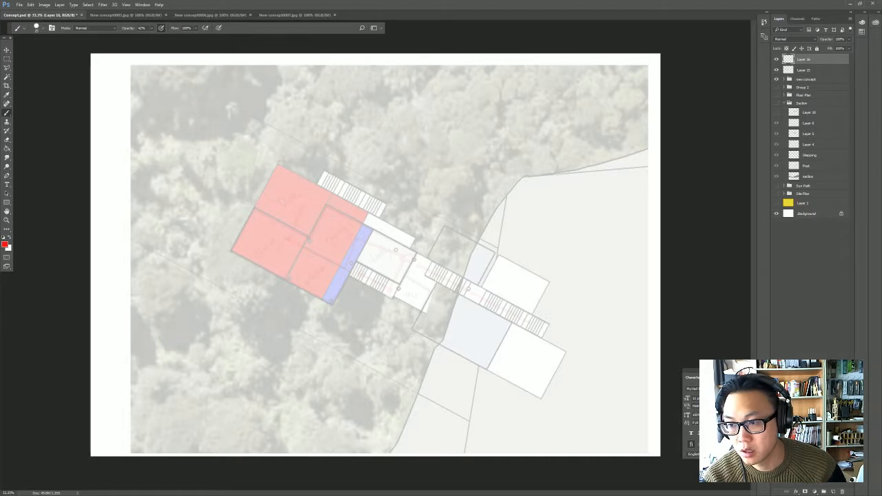
- With black, trace thick straight walls from the white room's upper corner around the dining notch to the outer corners of the living area
click(4, 237)
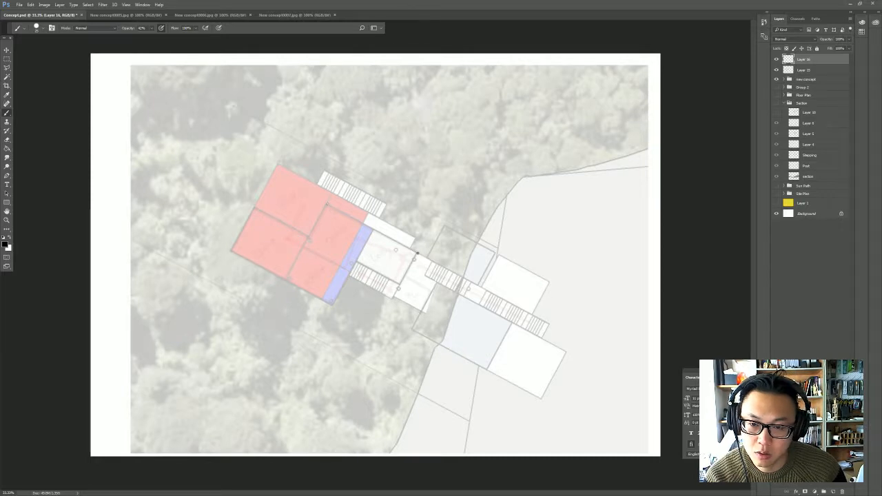
shift+click(327, 204)
shift+click(308, 238)
shift+click(255, 207)
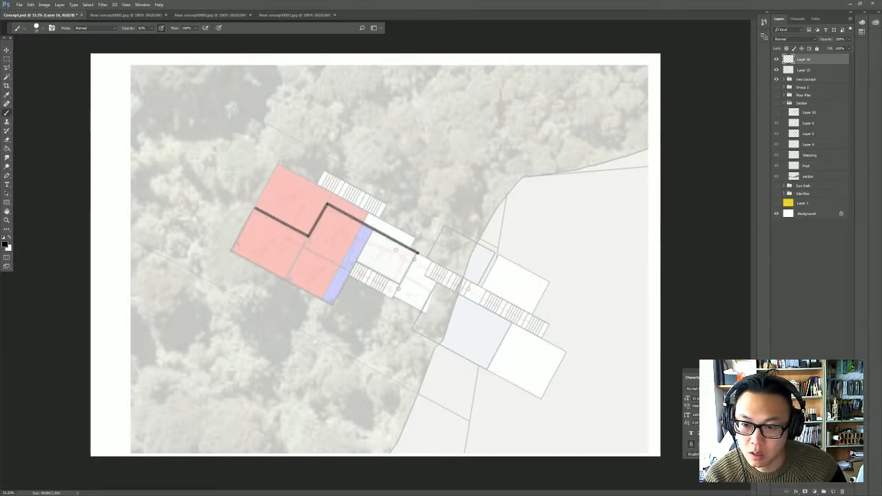
shift+click(231, 253)
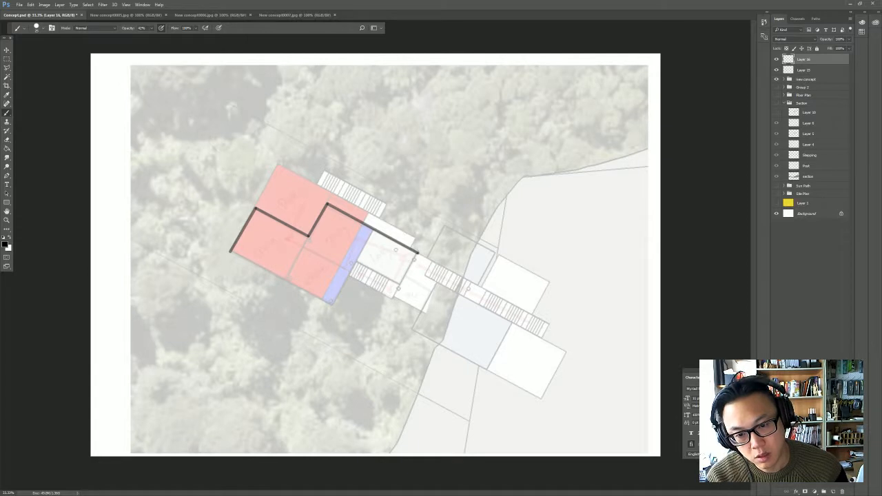
- Close the thick black outline around the white room, down the blue strip's outer edge and along the lower side of the red block
shift+click(399, 283)
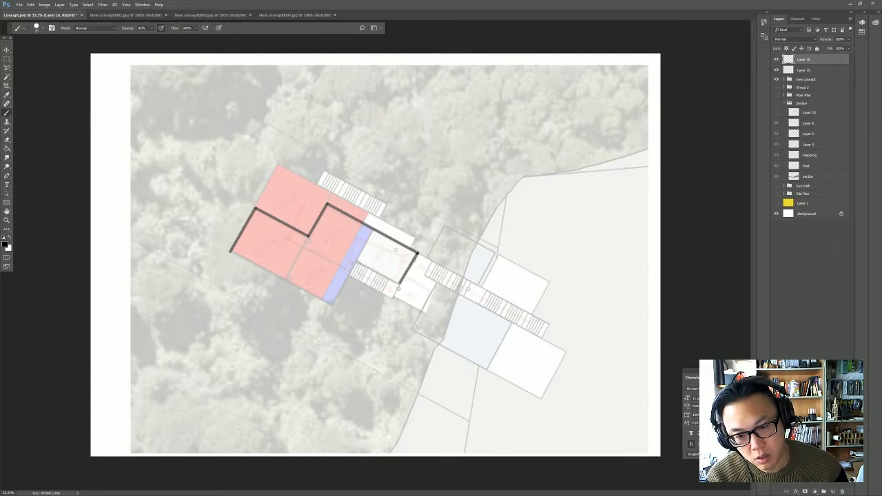
shift+click(353, 263)
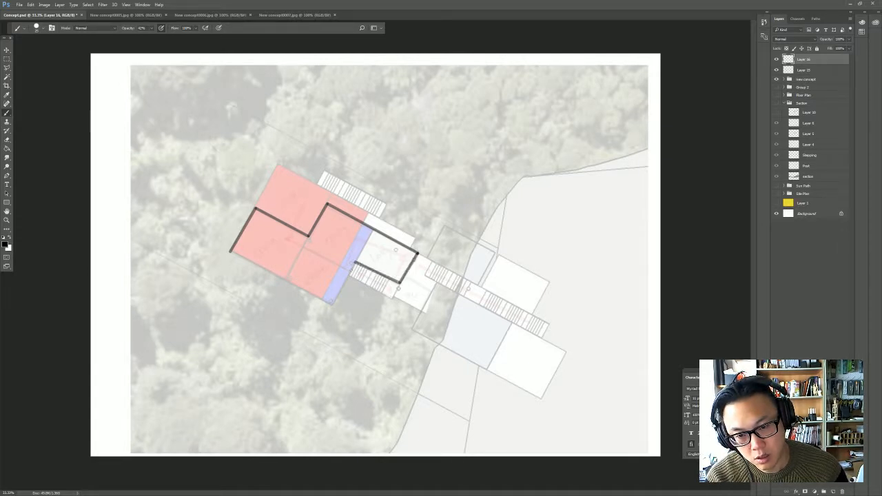
shift+click(349, 271)
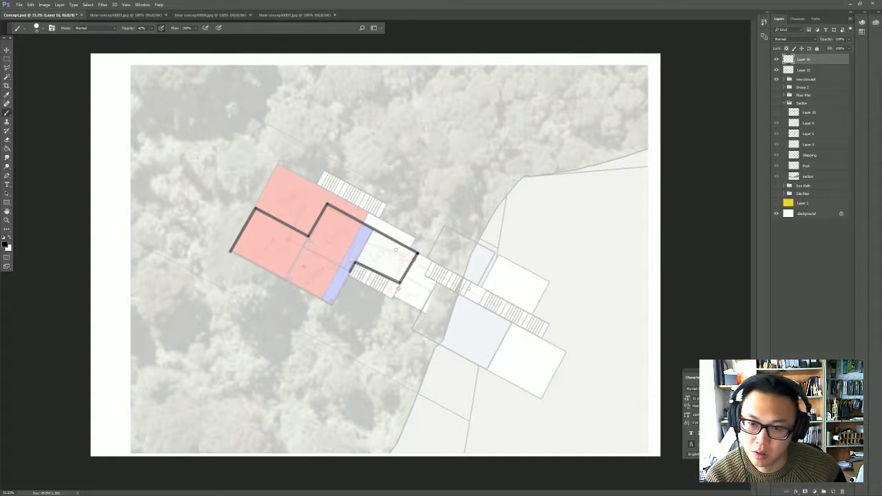
shift+click(332, 305)
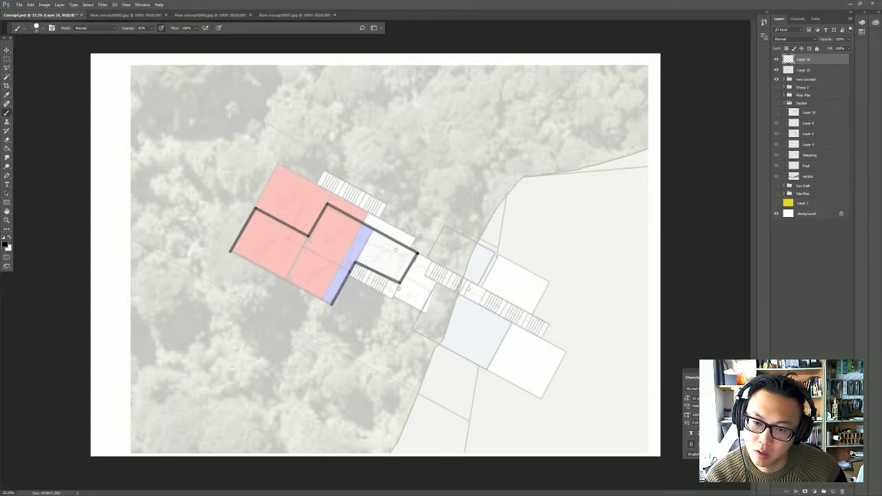
shift+click(230, 250)
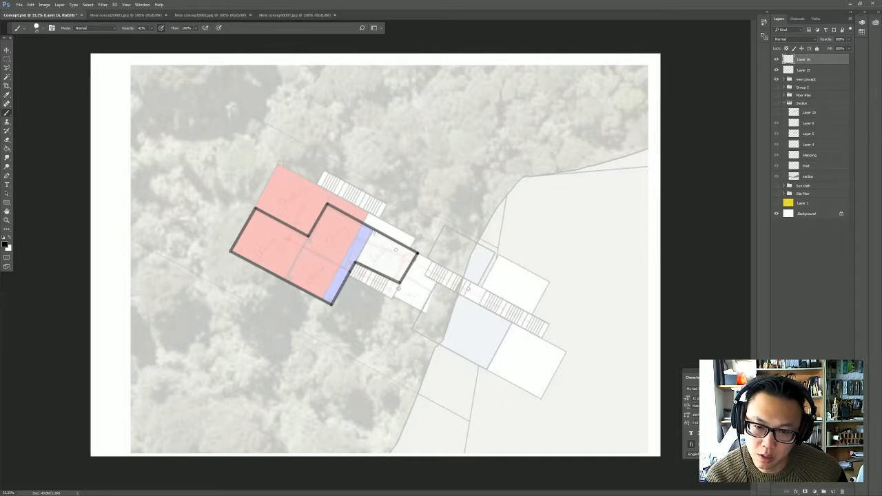
- Draw inner partitions in the white room: a narrow L-shaped band along its outer walls and a small enclosure beside the blue strip
click(376, 236)
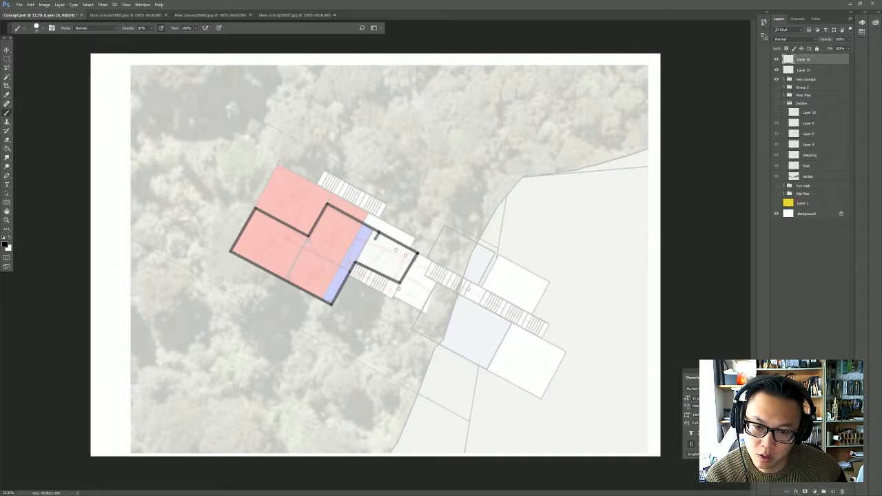
shift+click(406, 255)
shift+click(401, 267)
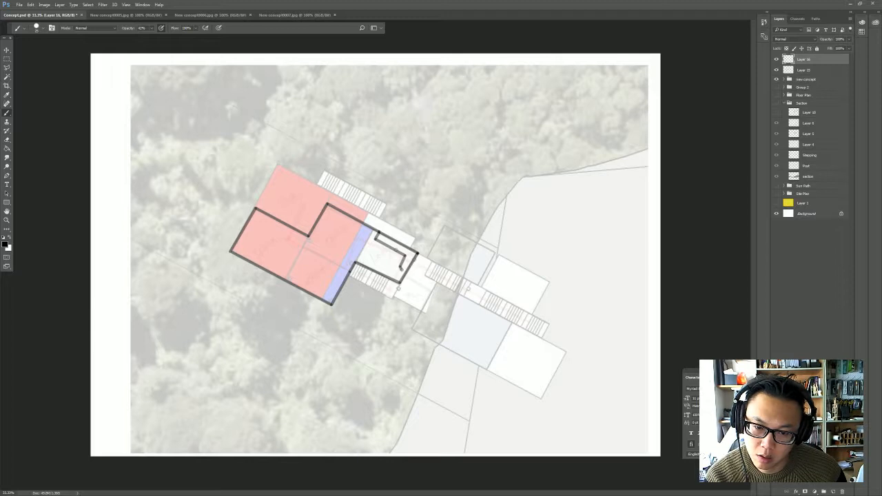
shift+click(407, 270)
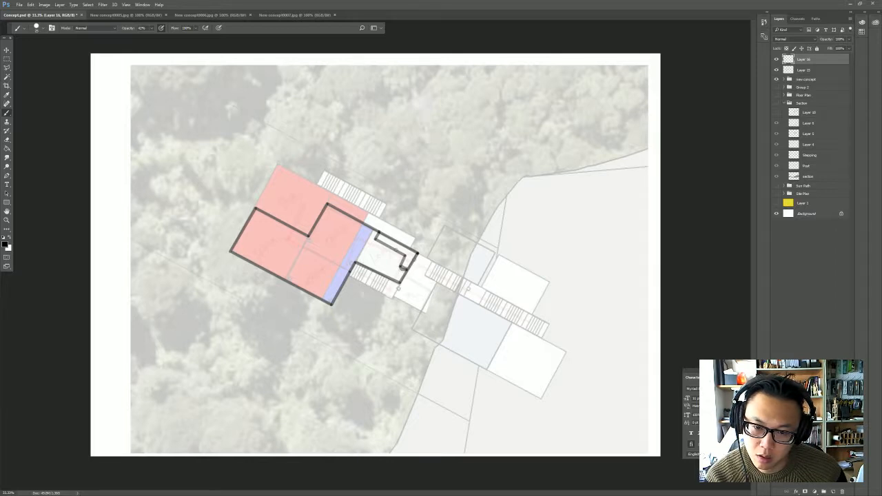
shift+click(369, 251)
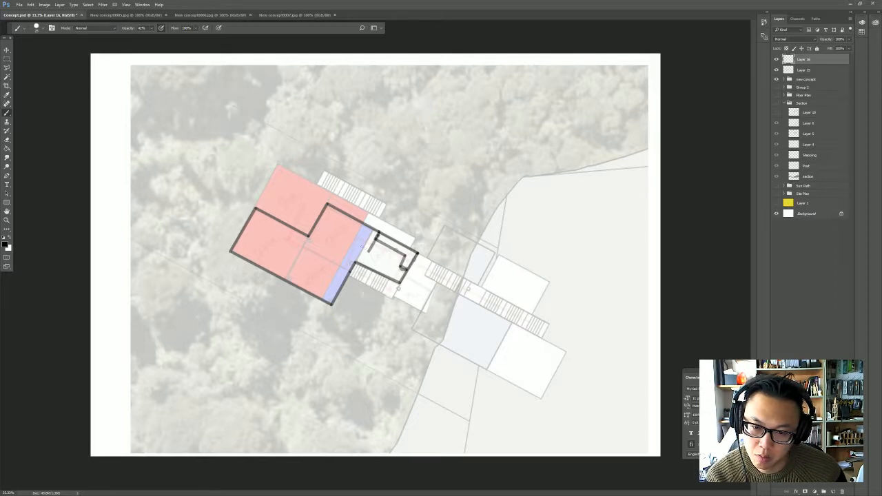
shift+click(360, 245)
shift+click(371, 230)
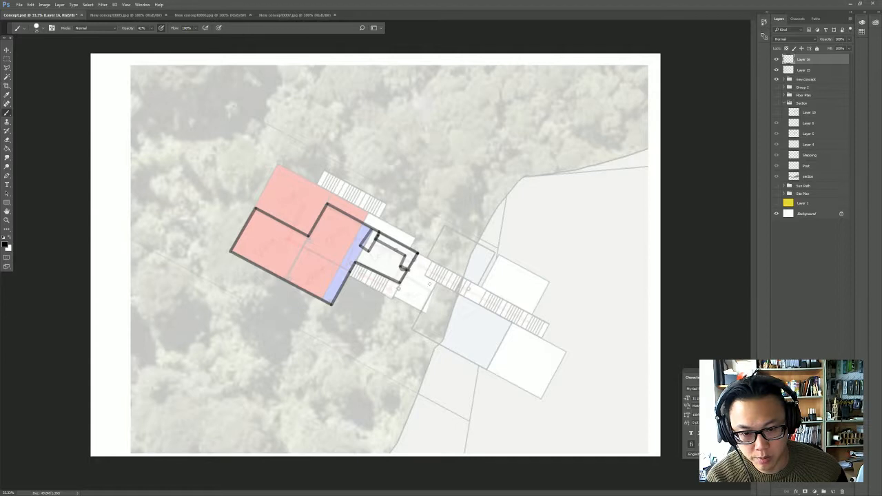
- Outline the small white room beside the lower stairs and a smaller room directly below it with thick black straight strokes
shift+click(435, 288)
shift+click(421, 311)
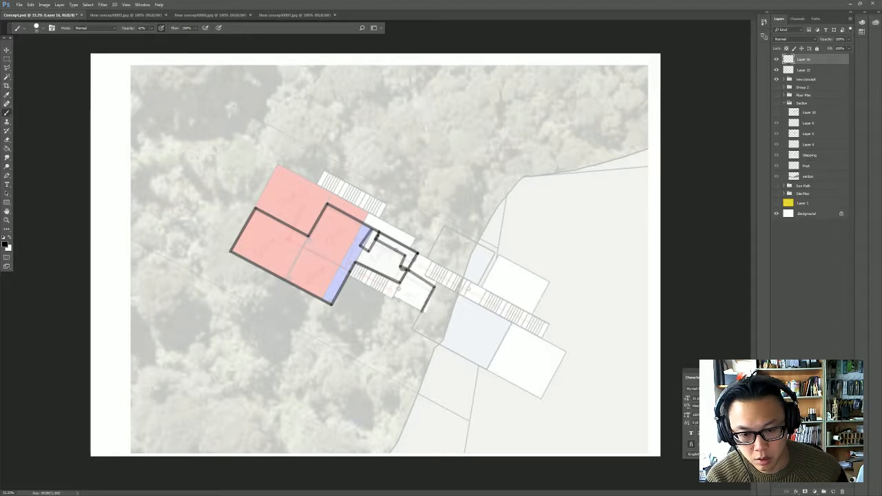
shift+click(390, 297)
shift+click(407, 271)
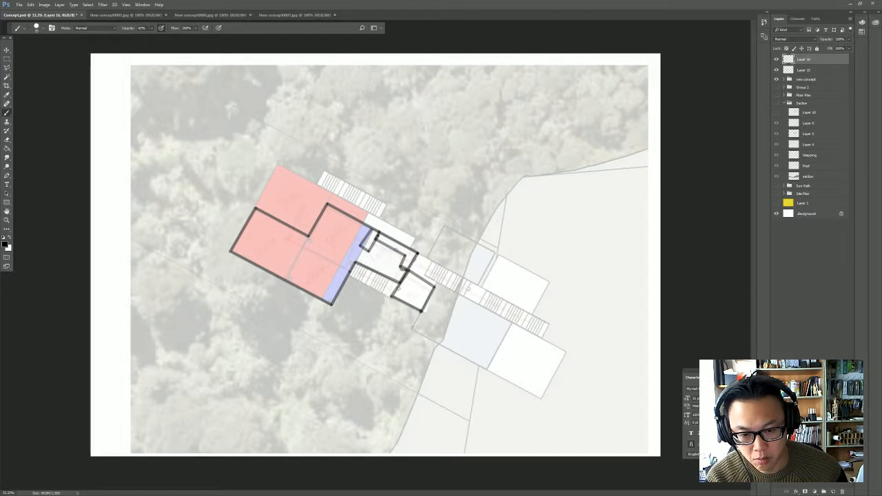
shift+click(413, 329)
shift+click(382, 312)
shift+click(391, 297)
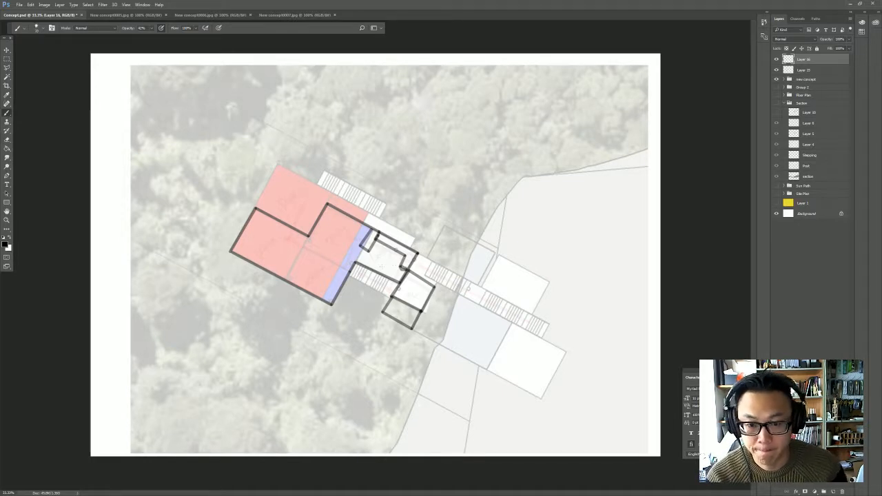
- Handwrite the labels Kitchen, Lobby, WC, Dining, Living and Deck in their spaces and draw a thin divider along the living area's inner side
drag(379, 258, 401, 254)
mouse_move(407, 295)
mouse_down()
mouse_move(427, 292)
mouse_move(405, 314)
mouse_move(413, 313)
mouse_up()
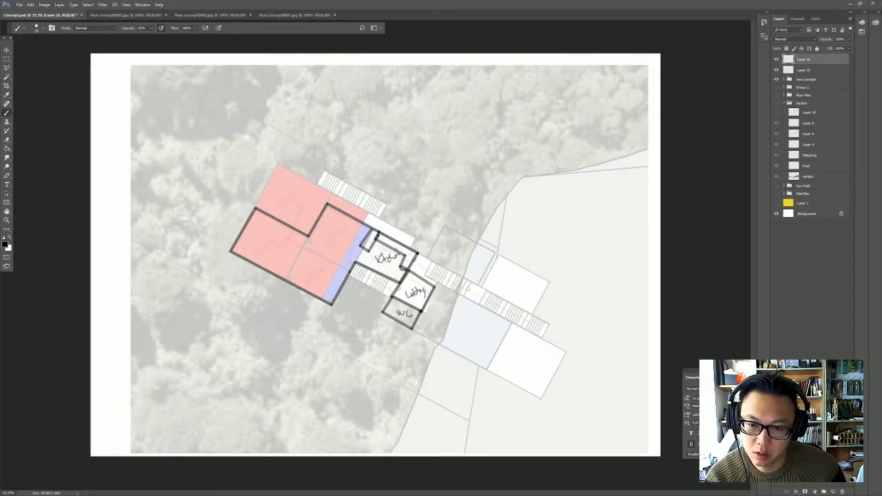
mouse_move(338, 230)
mouse_down()
mouse_move(339, 240)
mouse_move(359, 230)
mouse_up()
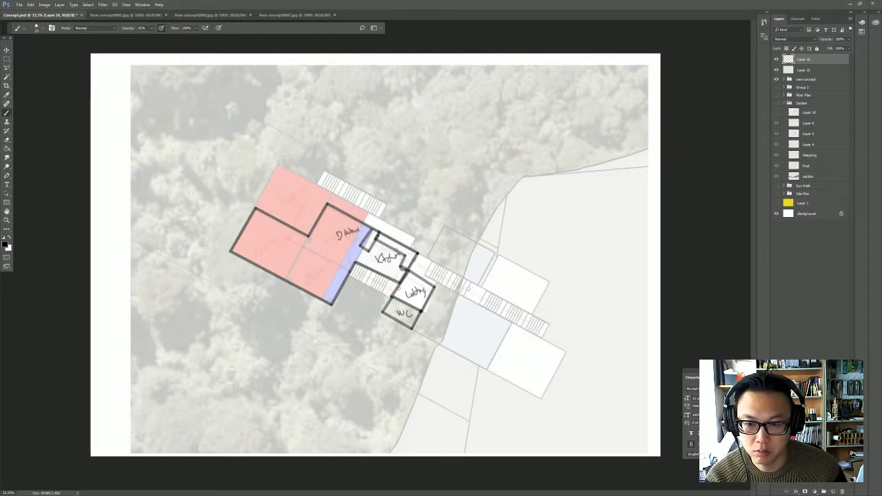
mouse_move(257, 243)
mouse_down()
mouse_move(264, 252)
mouse_move(280, 238)
mouse_up()
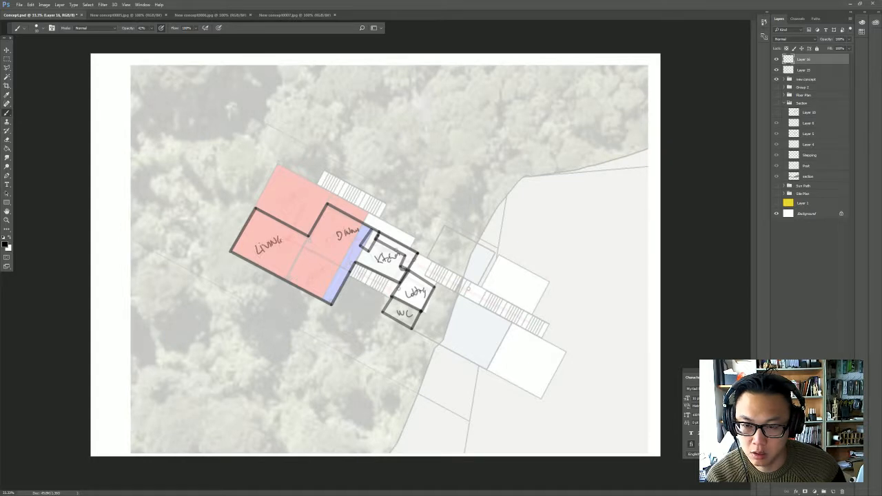
drag(278, 206, 301, 212)
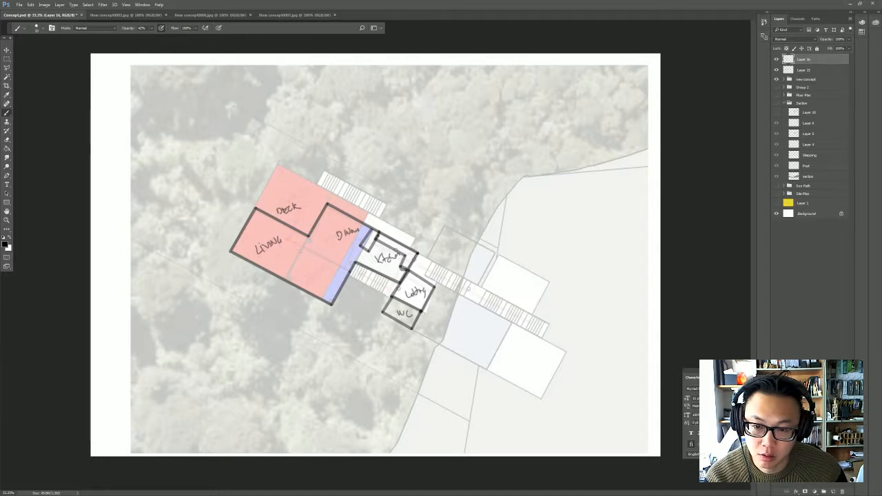
drag(309, 235, 286, 280)
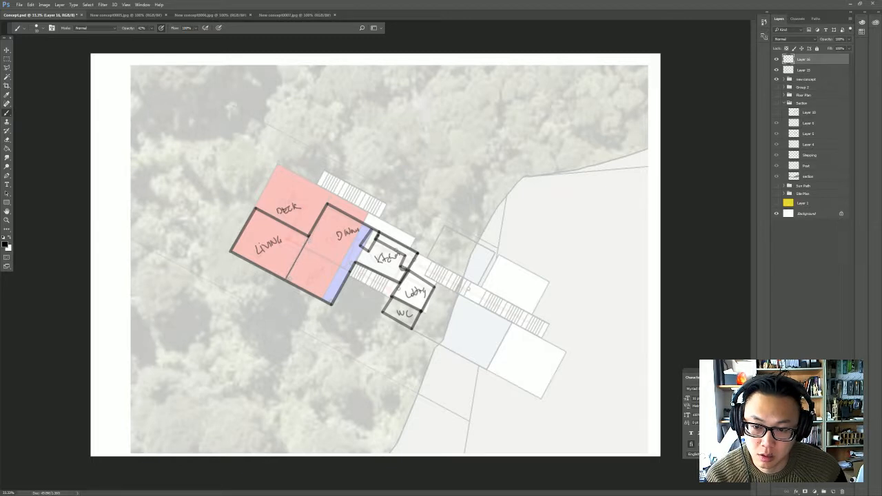
- With a larger eraser, remove the living area's walls, its Living label and the thin divider
key(e)
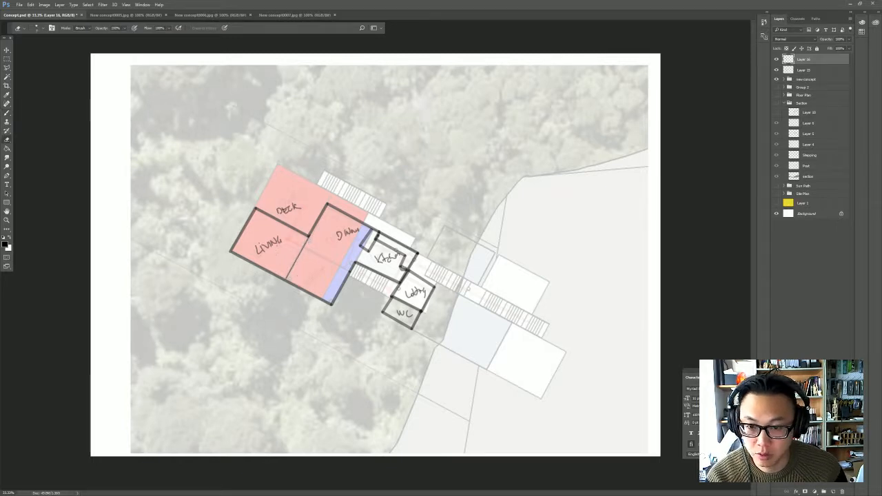
key(bracketright)
key(bracketright)
key(bracketright)
key(bracketright)
key(bracketright)
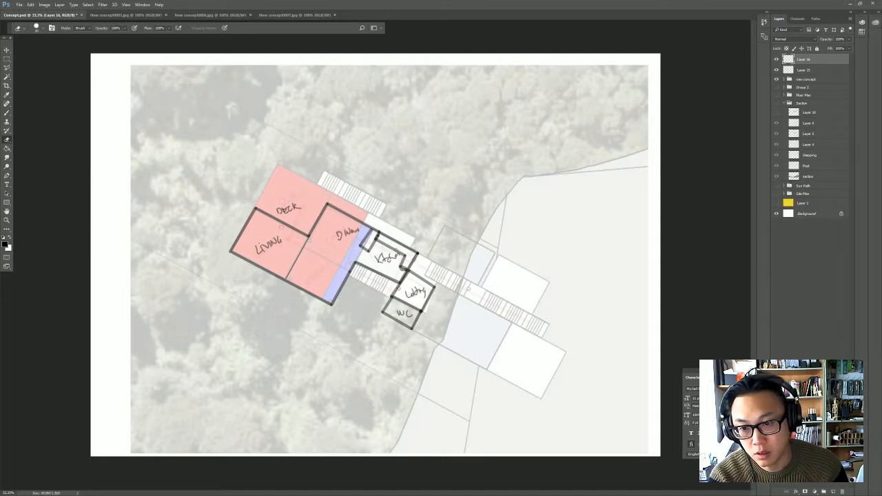
mouse_move(255, 210)
mouse_down()
mouse_move(227, 262)
mouse_move(258, 229)
mouse_move(250, 261)
mouse_move(259, 266)
mouse_move(277, 242)
mouse_move(296, 238)
mouse_move(287, 276)
mouse_move(306, 234)
mouse_up()
- With a thicker brush, draw a straight wall from the dining notch to the lower edge and handwrite Living in the space below Dining
key(b)
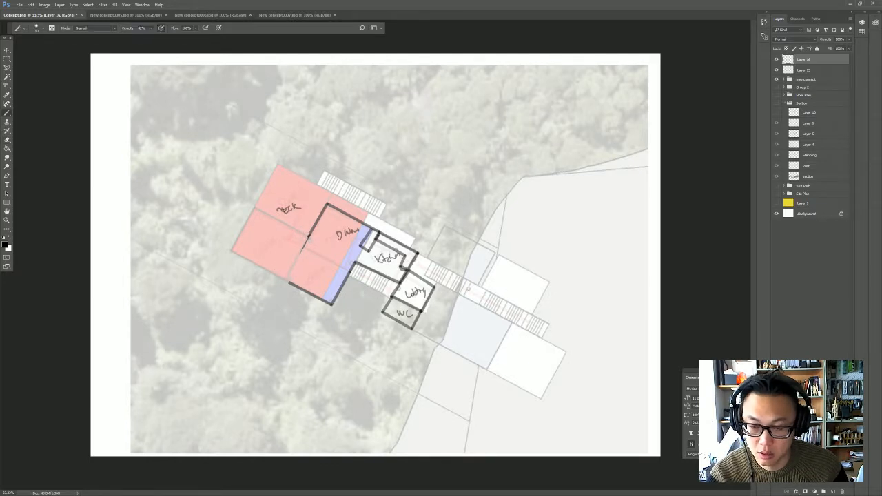
key(bracketright)
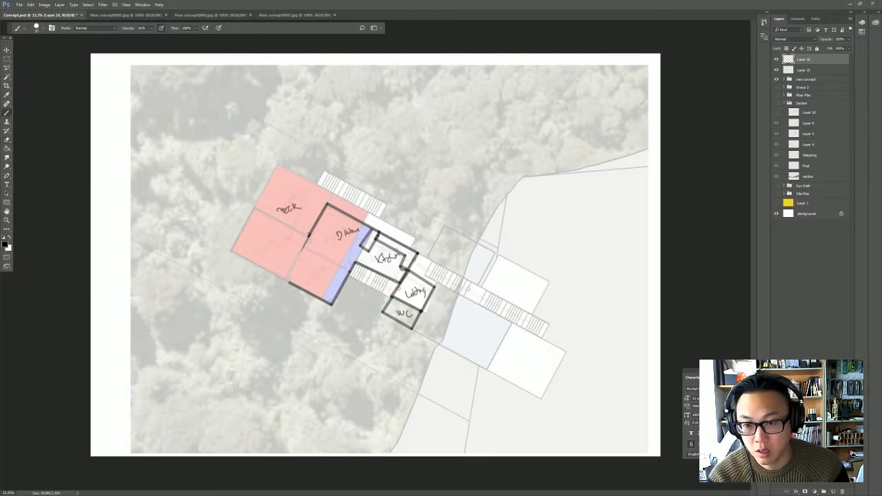
mouse_move(309, 235)
mouse_down()
mouse_move(286, 279)
mouse_move(312, 282)
mouse_up()
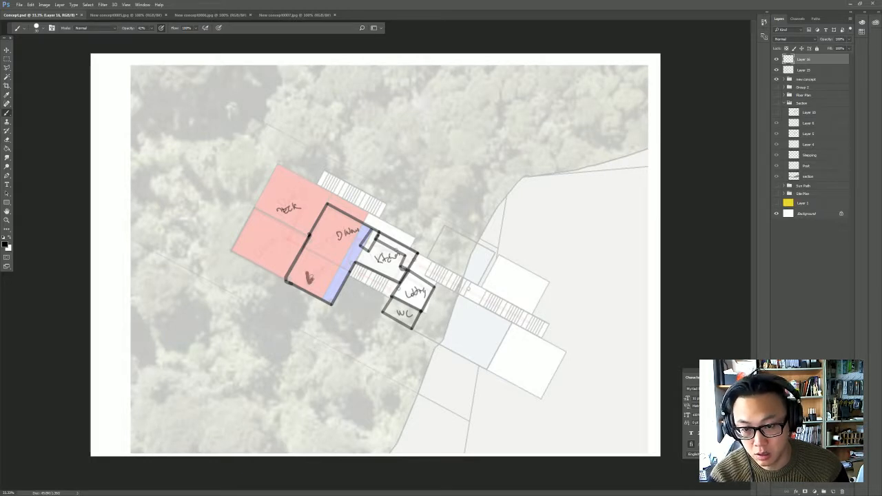
key(ctrl+z)
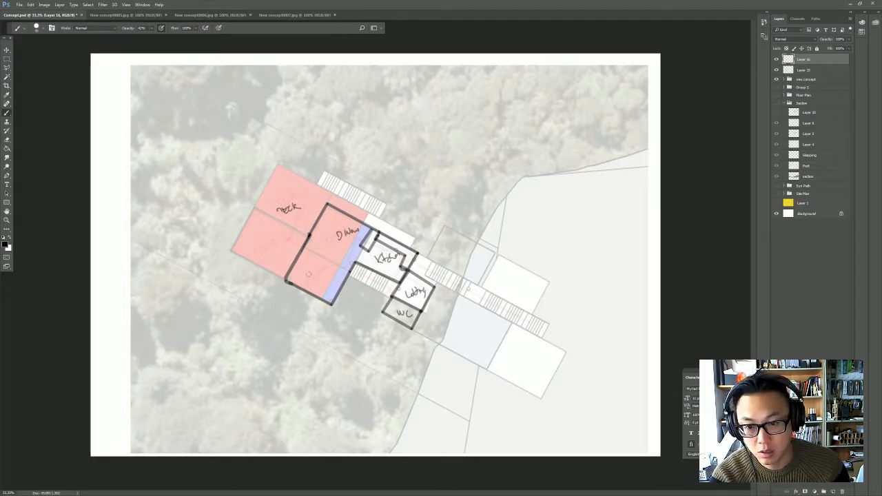
drag(308, 273, 333, 275)
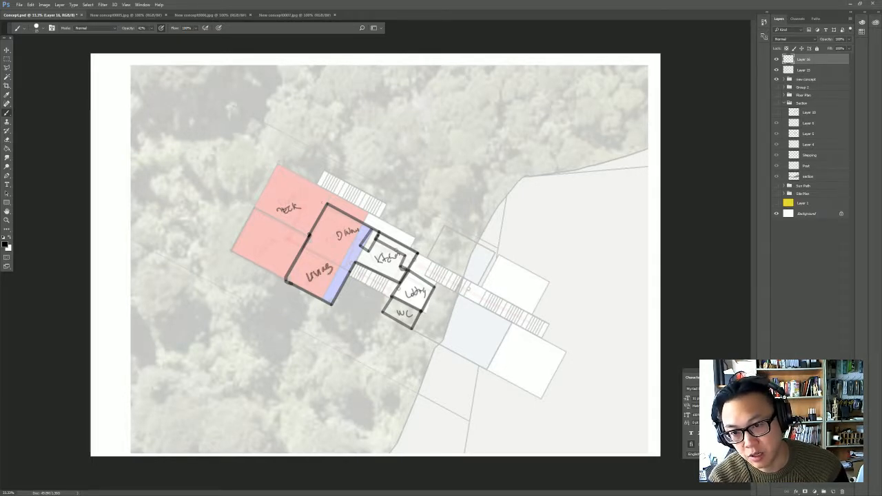
- Outline a narrow deck strip with thin lines along the outer wall of dining and living, and handwrite Deck inside it
mouse_move(326, 205)
mouse_down()
mouse_move(304, 195)
mouse_move(263, 267)
mouse_move(287, 281)
mouse_up()
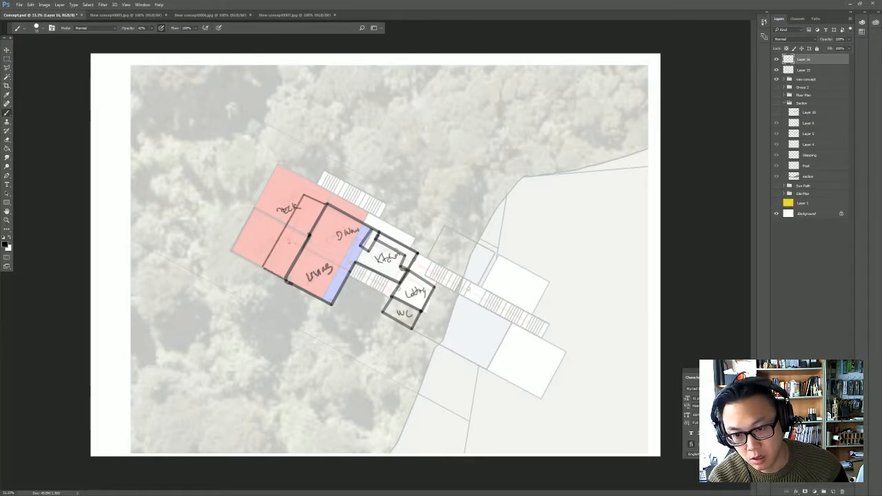
mouse_move(289, 241)
mouse_down()
mouse_move(290, 251)
mouse_move(292, 234)
mouse_move(308, 231)
mouse_up()
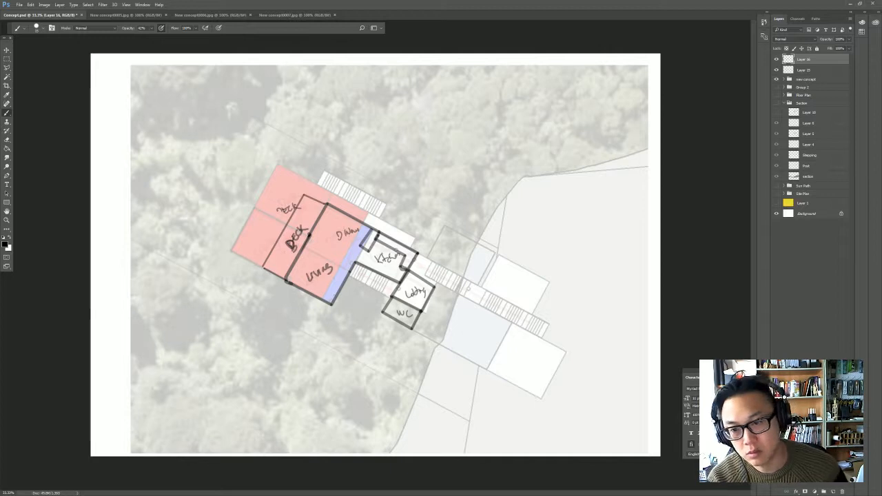
- In red, trace circulation routes from the entry stairs into the lobby, on to the WC and side stairs, and through the kitchen to dining
click(6, 243)
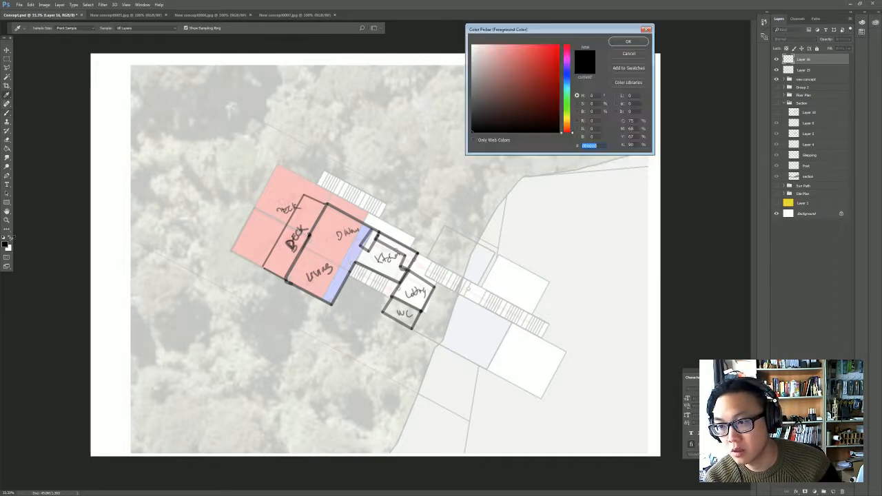
click(558, 48)
click(628, 41)
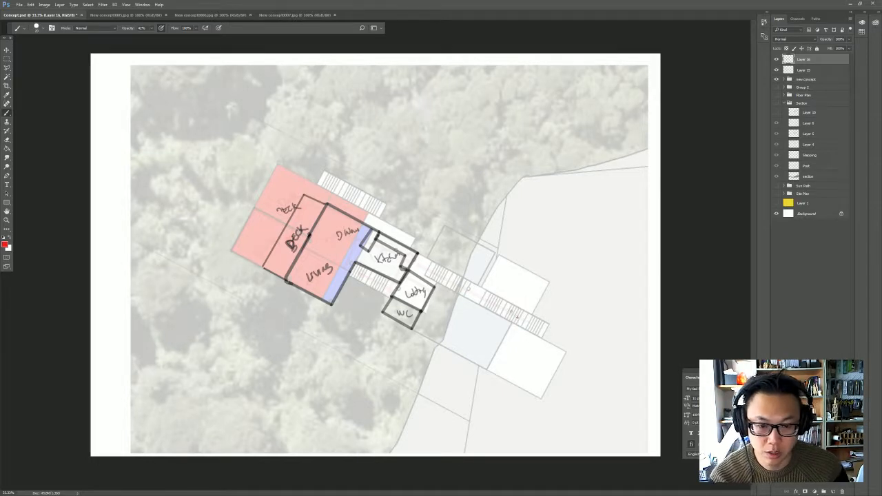
mouse_move(421, 271)
mouse_down()
mouse_move(519, 318)
mouse_move(418, 268)
mouse_up()
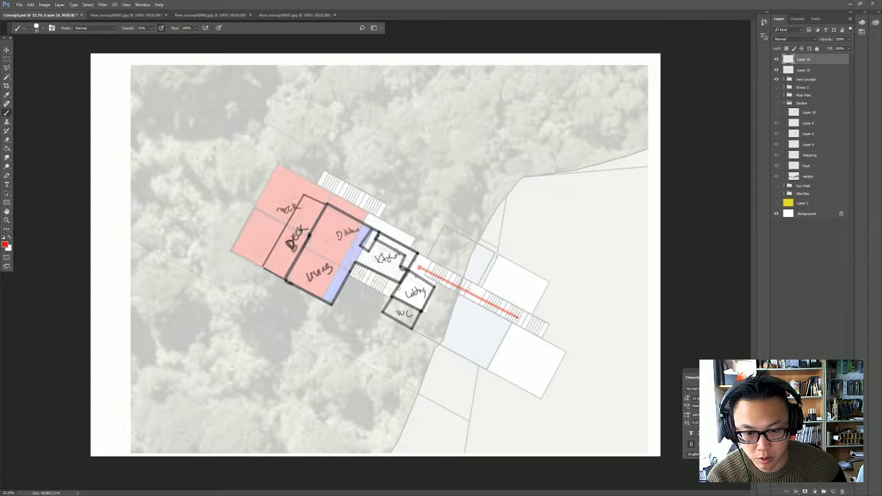
mouse_move(415, 277)
mouse_down()
mouse_move(422, 289)
mouse_move(407, 279)
mouse_move(419, 268)
mouse_up()
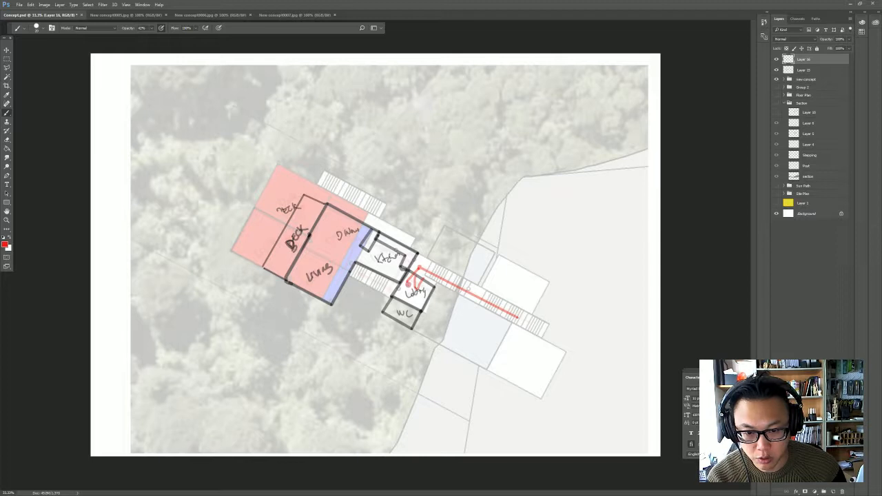
mouse_move(376, 282)
mouse_down()
mouse_move(408, 288)
mouse_move(417, 315)
mouse_up()
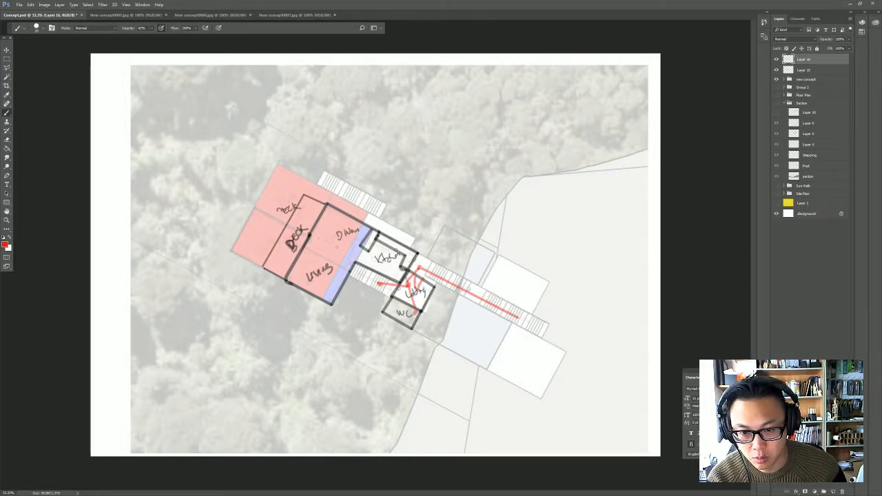
drag(405, 277, 319, 238)
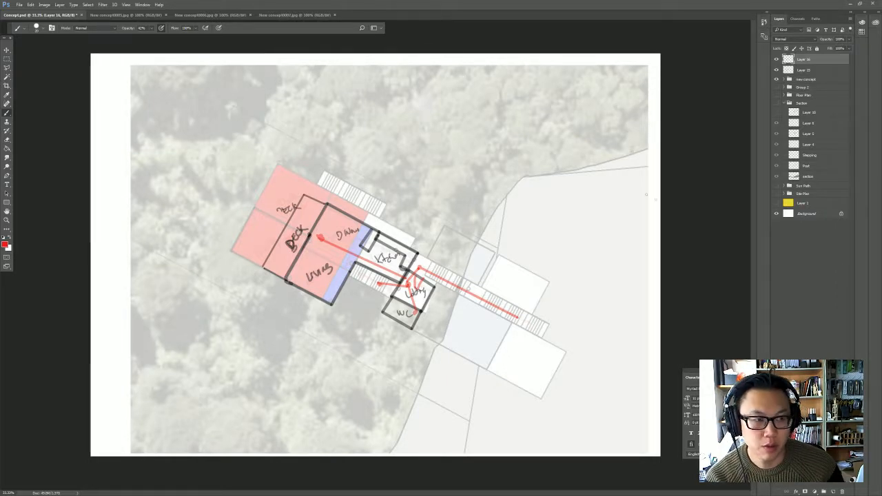
- Add a new layer, fade the first plan sketch to about 30% opacity, and make the new layer active with black as the brush colour
click(834, 491)
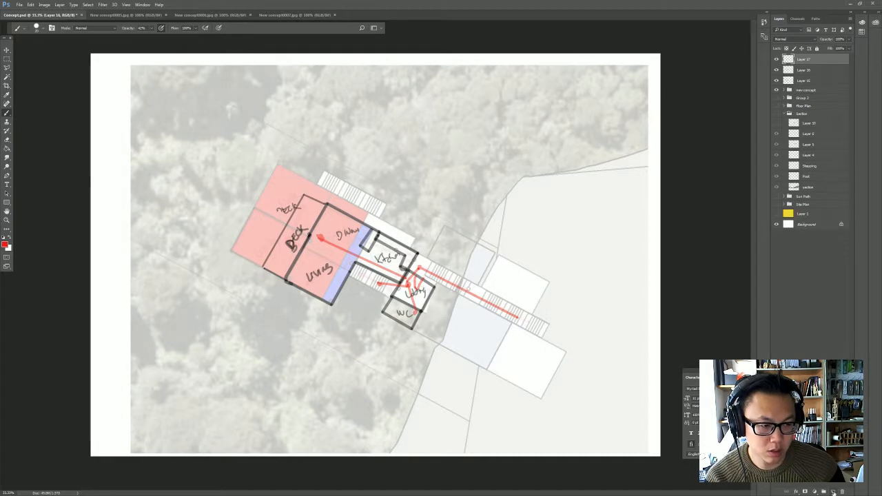
click(824, 72)
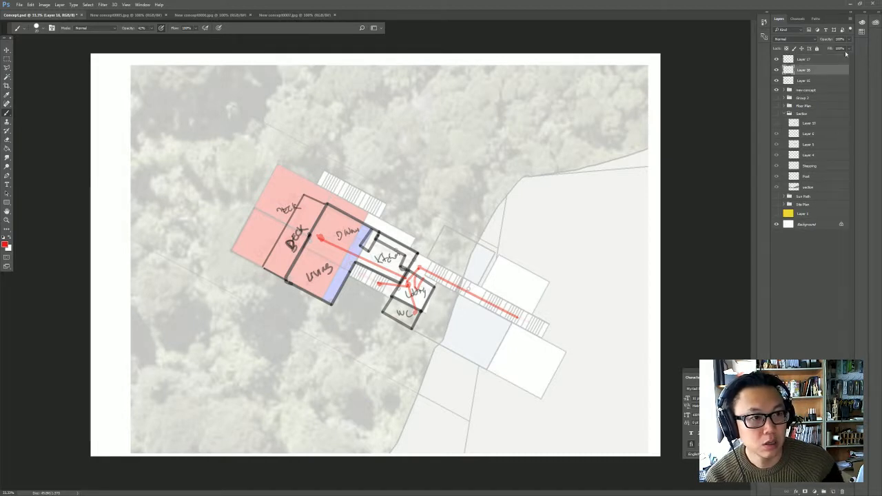
click(849, 40)
click(828, 49)
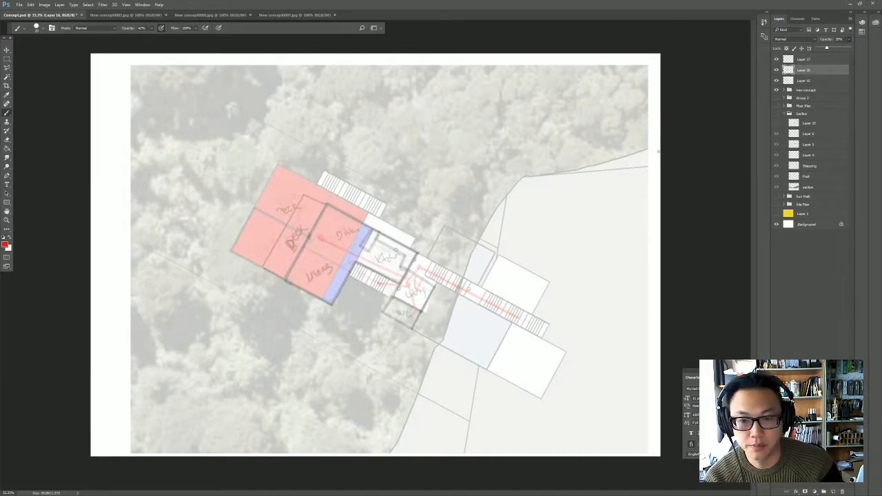
click(5, 238)
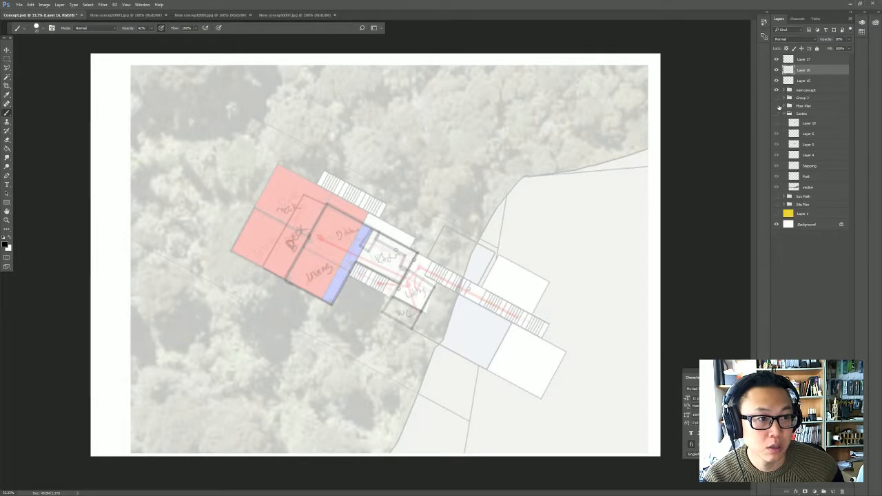
click(818, 60)
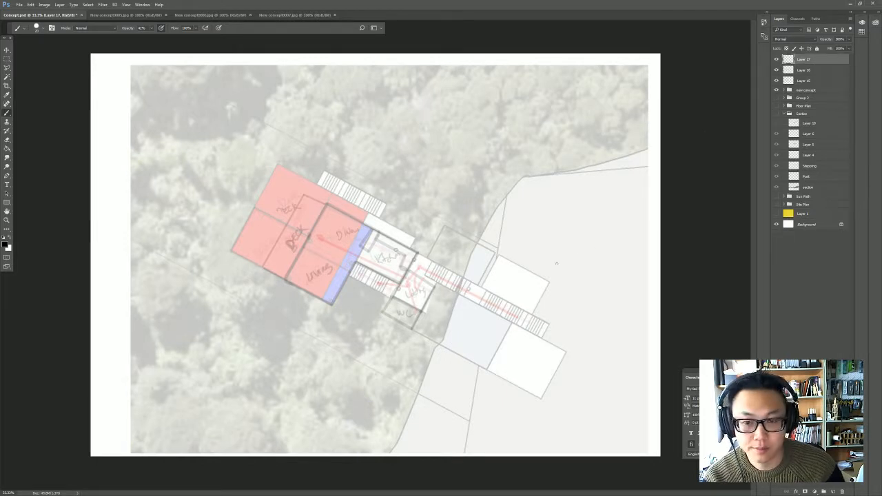
- Draw the long rectangular outer walls of a second plan option, from the kitchen's outer corner across the faded dining and deck areas
shift+click(285, 180)
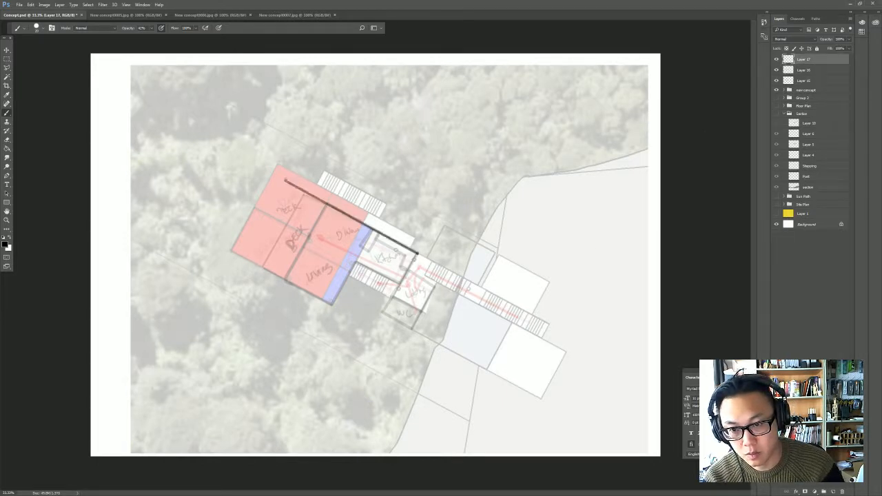
shift+click(262, 224)
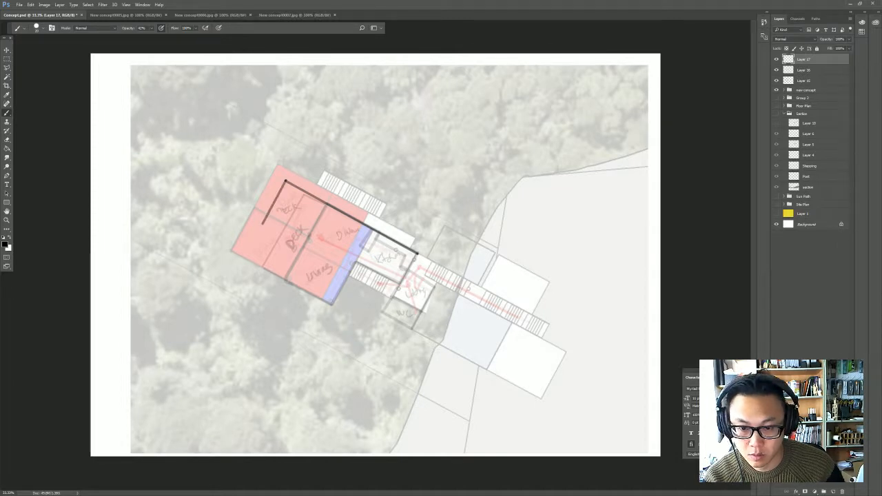
shift+click(348, 275)
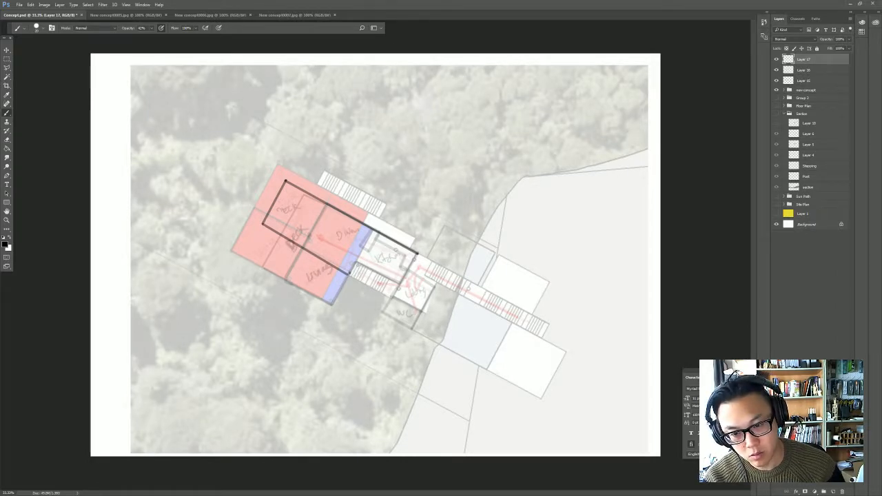
- Draw the kitchen's stair-side wall and the outline of the lobby and WC block, closing it at the kitchen's outer corner
shift+click(357, 263)
shift+click(400, 284)
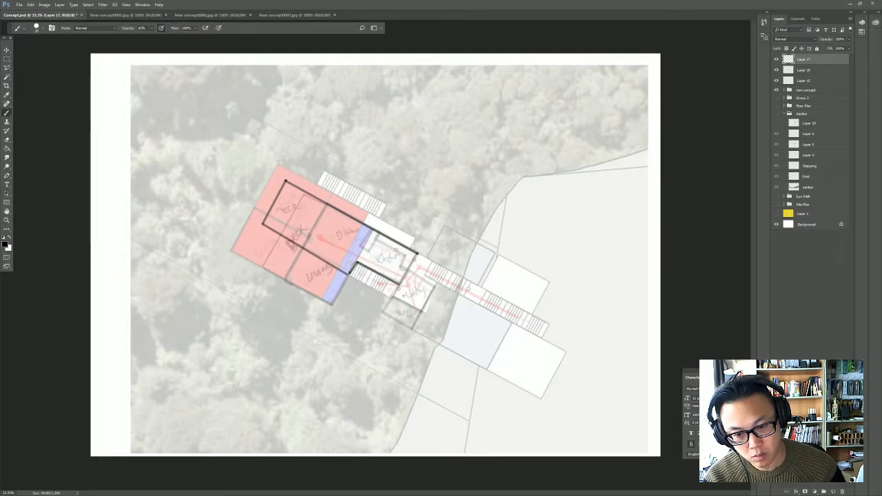
shift+click(383, 312)
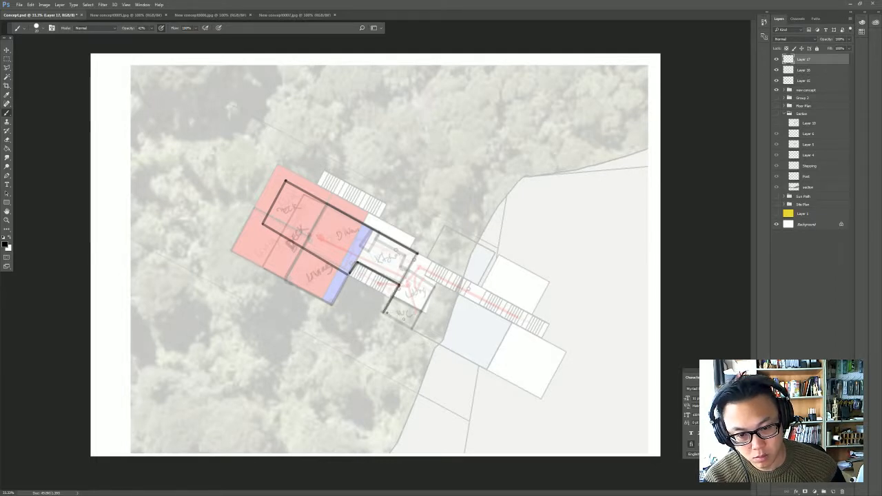
shift+click(414, 328)
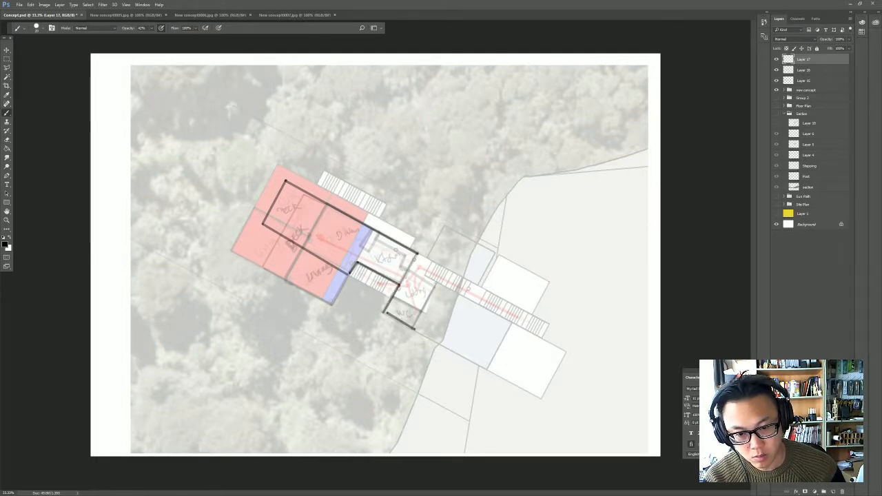
shift+click(435, 283)
shift+click(408, 268)
shift+click(418, 253)
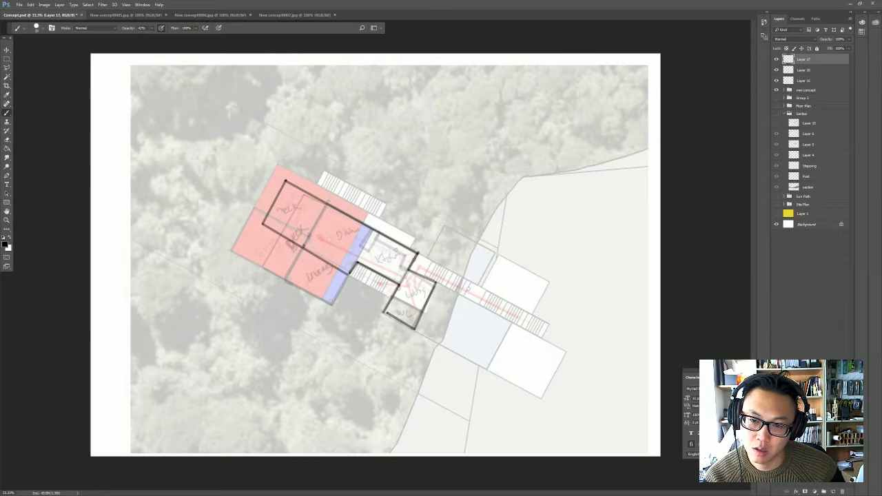
- Add partition walls between the rooms and handwrite Living, Dining, Kitchen and Lobby in their spaces
shift+click(328, 202)
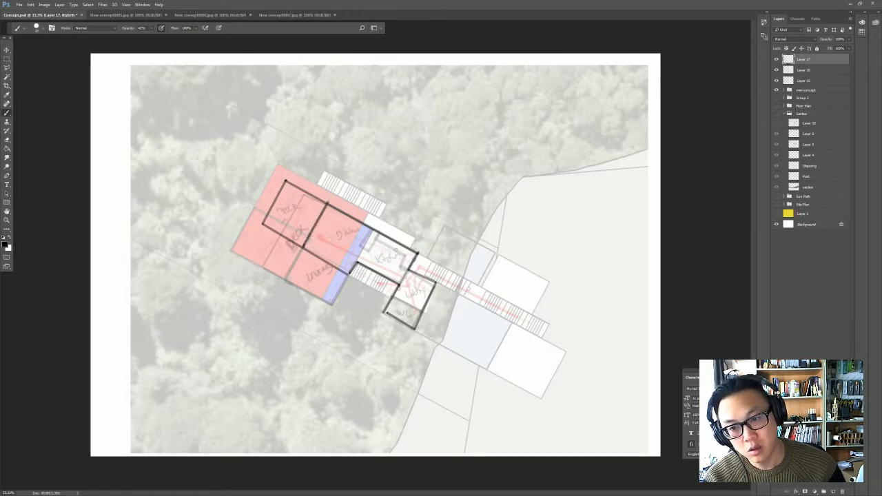
drag(368, 234, 358, 261)
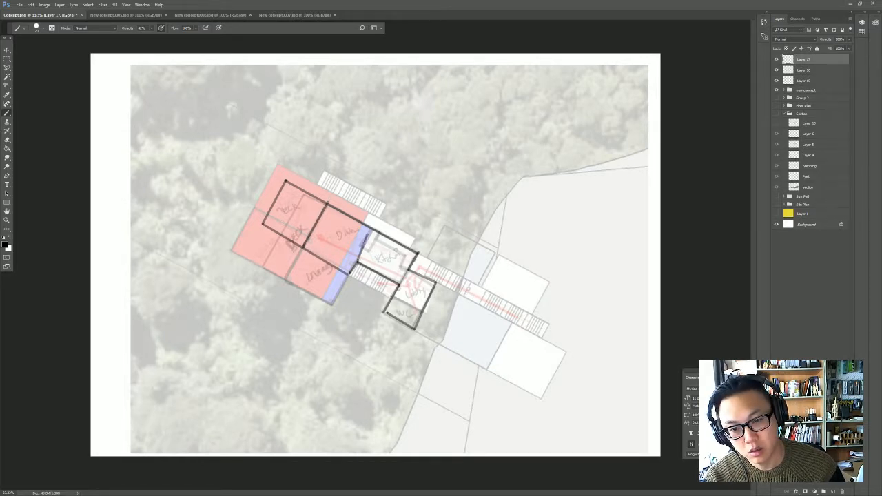
drag(285, 224, 304, 201)
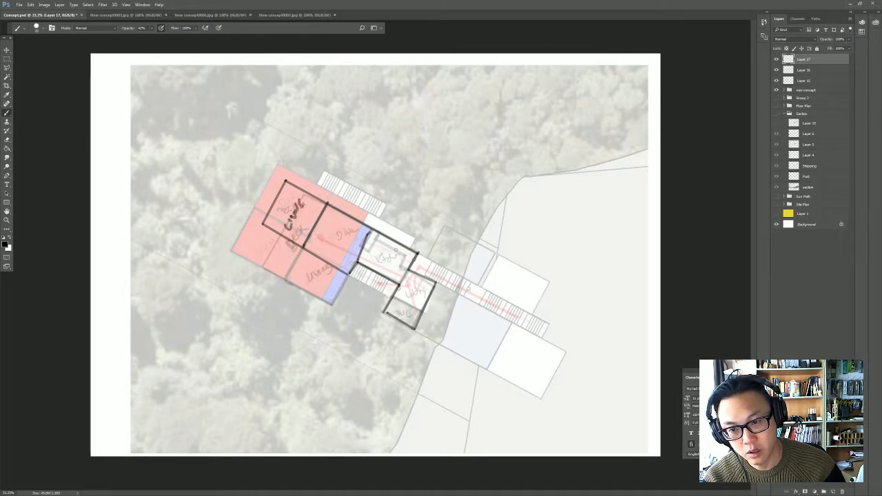
drag(327, 245, 348, 220)
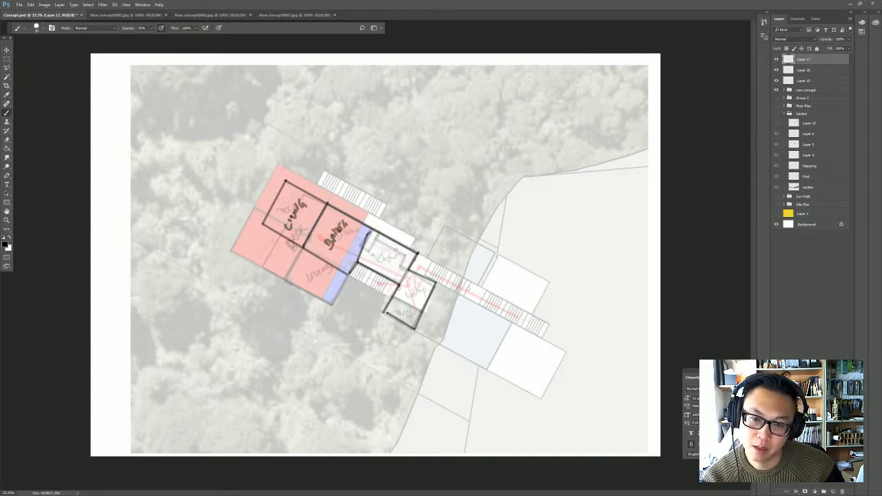
drag(370, 258, 413, 246)
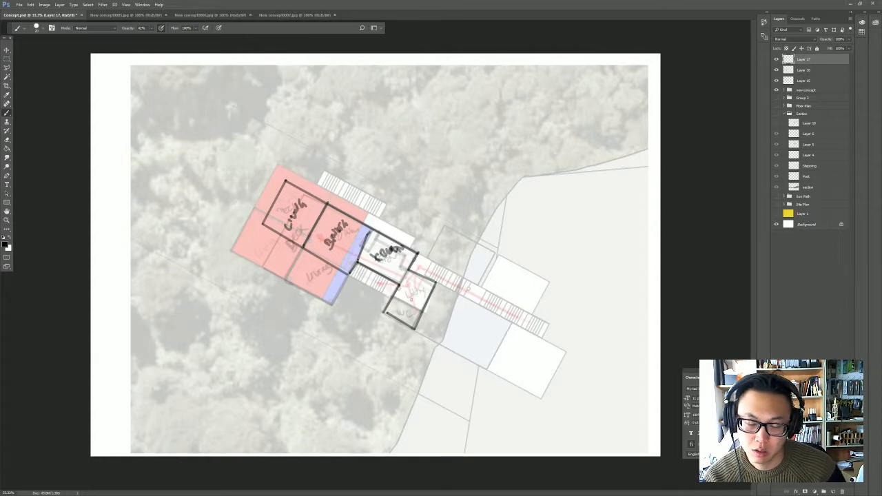
drag(408, 299, 425, 284)
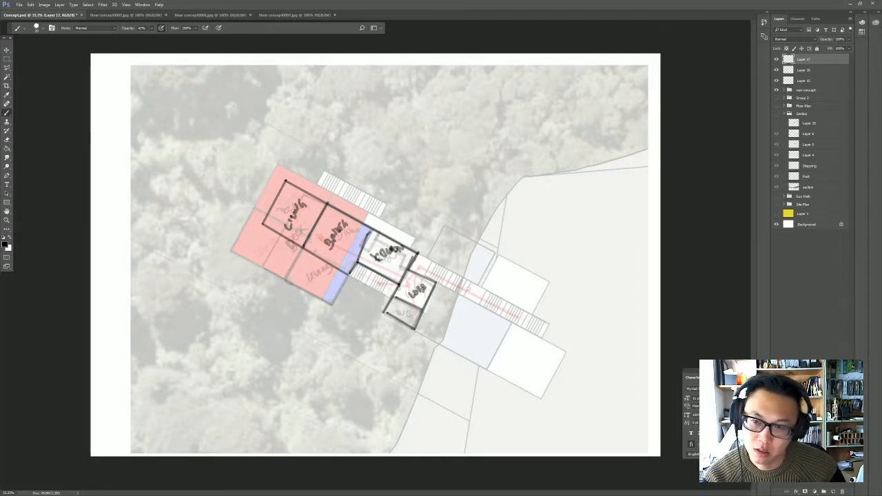
- Outline a deck beyond the outer end of the living room and handwrite Deck inside it
mouse_move(226, 205)
mouse_down()
mouse_move(263, 225)
mouse_move(246, 207)
mouse_move(271, 188)
mouse_up()
shift+click(253, 166)
shift+click(286, 180)
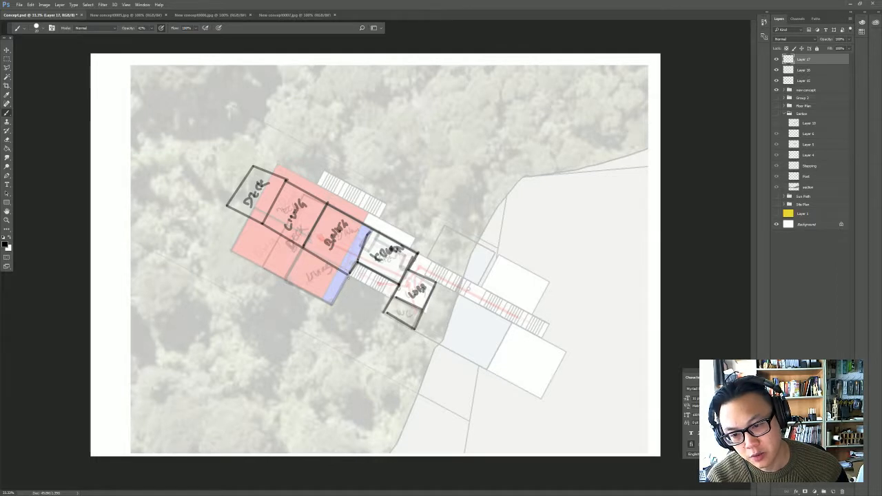
shift+click(332, 306)
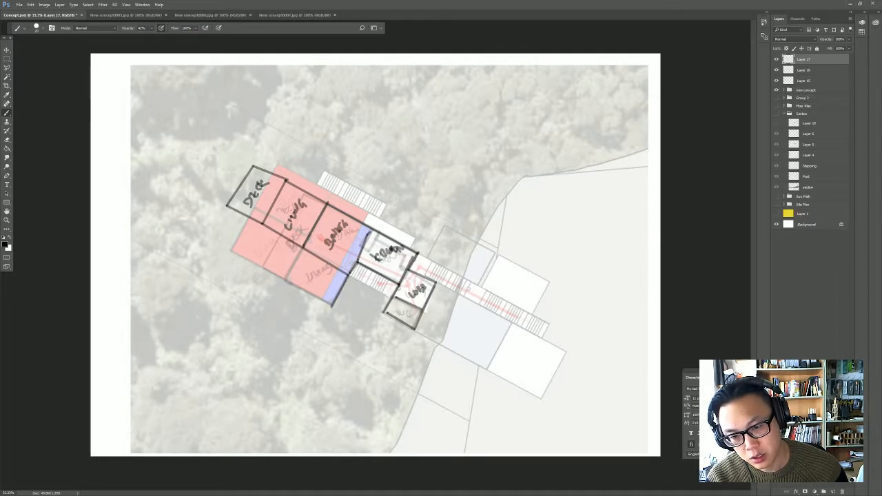
key(ctrl+z)
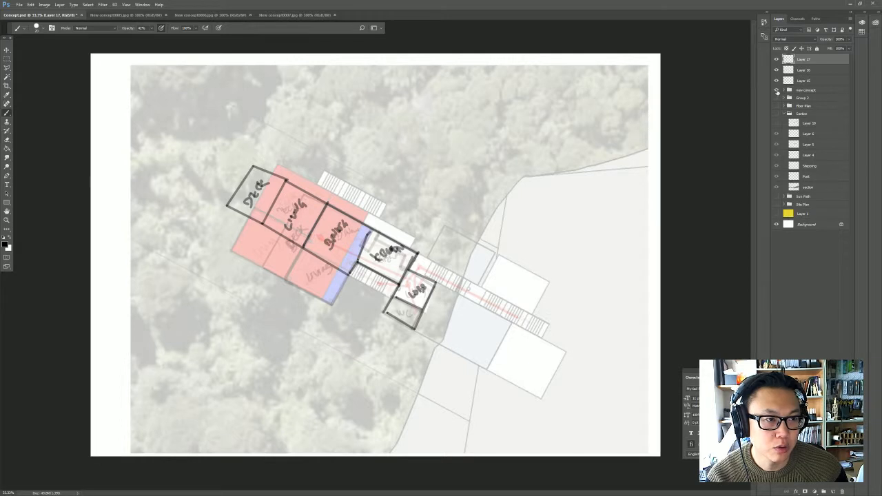
- Hide the main floor layer in the new concept group to use the bottom floor underlay, add a new layer, and hide the second plan sketch
click(777, 90)
click(777, 91)
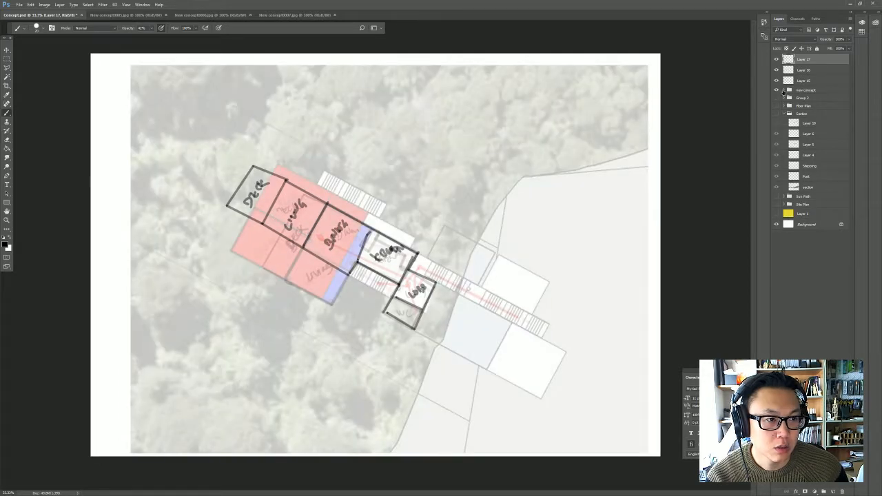
click(784, 91)
click(777, 110)
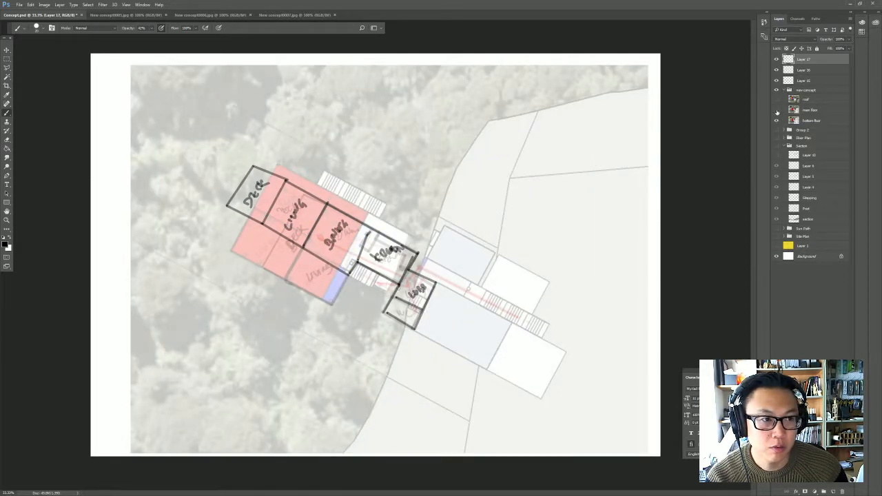
click(777, 121)
click(777, 121)
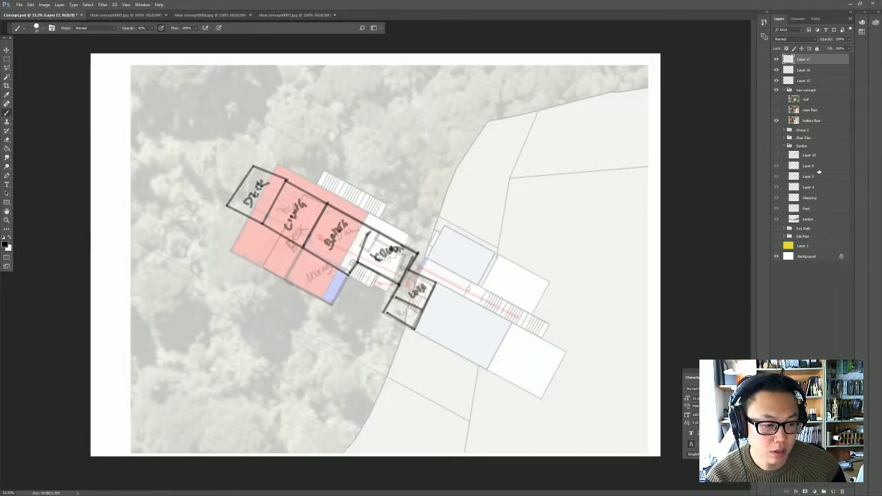
click(833, 491)
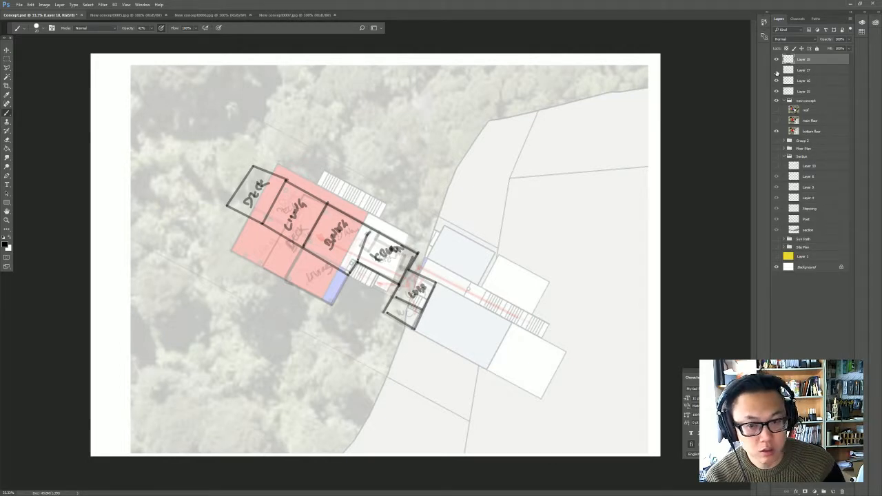
click(777, 69)
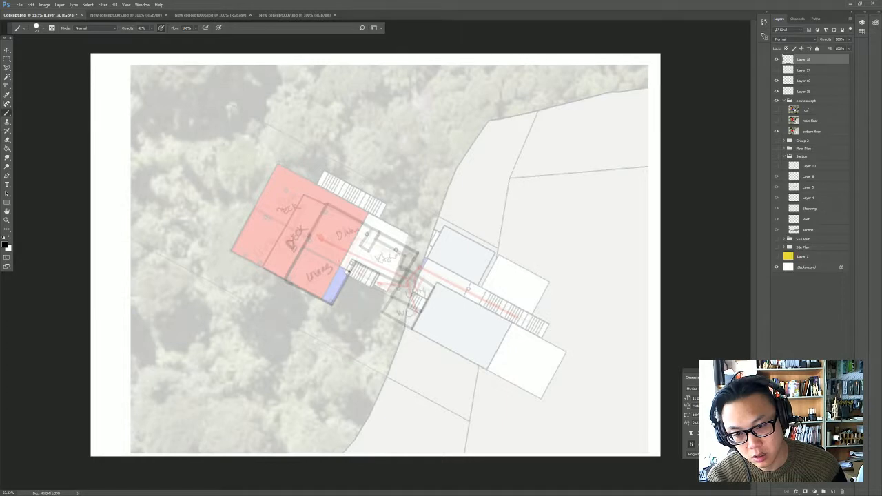
- Outline the bathroom block on the bottom floor and the long bedroom block across the corridor, starting from the stairs
mouse_move(349, 272)
mouse_down()
mouse_move(303, 247)
mouse_move(287, 280)
mouse_move(335, 303)
mouse_move(345, 264)
mouse_up()
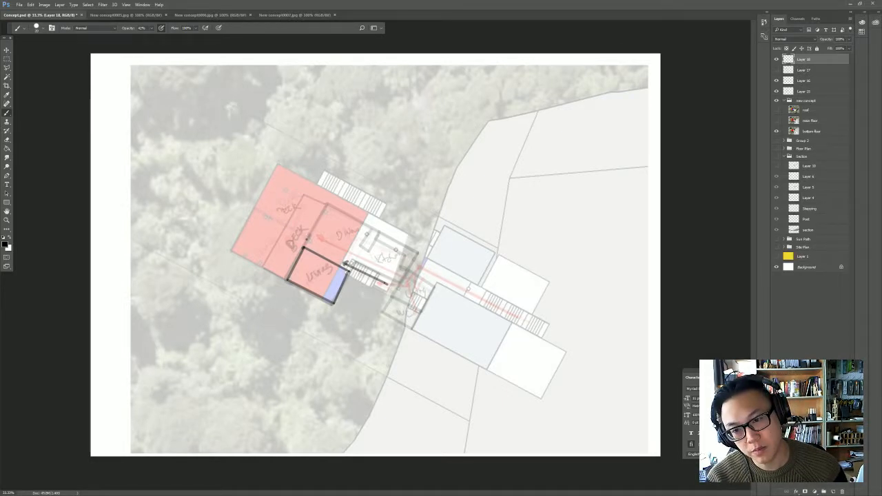
shift+click(245, 206)
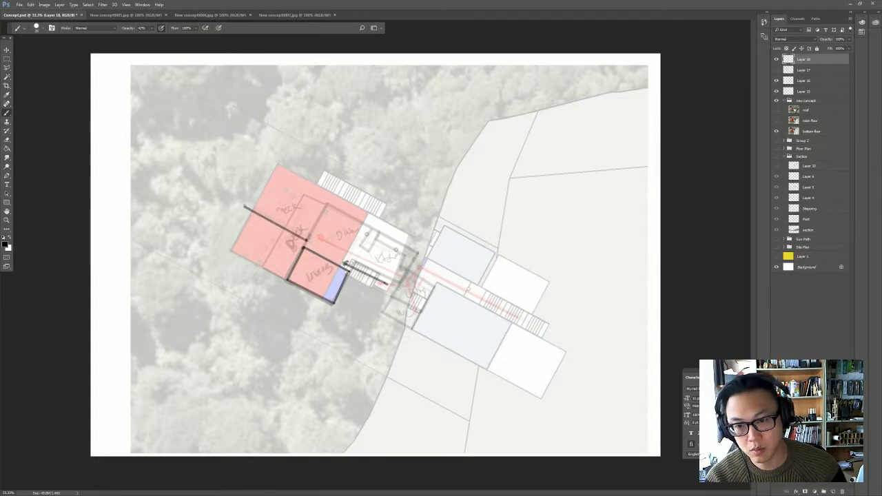
shift+click(264, 161)
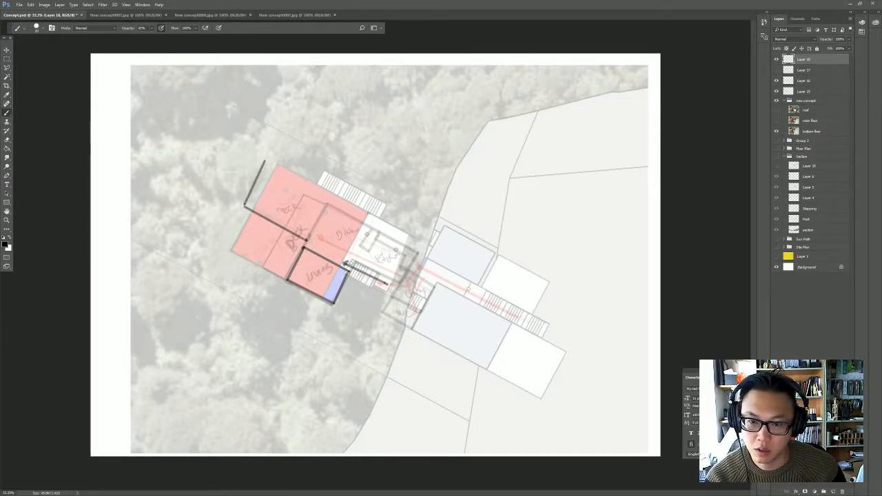
shift+click(370, 214)
shift+click(344, 257)
shift+click(306, 242)
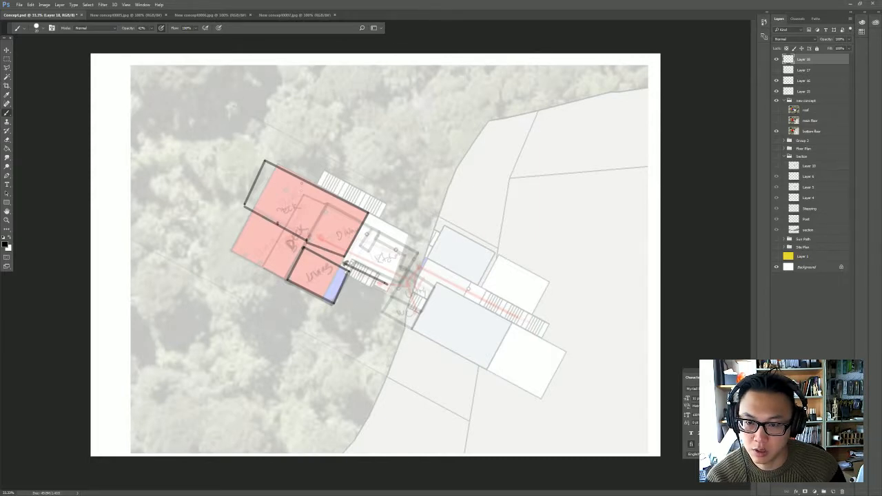
- Divide the bedroom block into three rooms with two partition walls and close off the corridor's far end with door marks
shift+click(299, 183)
shift+click(334, 198)
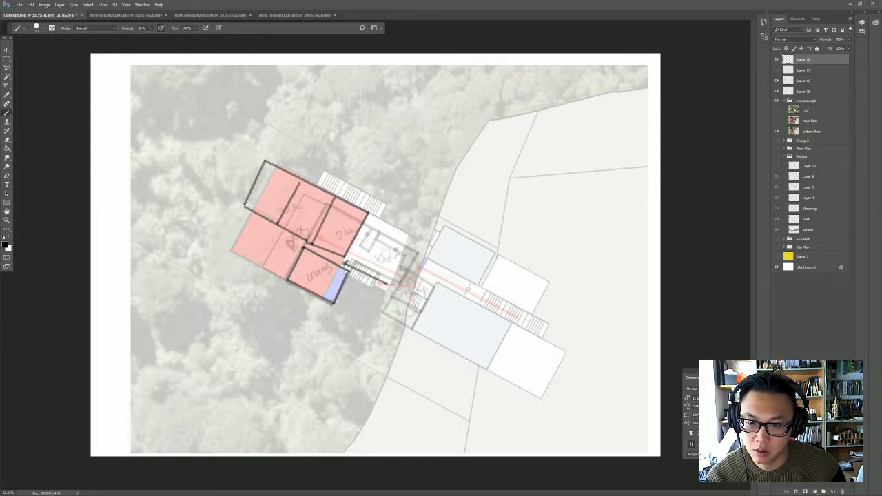
shift+click(272, 235)
shift+click(278, 223)
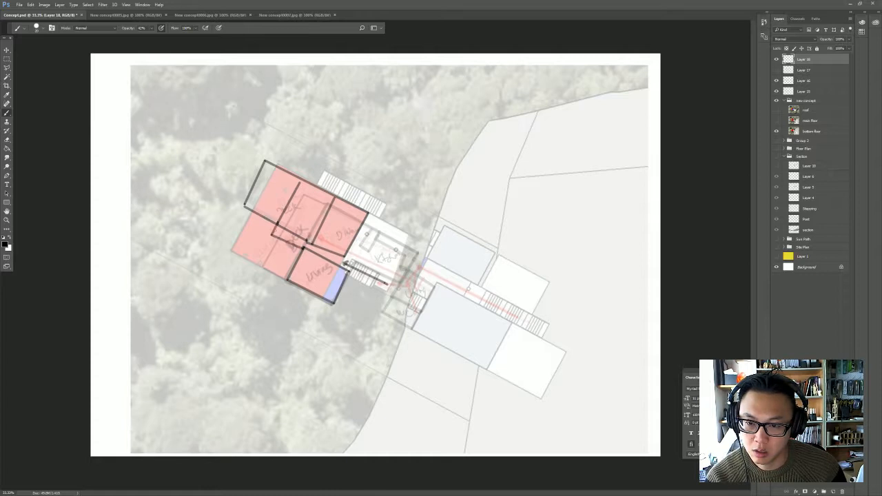
shift+click(262, 228)
shift+click(268, 220)
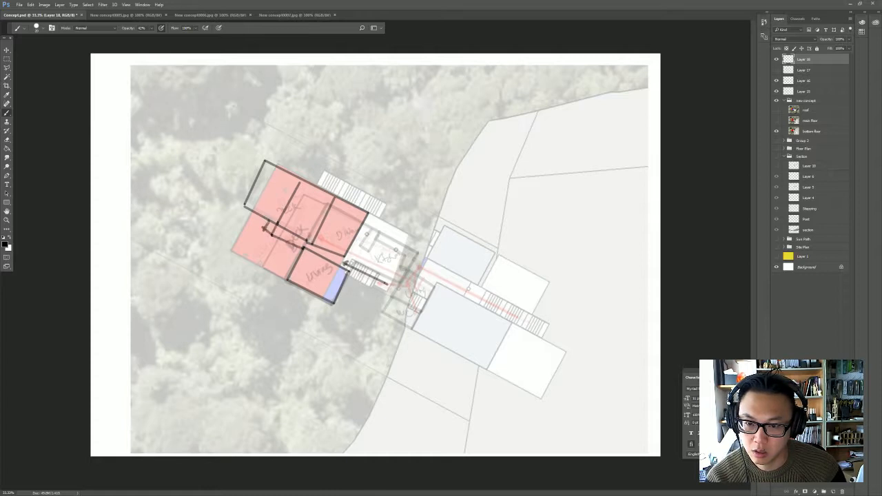
- Handwrite WC, Bed, Bed and Master in the bottom floor rooms and draw circulation arrows along the corridor into them
click(336, 259)
shift+click(324, 278)
mouse_move(325, 271)
mouse_down()
mouse_move(334, 275)
mouse_move(319, 277)
mouse_up()
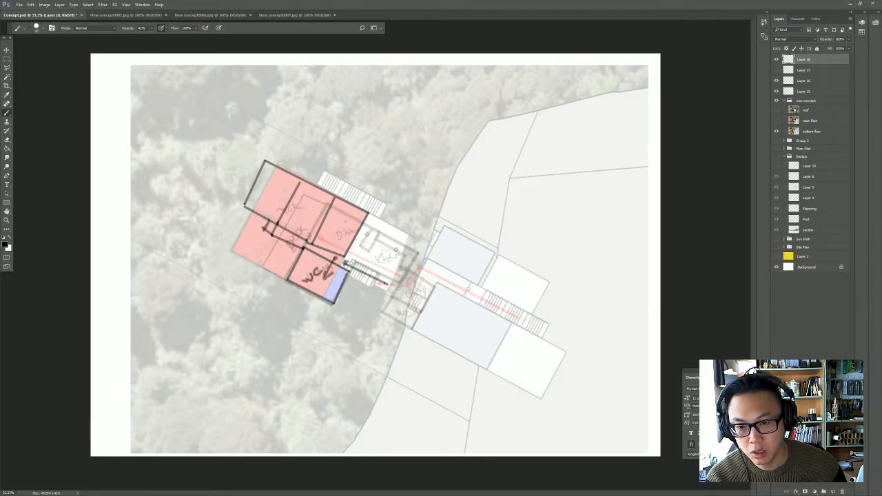
mouse_move(332, 238)
mouse_down()
mouse_move(350, 219)
mouse_move(304, 215)
mouse_move(320, 211)
mouse_up()
drag(265, 207, 294, 177)
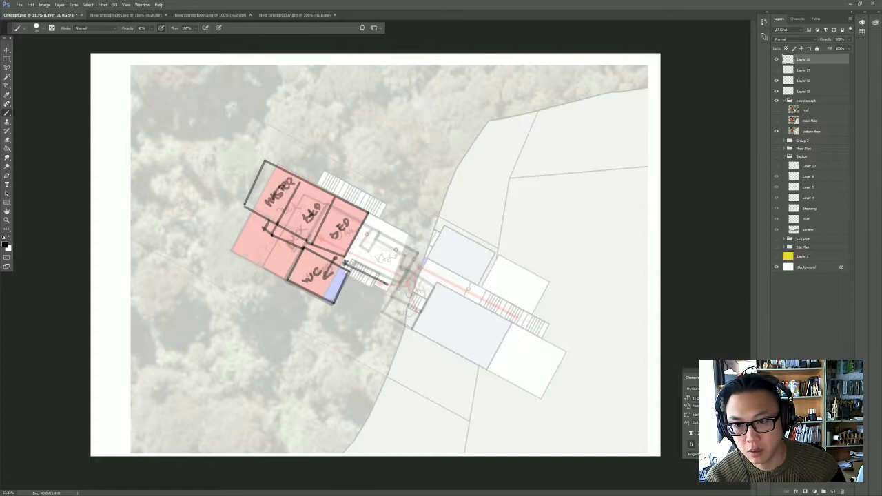
mouse_move(344, 261)
mouse_down()
mouse_move(274, 230)
mouse_move(279, 213)
mouse_up()
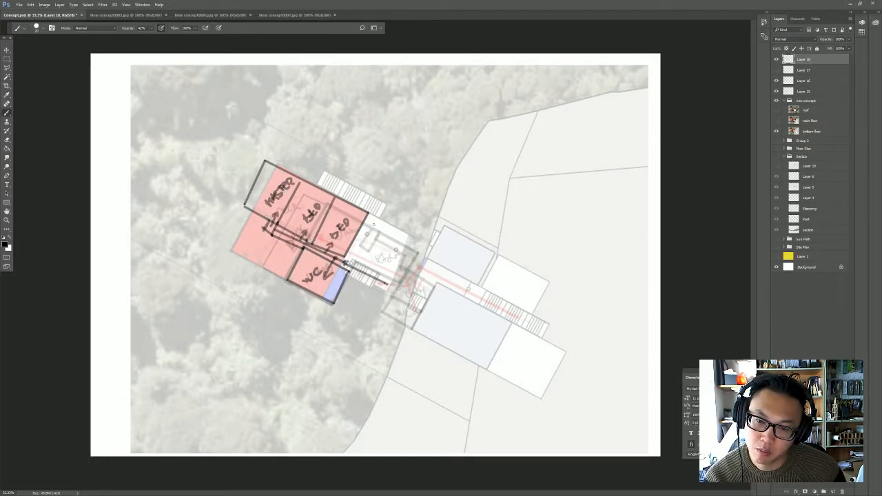
- Outline a room between the bedrooms and the hillside over the old kitchen, label it, and draw an arrow leading outside
mouse_move(377, 218)
mouse_down()
mouse_move(349, 269)
mouse_move(365, 212)
mouse_up()
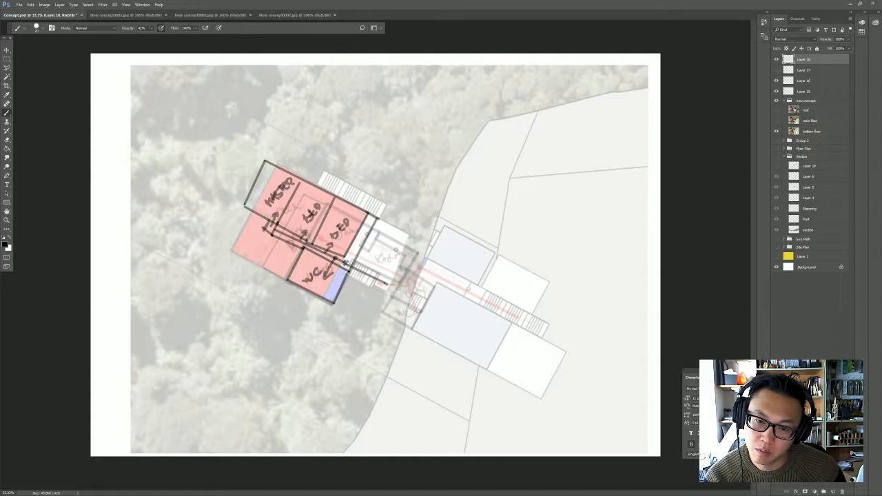
shift+click(419, 243)
shift+click(395, 287)
shift+click(353, 261)
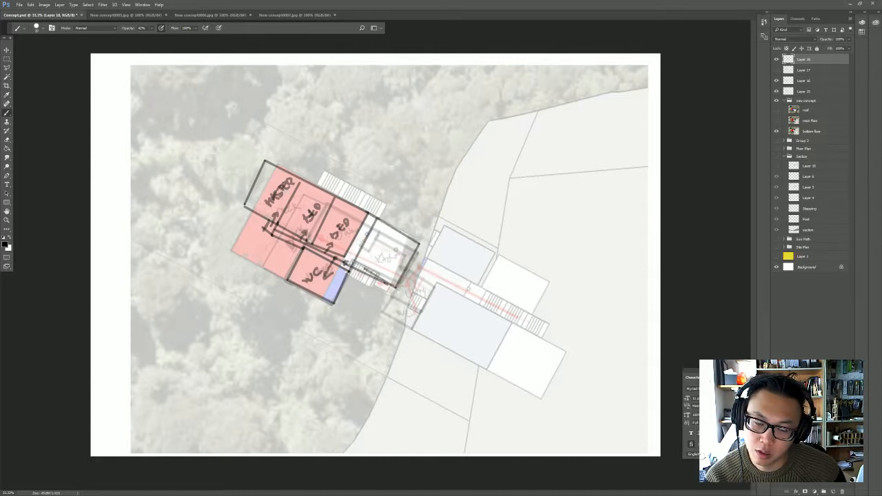
drag(379, 254, 377, 260)
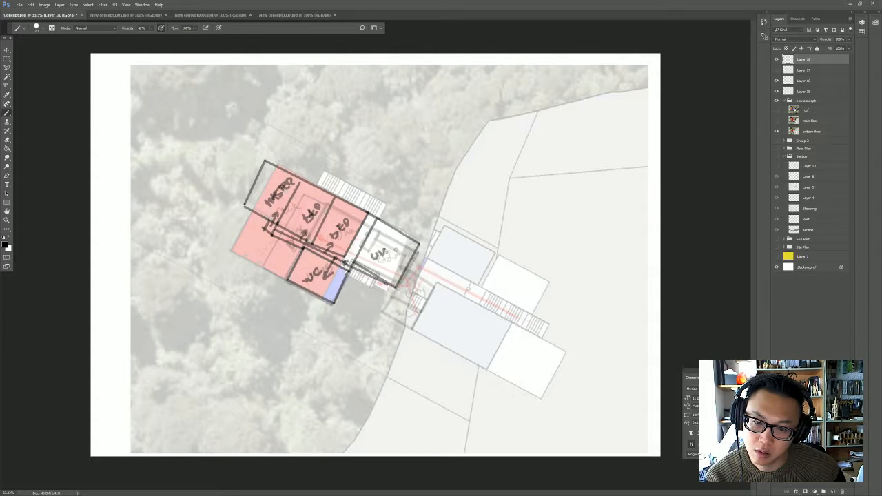
drag(407, 224, 395, 246)
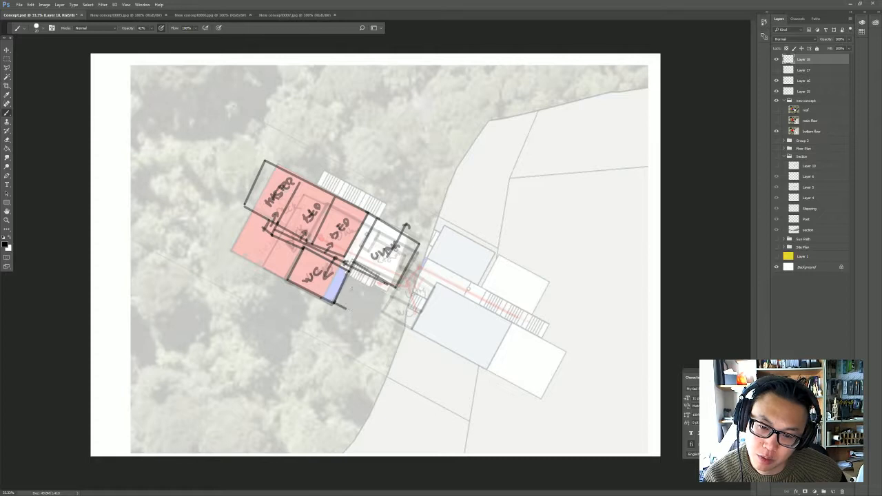
- Add a small room labelled WC on the hill side of the bathroom block and draw a partition inside the block
mouse_move(346, 308)
mouse_down()
mouse_move(355, 283)
mouse_move(345, 277)
mouse_up()
mouse_move(355, 276)
mouse_down()
mouse_move(346, 275)
mouse_move(341, 296)
mouse_up()
drag(335, 260, 318, 295)
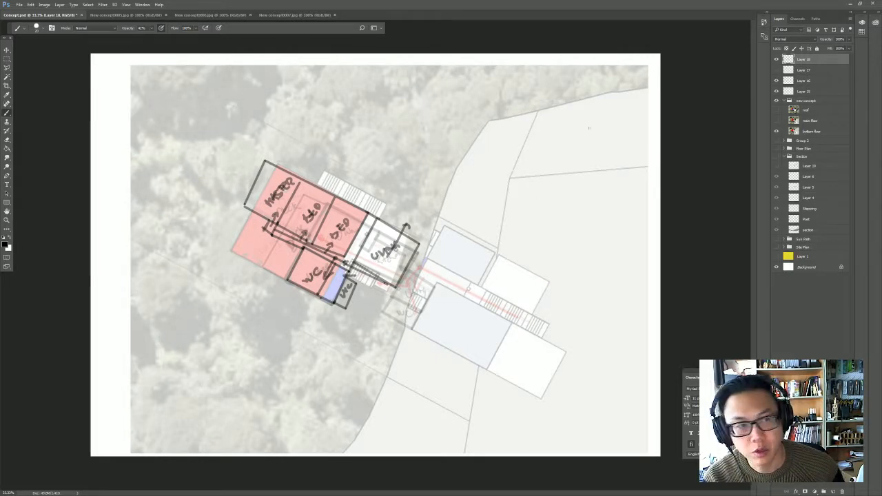
- Switch from Layer 18 to the main floor sketch on Layer 17, label the WC, and outline and label a small room beyond it
click(777, 59)
click(777, 70)
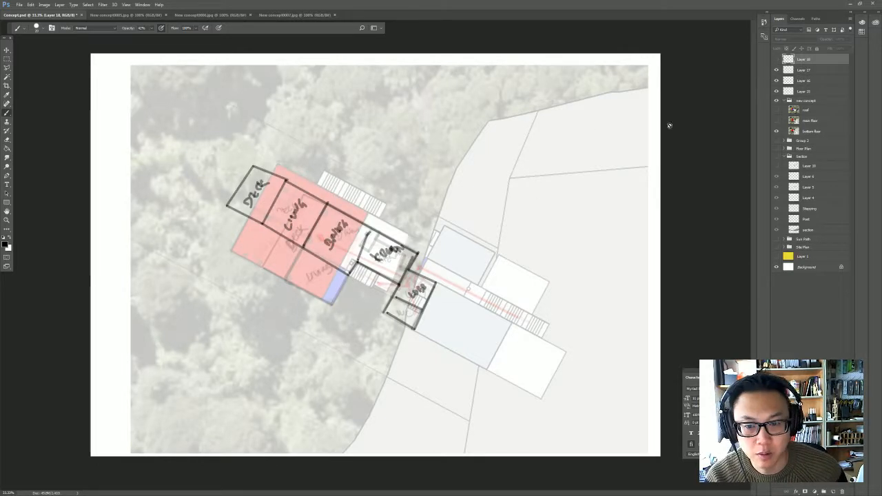
click(401, 313)
click(444, 183)
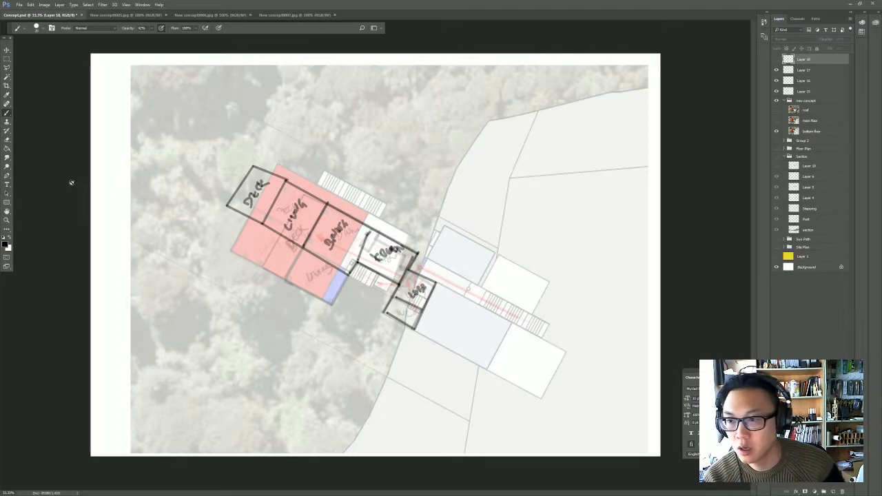
click(808, 70)
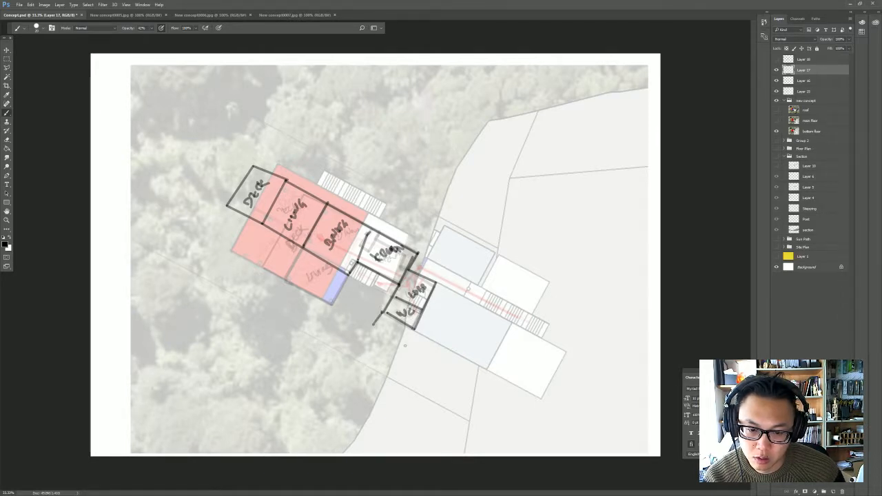
mouse_move(405, 345)
mouse_down()
mouse_move(374, 324)
mouse_move(395, 328)
mouse_up()
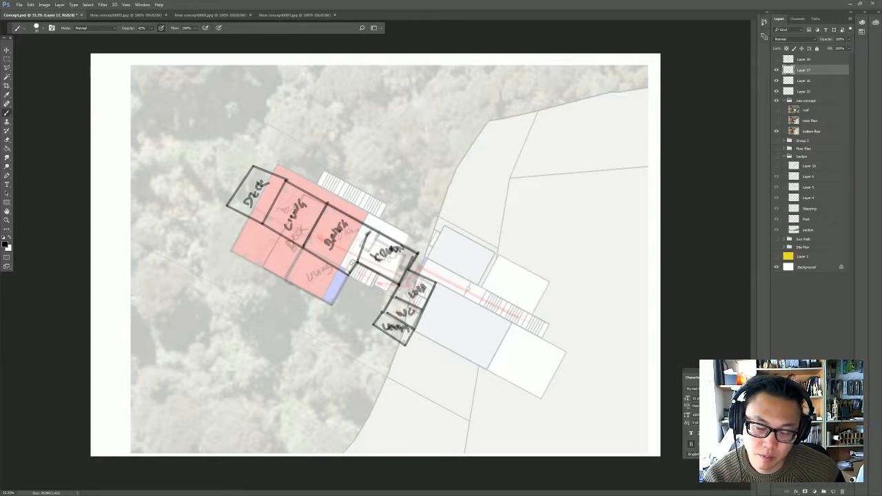
- Hide the main floor sketch, display the bottom floor sketch for review, and hide it again
click(776, 59)
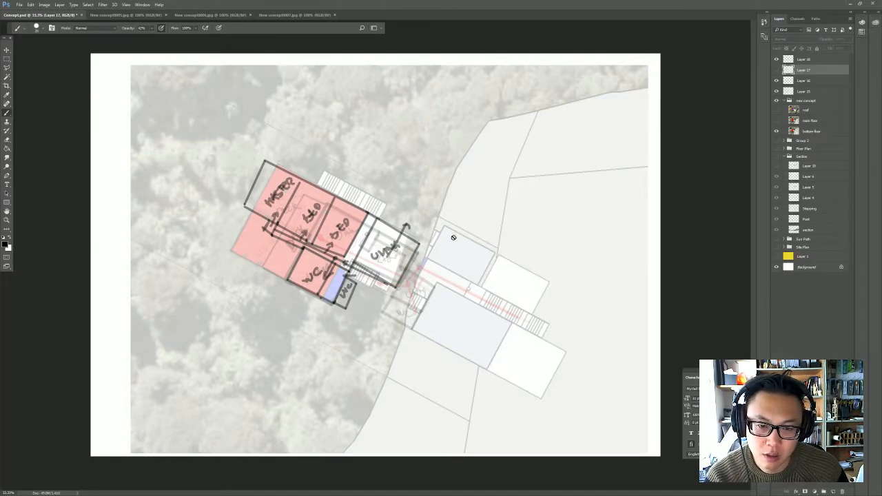
click(778, 59)
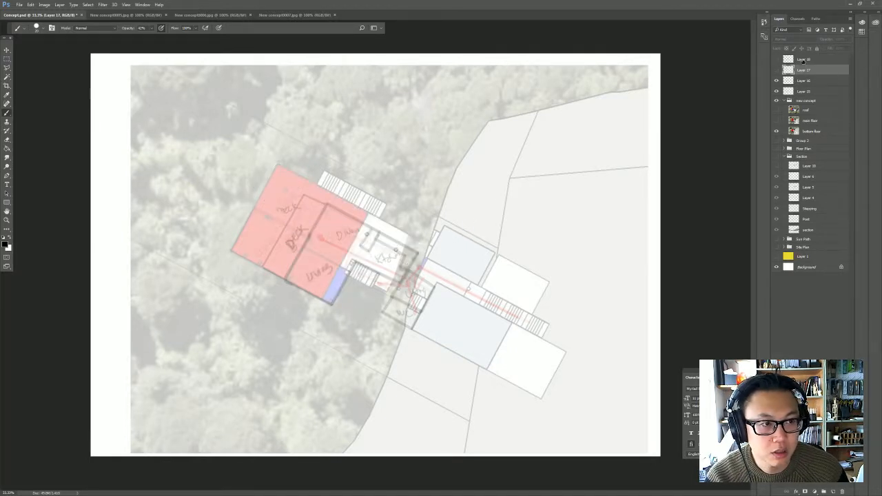
click(803, 61)
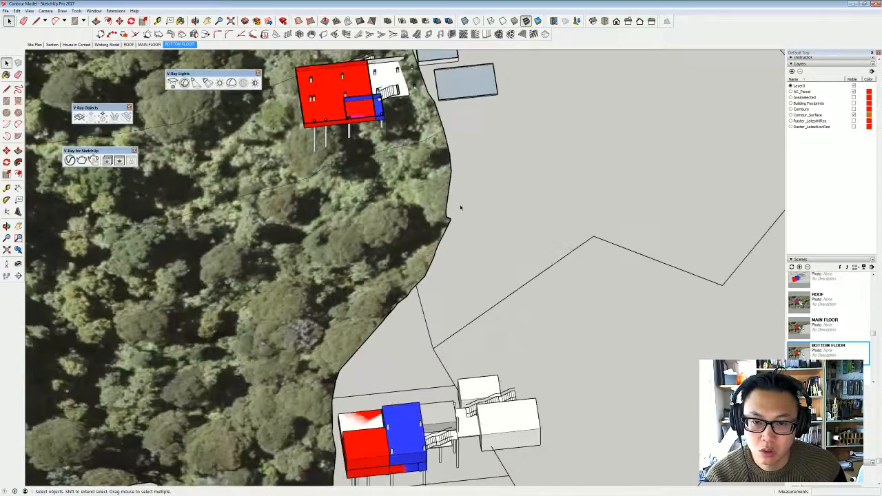
- Switch to the SketchUp contour model and turn off section cuts in the style's modeling settings
mouse_move(460, 207)
middle_down()
mouse_move(441, 227)
mouse_move(652, 258)
middle_up()
middle_drag(427, 221, 568, 206)
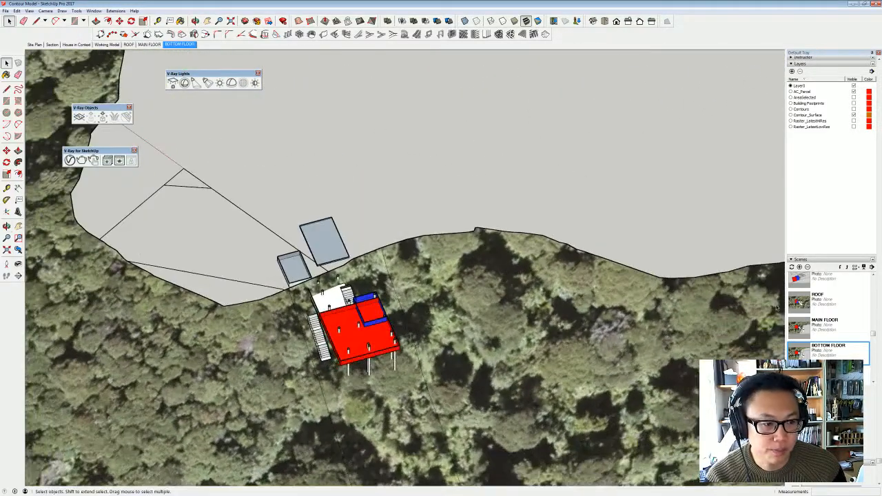
scroll(833, 194, up, 8)
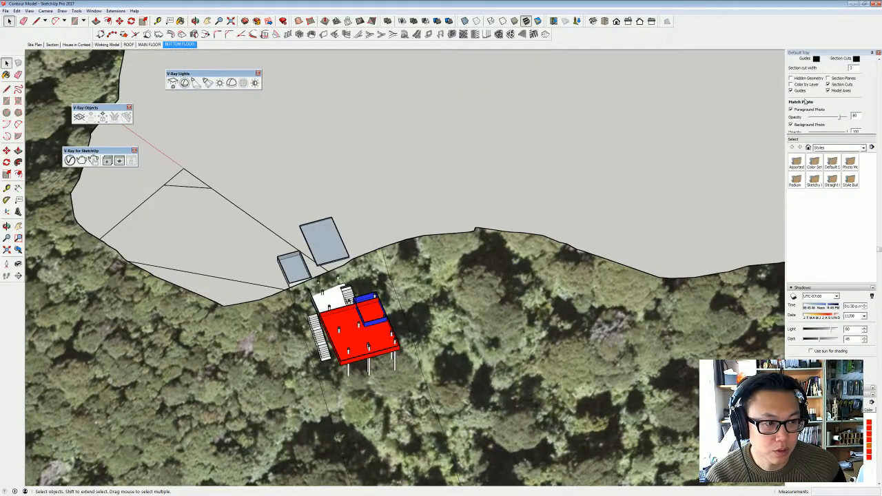
scroll(805, 102, up, 3)
click(831, 209)
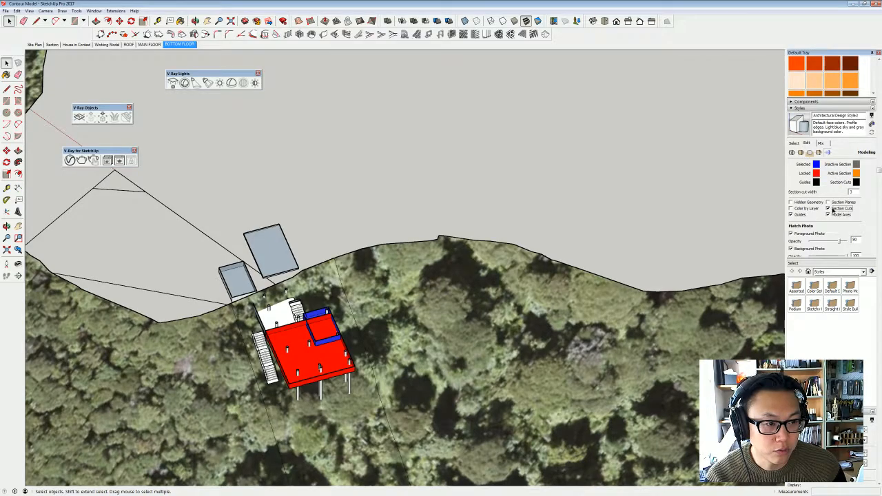
- Open the lower red block for editing and push its side face inward to clear the volume beneath the upper red block
mouse_move(266, 375)
middle_down()
mouse_move(353, 363)
mouse_move(389, 255)
mouse_move(315, 331)
middle_up()
scroll(353, 363, up, 2)
scroll(352, 376, up, 2)
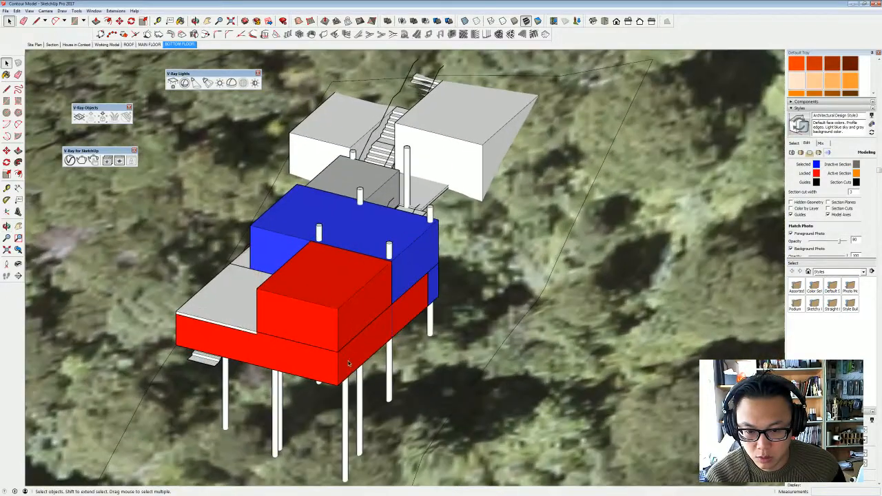
middle_drag(352, 374, 366, 361)
double_click(365, 362)
double_click(365, 361)
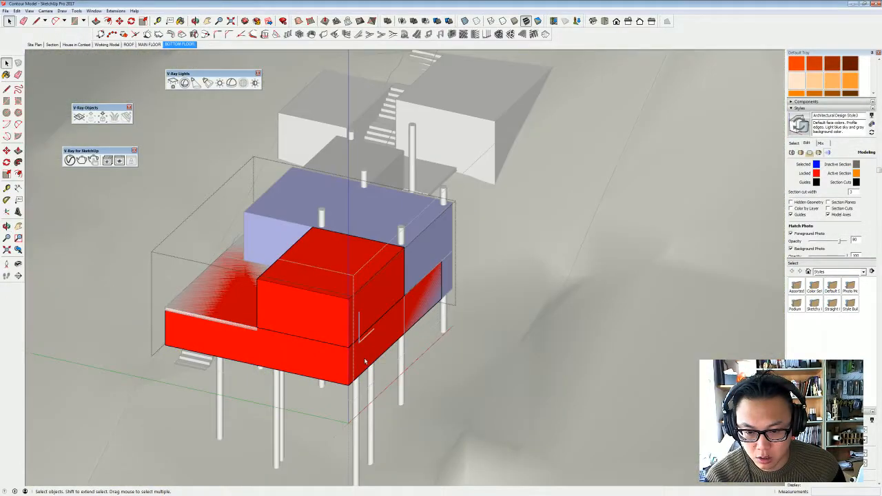
double_click(364, 359)
key(p)
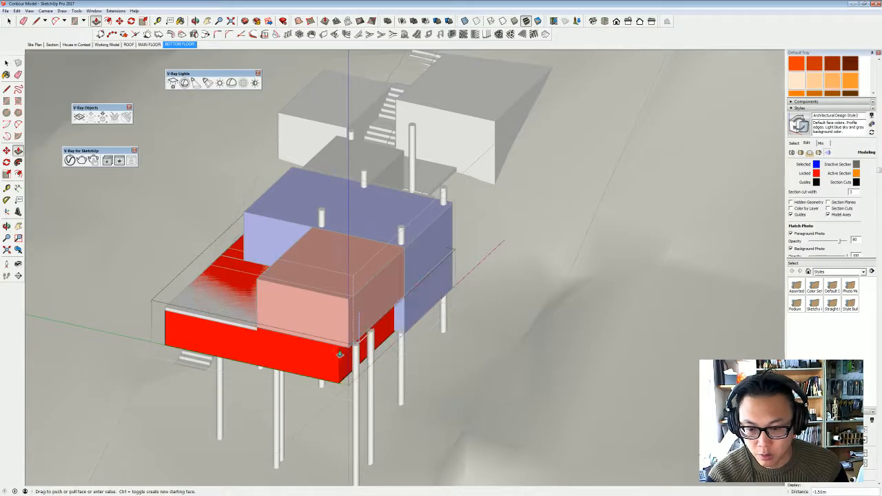
click(364, 358)
click(259, 312)
middle_drag(259, 312, 511, 318)
middle_drag(618, 315, 282, 301)
key(space)
- Open and select the whole upper red block, and move it sideways so its corner meets the blue block's stair-side corner
click(504, 300)
middle_drag(503, 300, 390, 233)
click(389, 363)
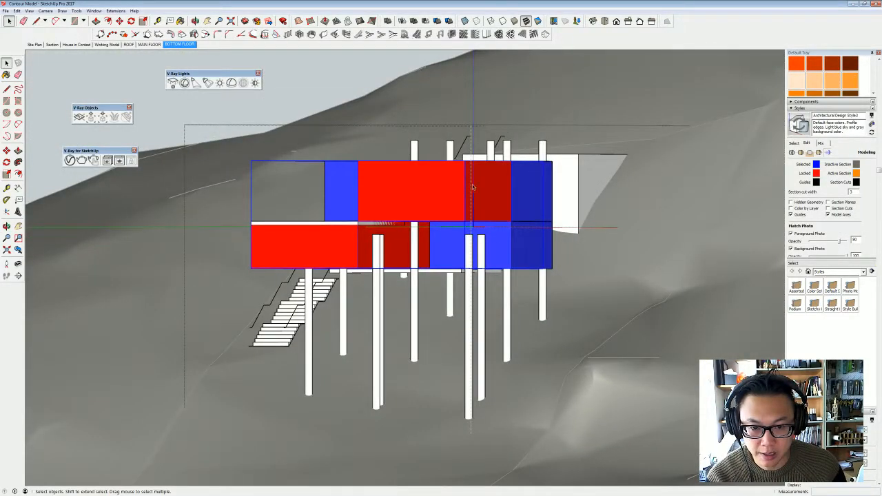
middle_drag(490, 194, 564, 380)
double_click(566, 306)
click(565, 306)
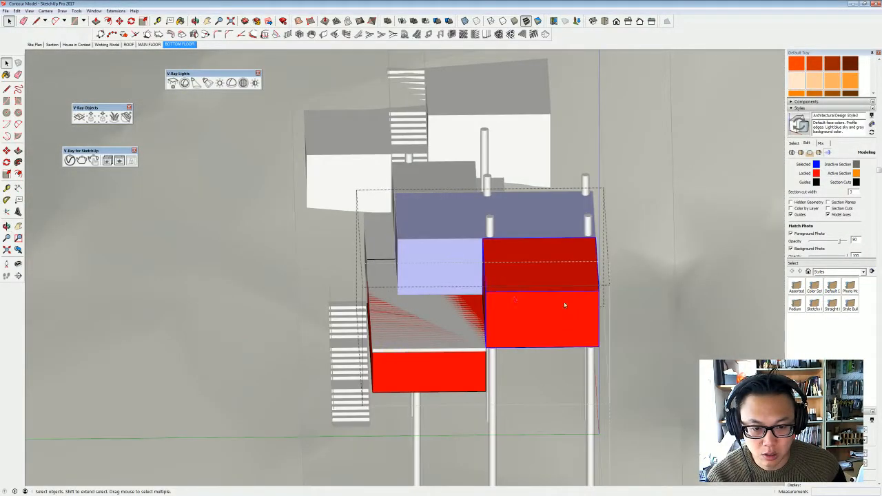
middle_drag(566, 305, 509, 360)
key(m)
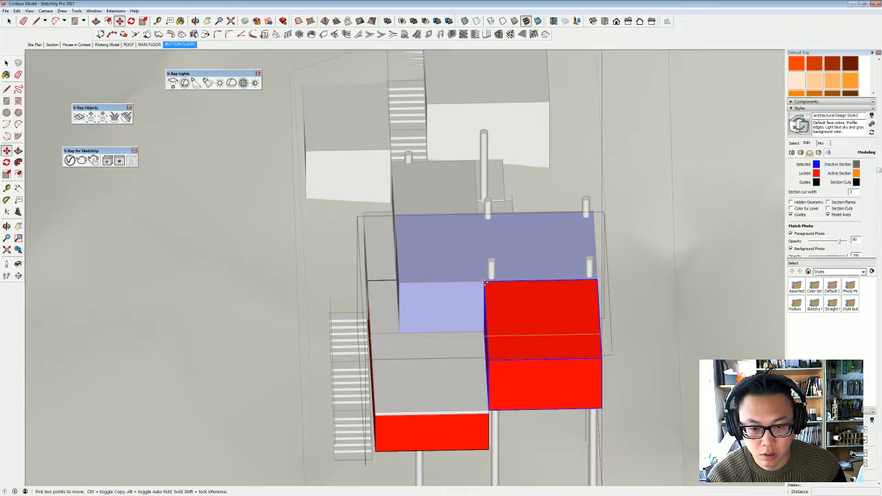
click(485, 281)
click(398, 282)
middle_drag(399, 282, 365, 325)
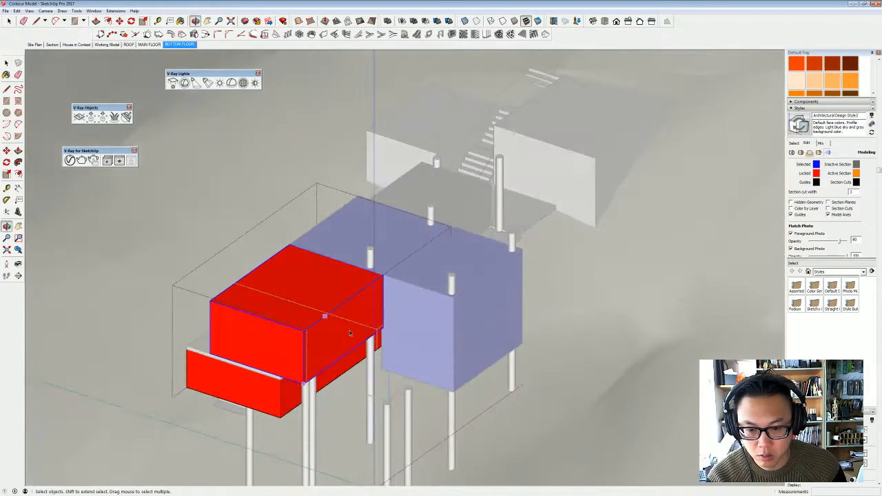
- Push the upper red block's exposed side face inward to line up with the lower block, and leave the group
key(space)
key(p)
click(331, 351)
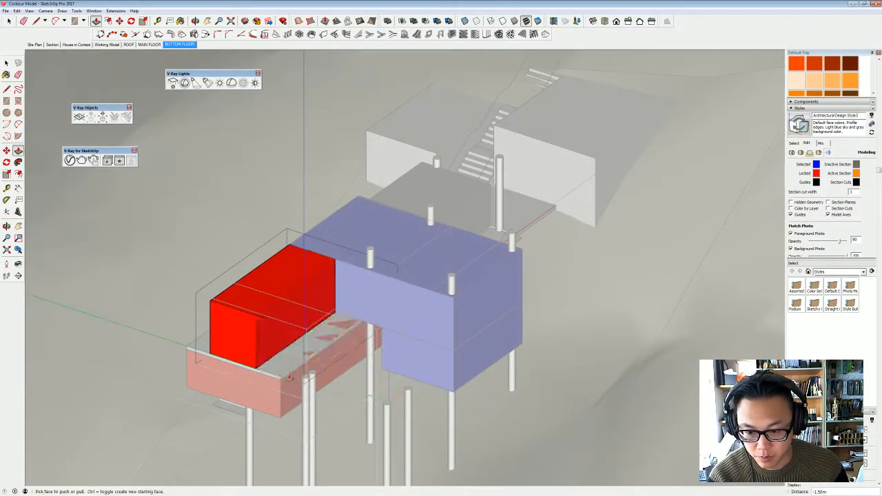
click(300, 354)
key(space)
middle_drag(299, 355, 436, 388)
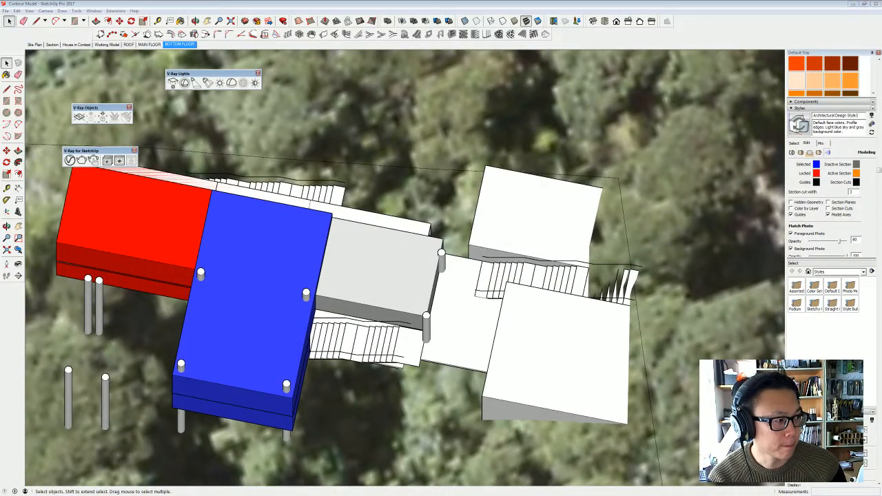
middle_drag(110, 269, 672, 329)
middle_drag(441, 289, 680, 230)
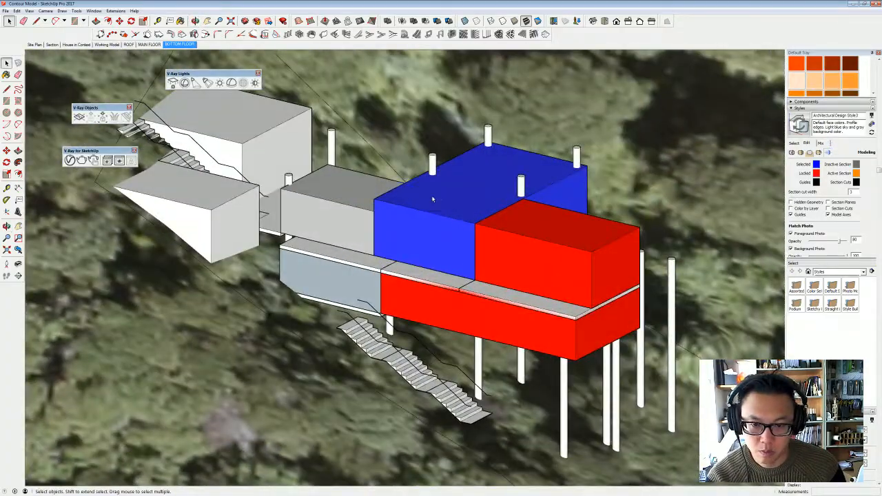
- Open the upper blue block for editing and push its top face down level with the top of the adjoining grey block
double_click(431, 195)
double_click(432, 195)
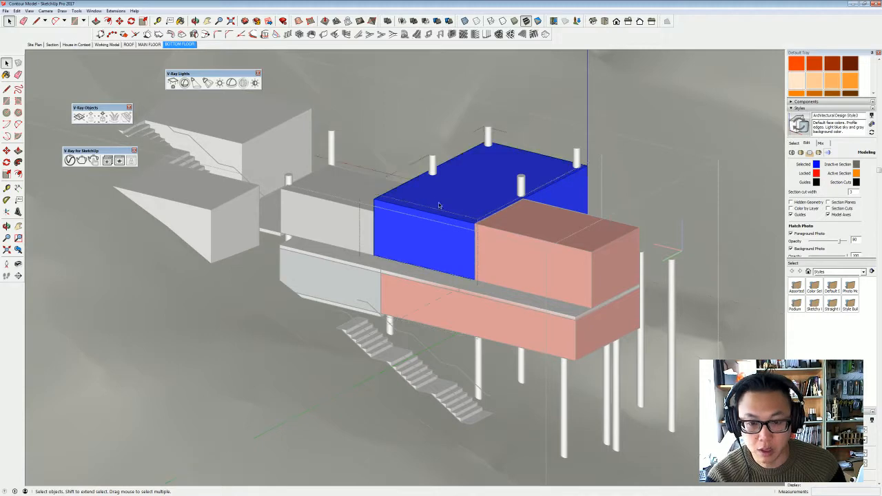
key(p)
click(439, 205)
click(374, 210)
key(space)
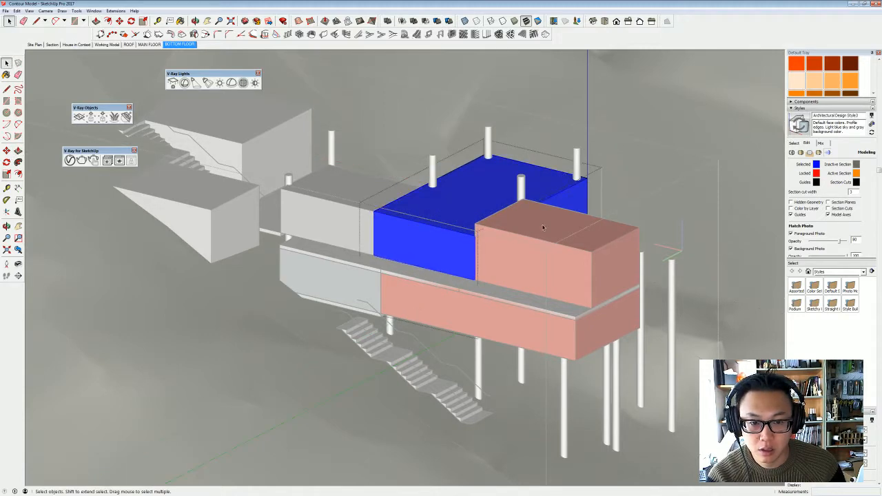
- Open the upper red block, push its top face down level with the blue block's top, and leave the group
double_click(536, 224)
double_click(536, 224)
key(p)
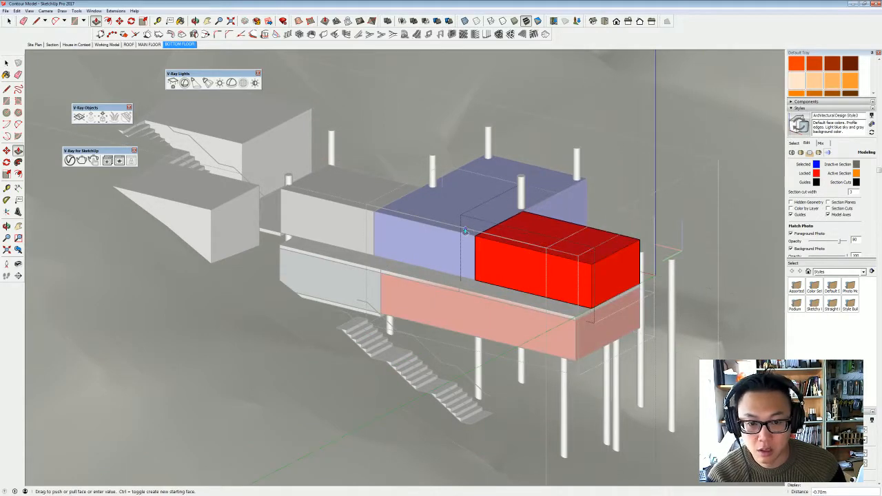
click(472, 235)
key(space)
click(462, 271)
click(463, 271)
- Select the four posts protruding through the blue block's roof and move them straight down about 4.1 m
middle_drag(464, 270, 64, 186)
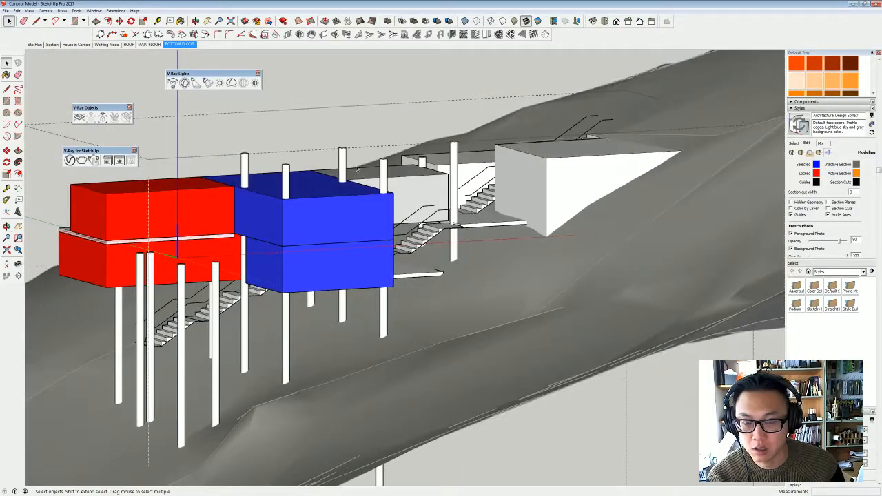
middle_drag(356, 166, 349, 141)
drag(217, 113, 240, 124)
double_click(281, 148)
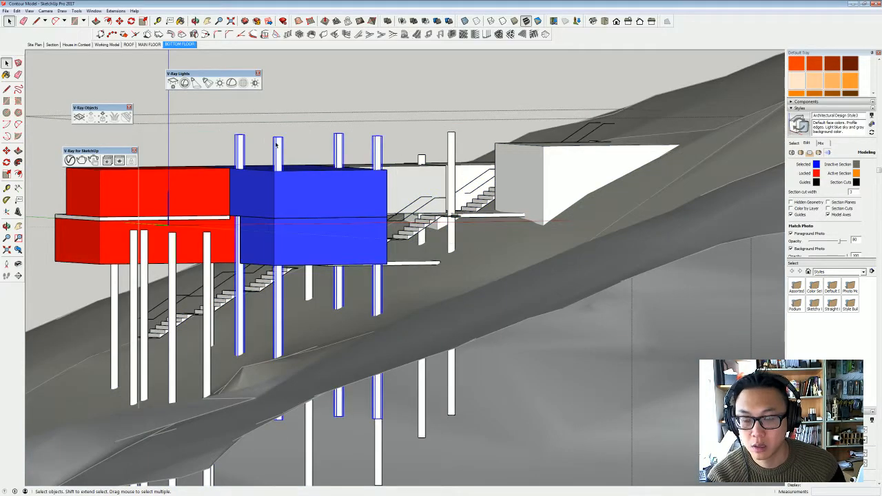
key(m)
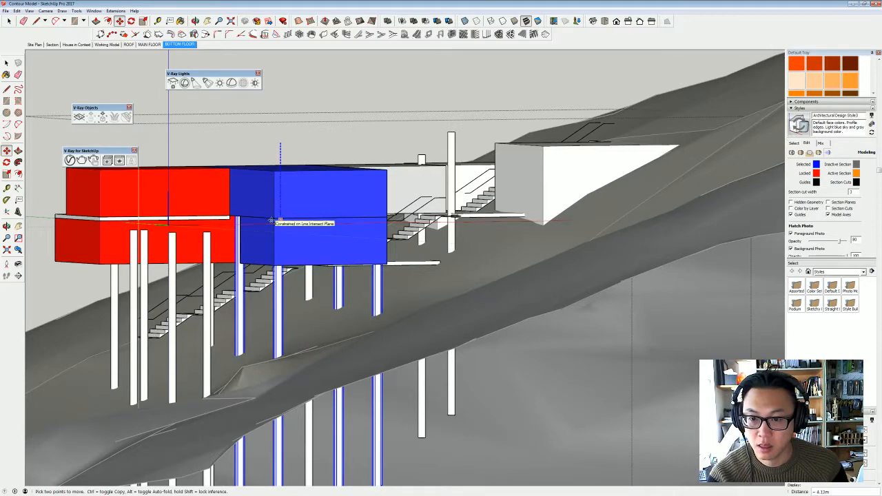
middle_drag(278, 214, 338, 293)
key(space)
click(322, 311)
- Erase the freestanding posts that no longer carry any volume in the corner between the red and blue blocks
key(e)
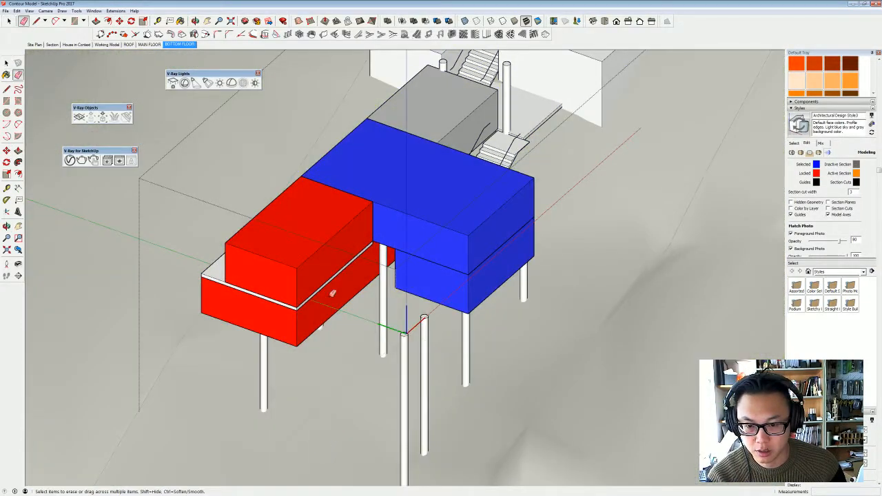
drag(399, 341, 429, 342)
key(space)
click(441, 345)
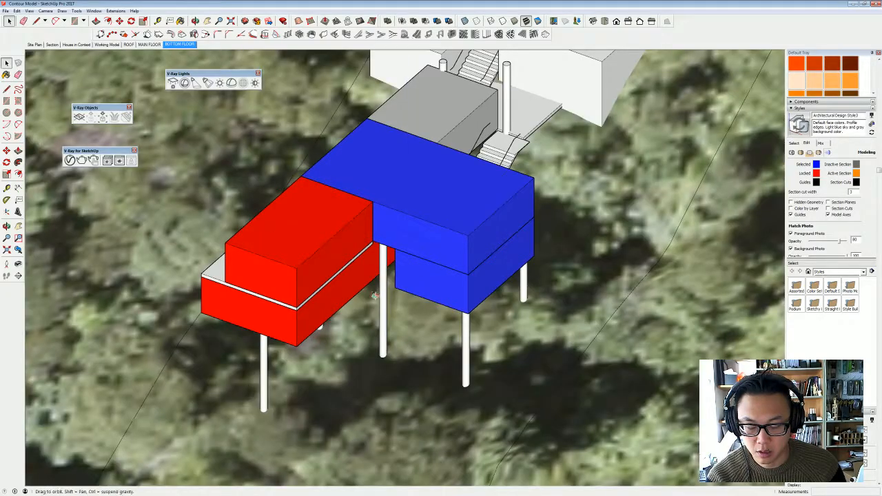
- Open the house group, select the upper grey block, and place a copy of it 2 m away toward the rear stair
mouse_move(441, 338)
middle_down()
mouse_move(588, 290)
mouse_move(459, 173)
mouse_move(490, 171)
mouse_move(445, 142)
mouse_move(453, 150)
mouse_move(536, 152)
mouse_move(446, 363)
mouse_move(663, 391)
mouse_move(593, 324)
mouse_move(524, 289)
mouse_move(303, 233)
mouse_move(359, 227)
middle_up()
scroll(360, 227, up, 3)
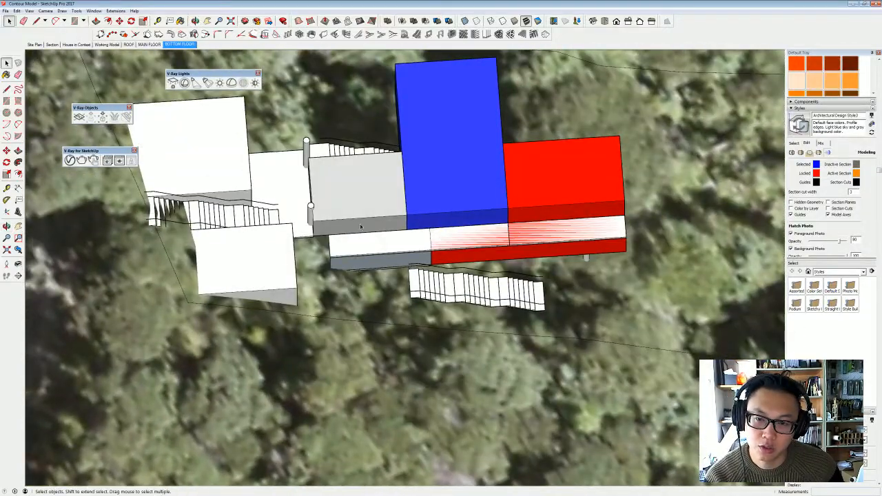
middle_drag(355, 184, 305, 181)
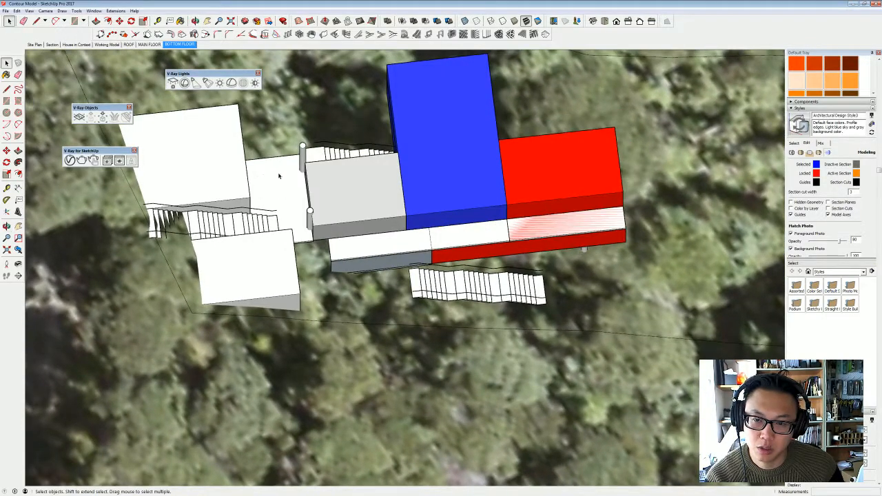
scroll(278, 175, up, 2)
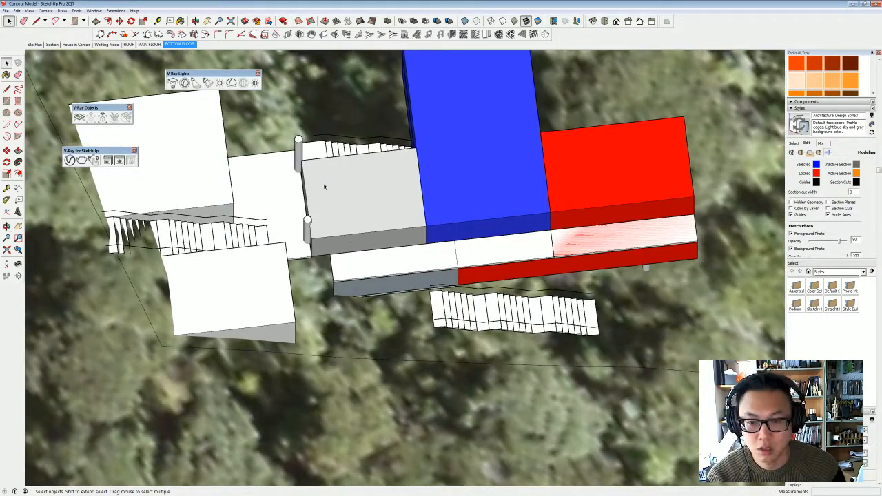
click(323, 183)
middle_drag(323, 183, 414, 228)
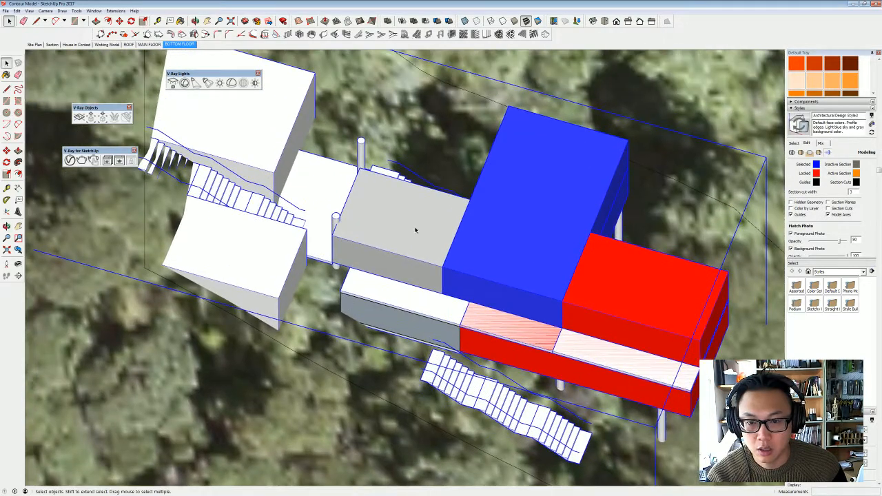
click(414, 227)
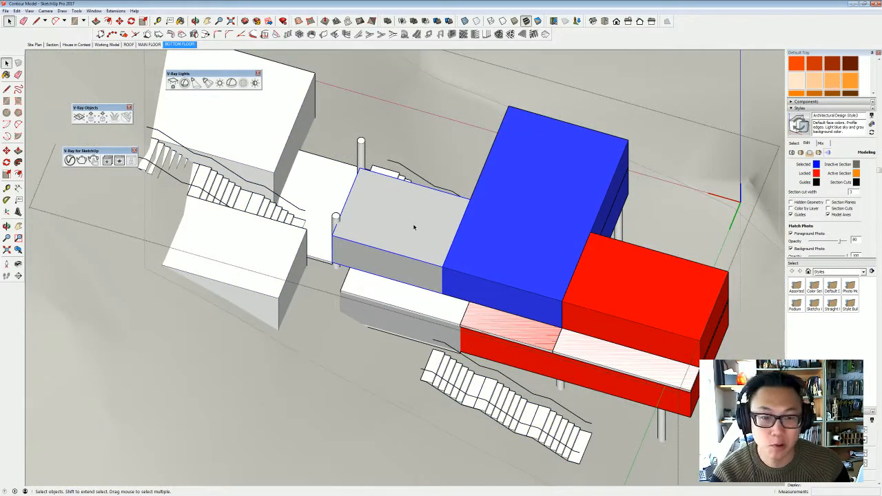
middle_drag(464, 240, 462, 290)
key(m)
key(ctrl)
click(448, 286)
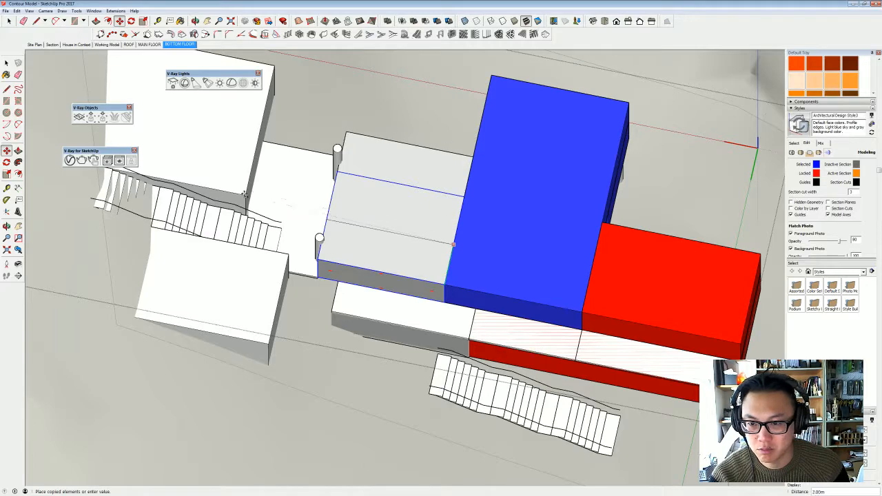
text(2)
key(Return)
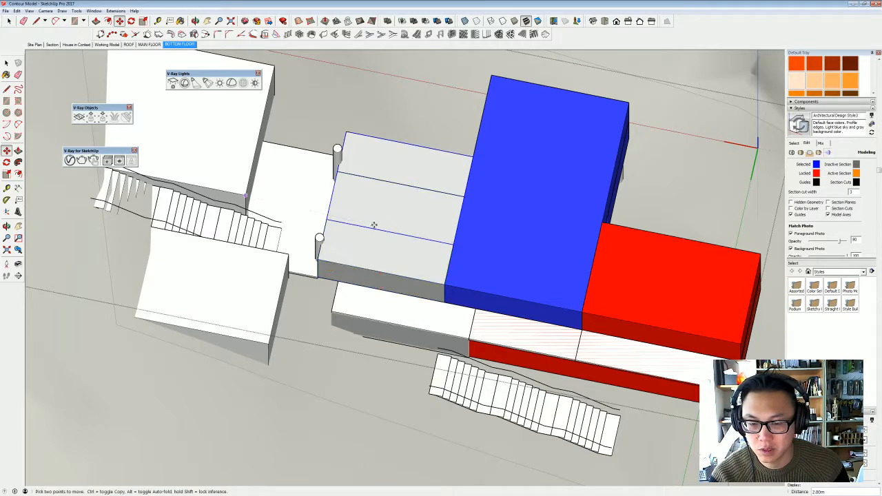
- Move the copied grey block so its corner meets the nearby corner of the large white block beside the stairs
click(333, 222)
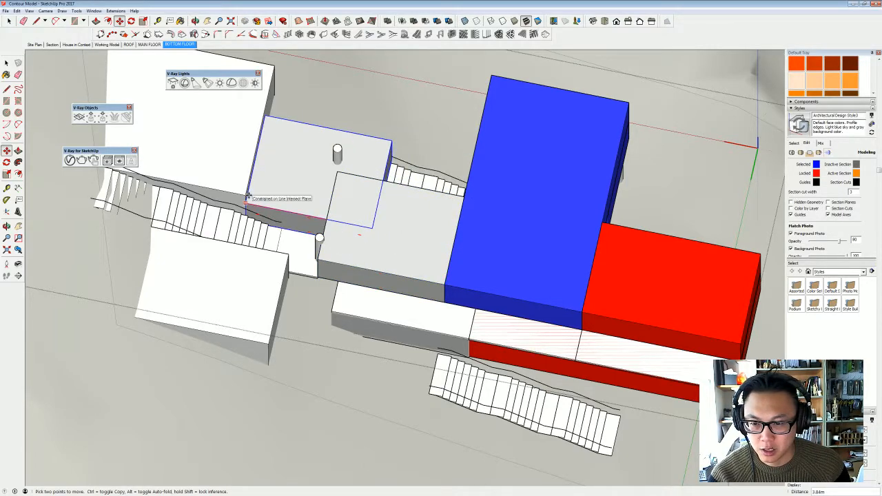
click(248, 195)
shift+middle_drag(335, 191, 352, 230)
key(space)
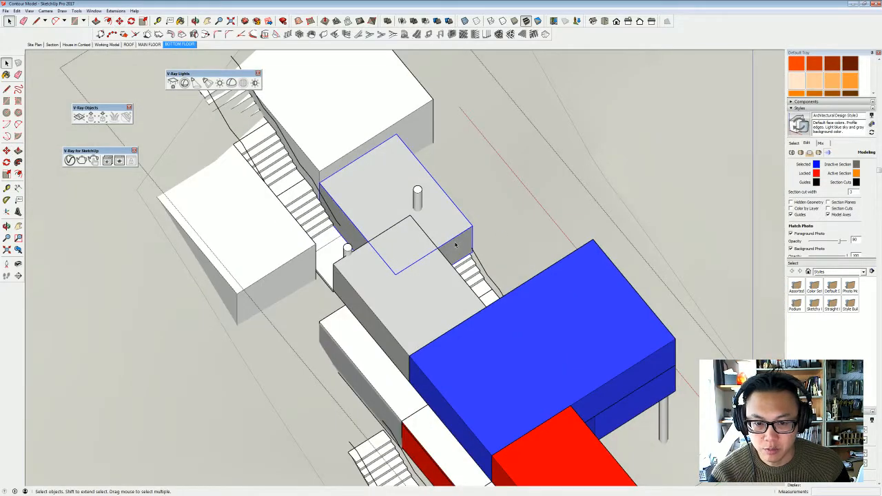
- Open the copied grey block and push its end face back to shorten it at the post beside the stair landing
double_click(456, 246)
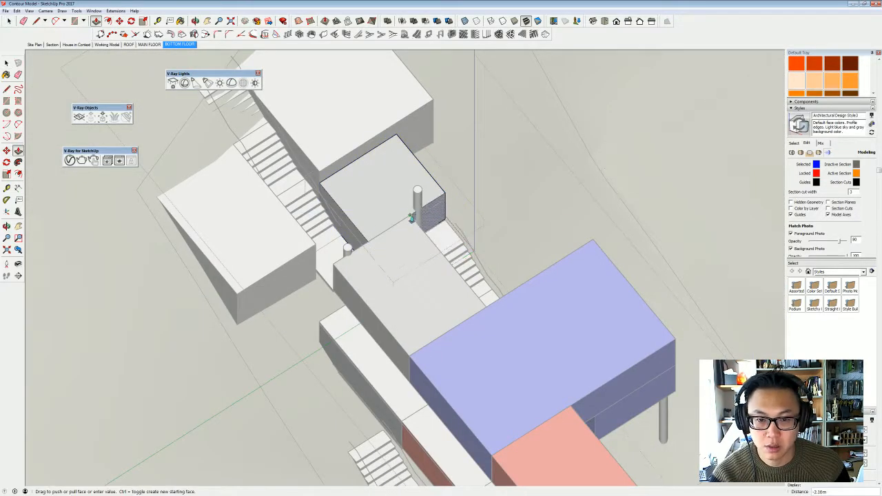
middle_drag(476, 211, 321, 258)
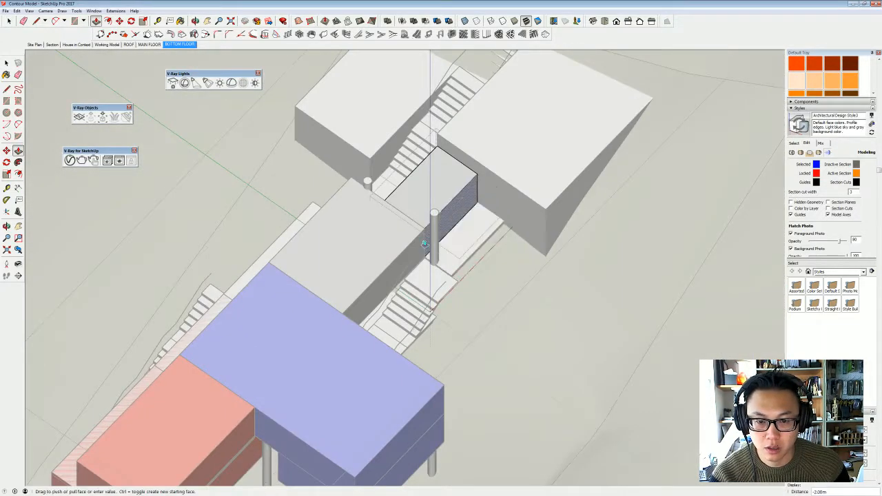
key(space)
- Open the upper blue block and copy its volume so its corner meets the outer corner of the shortened grey block
middle_drag(456, 277, 285, 321)
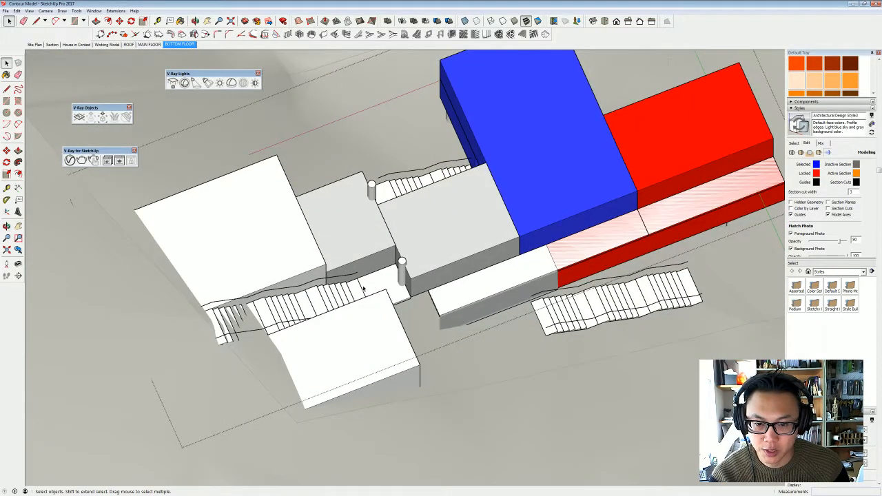
middle_drag(364, 289, 394, 293)
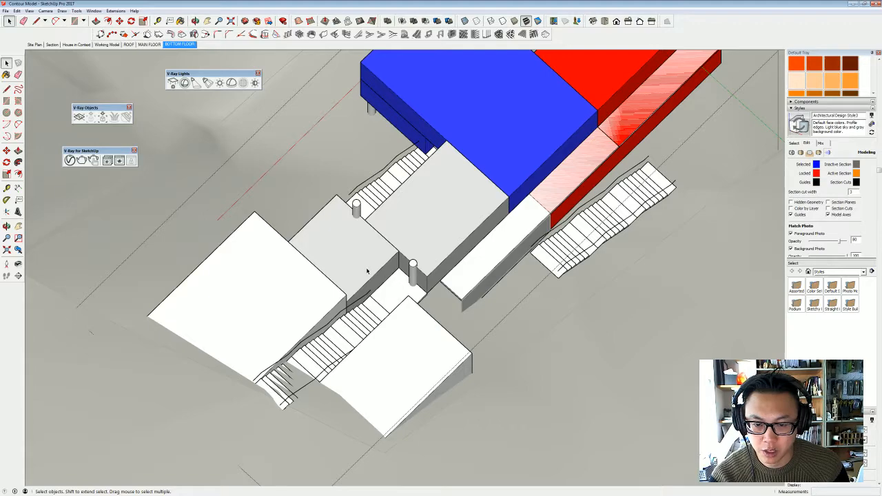
middle_drag(370, 243, 648, 255)
middle_drag(488, 283, 526, 246)
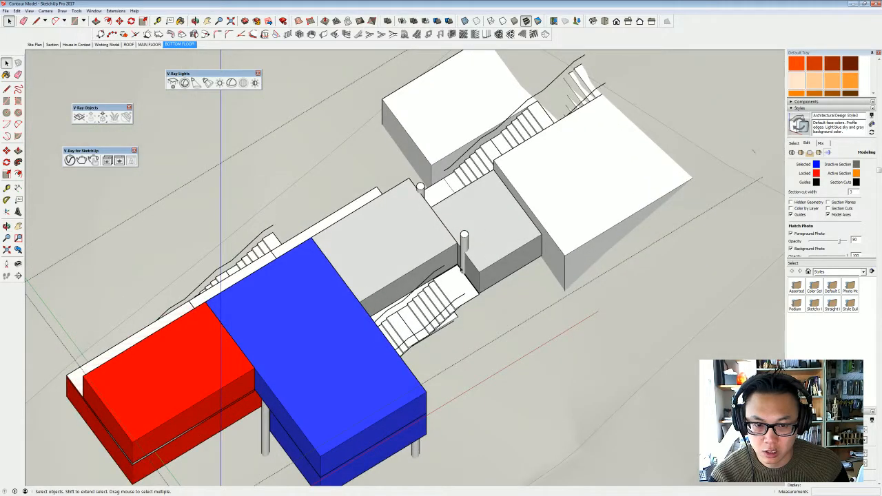
middle_drag(462, 269, 431, 231)
double_click(306, 309)
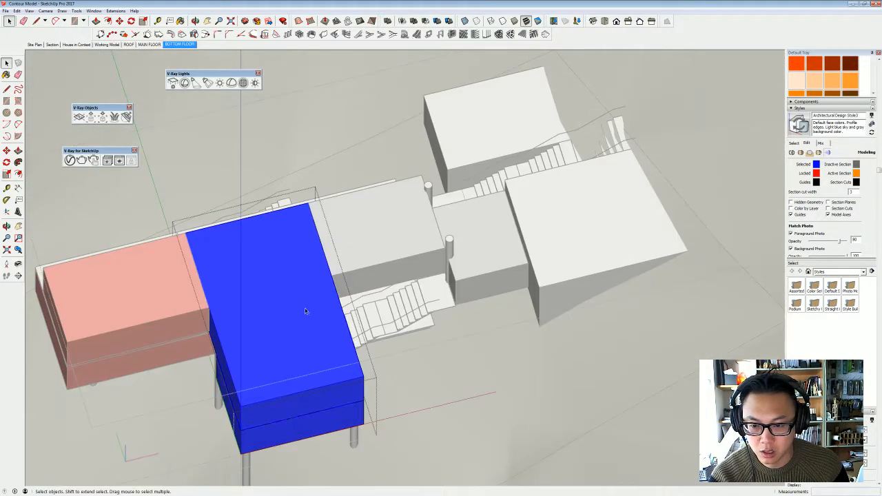
key(m)
key(ctrl)
click(185, 233)
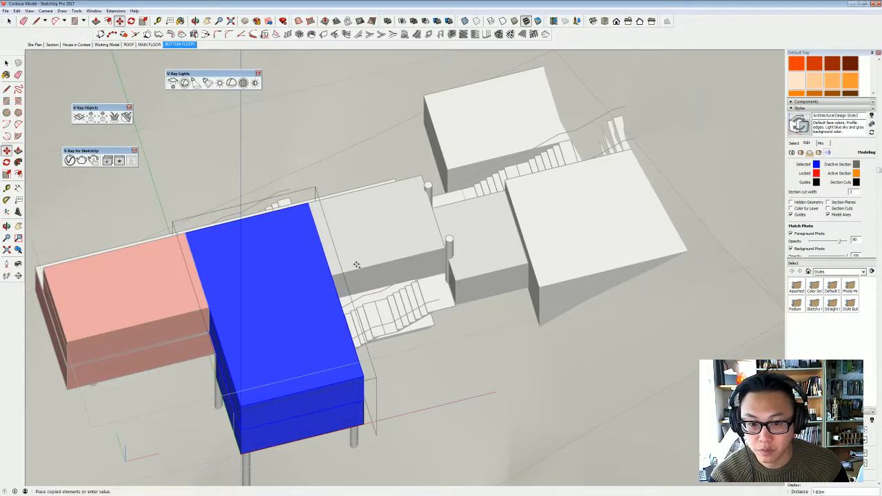
click(572, 452)
key(space)
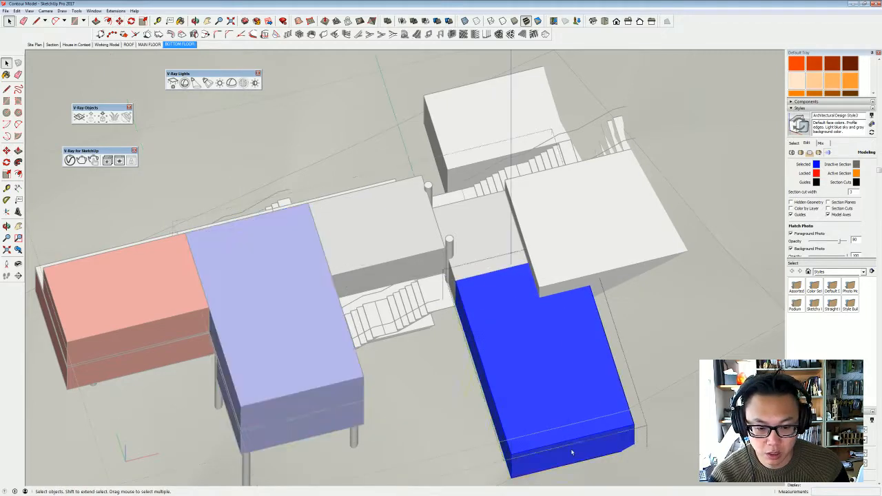
- Push the blue copy's end face back to the white block's corner and trim its side flush with the white block
key(p)
click(574, 449)
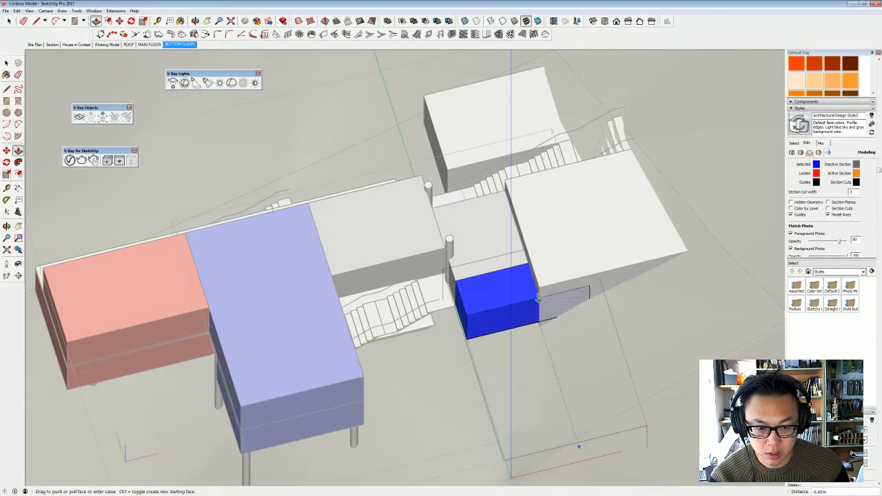
middle_drag(538, 297, 496, 351)
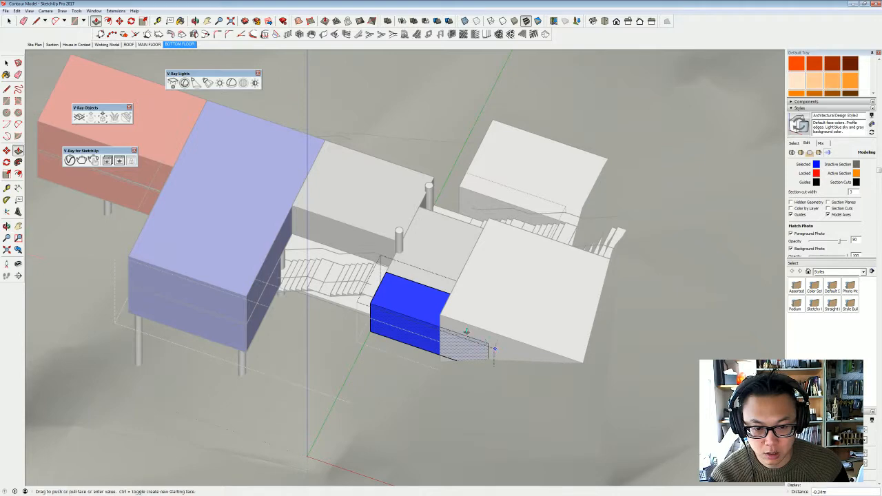
click(493, 353)
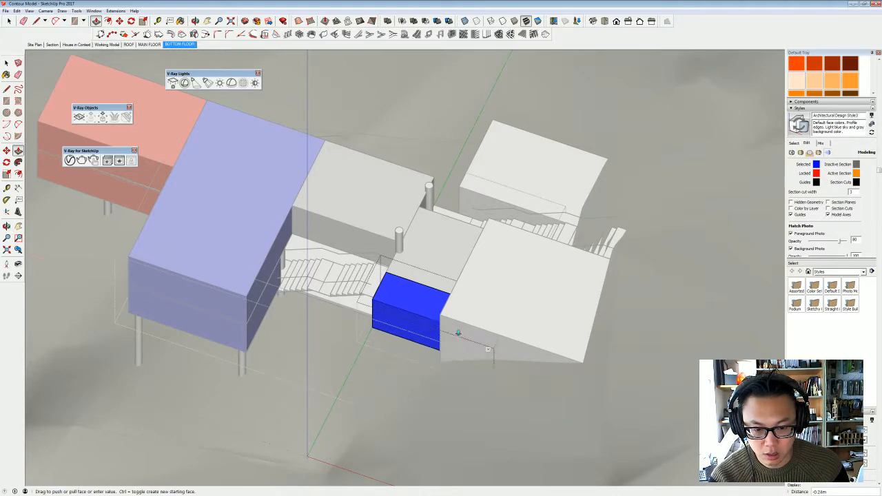
click(492, 353)
click(447, 309)
middle_drag(393, 305, 489, 310)
key(space)
click(489, 287)
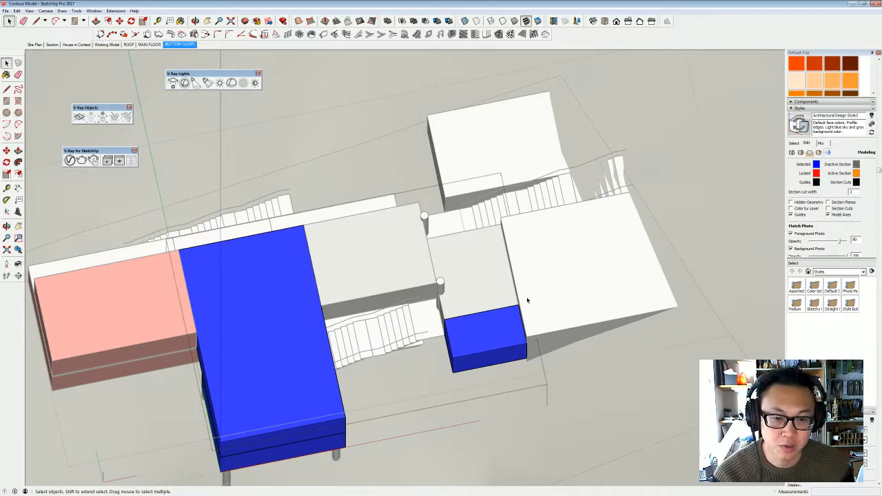
- Examine the revised massing from several sides, checking how the blue, red and grey volumes relate to the stairs
middle_drag(529, 301, 326, 297)
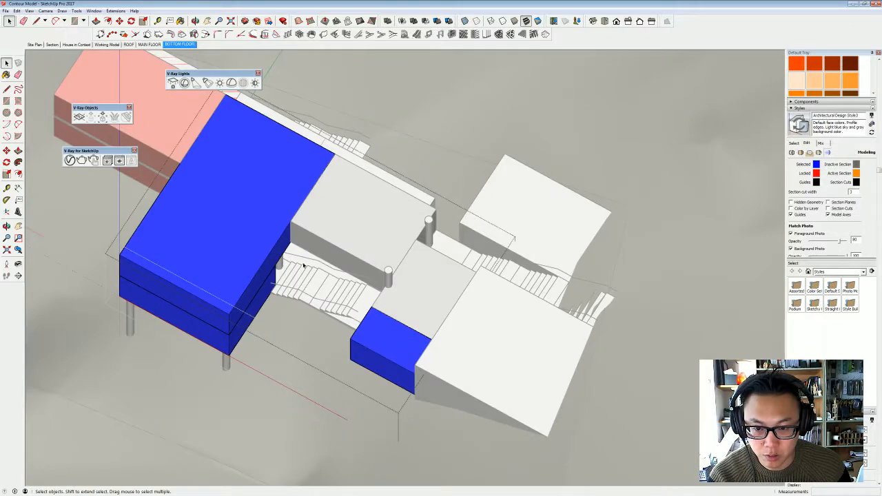
middle_drag(304, 266, 371, 289)
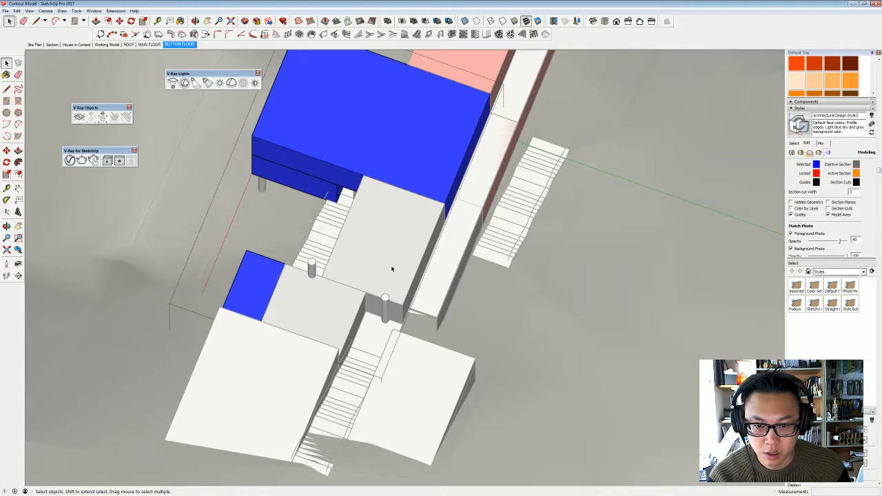
shift+middle_drag(413, 210, 407, 295)
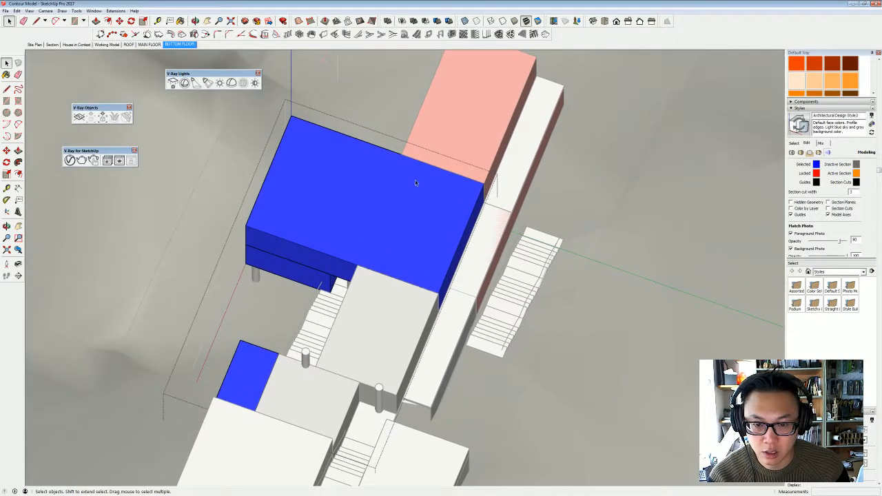
middle_drag(404, 184, 436, 280)
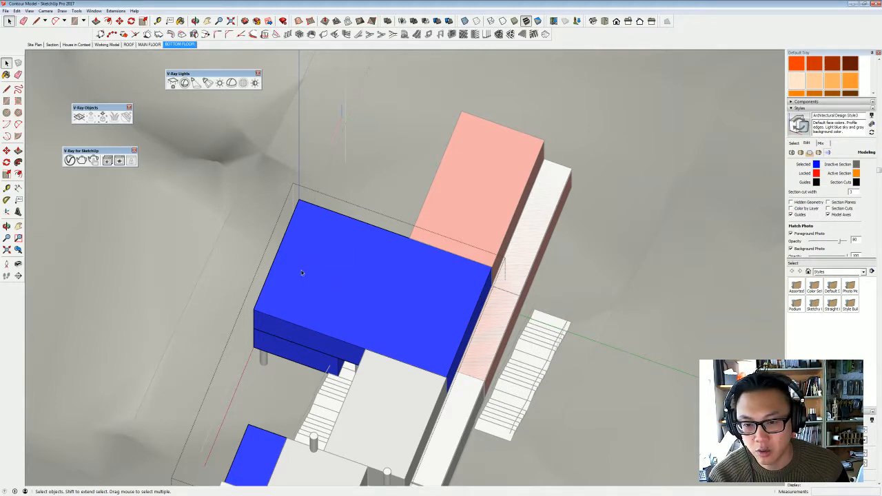
middle_drag(492, 235, 390, 276)
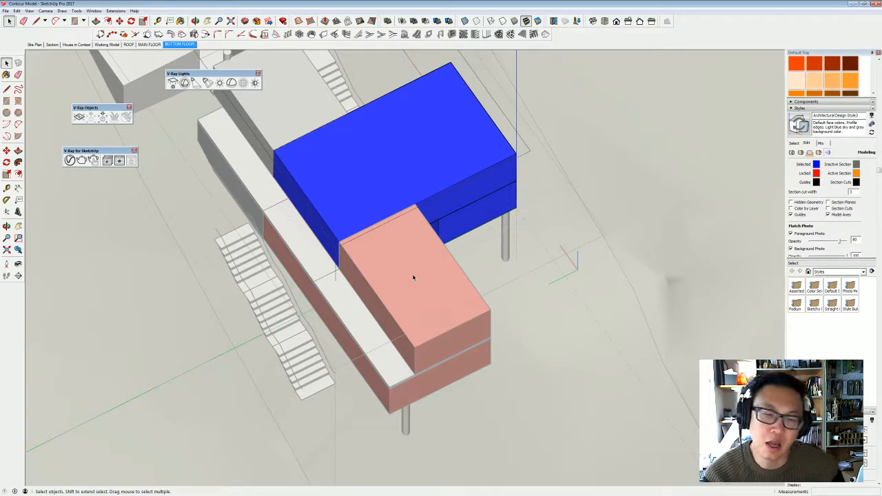
middle_drag(468, 290, 420, 315)
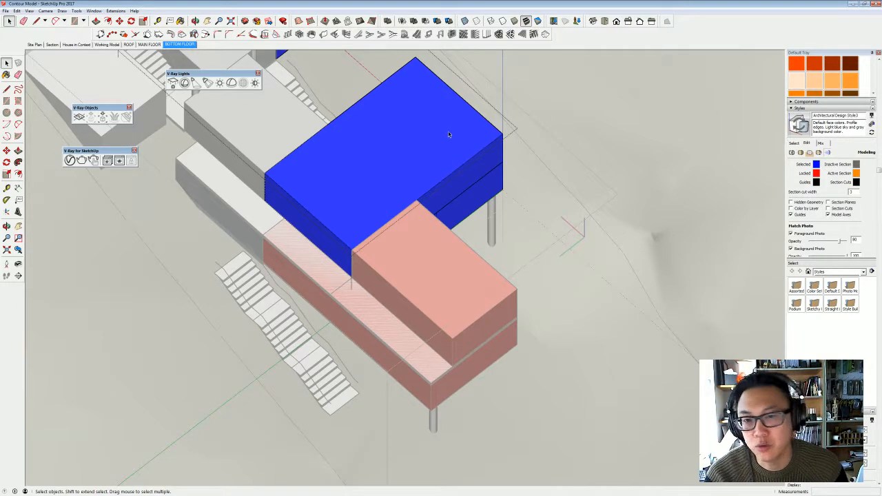
- Open the upper red block and push its outer end face back toward the blue volume to shorten it
shift+middle_drag(448, 133, 447, 183)
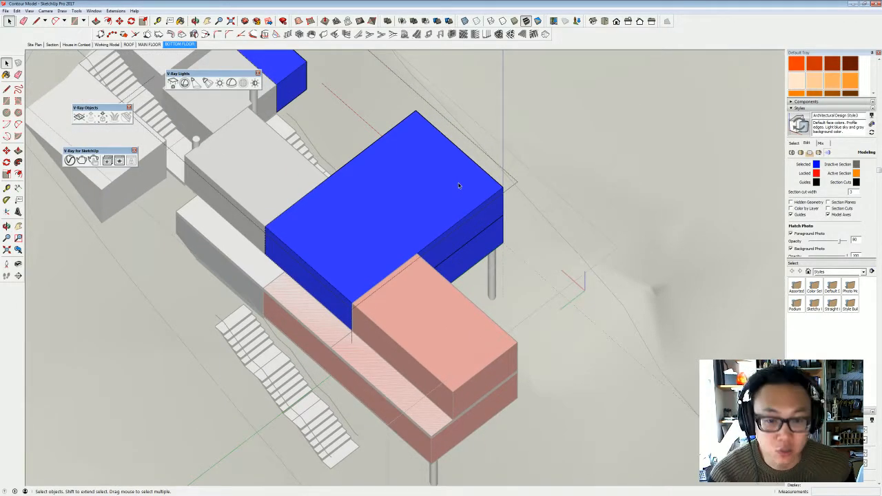
middle_drag(551, 214, 499, 351)
double_click(500, 350)
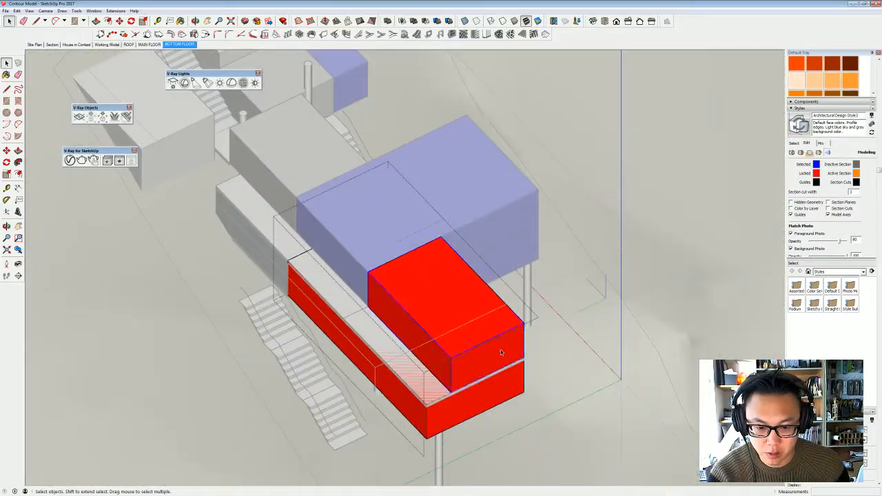
key(p)
drag(500, 349, 419, 368)
key(space)
key(Escape)
key(Escape)
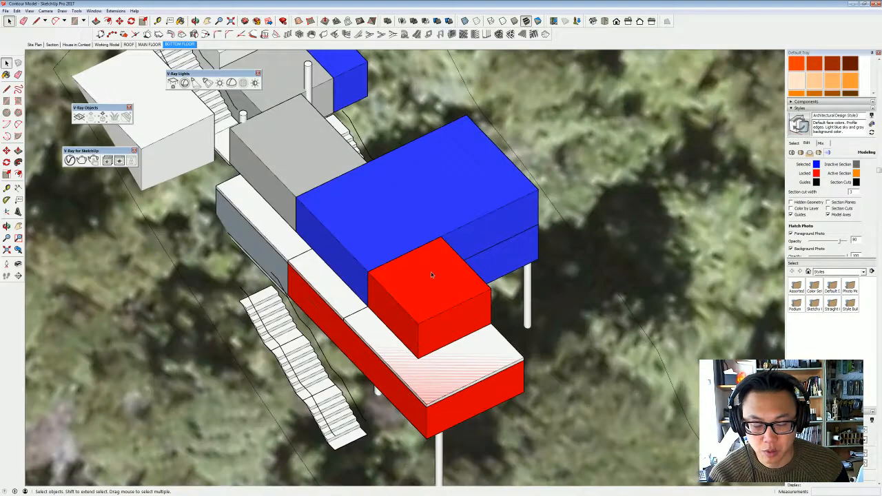
- Open the white wedge-shaped block on the outer side of the upper stairs and delete it
middle_drag(431, 274, 456, 305)
middle_drag(447, 268, 469, 358)
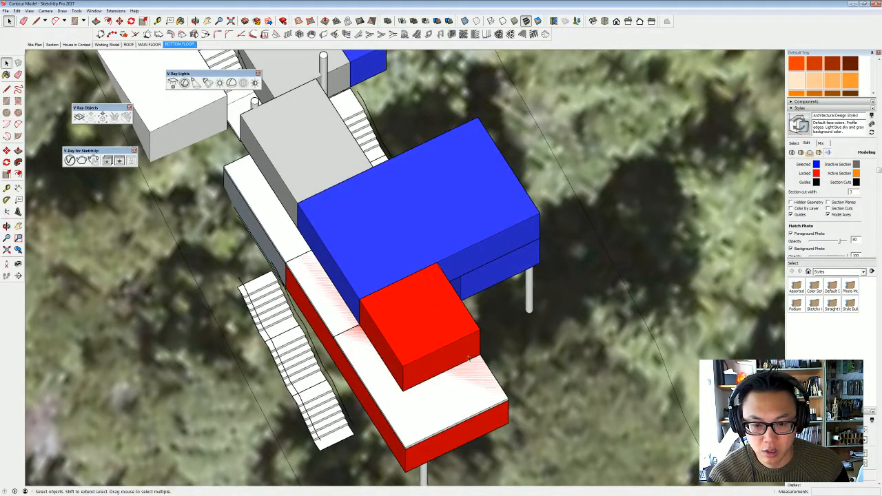
middle_drag(486, 387, 542, 319)
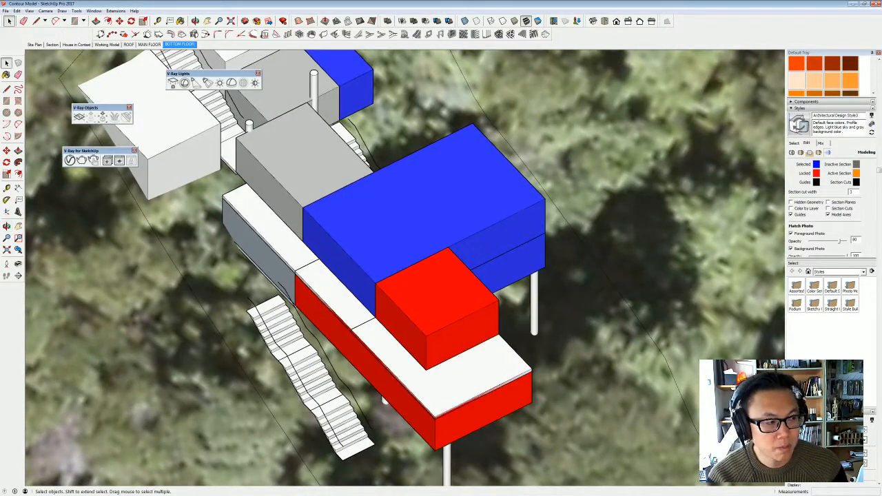
middle_drag(418, 275, 455, 303)
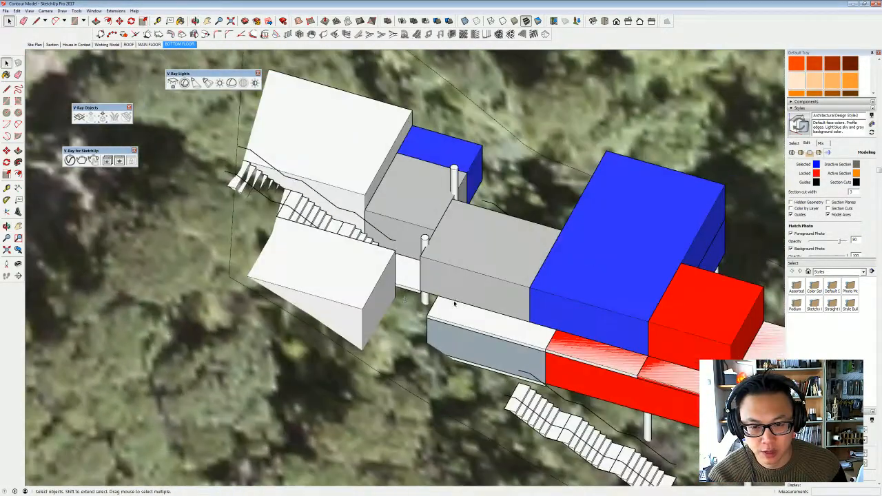
middle_drag(423, 277, 345, 289)
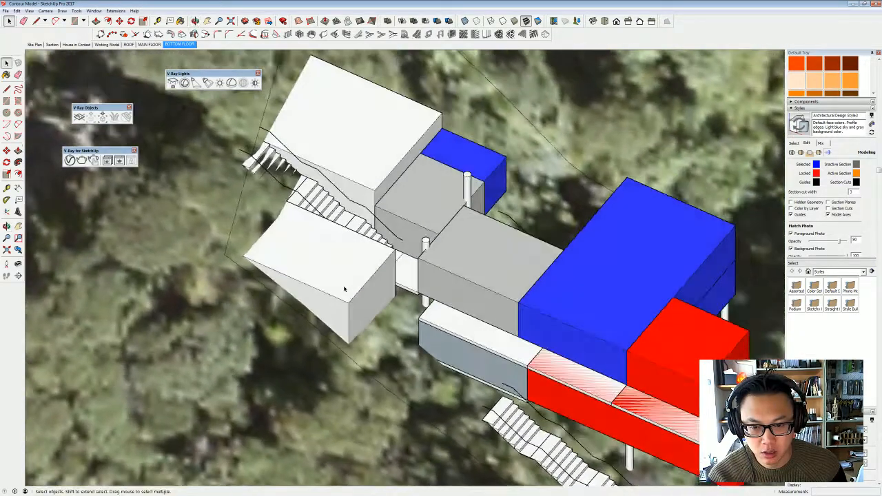
double_click(349, 290)
click(349, 290)
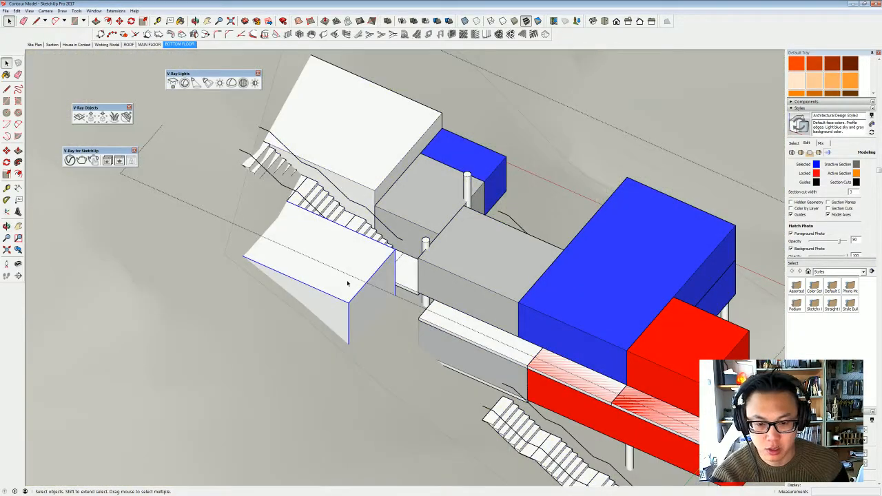
key(Delete)
- Open the middle grey block and pull its stair-side face outward over the lower grey block beneath it
middle_drag(419, 266, 483, 321)
click(514, 280)
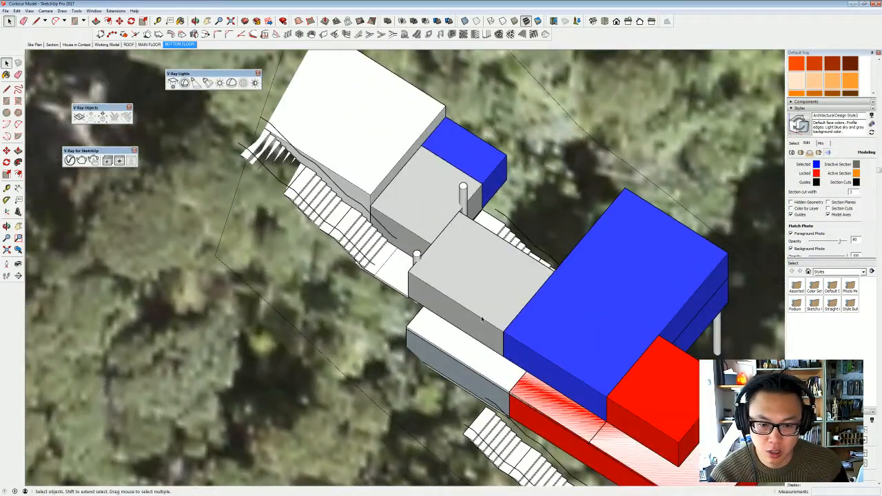
click(464, 326)
double_click(464, 327)
key(p)
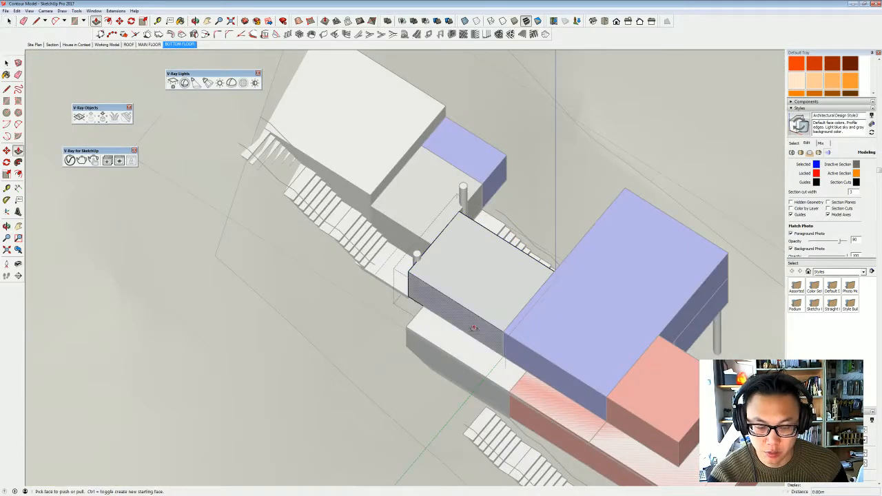
drag(464, 362, 479, 377)
click(484, 378)
key(space)
click(475, 382)
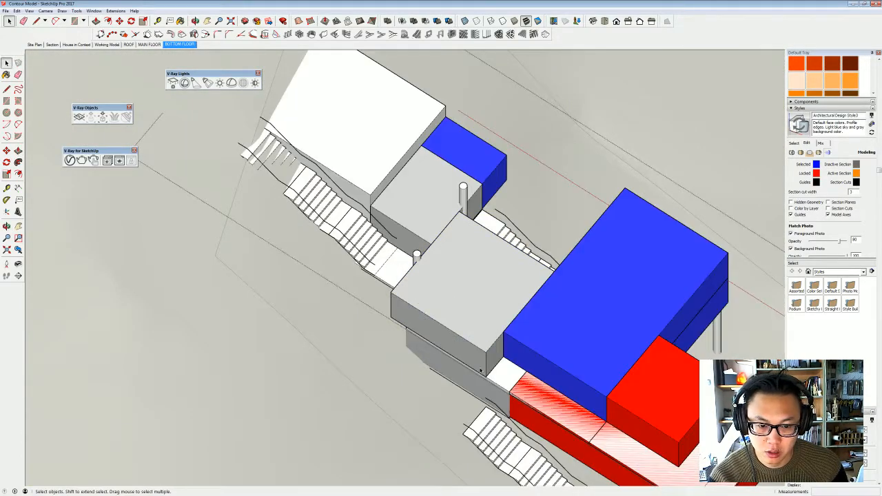
- Extend the stair landing slab's outer edge until it is flush with the widened grey block's face
middle_drag(474, 372, 631, 124)
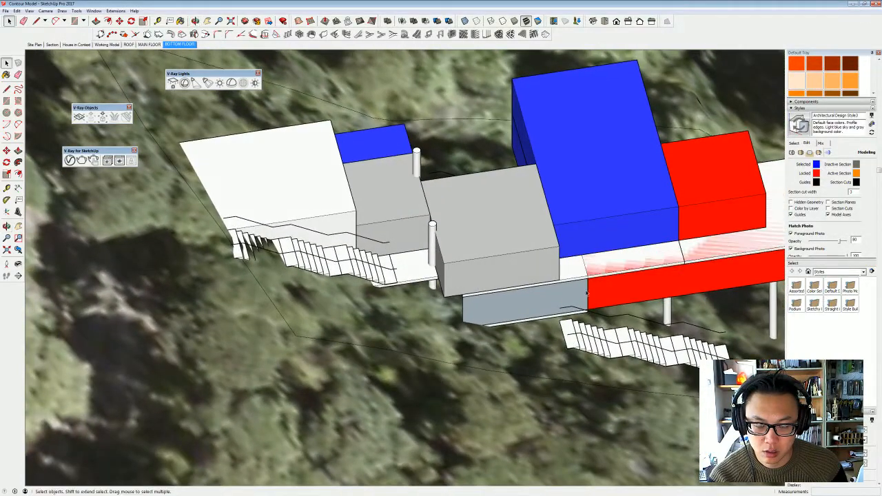
scroll(434, 286, up, 3)
double_click(423, 273)
click(423, 273)
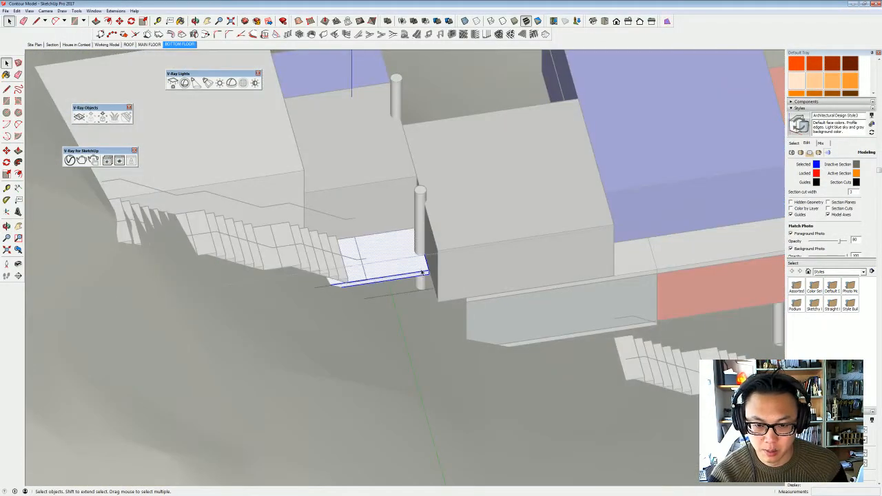
key(p)
click(424, 277)
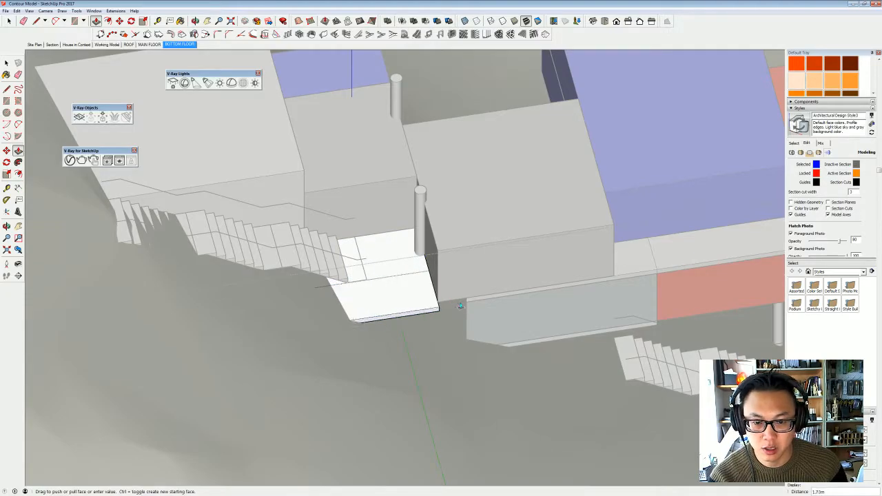
click(465, 299)
key(space)
click(479, 304)
- Try to extend the landing slab's opposite edge 2.52 m outward between the two blue volumes
middle_drag(479, 305, 344, 314)
middle_drag(304, 287, 366, 294)
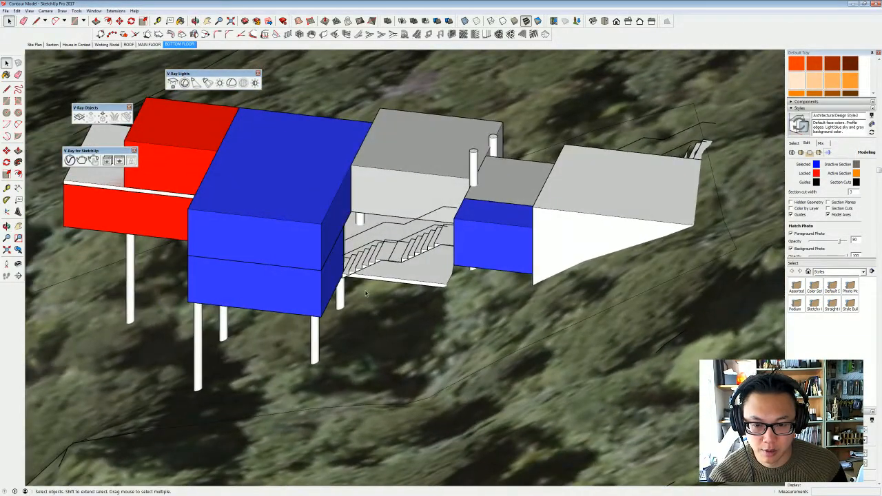
click(401, 278)
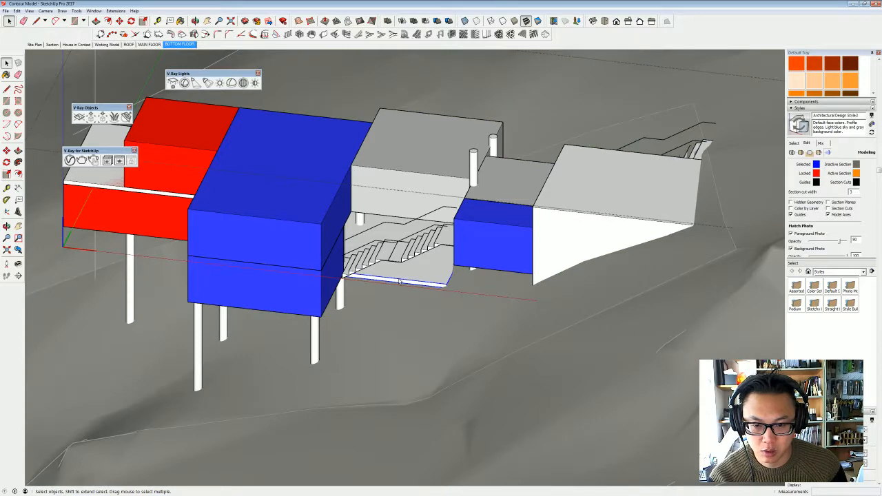
double_click(399, 280)
key(p)
click(398, 281)
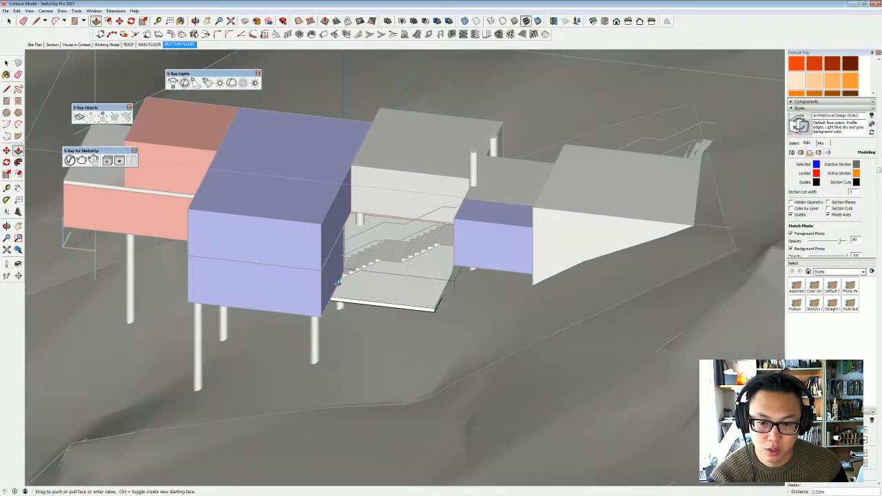
click(337, 282)
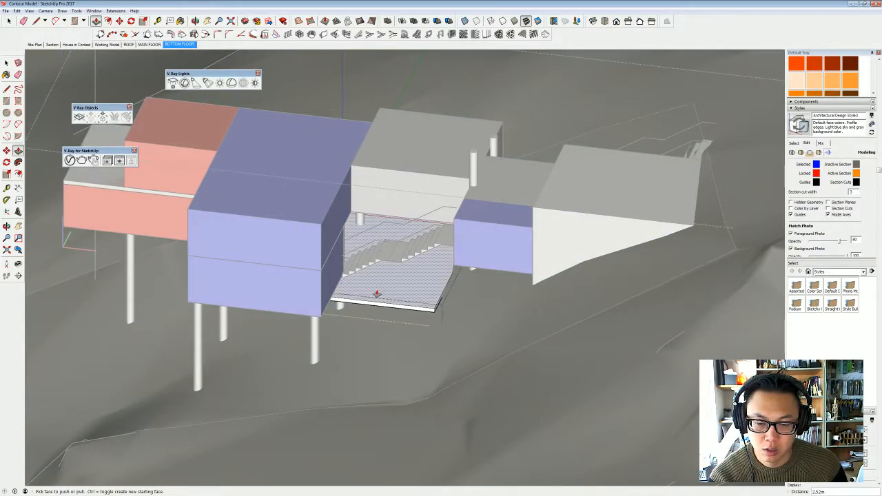
middle_drag(378, 293, 326, 288)
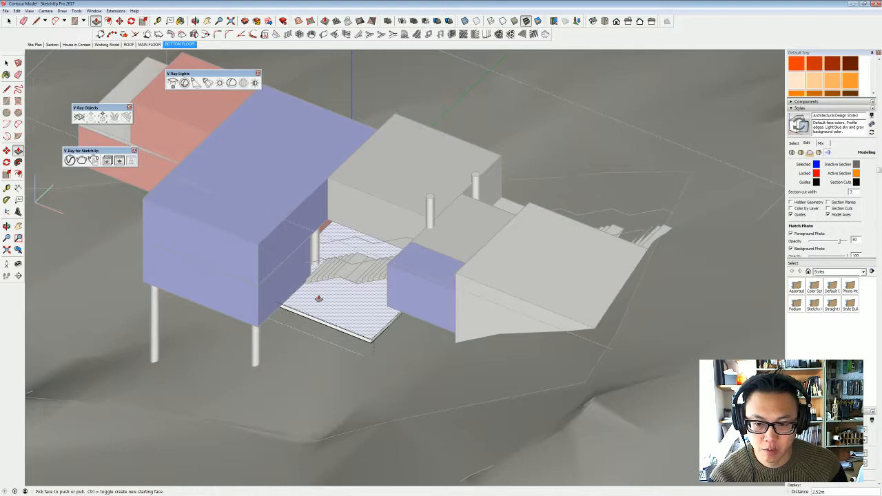
middle_drag(357, 308, 431, 279)
key(space)
click(386, 307)
click(408, 309)
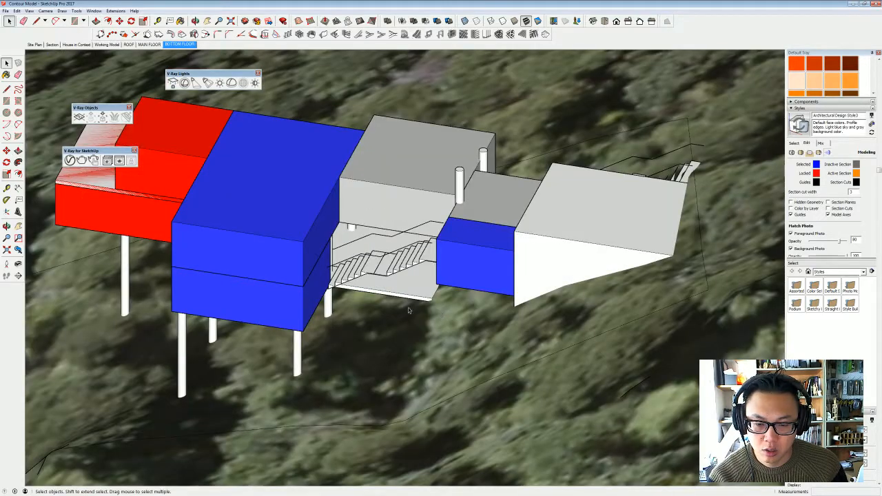
- Copy the small blue block 2.50 m straight down to stack a second storey beneath it
middle_drag(408, 311, 468, 306)
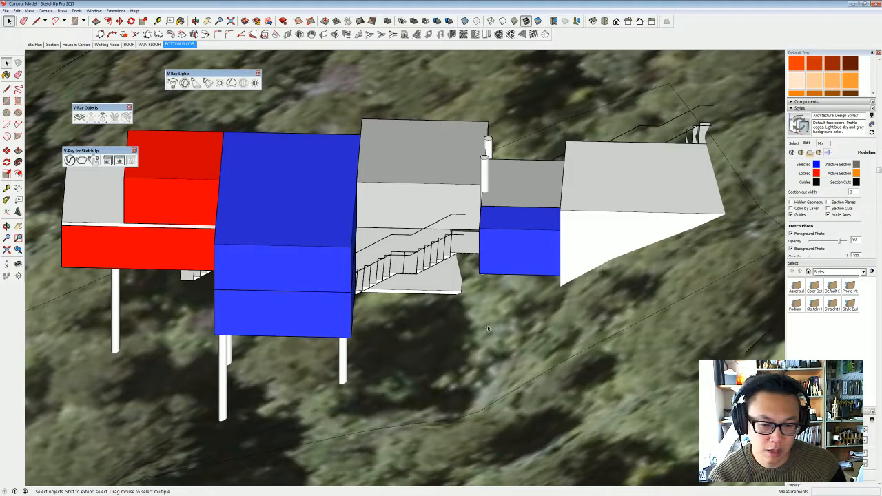
middle_drag(413, 316, 440, 375)
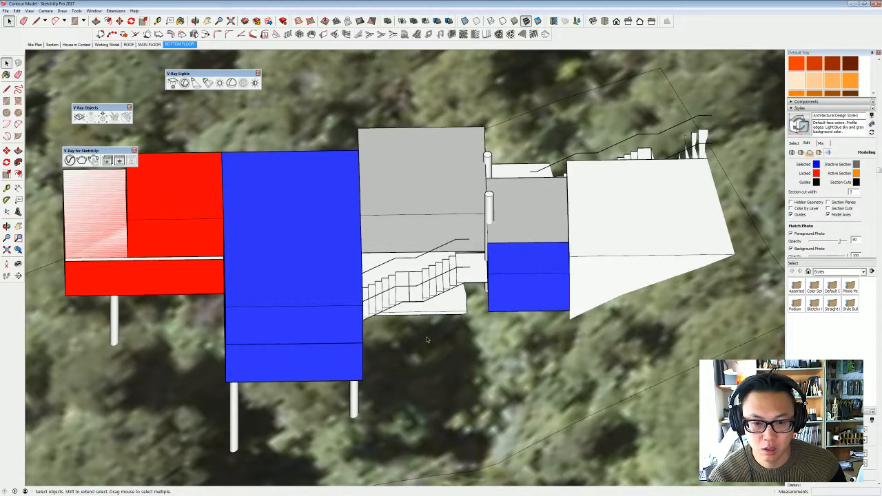
middle_drag(427, 339, 477, 259)
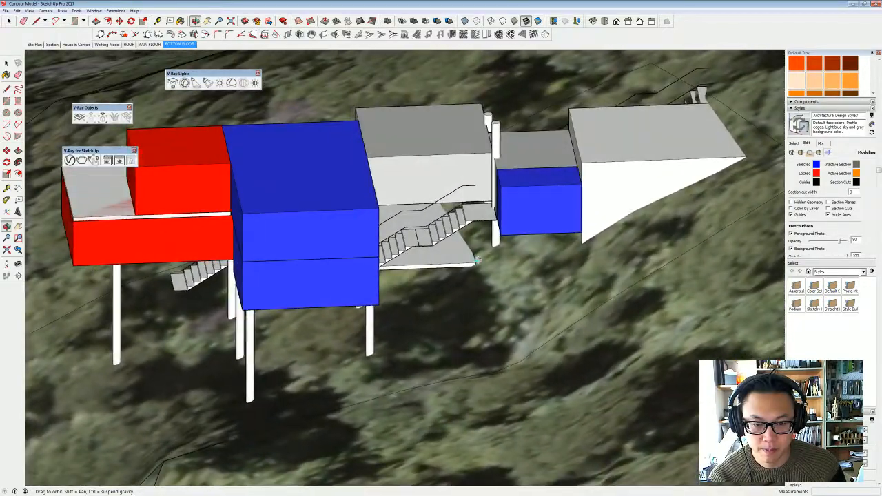
double_click(533, 215)
double_click(533, 215)
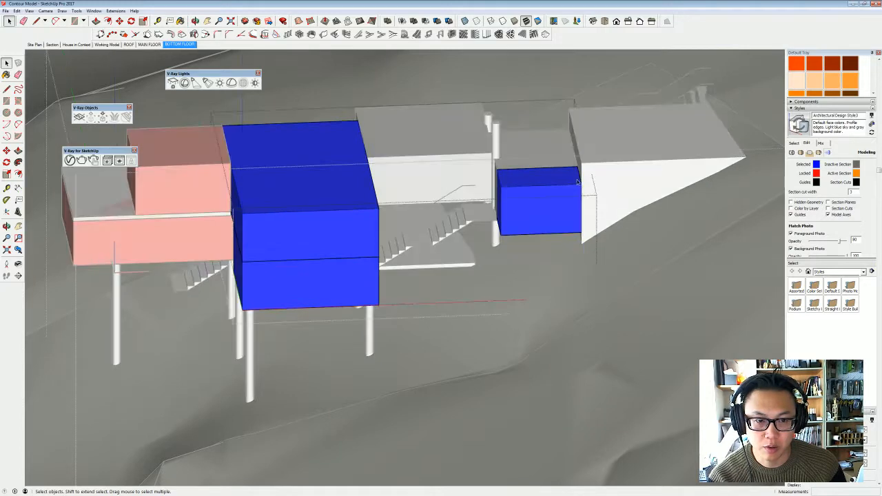
key(m)
key(ctrl)
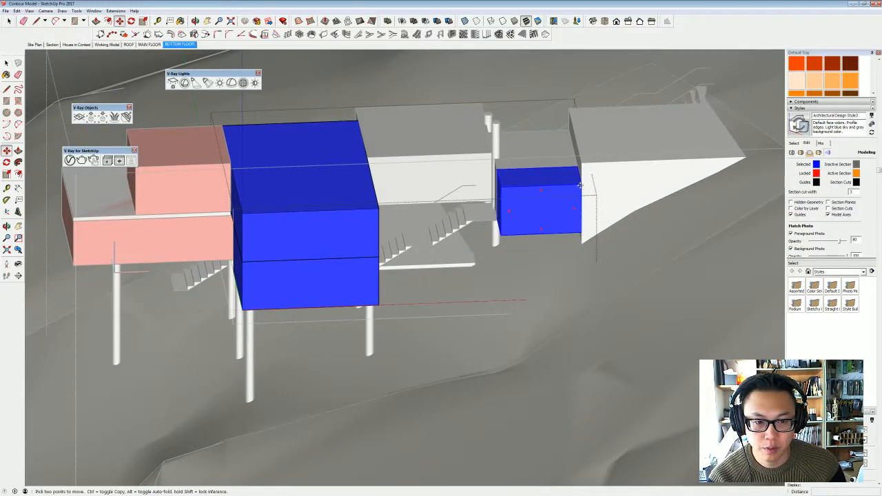
click(583, 187)
click(517, 305)
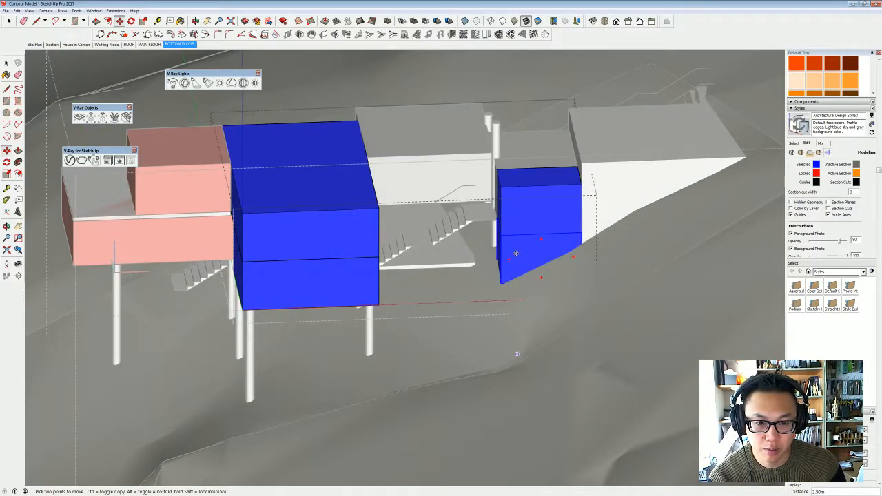
middle_drag(559, 257, 518, 280)
key(space)
key(Escape)
key(Escape)
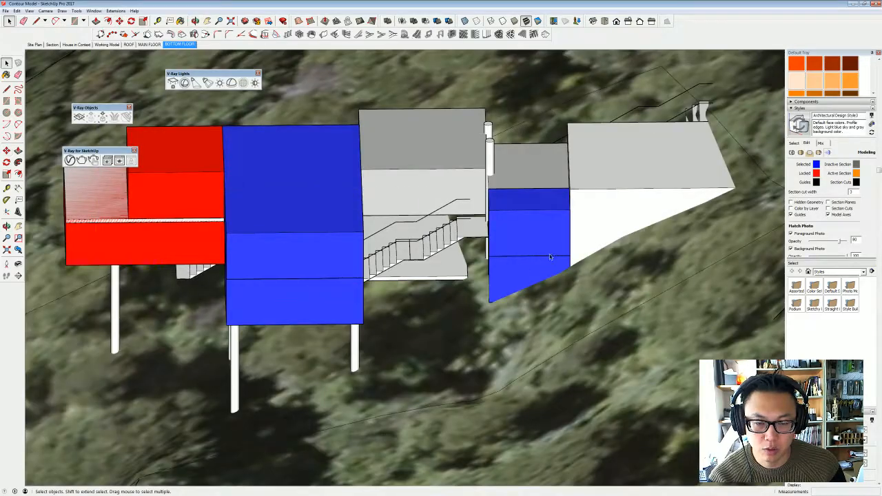
- Open the landing slab and pull its edge outward beside the stacked blue block
middle_drag(550, 253, 753, 311)
middle_drag(421, 194, 438, 304)
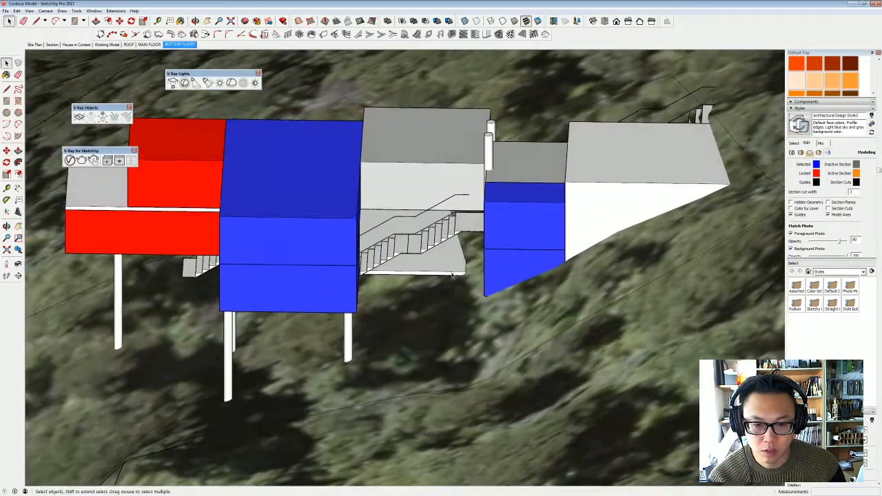
scroll(452, 278, up, 3)
double_click(455, 274)
click(454, 274)
double_click(454, 275)
key(p)
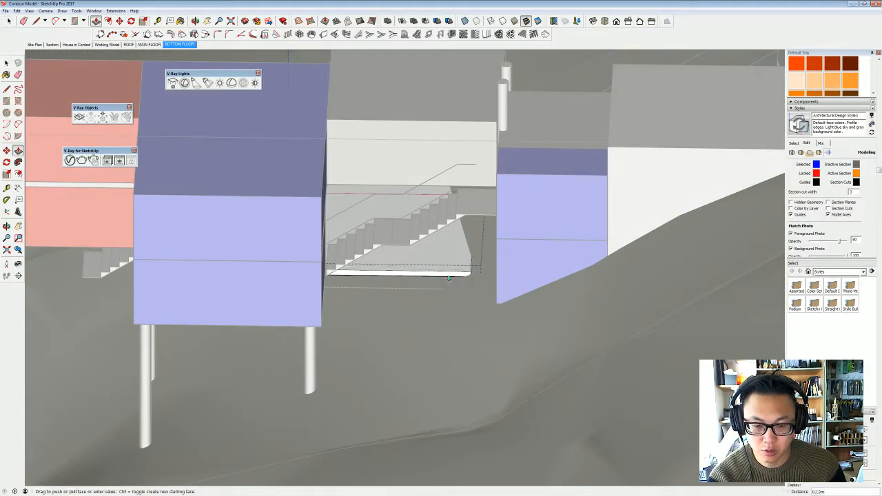
click(454, 274)
click(512, 279)
key(space)
click(508, 284)
- Copy the row of posts on the stair side beneath the red block across to the block's opposite side
middle_drag(507, 283, 391, 302)
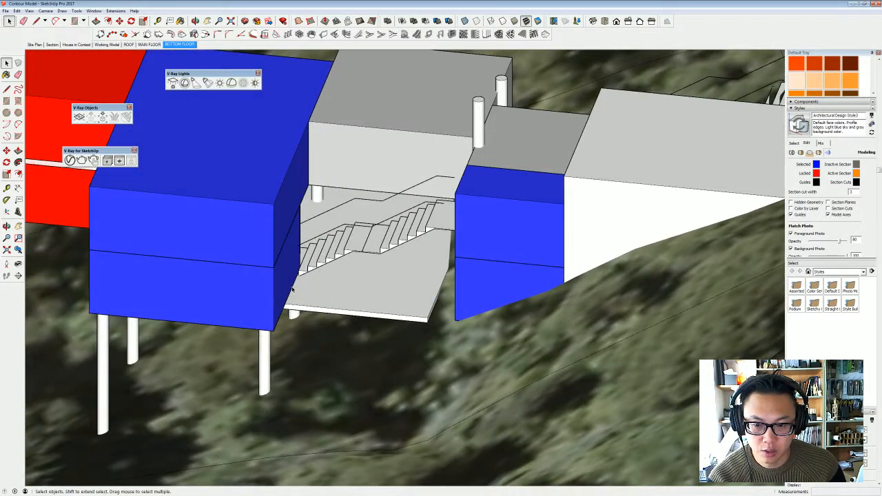
middle_drag(474, 301, 406, 312)
drag(543, 312, 485, 260)
key(space)
middle_drag(485, 260, 448, 250)
click(448, 249)
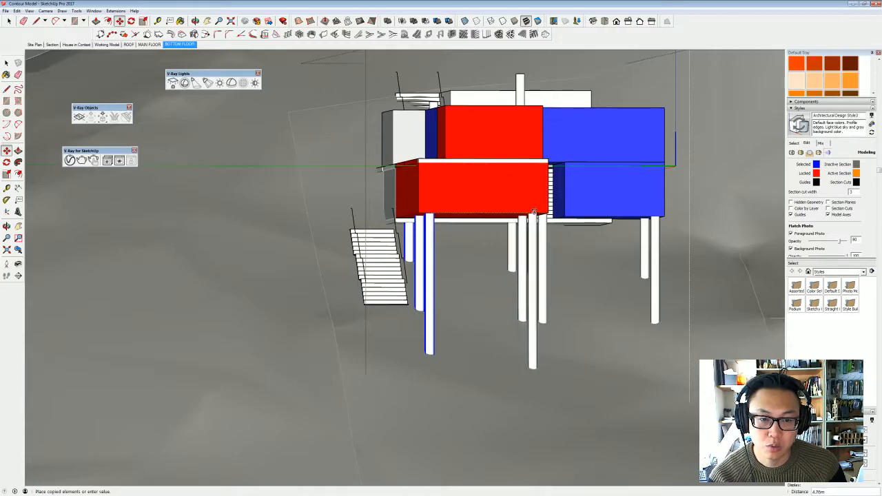
middle_drag(540, 217, 489, 293)
key(space)
click(640, 233)
- Move the lower stair run about 3.39 m along the building toward the far end of the lower grey block
click(488, 293)
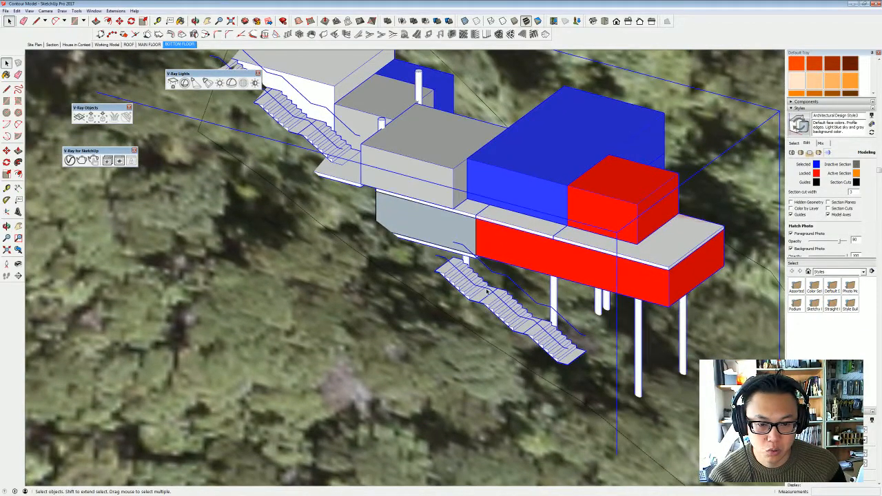
double_click(485, 292)
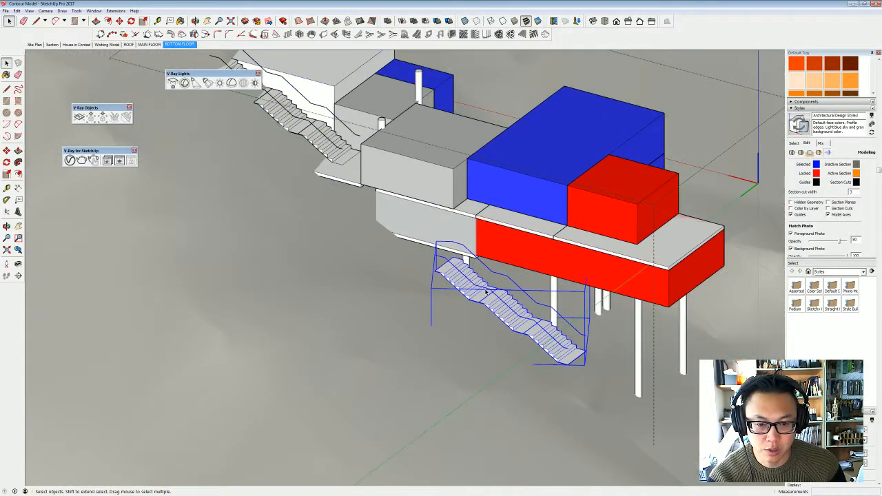
click(453, 259)
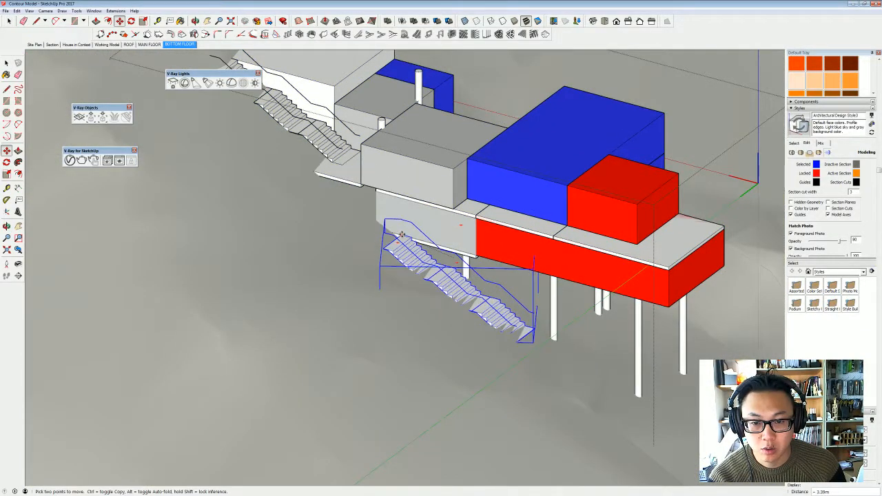
middle_drag(446, 267, 161, 225)
key(space)
click(207, 149)
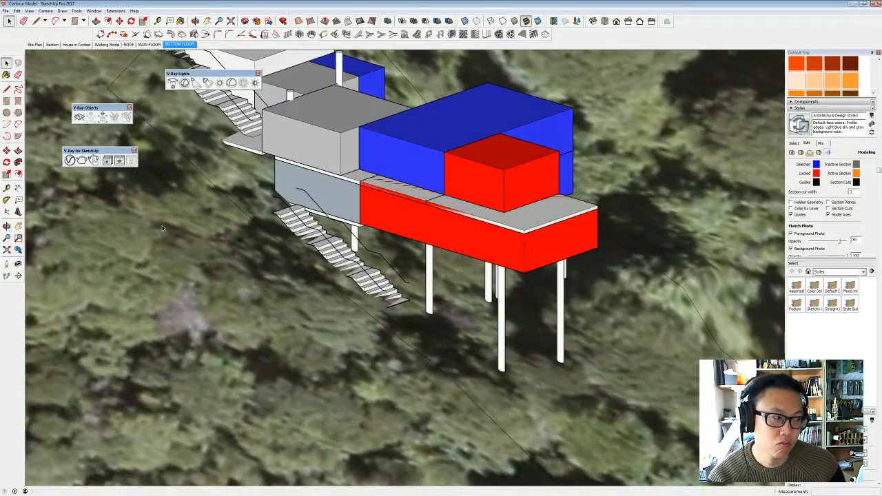
- Push the lower red block's stair-side face inward about 1.36 m to line up with the upper red block
middle_drag(458, 234, 323, 232)
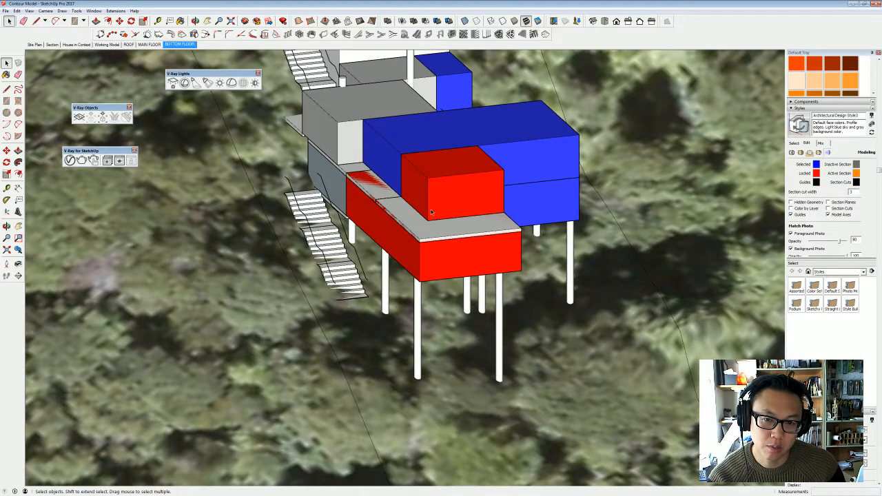
middle_drag(451, 257, 410, 245)
drag(300, 259, 473, 281)
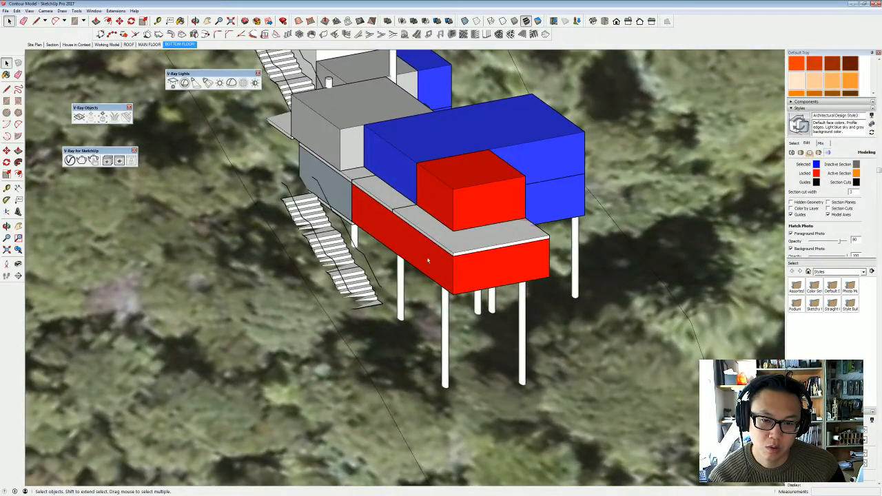
key(space)
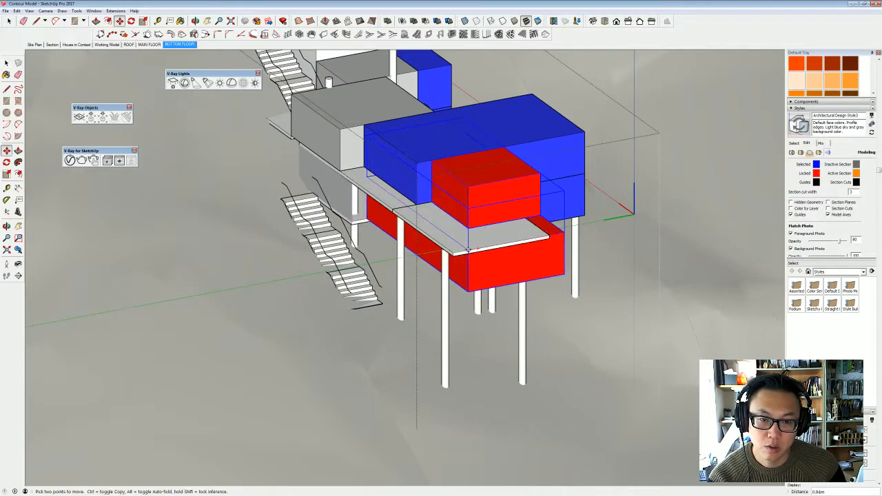
double_click(446, 272)
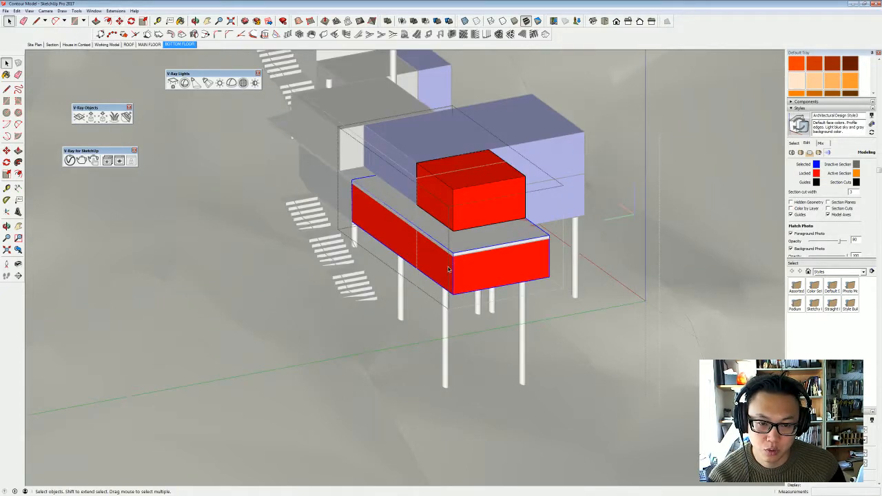
double_click(449, 270)
key(p)
click(448, 269)
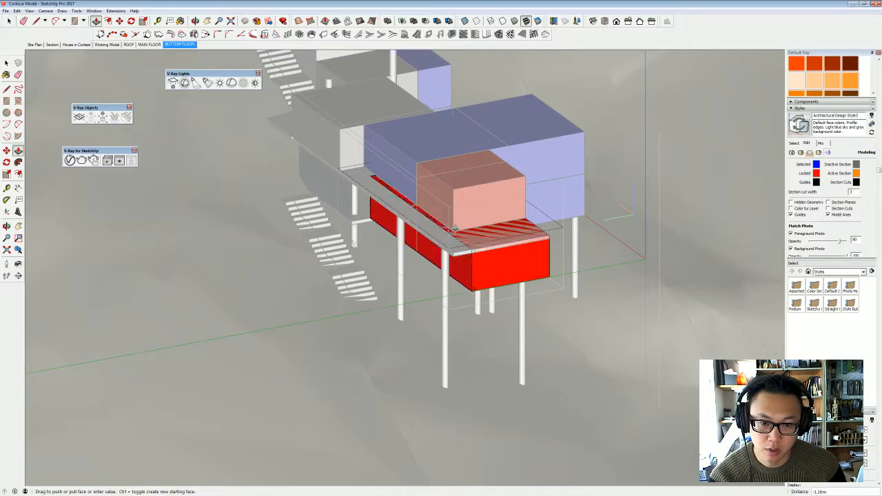
click(455, 229)
key(space)
key(Escape)
key(Escape)
- Copy the end landing slab straight down to the base of the lower red block
scroll(456, 231, up, 2)
middle_drag(457, 244, 459, 234)
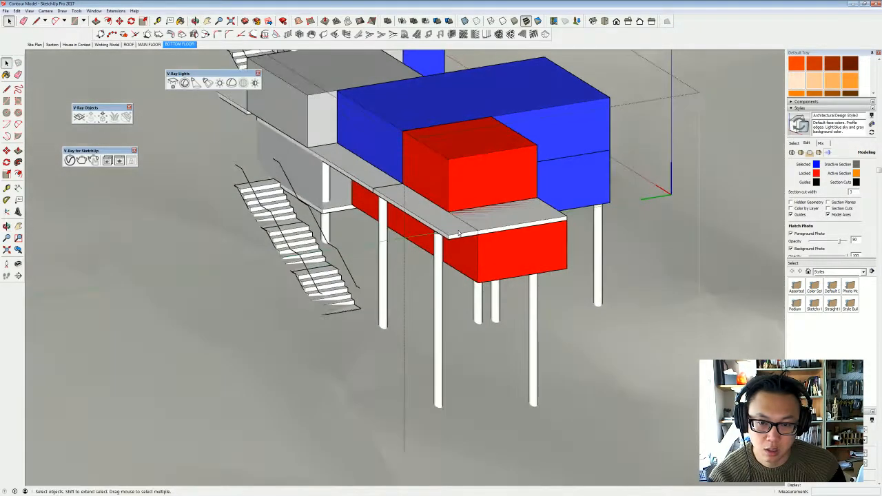
key(m)
click(478, 231)
key(ctrl)
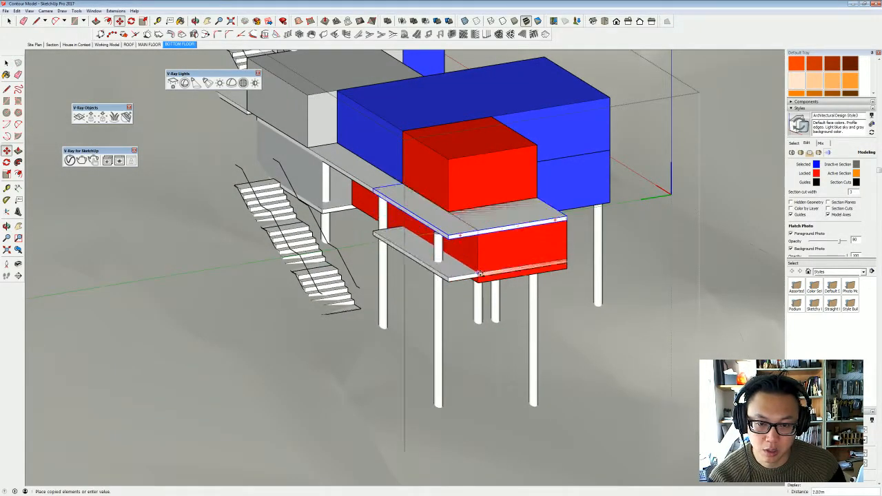
click(478, 283)
middle_drag(411, 274, 654, 306)
- Open the copied lower slab and move its inner end edge about 5.03 m to meet the lower grey block
key(space)
triple_click(530, 260)
middle_drag(505, 255, 533, 276)
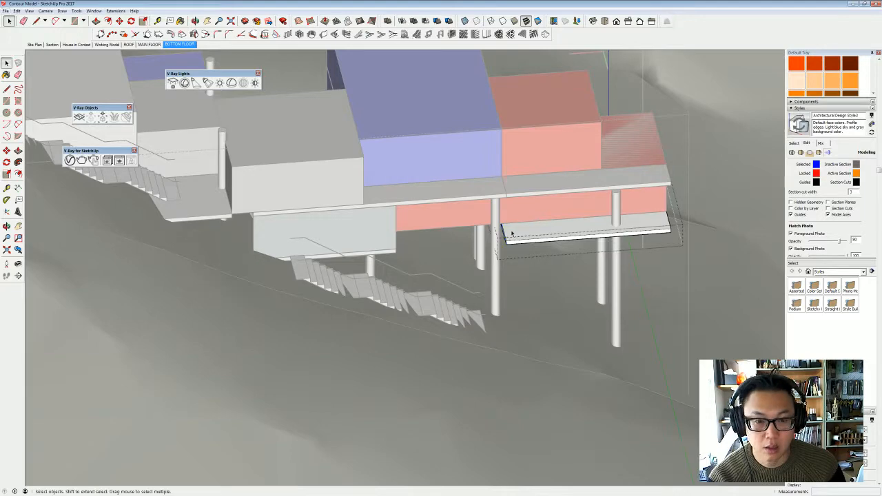
key(m)
middle_drag(507, 252, 465, 175)
key(space)
key(m)
scroll(505, 243, up, 2)
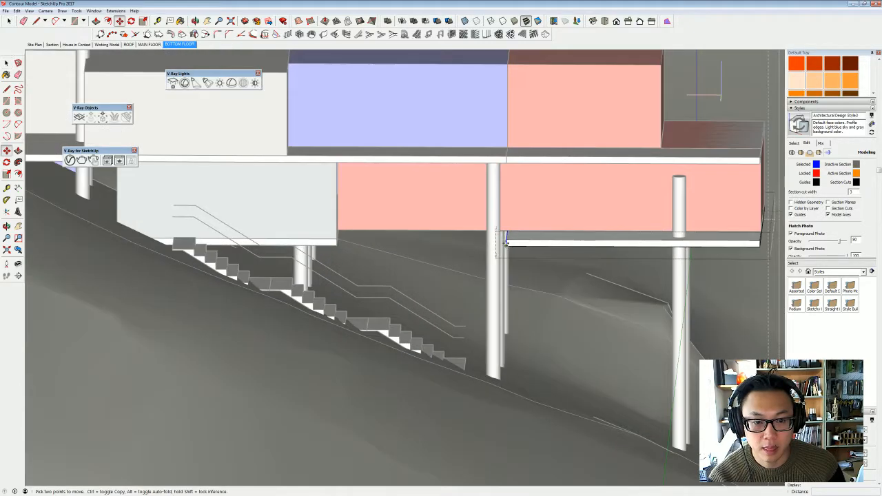
click(479, 240)
click(340, 237)
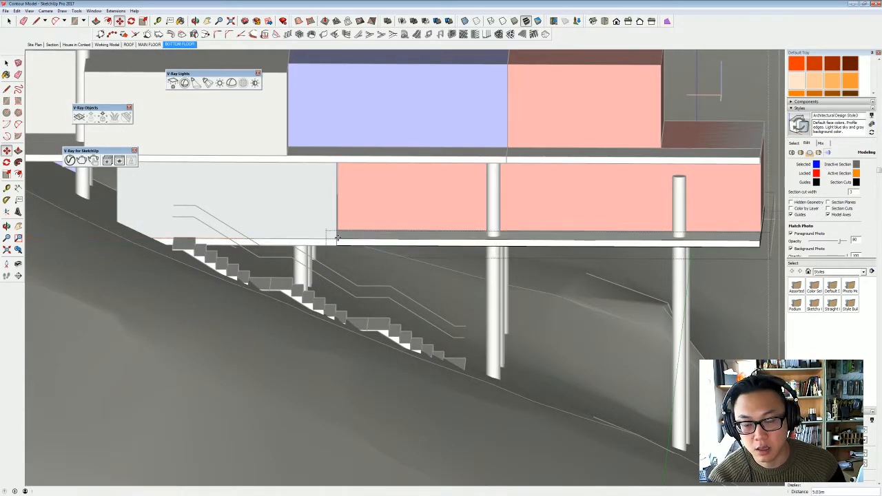
key(space)
key(Escape)
- Extend the lower slab's outer end 1500 mm beyond the lower red block with Push/Pull
middle_drag(427, 230, 351, 269)
scroll(414, 246, down, 3)
middle_drag(460, 242, 399, 248)
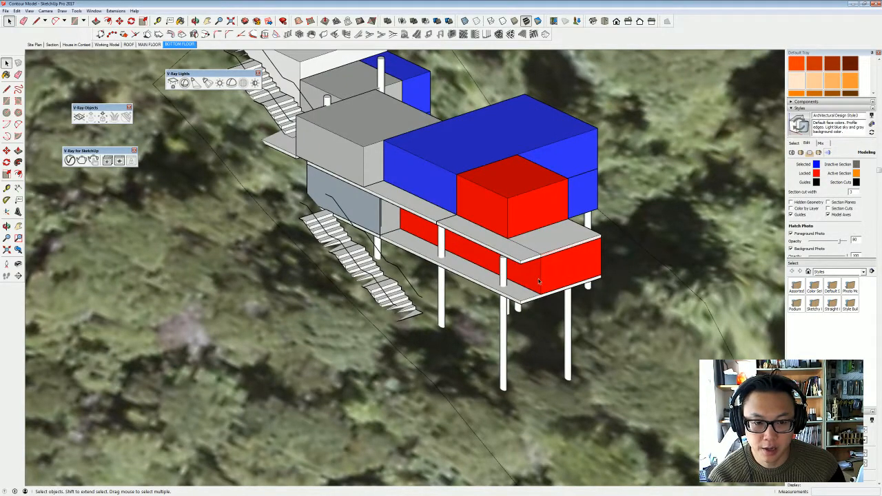
middle_drag(540, 281, 450, 288)
double_click(448, 289)
double_click(448, 288)
scroll(456, 296, up, 1)
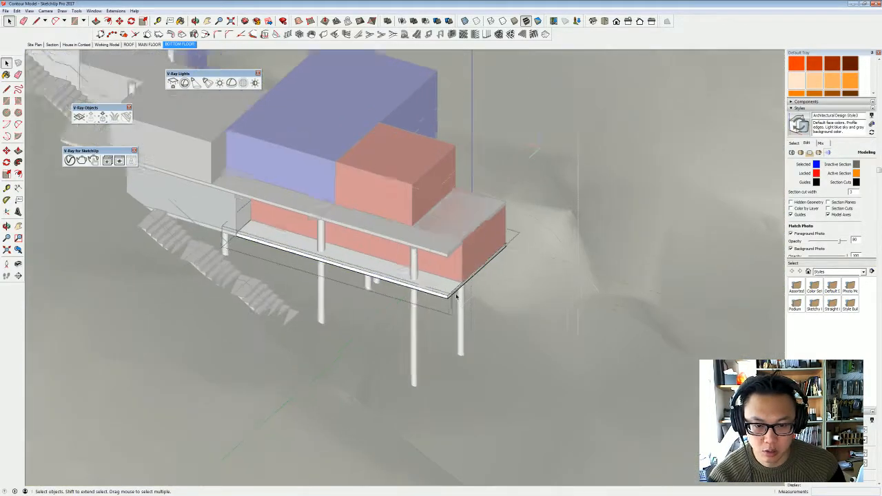
scroll(456, 297, up, 2)
key(p)
click(455, 293)
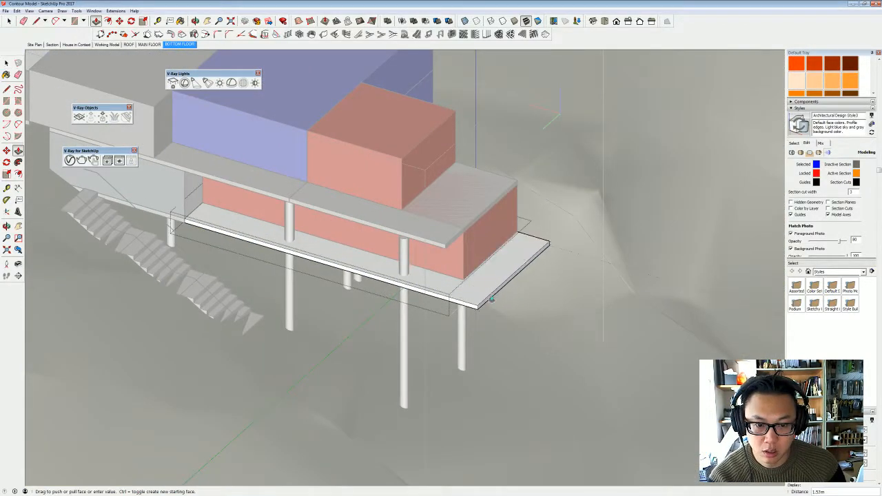
click(498, 298)
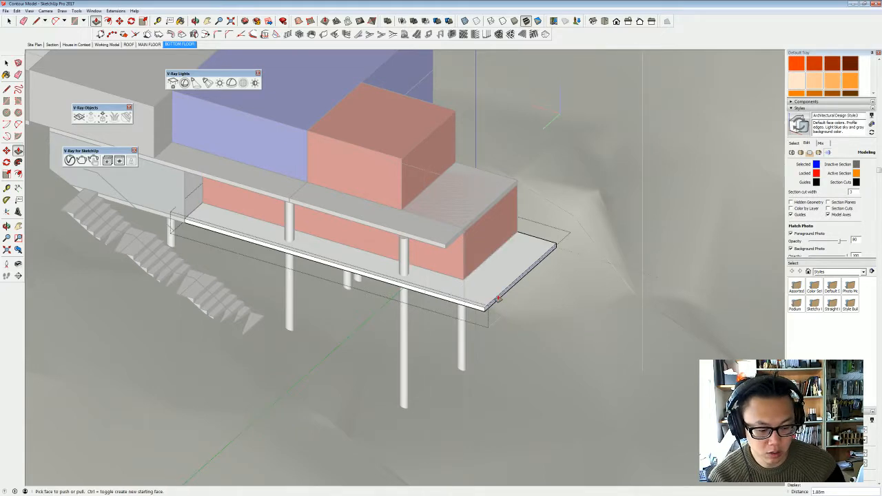
text(1500)
key(Return)
key(space)
click(504, 296)
middle_drag(503, 296, 415, 273)
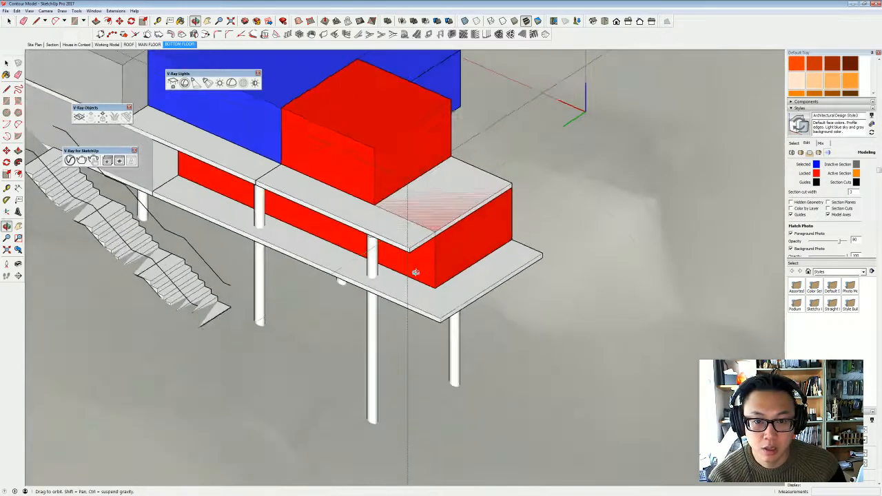
- Pull the upper slab's outer end face out 1.50 m to align with the lower slab's end
double_click(419, 243)
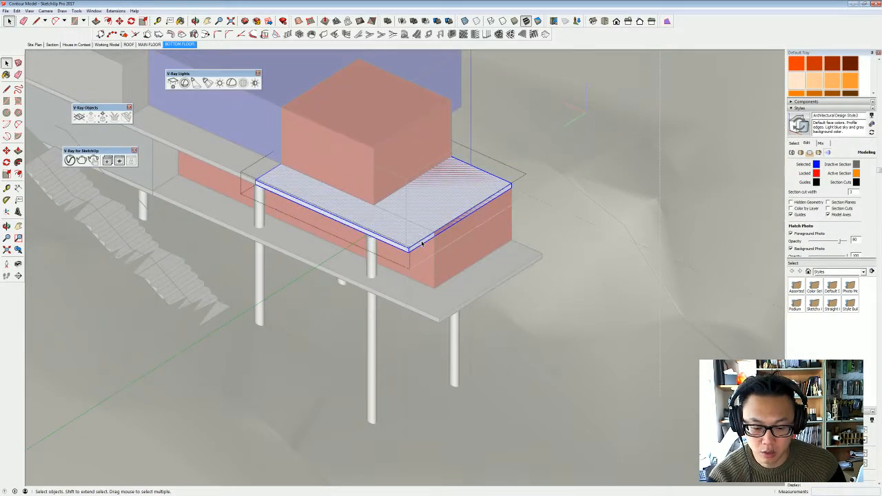
key(p)
click(423, 244)
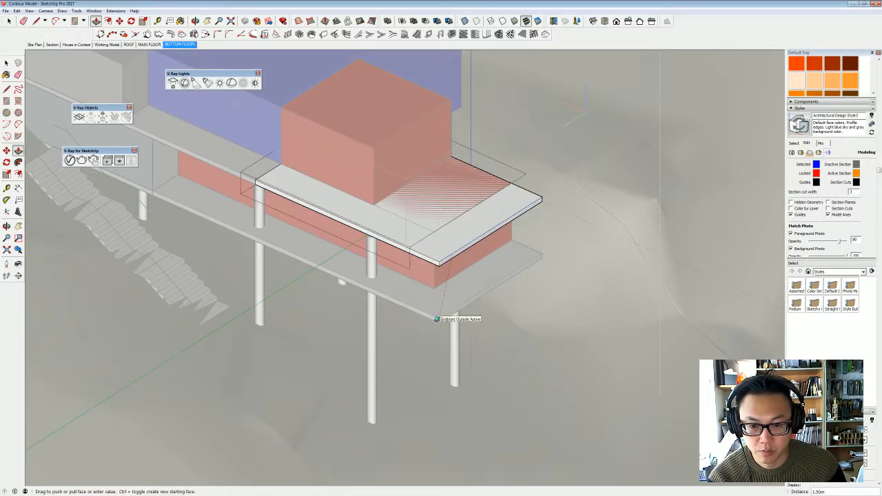
click(437, 319)
key(space)
click(440, 317)
- Move the outermost stair-side post up to meet the underside of the upper slab
scroll(400, 206, down, 3)
middle_drag(396, 214, 482, 153)
scroll(420, 195, up, 3)
click(420, 204)
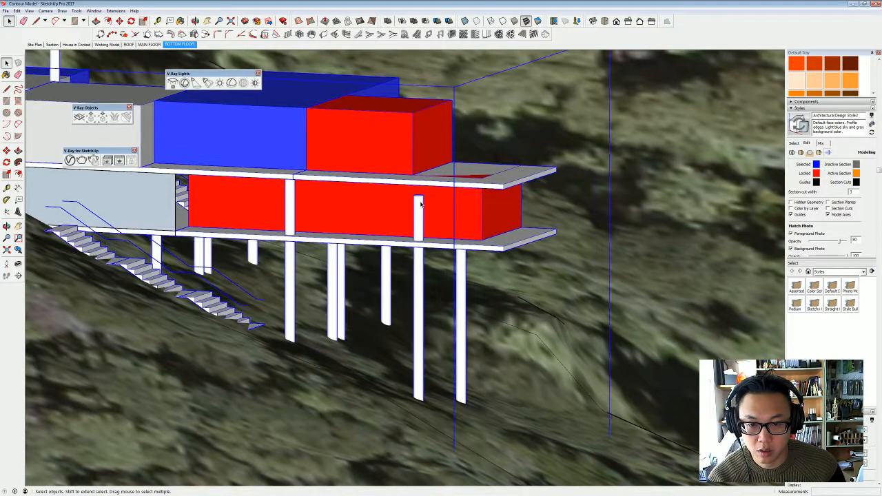
double_click(420, 204)
key(m)
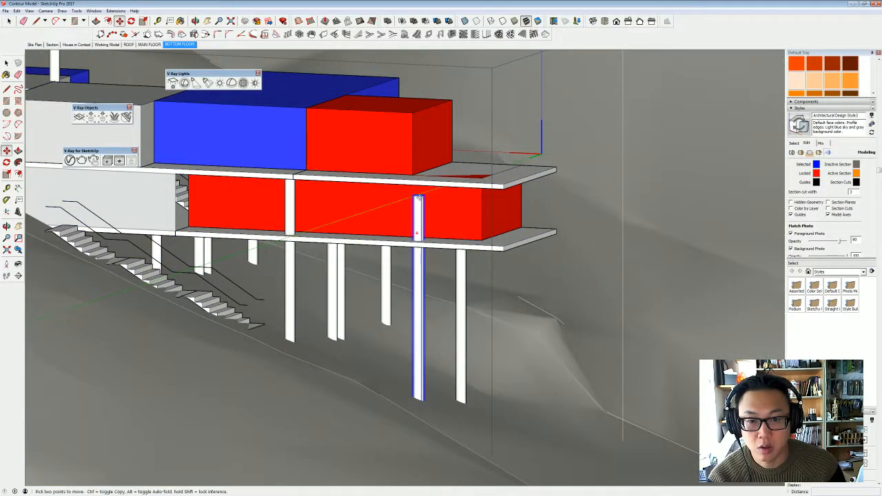
click(418, 198)
click(423, 185)
key(space)
key(Escape)
- Examine the extended slabs, posts and stacked blocks from both sides of the house
scroll(441, 234, down, 2)
middle_drag(441, 234, 438, 334)
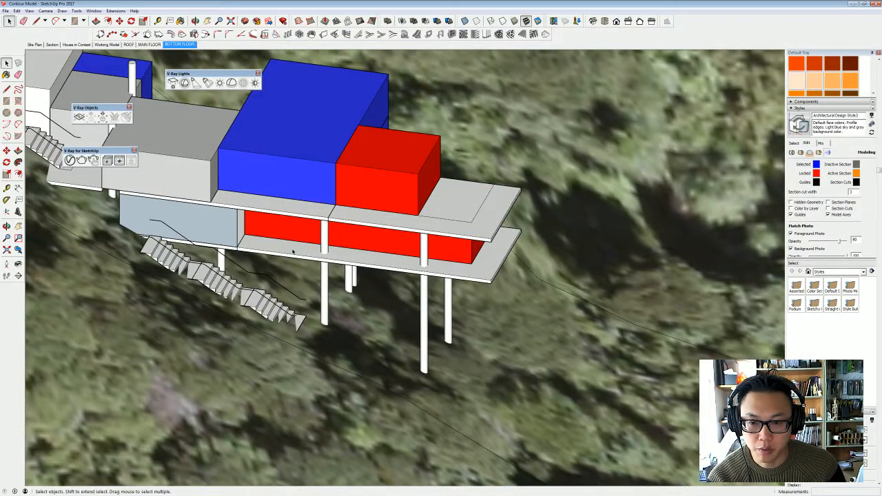
middle_drag(458, 266, 361, 237)
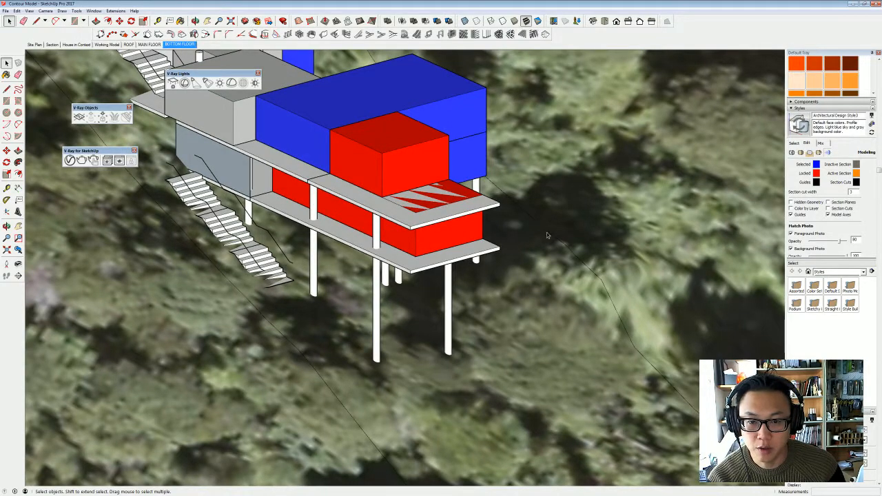
middle_drag(423, 220, 306, 246)
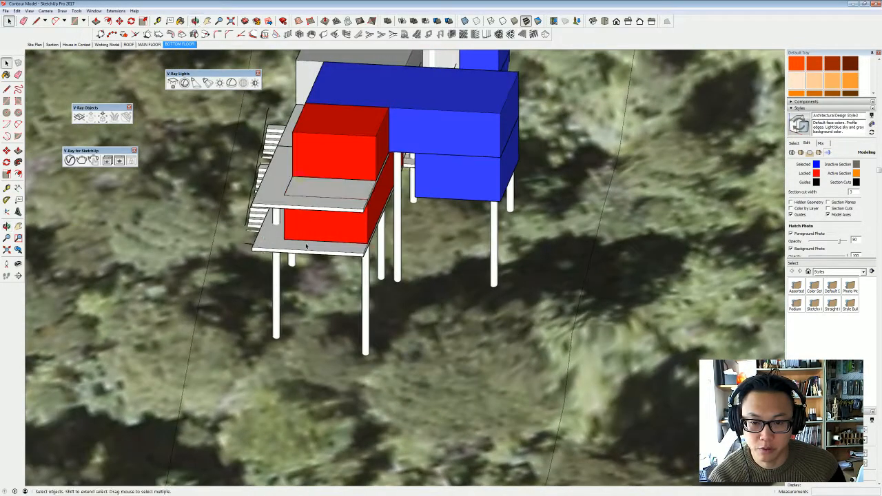
middle_drag(404, 228, 319, 212)
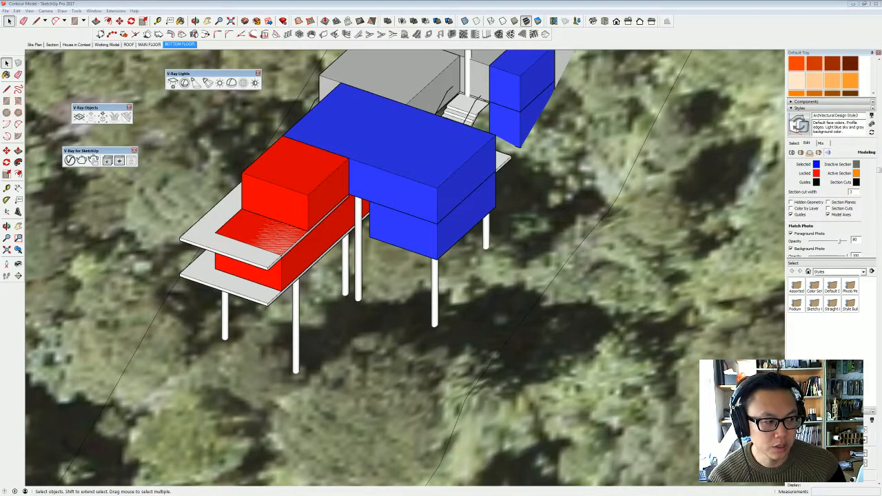
middle_drag(277, 265, 310, 247)
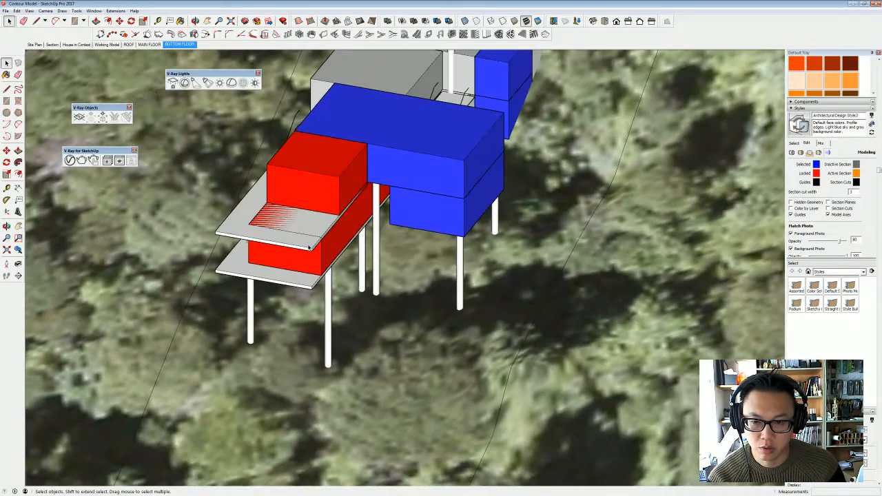
middle_drag(353, 174, 280, 168)
middle_drag(204, 231, 240, 188)
- Draw a rectangle on the upper red block's side facing away from the stairs and pull it into a thin wall extended about 4.46 m
scroll(267, 140, up, 4)
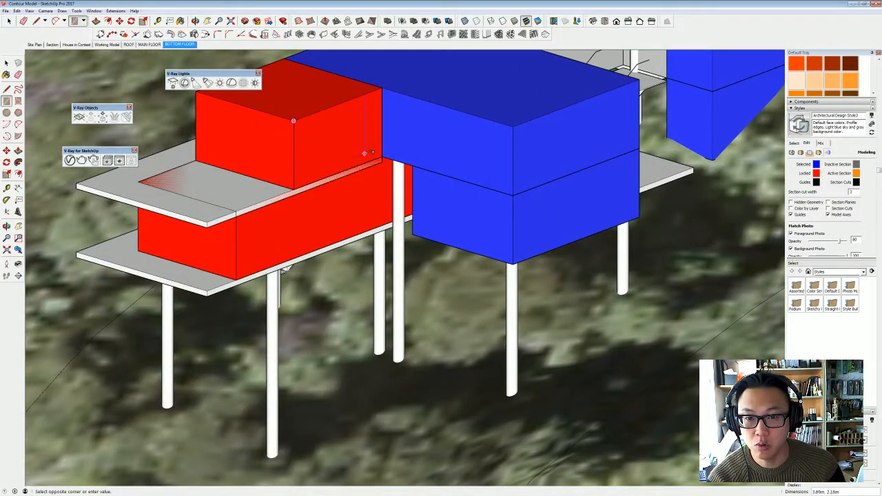
click(382, 156)
middle_drag(331, 143, 337, 169)
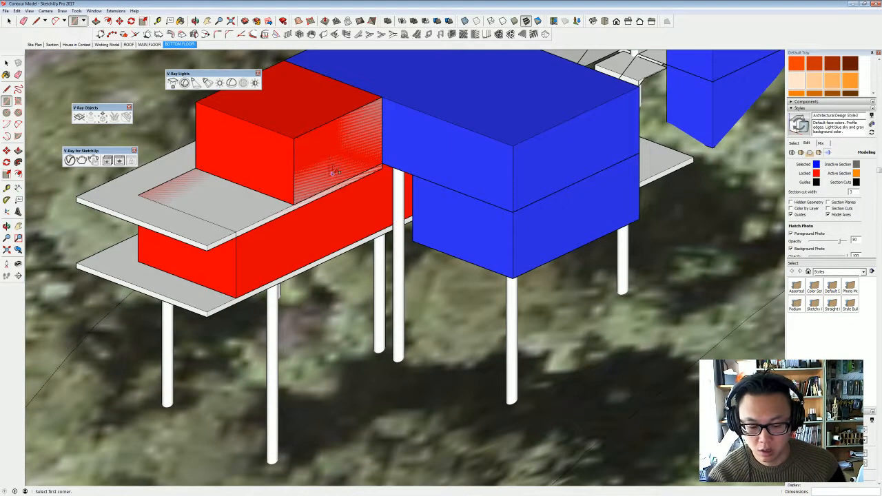
key(p)
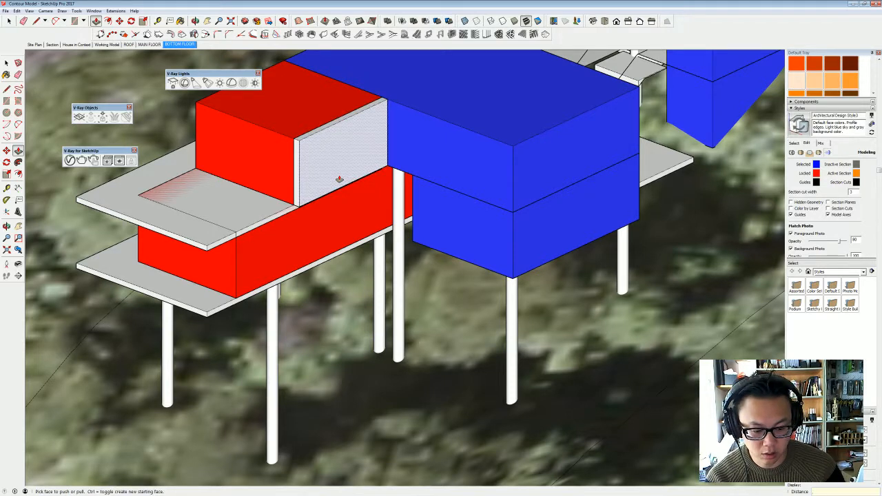
click(339, 179)
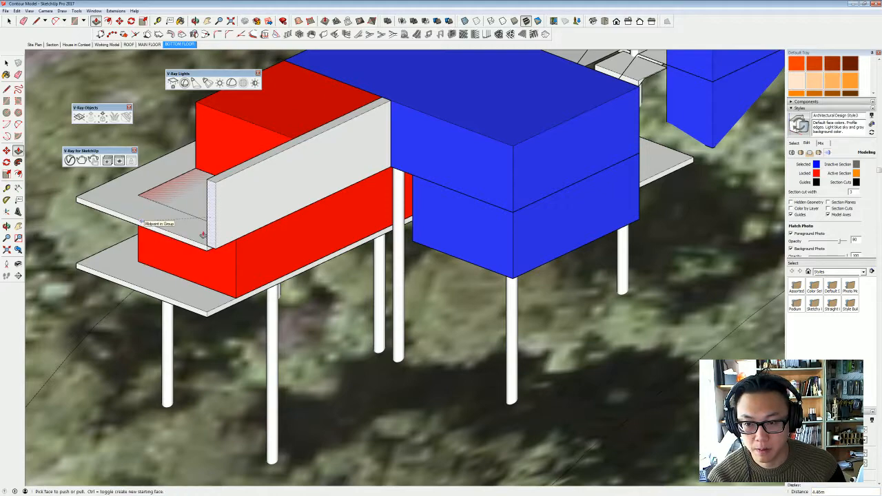
- Pull the underside of the new wall down about 11.76 m toward the hillside
middle_drag(289, 238, 393, 103)
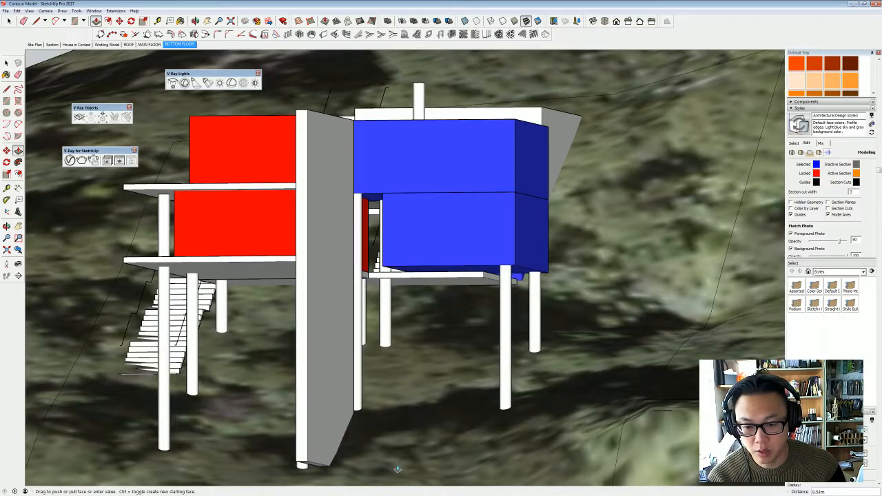
shift+middle_drag(397, 474, 395, 437)
click(396, 439)
middle_drag(301, 330, 489, 269)
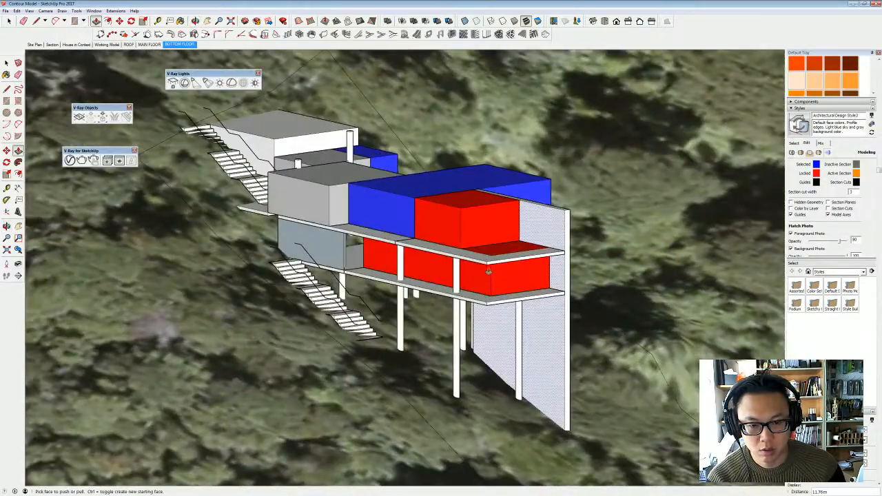
- Select the whole new wall and make it a group
key(space)
triple_click(550, 230)
right_click(551, 230)
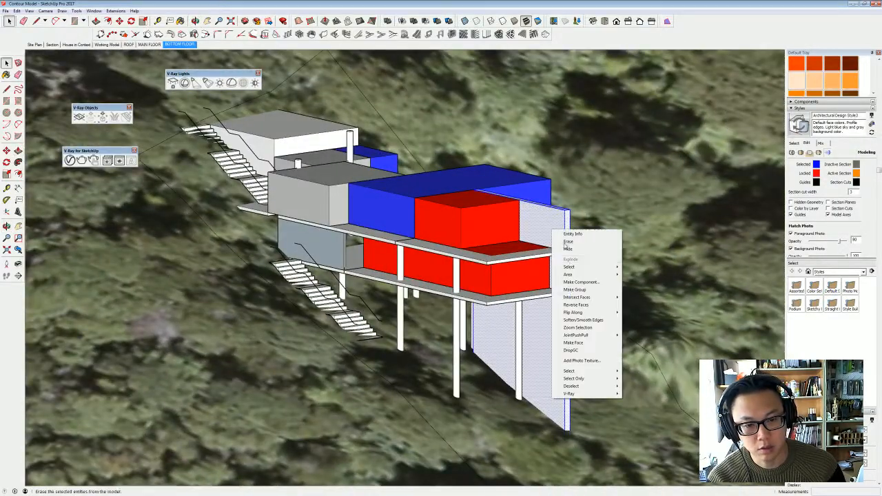
click(575, 291)
middle_drag(575, 290, 590, 360)
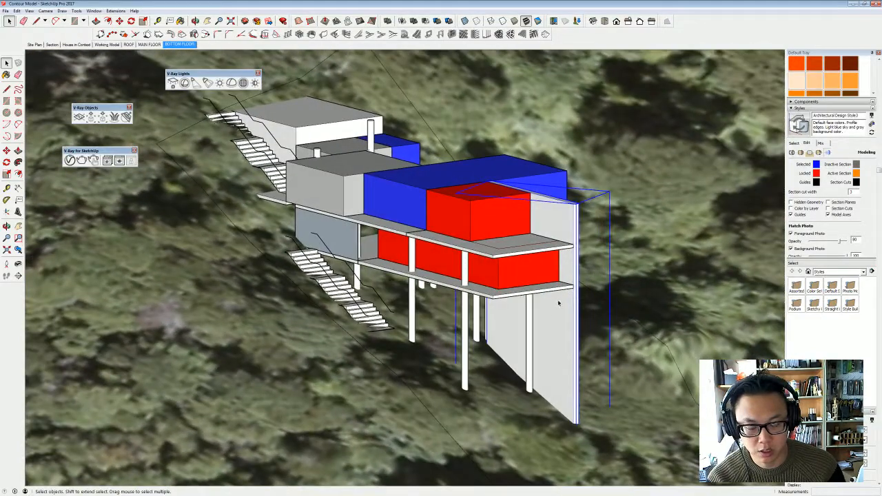
mouse_move(560, 313)
middle_down()
mouse_move(538, 317)
mouse_move(560, 320)
middle_up()
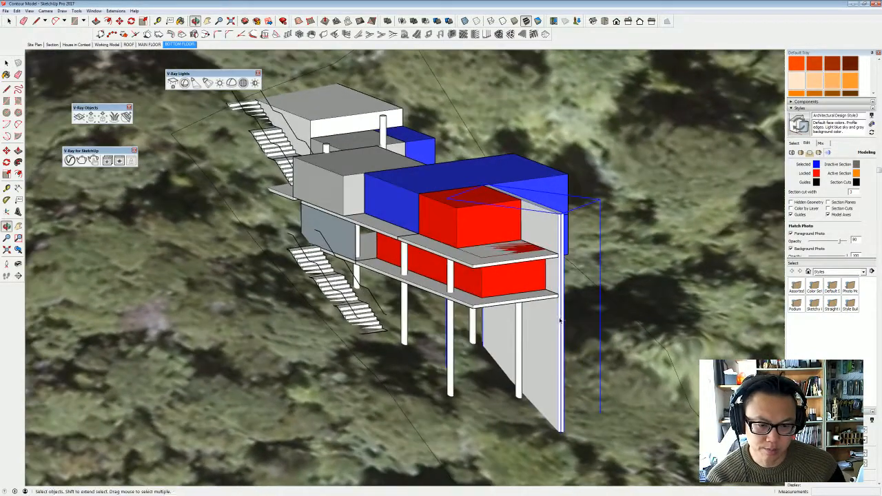
middle_drag(568, 283, 284, 286)
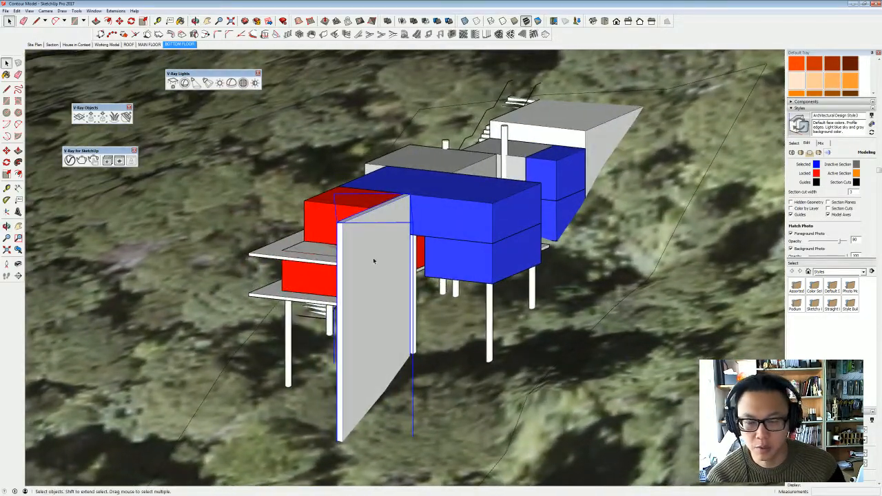
middle_drag(374, 260, 247, 250)
scroll(378, 272, up, 2)
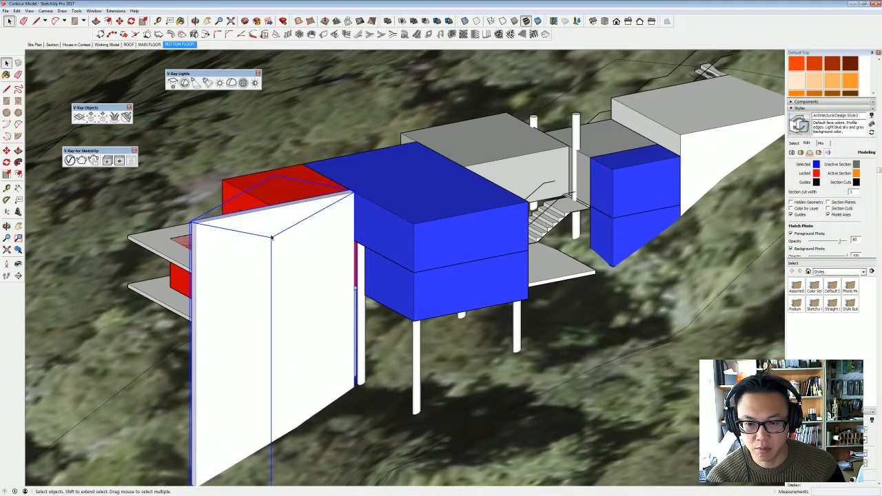
- Open the tall side wall's group and pull its top edge face up about 0.35 m above the upper red block
middle_drag(303, 243, 593, 221)
scroll(551, 200, down, 3)
middle_drag(544, 200, 557, 295)
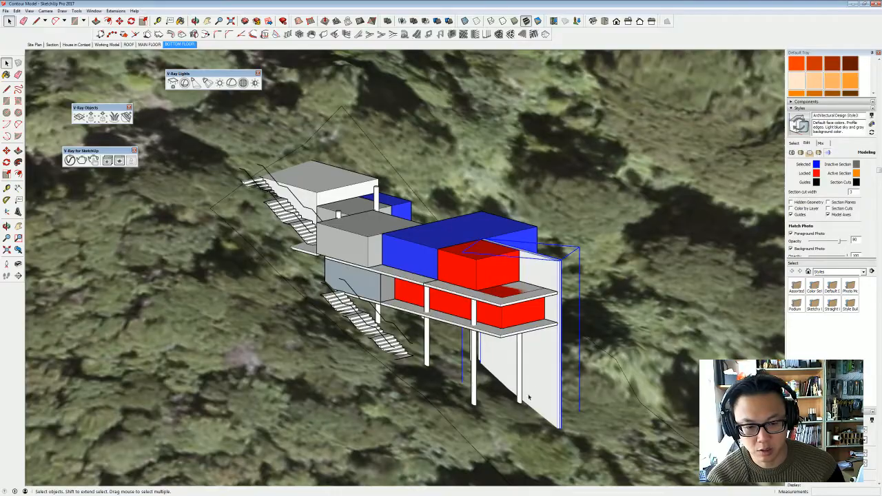
middle_drag(542, 347, 276, 402)
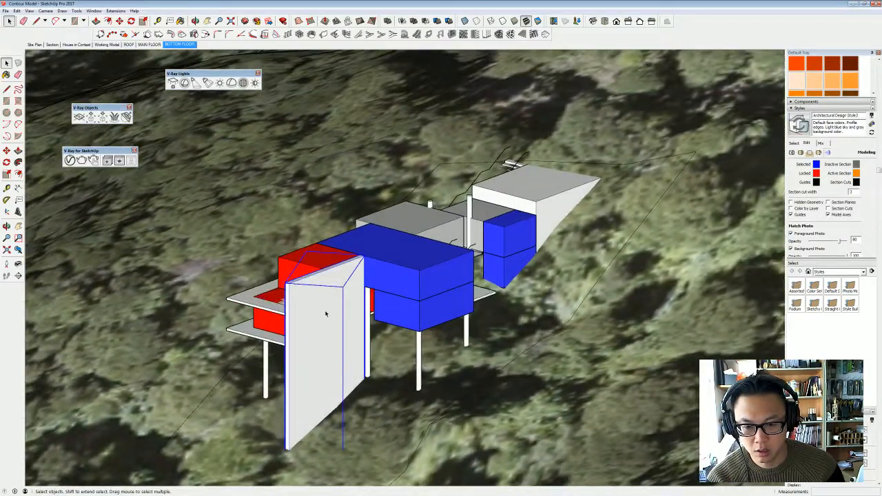
middle_drag(326, 314, 559, 256)
double_click(535, 252)
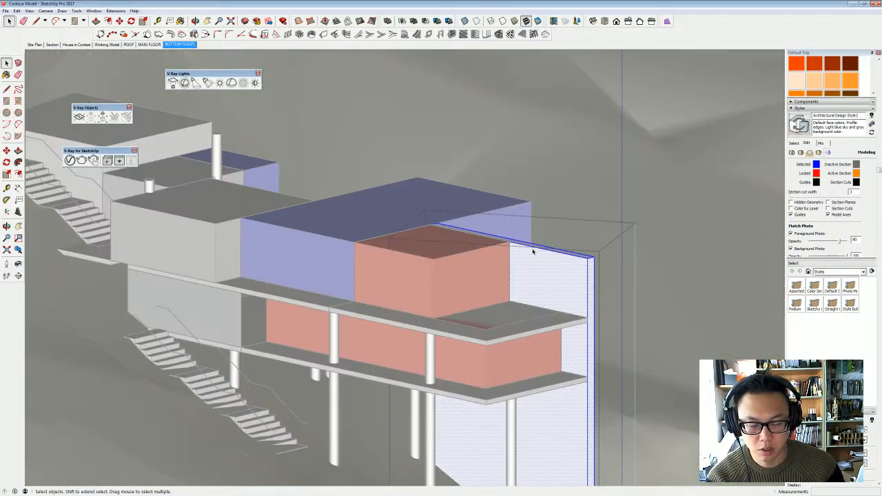
key(p)
click(533, 252)
click(545, 243)
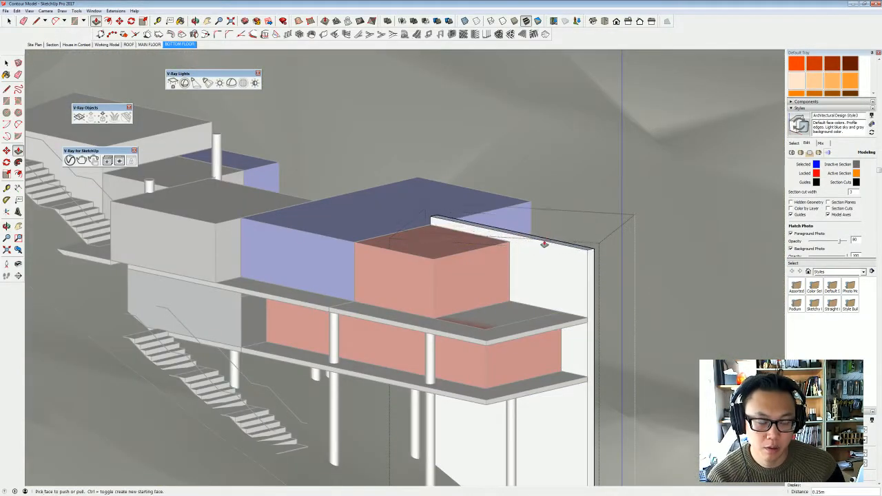
key(space)
key(Escape)
- Outline one roof across the upper grey, blue and red blocks and pull it up into a slab about 0.2 m thick
scroll(522, 262, down, 2)
middle_drag(522, 262, 481, 293)
scroll(507, 304, up, 1)
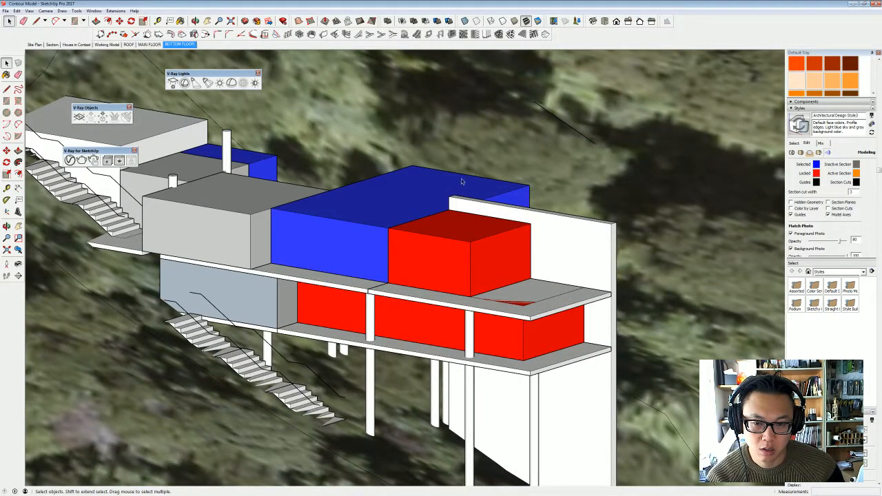
middle_drag(294, 208, 343, 292)
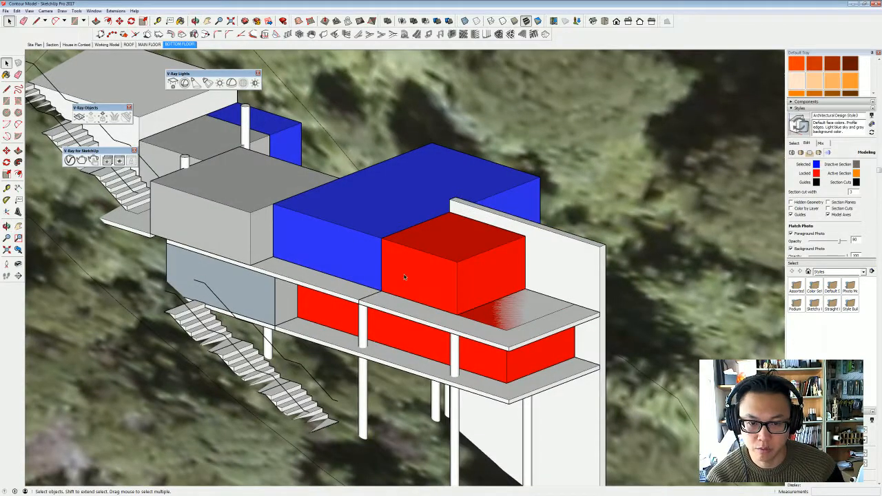
middle_drag(405, 276, 340, 297)
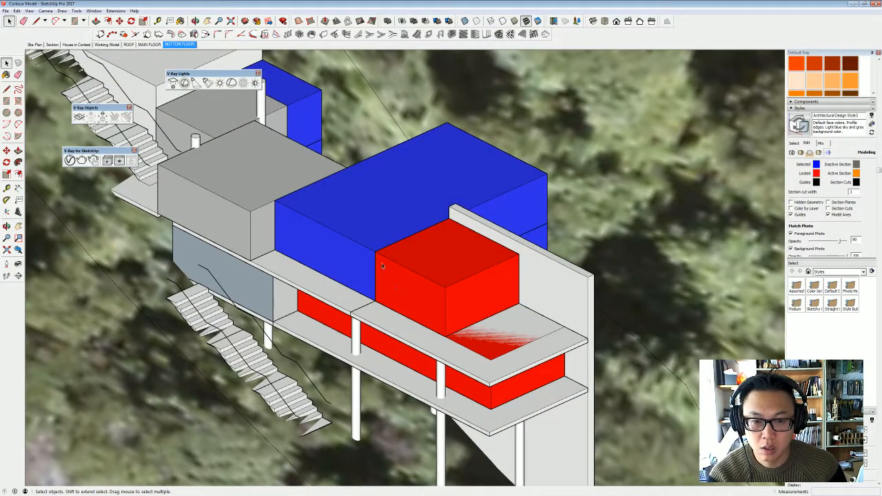
key(l)
click(160, 163)
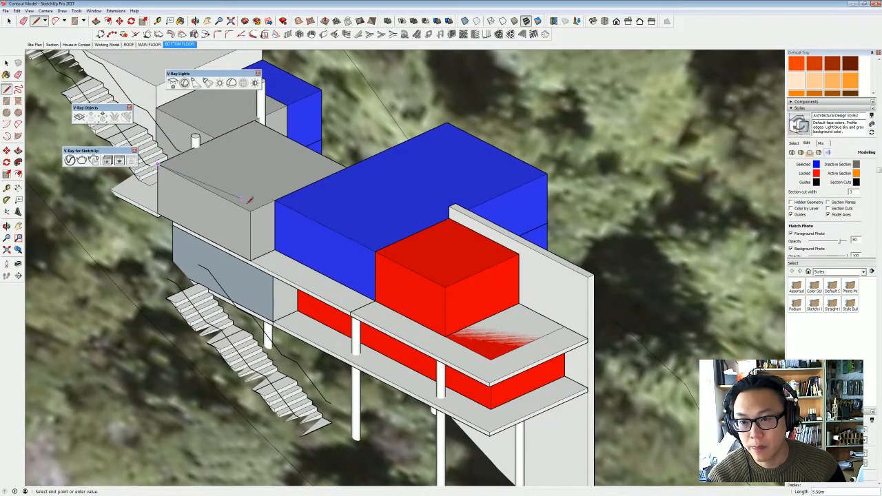
click(420, 298)
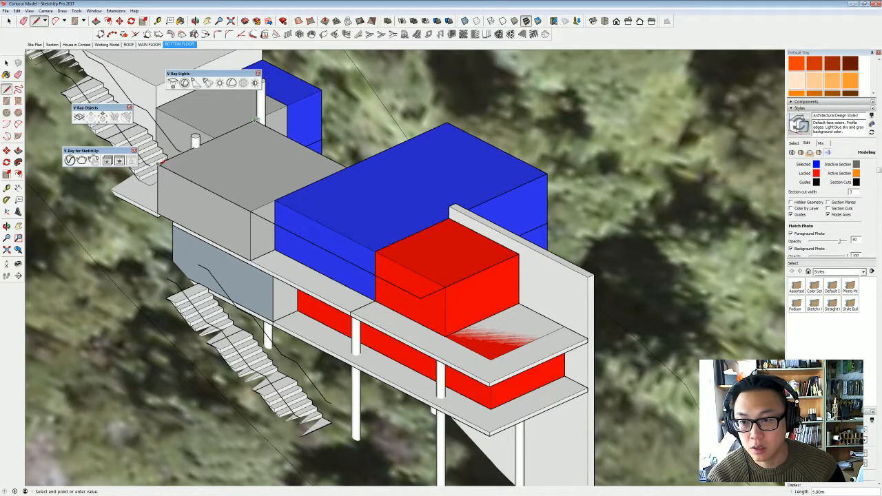
click(159, 165)
key(p)
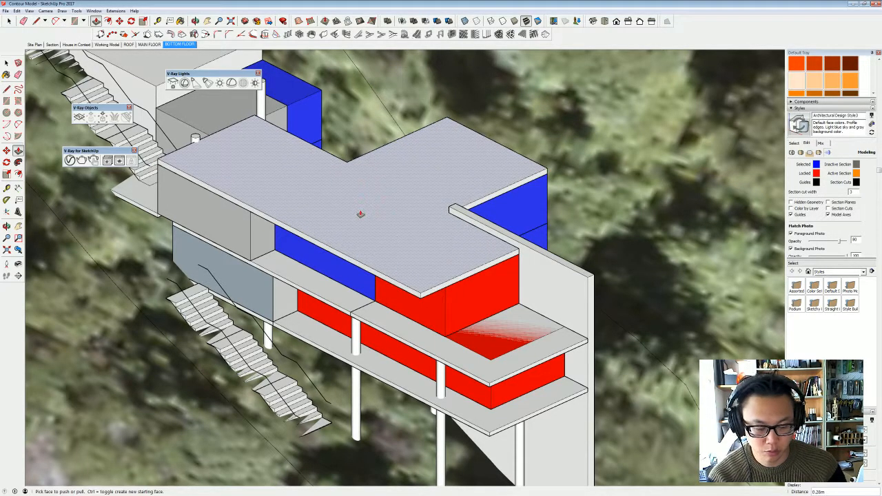
click(359, 214)
- Extend the roof slab's front edge about 1.51 m past the upper red block, with a small further adjustment of the overhang
middle_drag(477, 326, 475, 295)
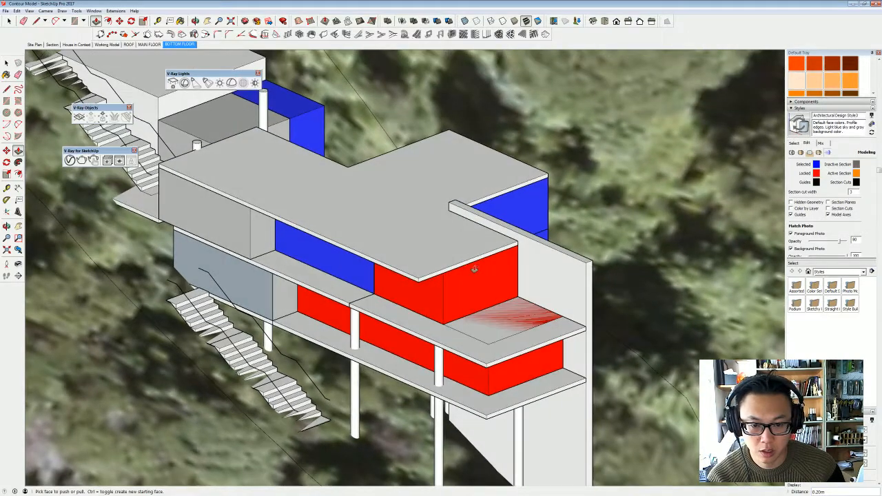
click(480, 258)
click(503, 271)
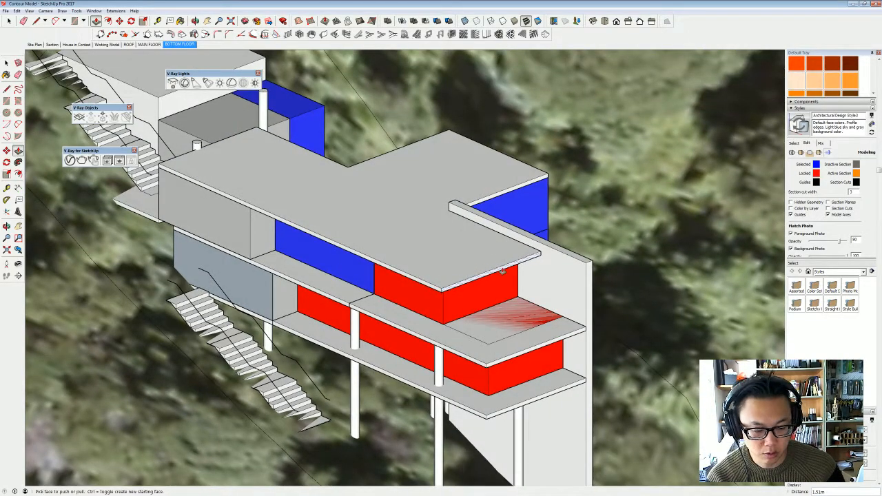
middle_drag(502, 271, 456, 262)
click(458, 258)
click(462, 262)
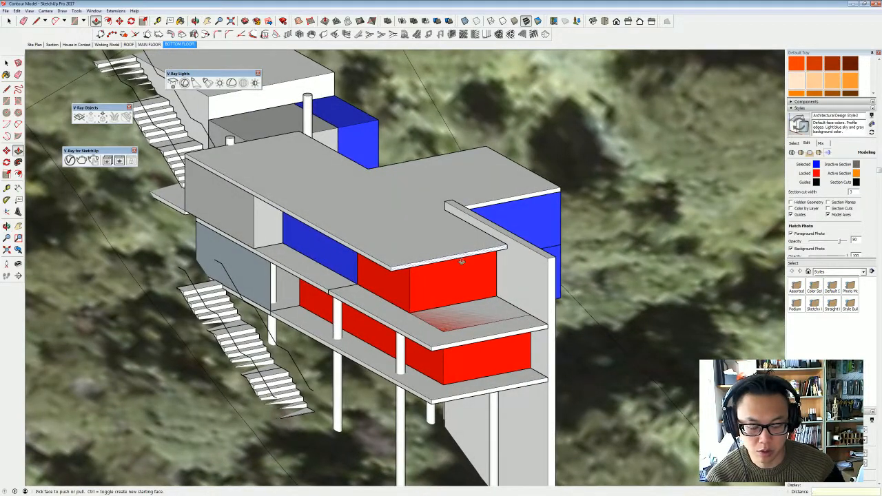
- Select the whole roof slab and make it a group
key(space)
double_click(449, 238)
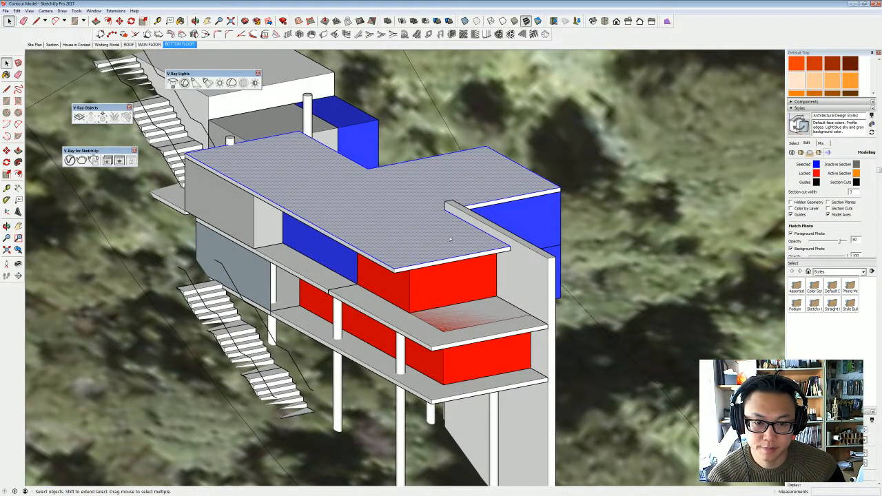
right_click(449, 239)
click(473, 296)
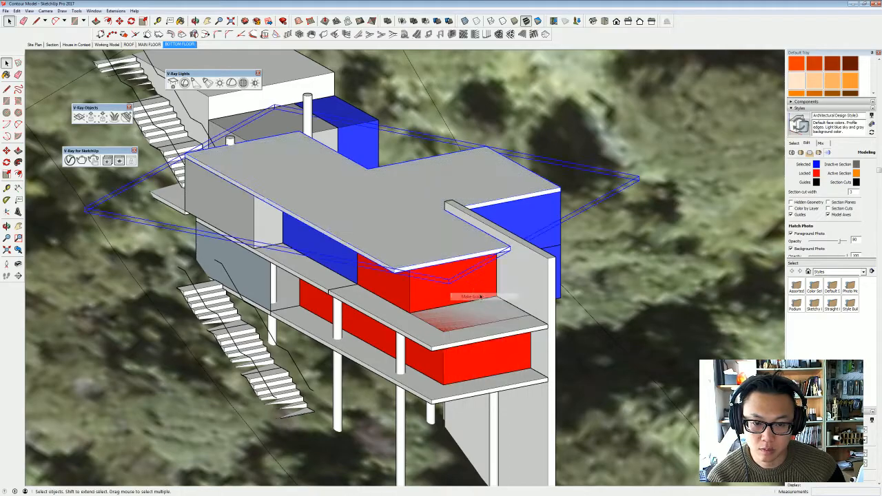
- Copy the tall side wall about 28.38 m across to the stairs between the two blue volumes
middle_drag(495, 300, 708, 134)
middle_drag(510, 241, 264, 227)
scroll(505, 253, up, 3)
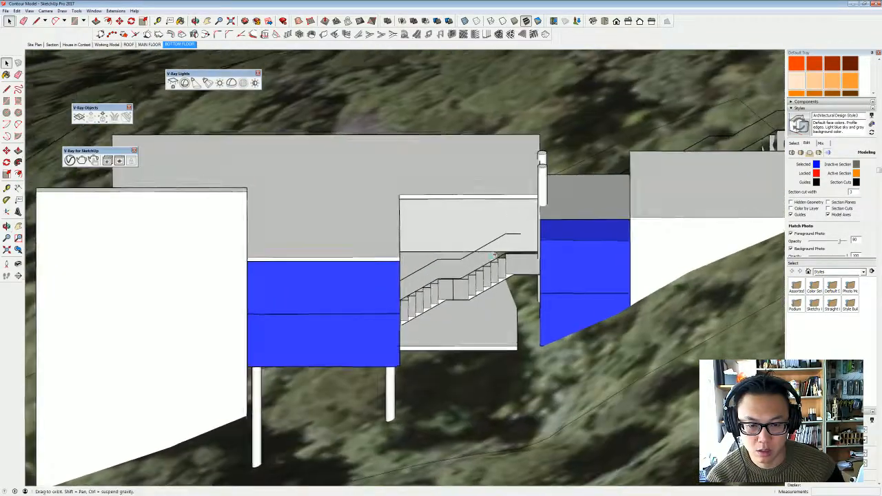
middle_drag(504, 253, 522, 299)
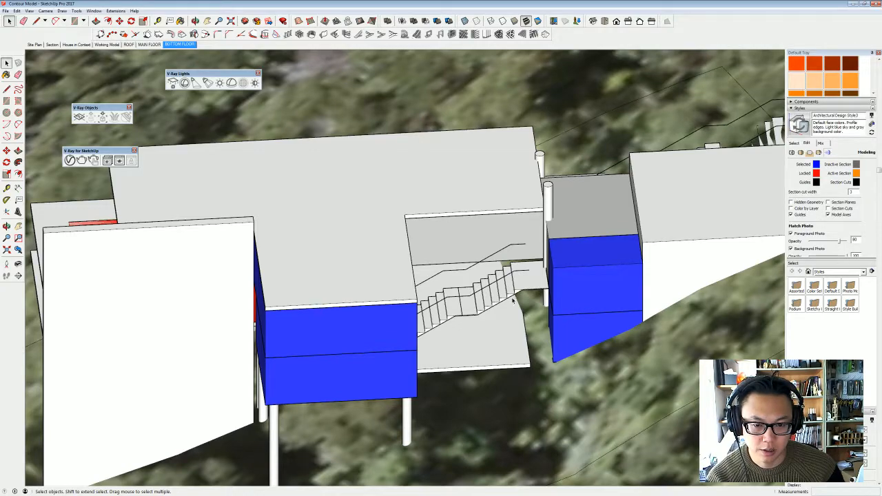
mouse_move(513, 300)
middle_down()
mouse_move(498, 304)
mouse_move(522, 301)
mouse_move(490, 317)
mouse_move(507, 295)
middle_up()
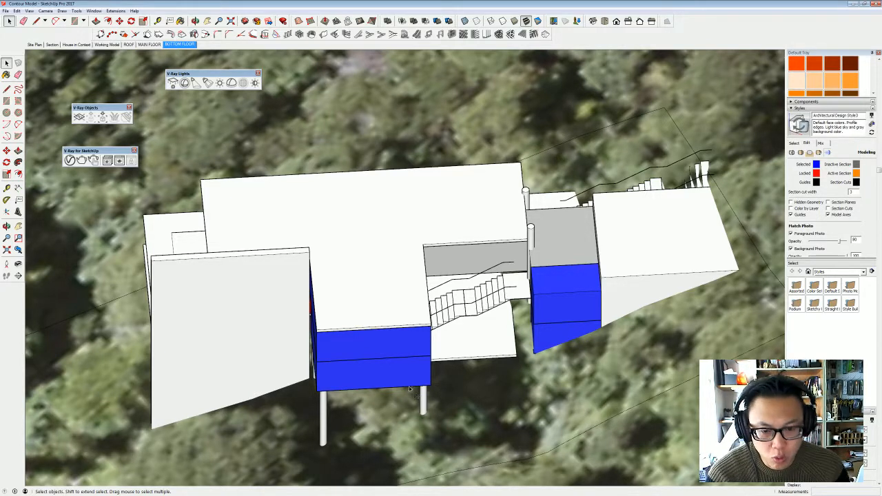
middle_drag(458, 335, 338, 286)
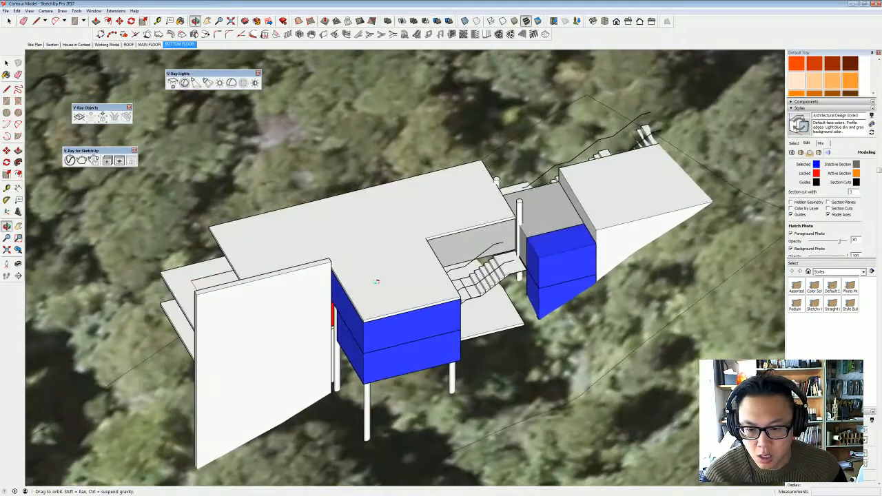
click(274, 293)
middle_drag(250, 290, 264, 338)
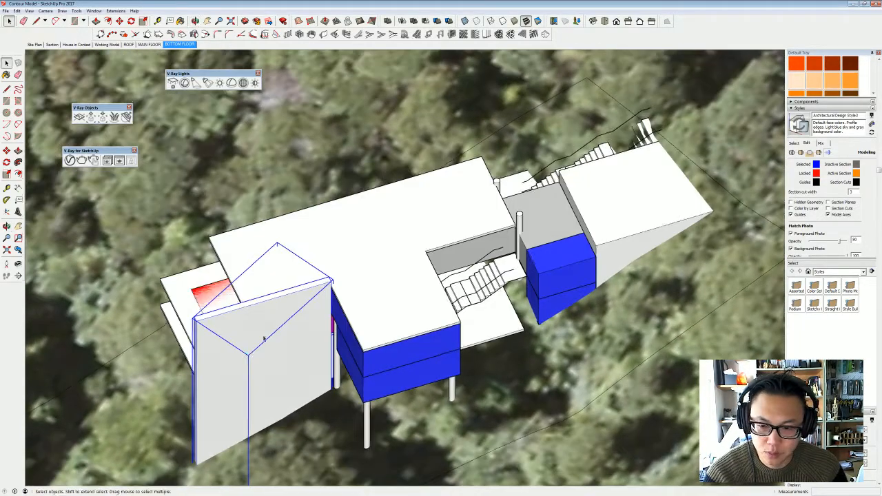
key(m)
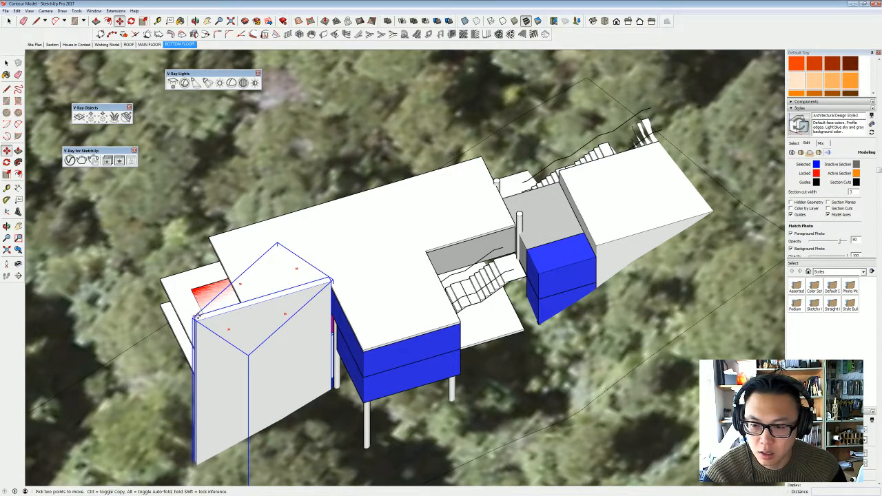
click(196, 317)
key(ctrl)
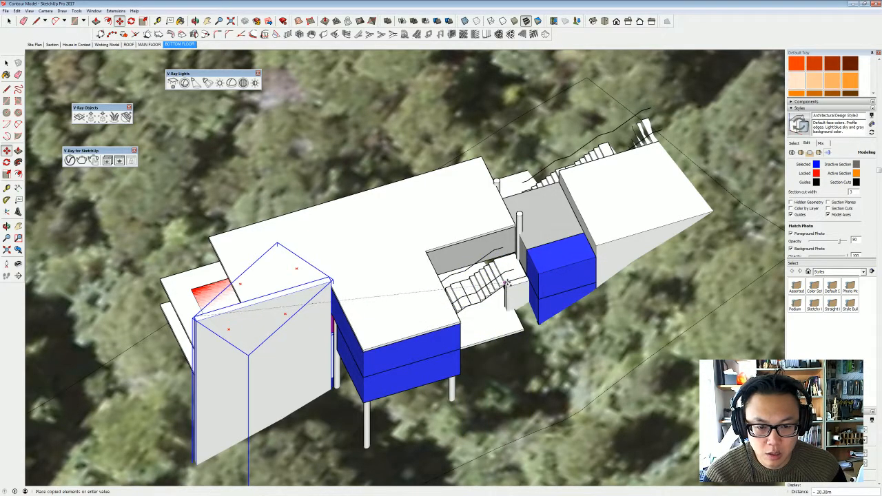
click(504, 284)
- Raise the copied wall about 3.20 m level with the original wall, and shift it along to the roof's inner corner beside the stairs
middle_drag(504, 284, 509, 267)
click(507, 268)
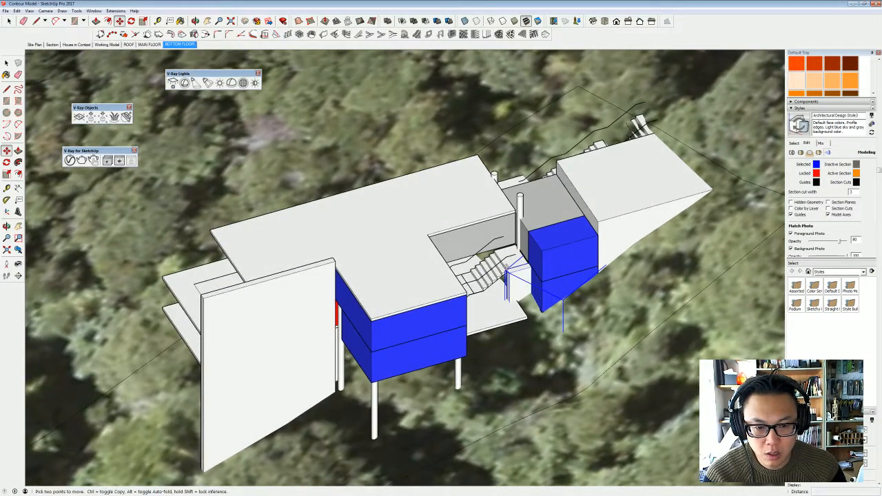
click(336, 261)
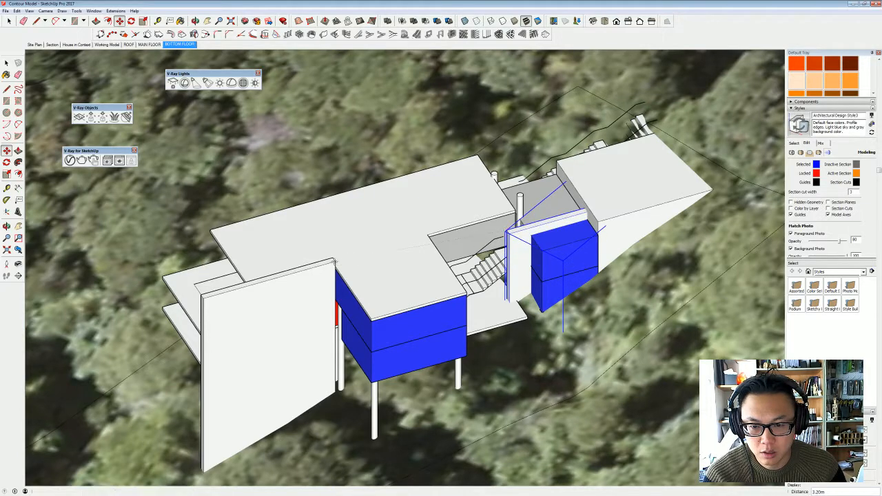
middle_drag(550, 279, 489, 267)
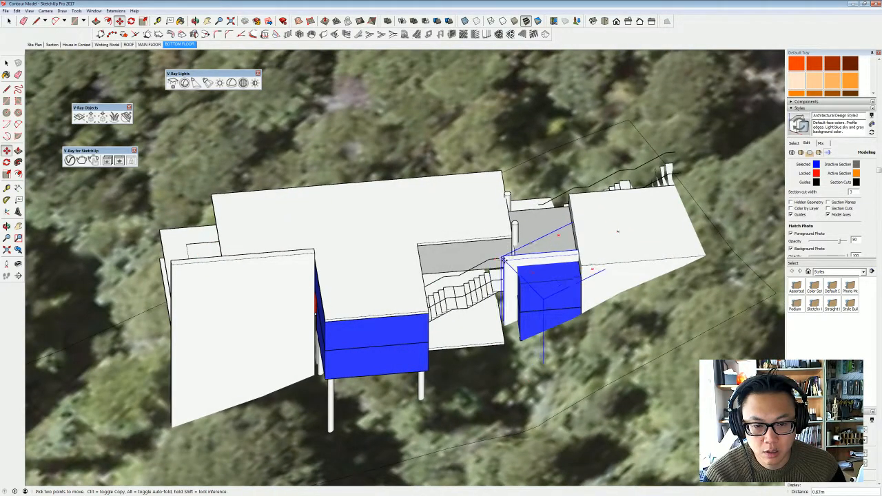
key(t)
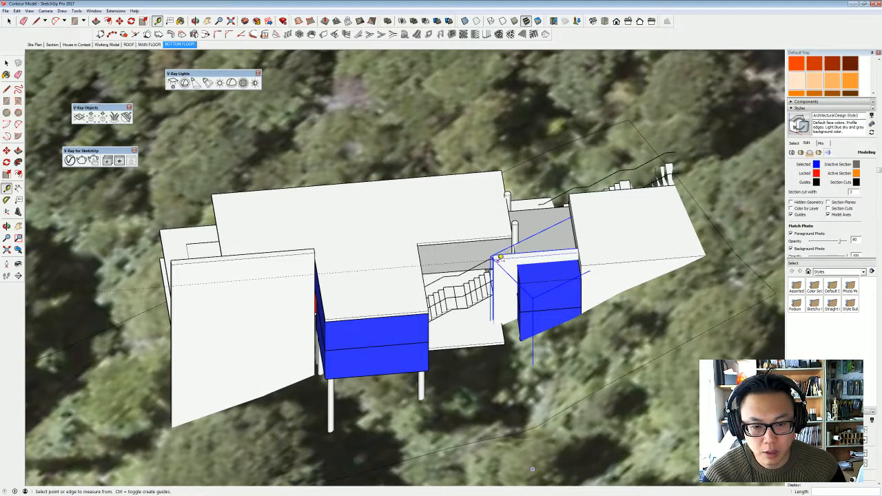
key(m)
click(495, 257)
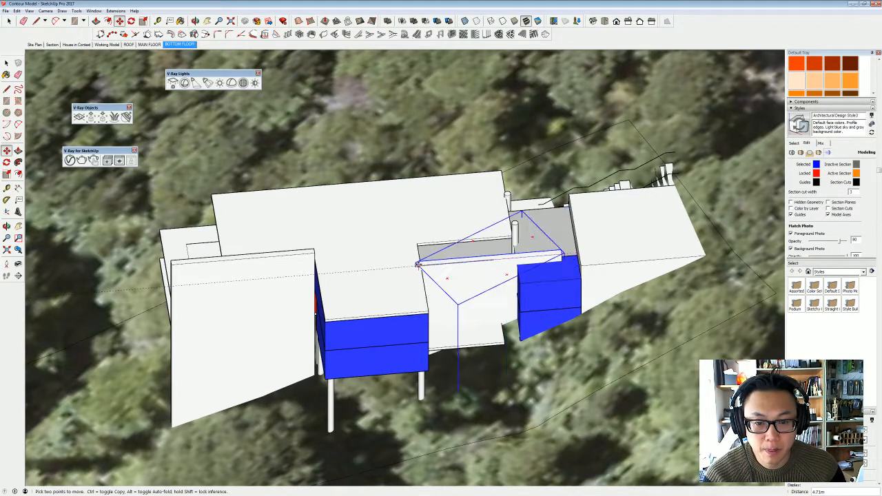
click(421, 266)
- Open the copied wall's group and shorten its uphill end to finish at the near corner of the rear blue block
middle_drag(467, 284, 423, 302)
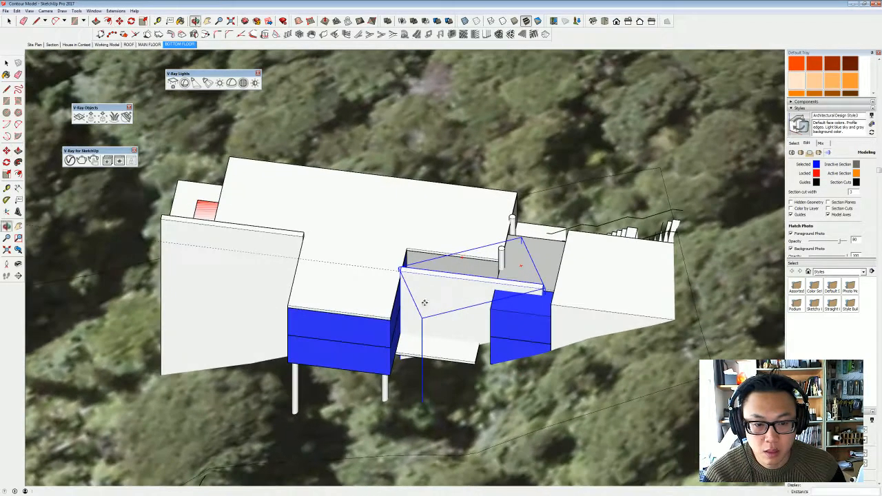
key(space)
double_click(457, 302)
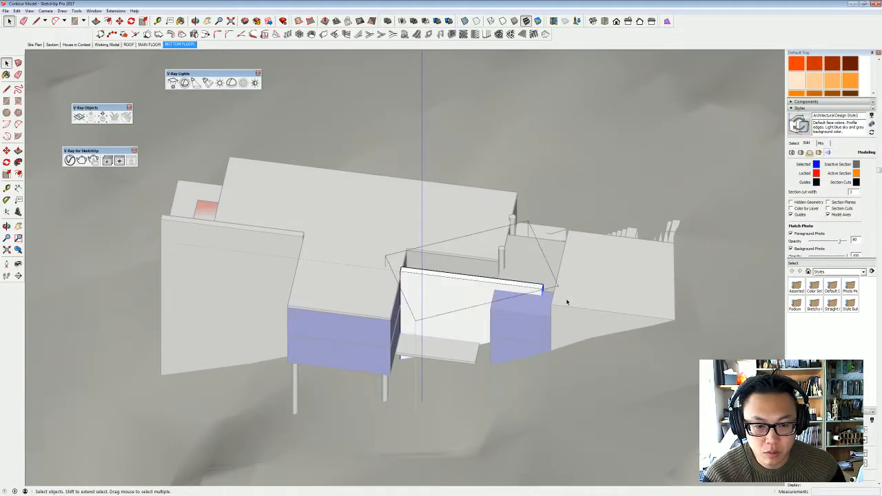
scroll(544, 293, up, 3)
key(m)
click(548, 291)
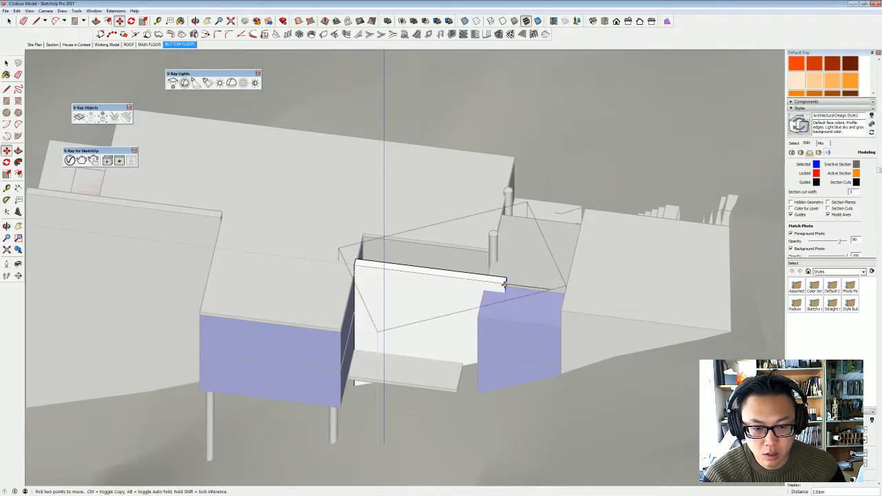
click(481, 312)
key(space)
key(Escape)
- Examine the new roof slab, the two side walls and the stair gap from above and from both sides of the house
middle_drag(450, 303, 634, 234)
middle_drag(230, 283, 535, 372)
middle_drag(518, 294, 405, 309)
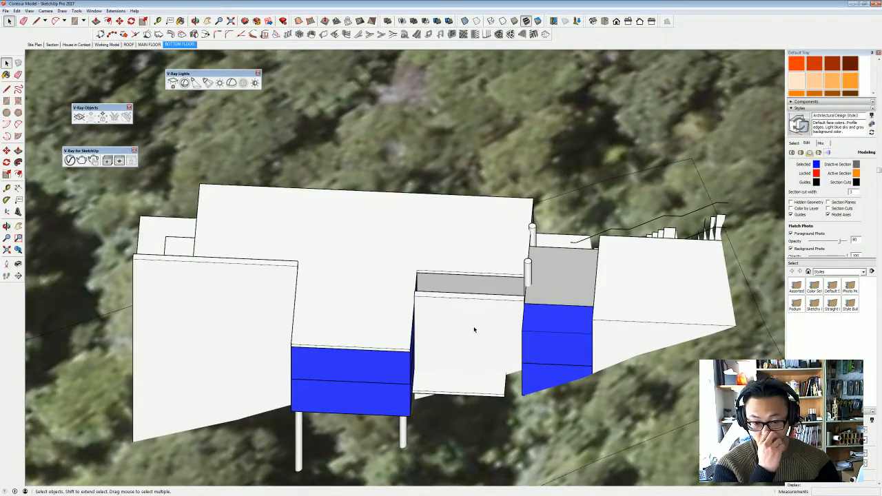
middle_drag(501, 343, 467, 186)
middle_drag(497, 310, 681, 411)
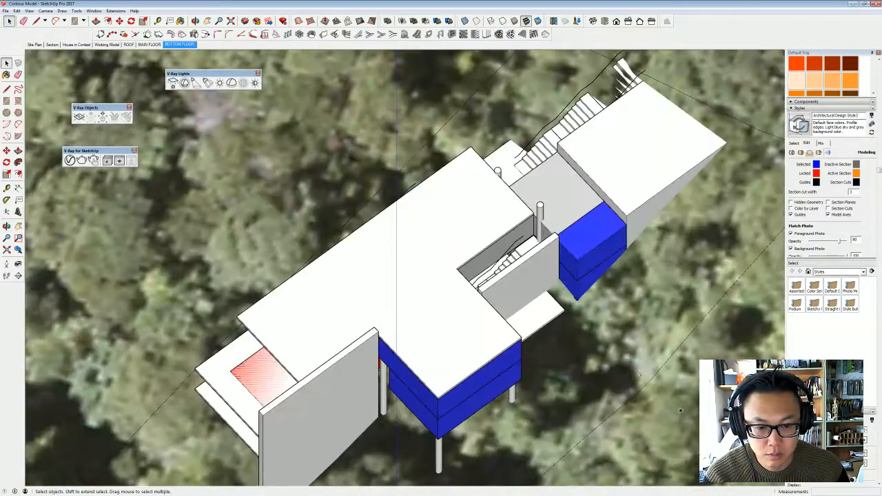
middle_drag(446, 267, 505, 270)
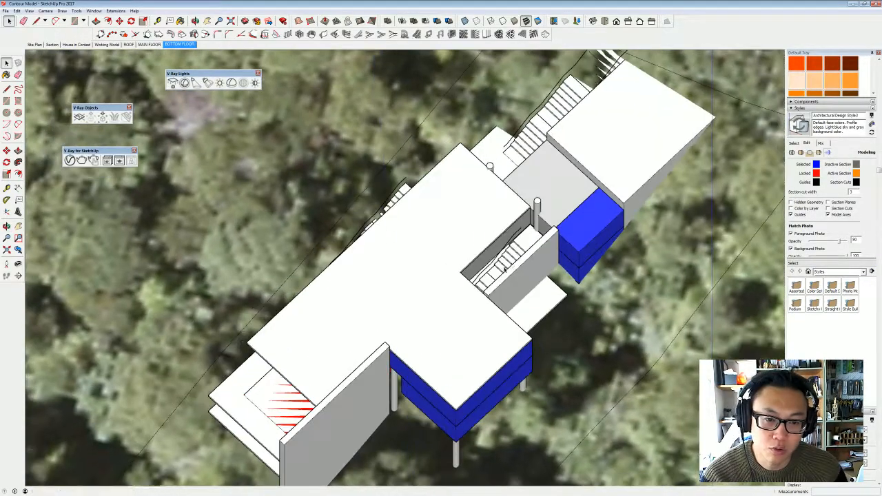
middle_drag(370, 150, 550, 82)
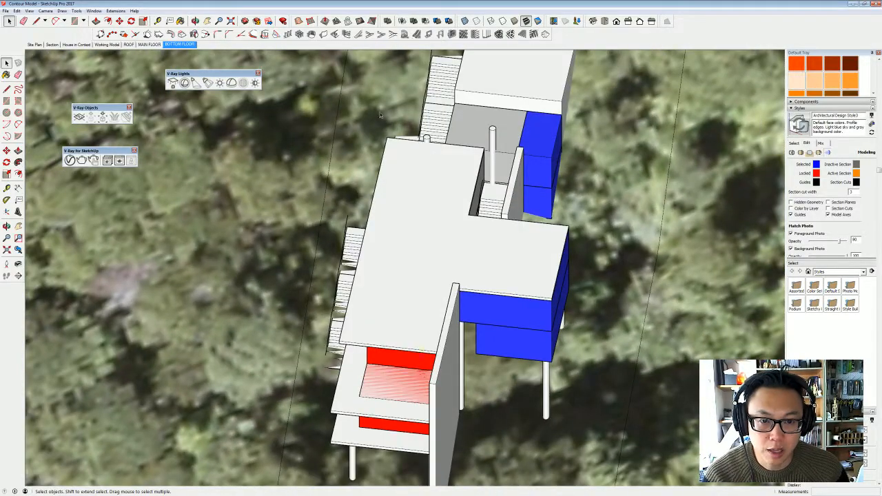
middle_drag(499, 191, 296, 211)
scroll(297, 215, down, 3)
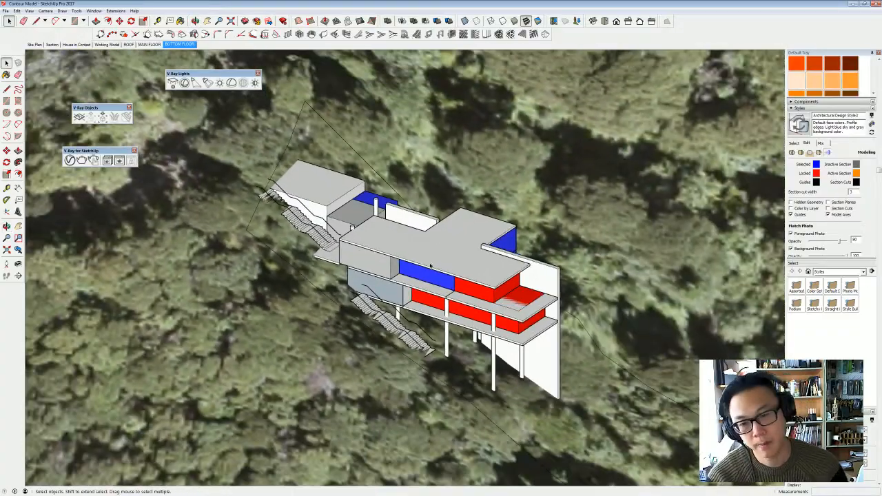
middle_drag(431, 265, 393, 337)
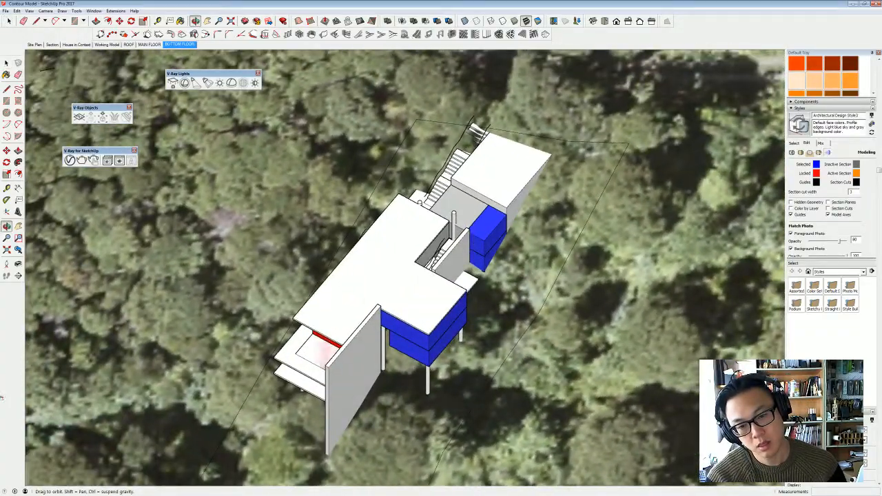
middle_drag(2, 398, 324, 369)
scroll(322, 216, up, 3)
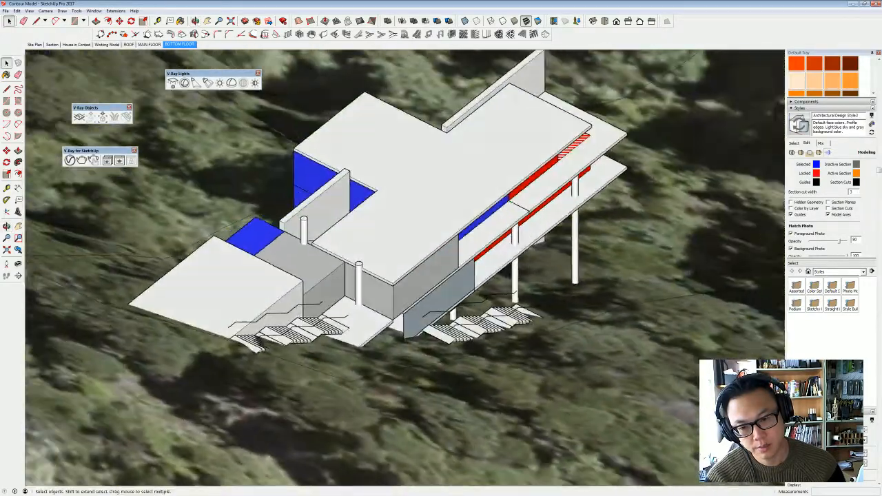
middle_drag(302, 312, 260, 238)
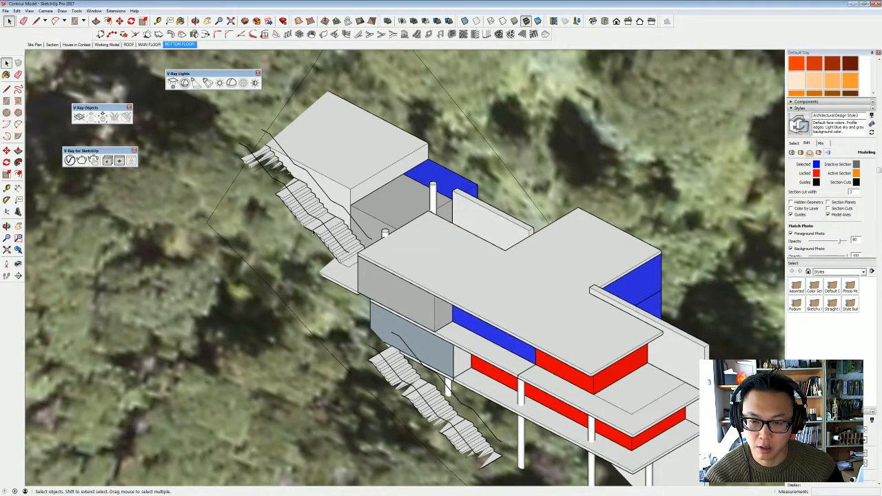
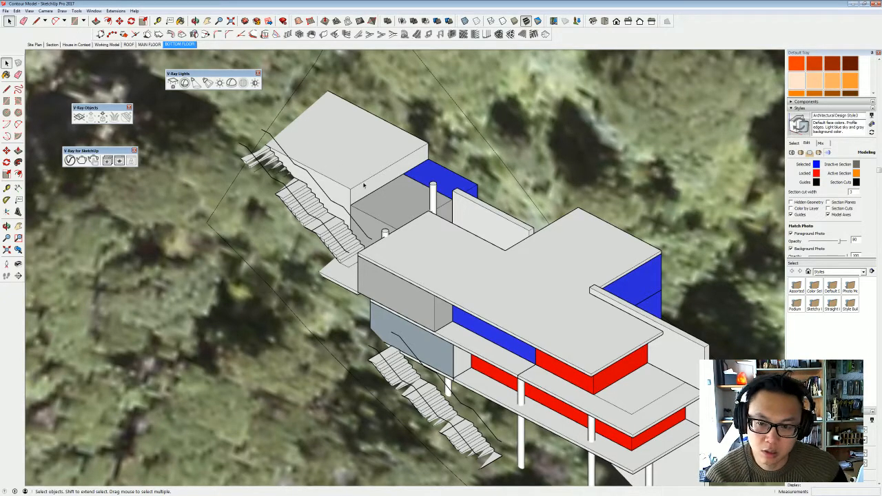
- Copy the short side wall between the two blue volumes about 11.46 m across to the outer side of the upper stairs
middle_drag(364, 184, 281, 238)
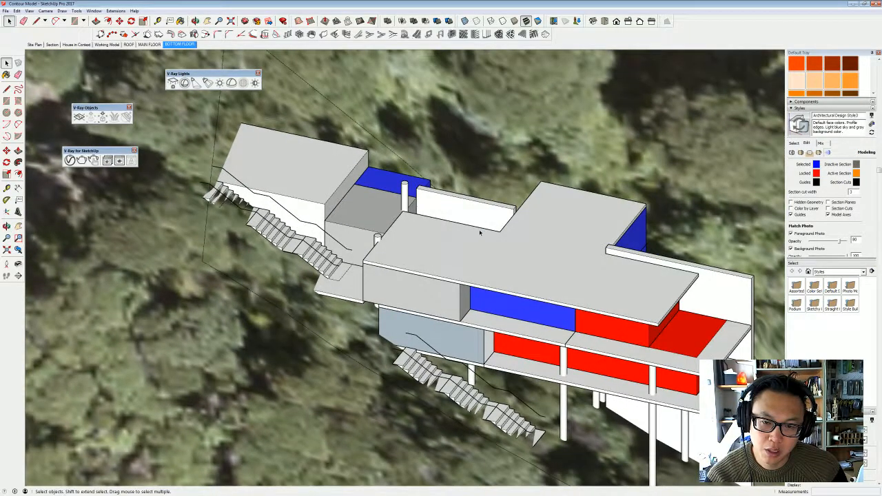
middle_drag(481, 233, 513, 249)
click(513, 250)
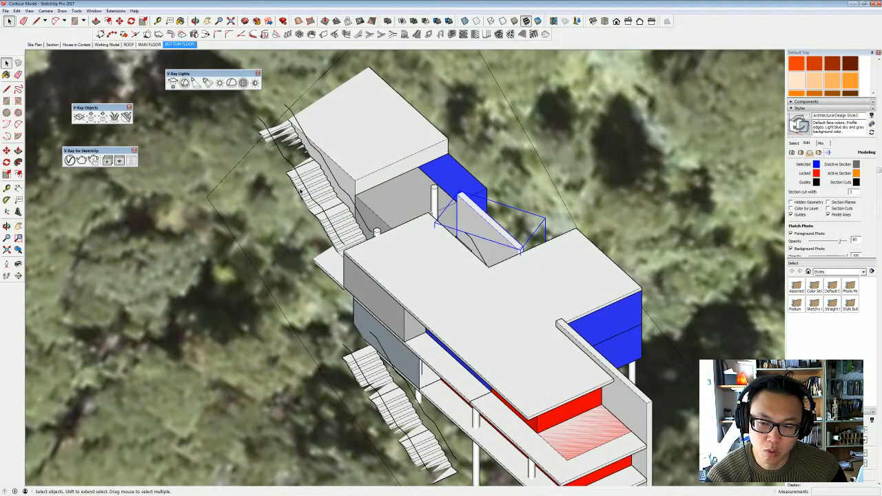
key(m)
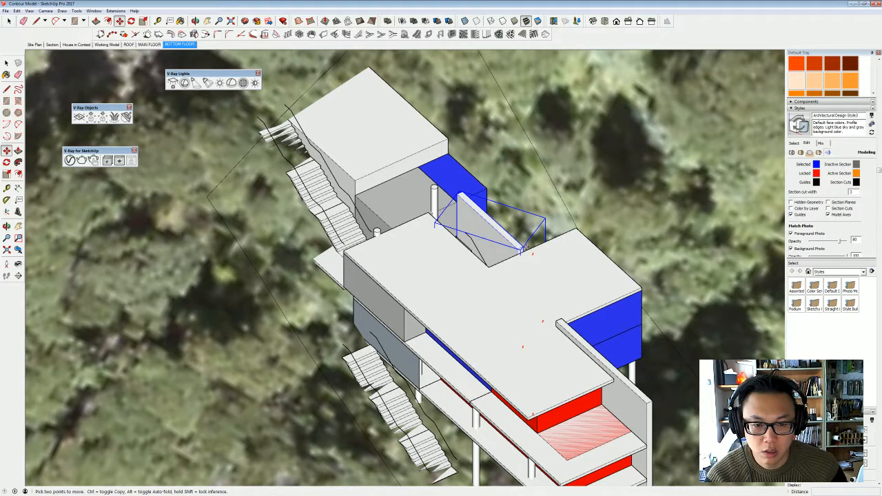
click(524, 248)
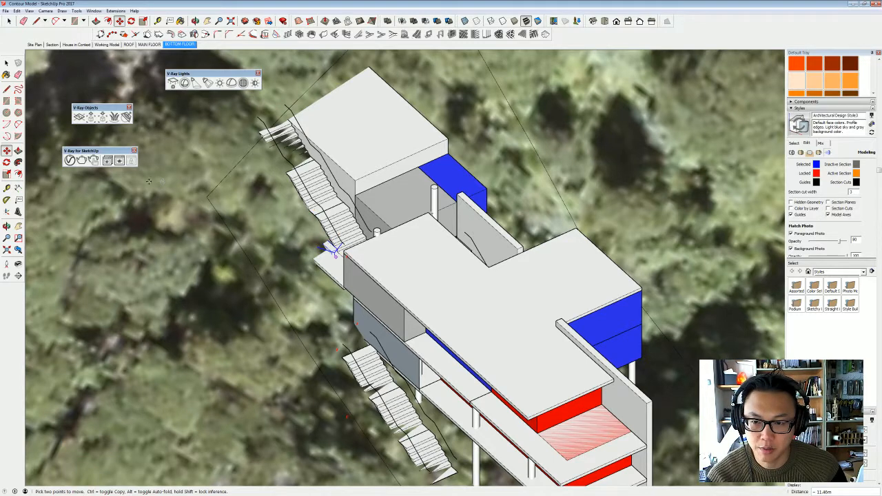
- Raise the copied wall above the terrain along the outer edge of the upper stairs, ending it at the landing
scroll(332, 249, up, 3)
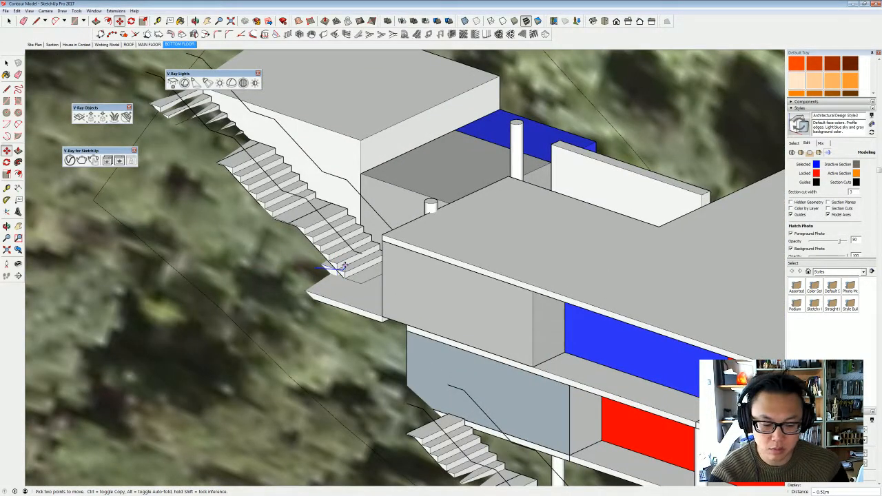
key(Escape)
key(ctrl+z)
key(ctrl+z)
key(ctrl+z)
mouse_move(377, 162)
middle_down()
mouse_move(383, 191)
mouse_move(467, 133)
mouse_move(453, 122)
mouse_move(416, 301)
mouse_move(587, 339)
mouse_move(483, 276)
mouse_move(403, 209)
mouse_move(387, 260)
mouse_move(460, 242)
middle_up()
key(m)
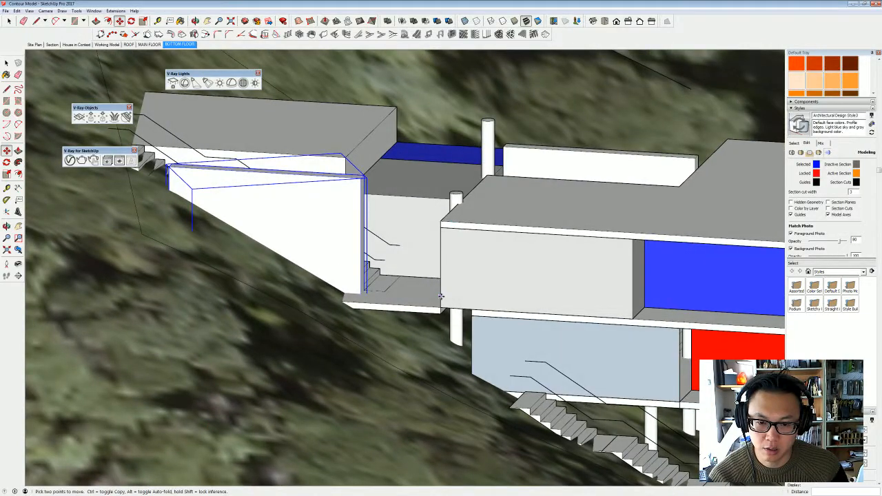
middle_drag(441, 296, 322, 305)
key(space)
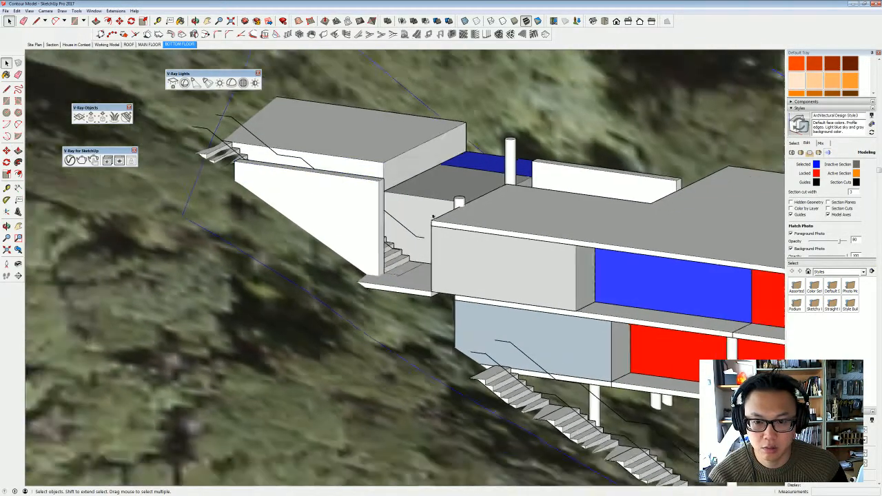
- Switch the camera to perspective and examine the new stair wall, the upper stairs and the landing with its post
middle_drag(433, 217, 425, 278)
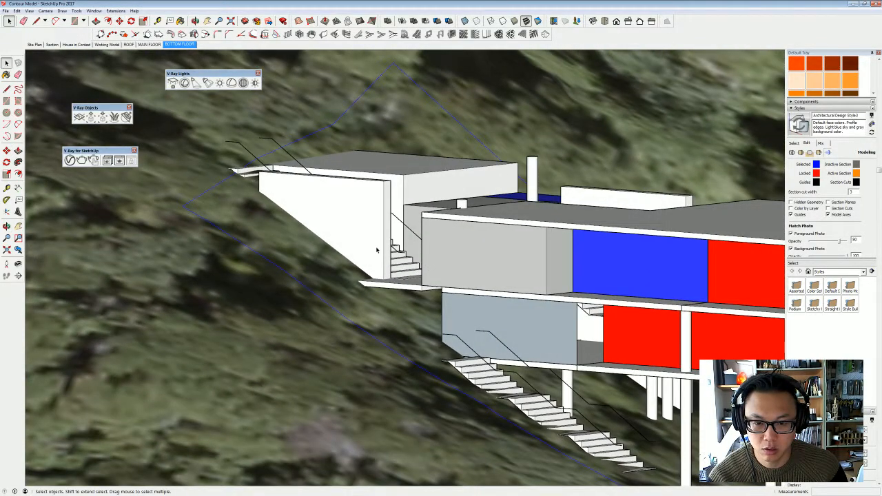
middle_drag(297, 141, 451, 258)
scroll(283, 288, up, 3)
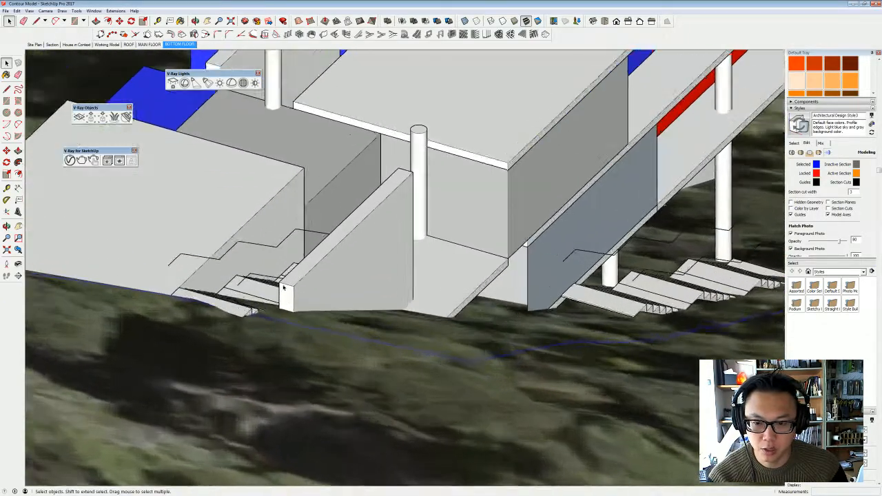
middle_drag(283, 288, 436, 313)
middle_drag(496, 290, 495, 218)
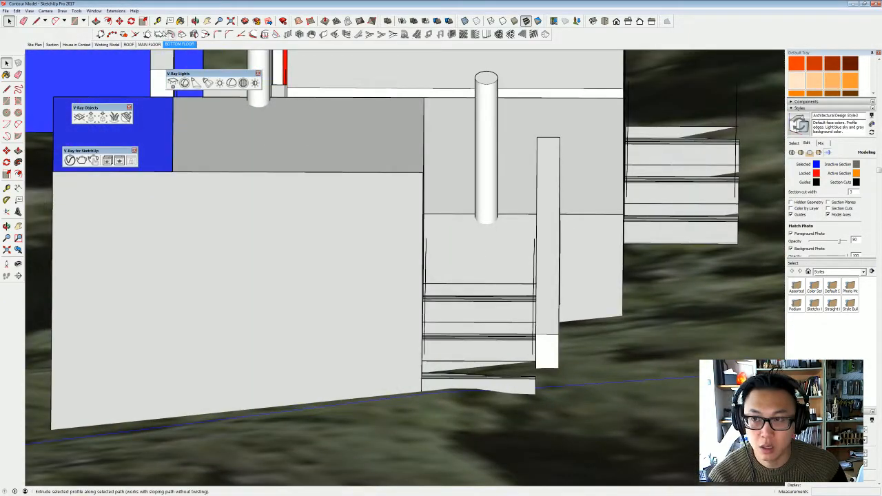
click(46, 11)
click(58, 51)
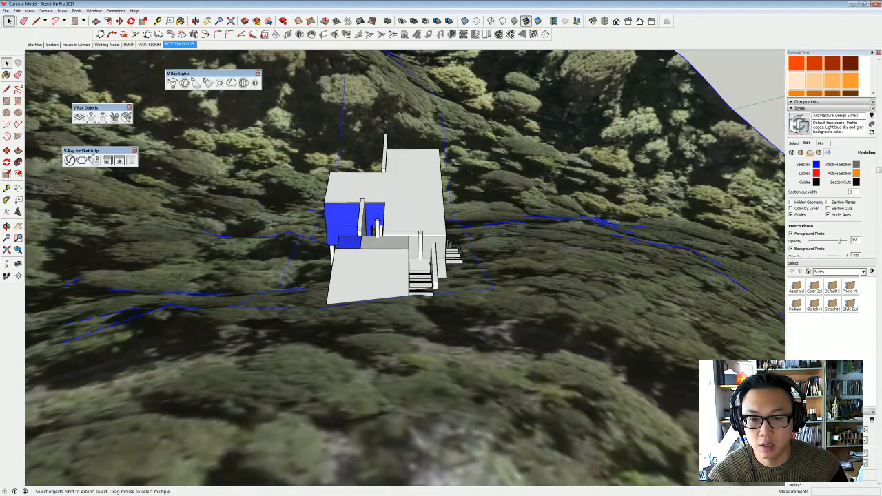
scroll(398, 243, up, 10)
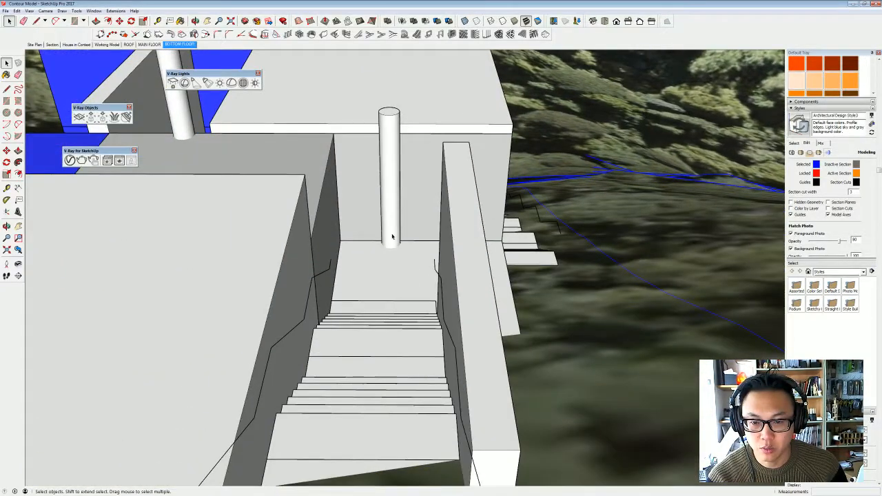
middle_drag(394, 282, 460, 291)
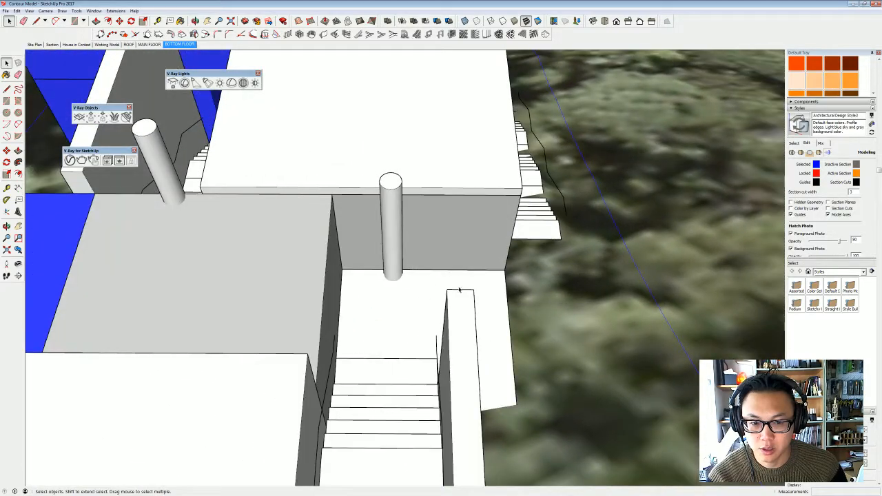
middle_drag(521, 286, 566, 273)
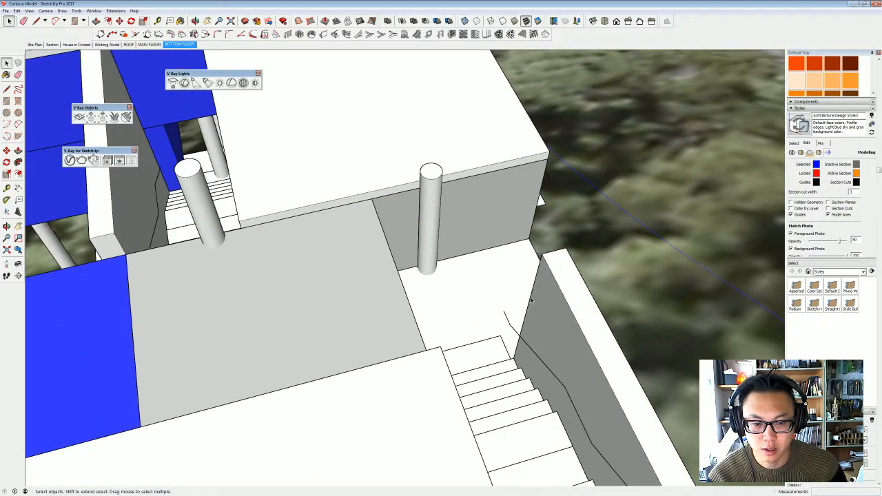
middle_drag(532, 300, 324, 304)
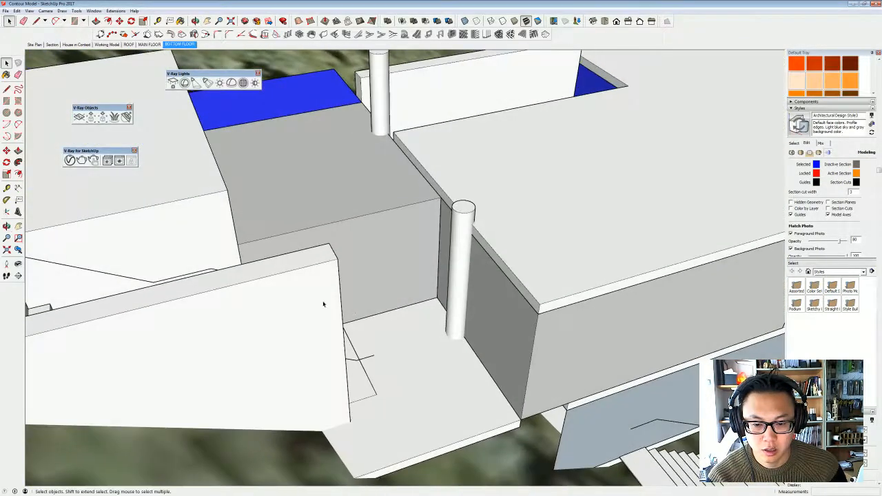
scroll(378, 280, down, 3)
middle_drag(393, 334, 362, 294)
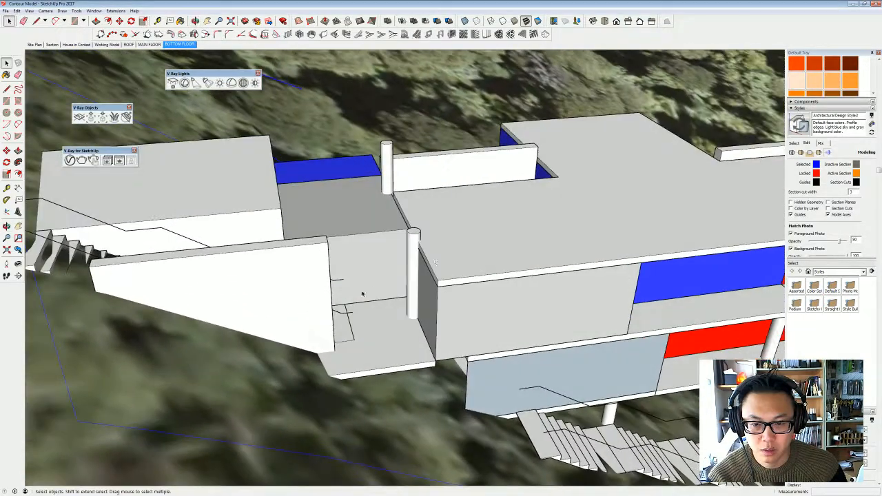
- Open the main roof slab's group and copy its corner edge inward to split the end face at the grey block's corner
double_click(437, 277)
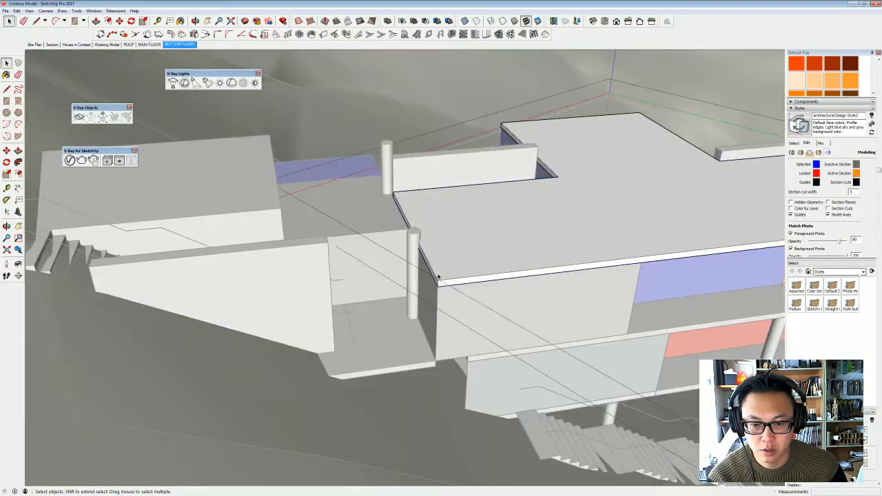
click(438, 276)
scroll(440, 287, up, 3)
double_click(439, 283)
middle_drag(438, 282, 459, 318)
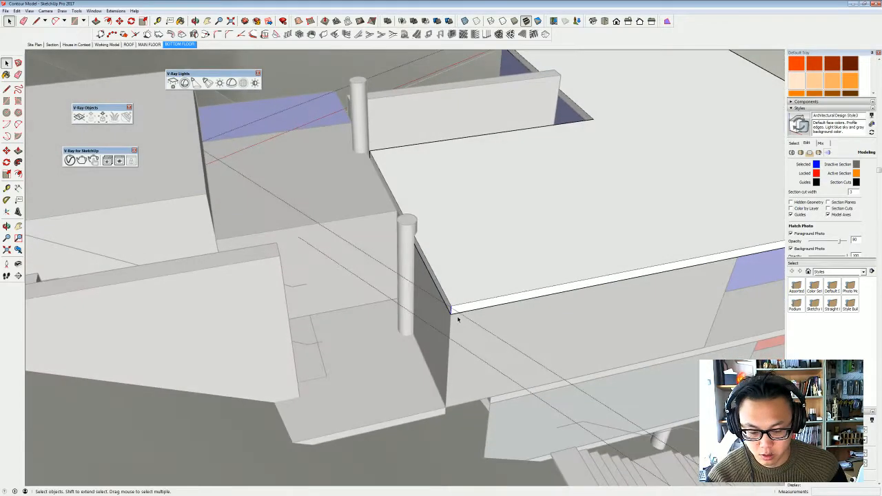
key(m)
key(ctrl)
click(450, 306)
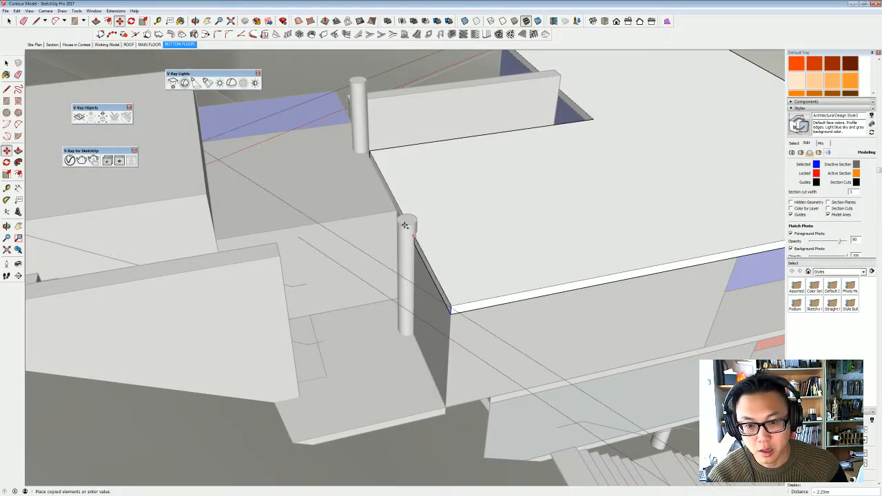
middle_drag(419, 258, 421, 255)
- Extend the outer part of the roof slab's end face over the landing to the end of the stair wall, then close the group
key(p)
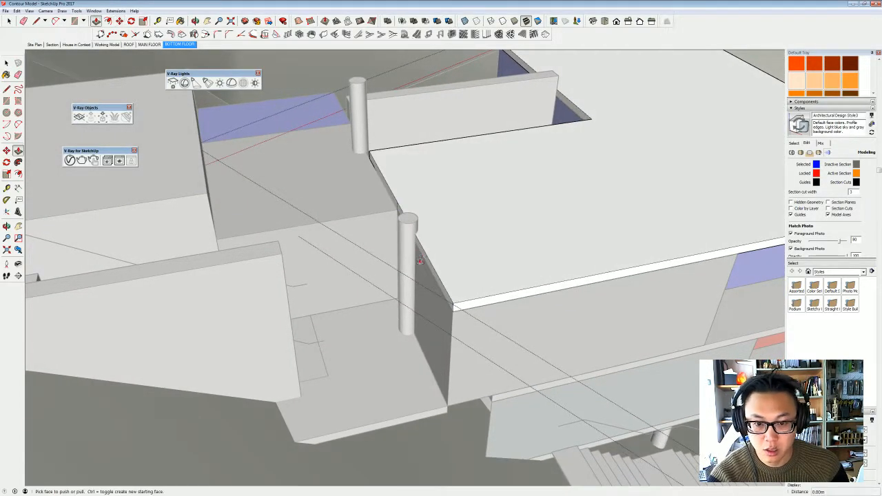
click(421, 256)
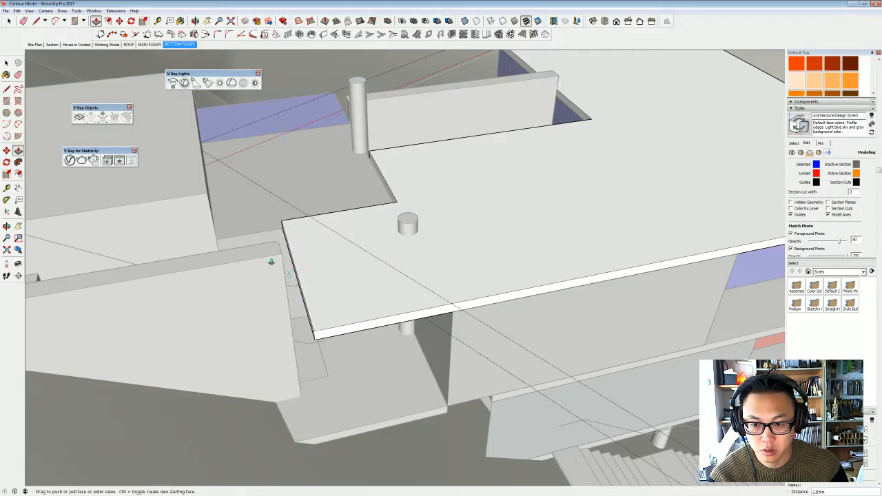
middle_drag(280, 254, 404, 342)
key(space)
key(Escape)
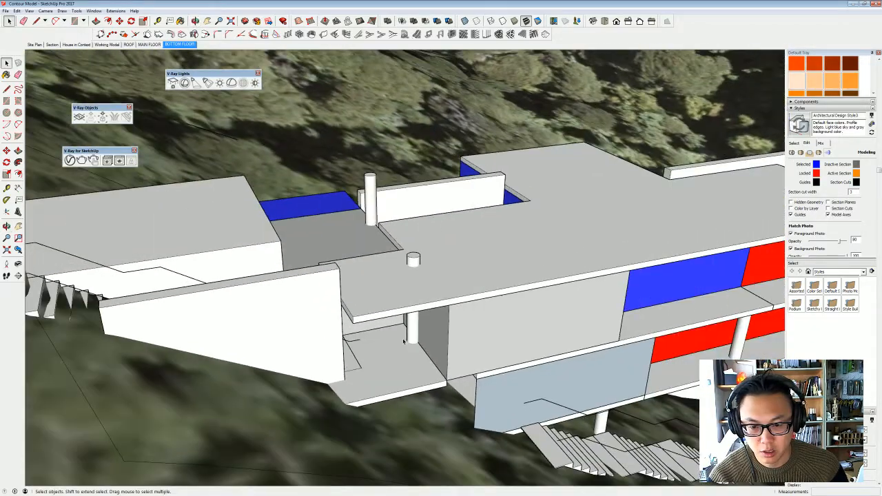
- Examine the extended roof, the covered landing and the stair wall from the side of the house
middle_drag(442, 376, 311, 220)
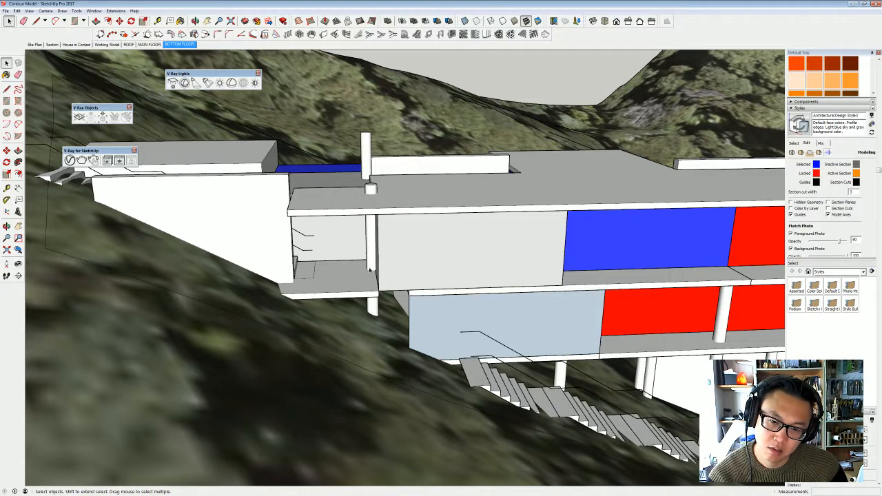
middle_drag(356, 271, 267, 223)
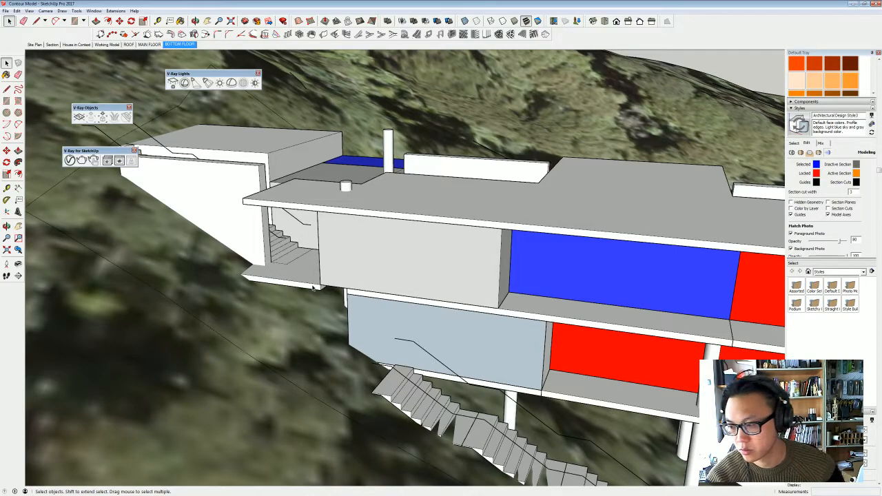
middle_drag(389, 208, 512, 222)
middle_drag(207, 266, 393, 223)
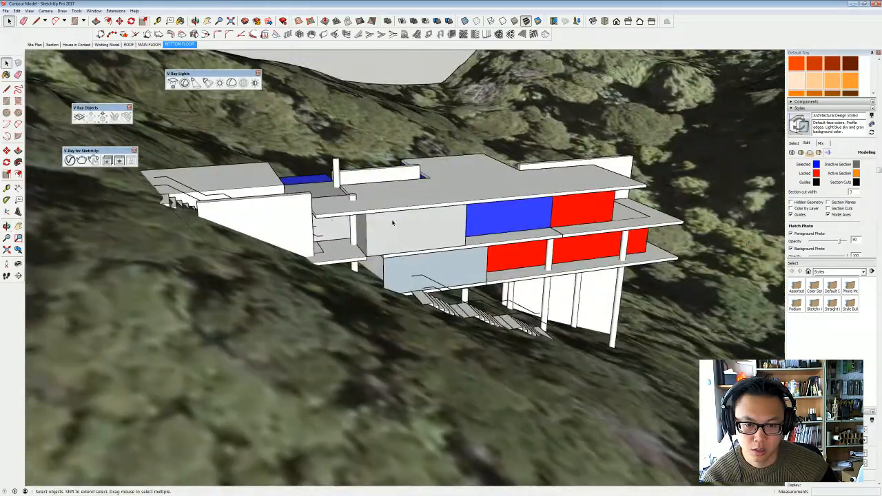
middle_drag(333, 221, 475, 222)
middle_drag(435, 201, 597, 235)
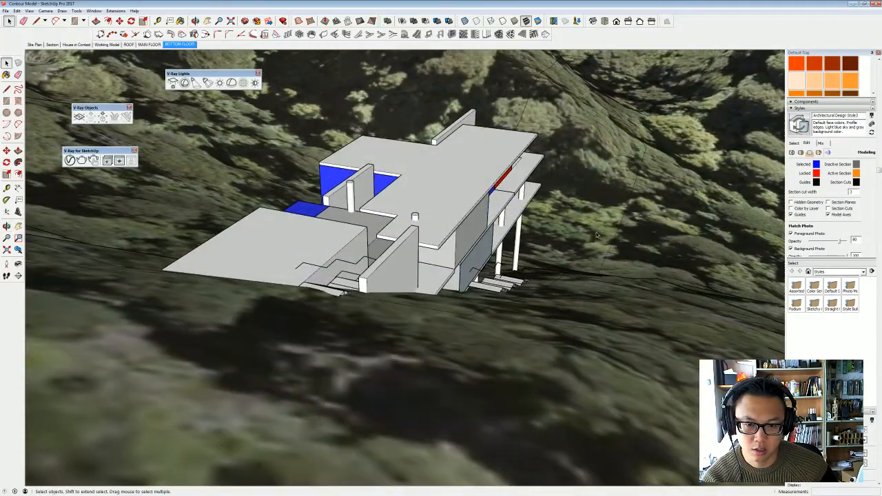
- Examine the roof extension, the protruding posts and the stair openings from the uphill side
scroll(414, 216, up, 3)
middle_drag(410, 215, 522, 242)
scroll(418, 273, up, 3)
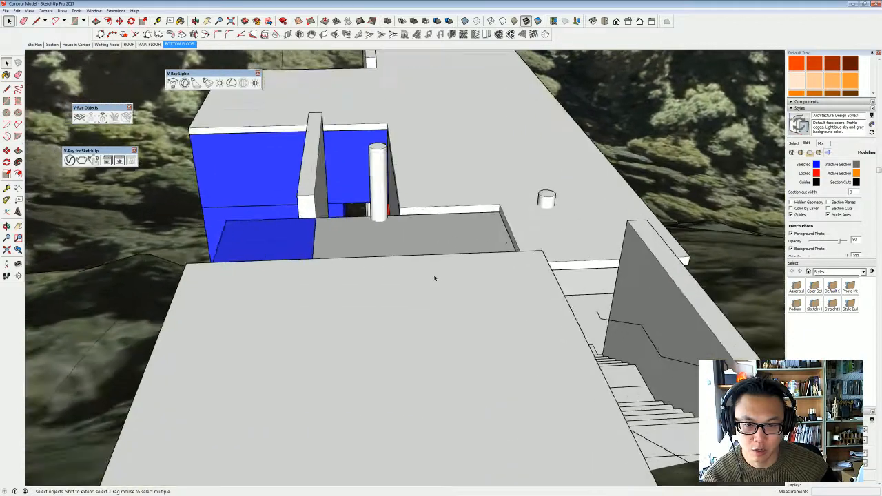
middle_drag(435, 278, 409, 314)
middle_drag(402, 258, 405, 296)
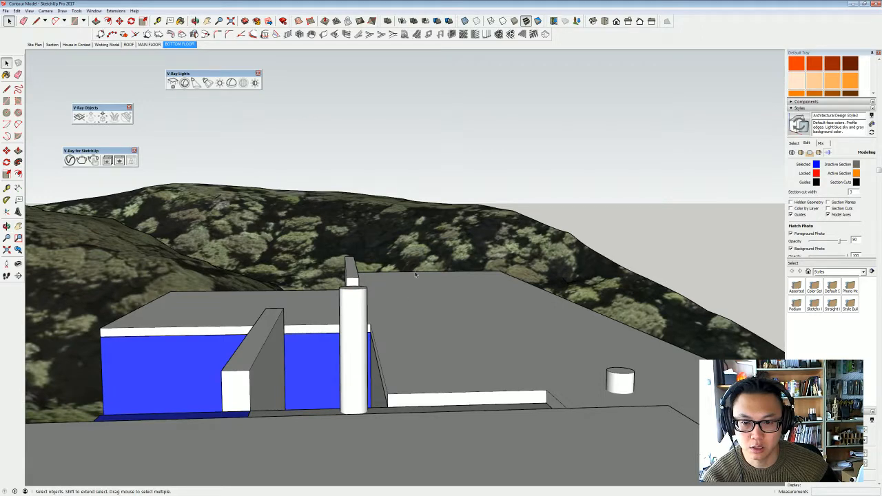
scroll(438, 279, up, 6)
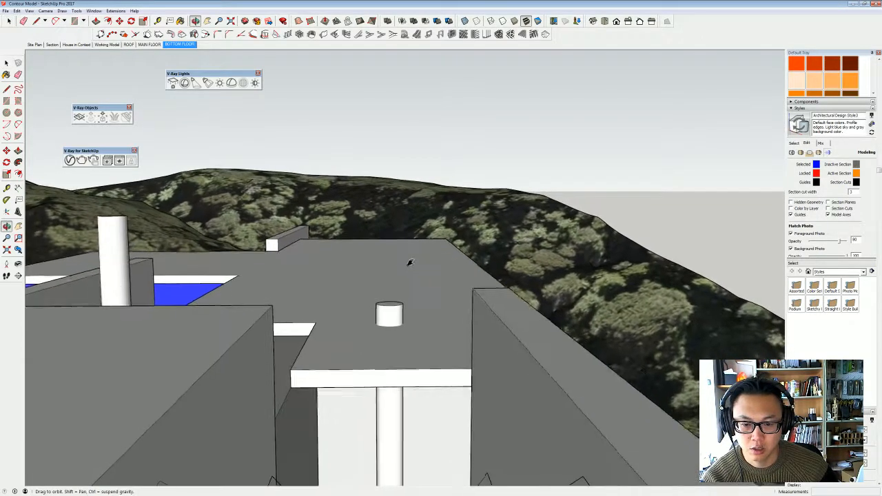
scroll(406, 381, up, 5)
middle_drag(406, 384, 222, 488)
scroll(335, 298, down, 4)
- Review the main roof's outline, the grey block's roof and both side walls from above
middle_drag(335, 297, 275, 348)
mouse_move(173, 251)
middle_down()
mouse_move(156, 309)
mouse_move(293, 304)
middle_up()
mouse_move(233, 319)
middle_down()
mouse_move(276, 292)
mouse_move(244, 331)
mouse_move(276, 308)
middle_up()
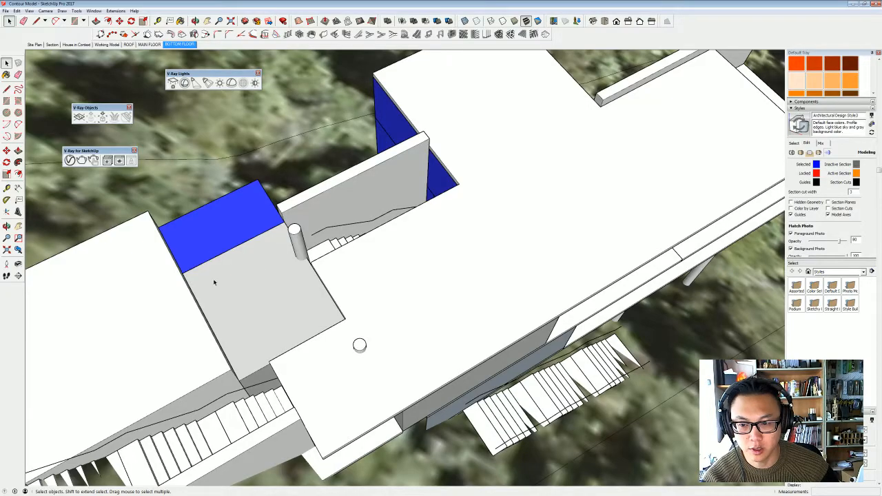
mouse_move(224, 316)
middle_down()
mouse_move(358, 321)
mouse_move(475, 275)
mouse_move(322, 252)
mouse_move(239, 216)
middle_up()
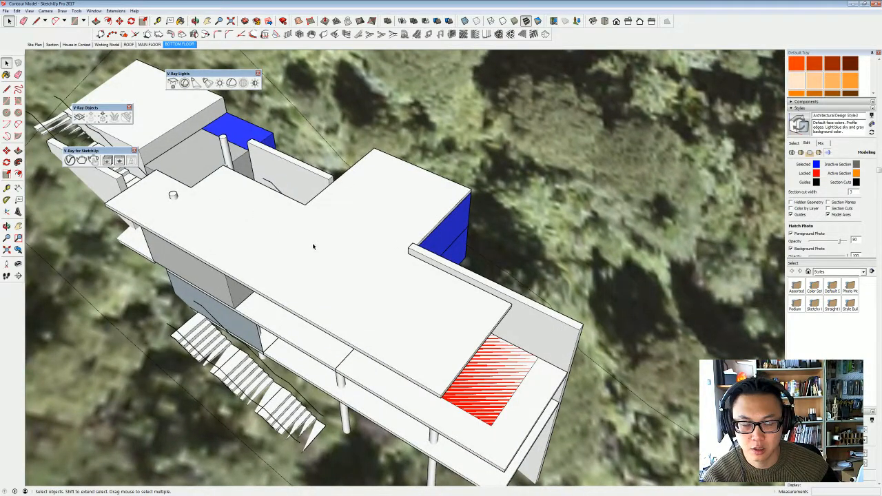
scroll(281, 241, up, 3)
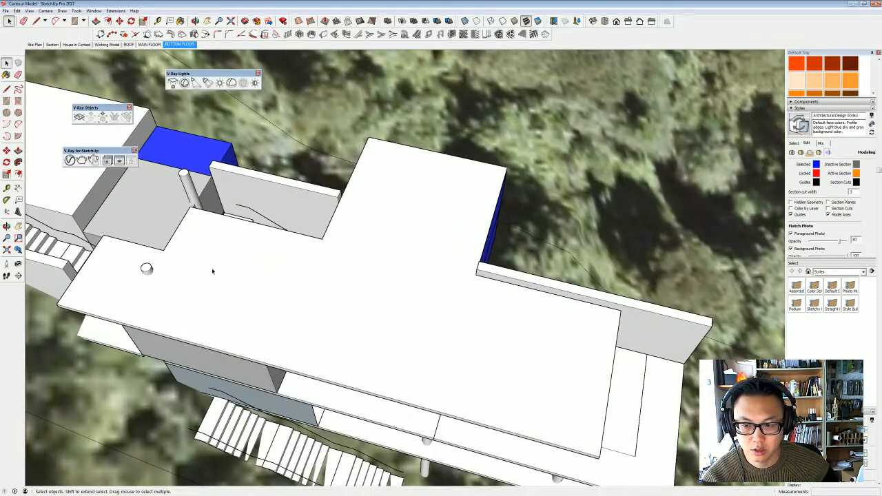
middle_drag(271, 318, 488, 309)
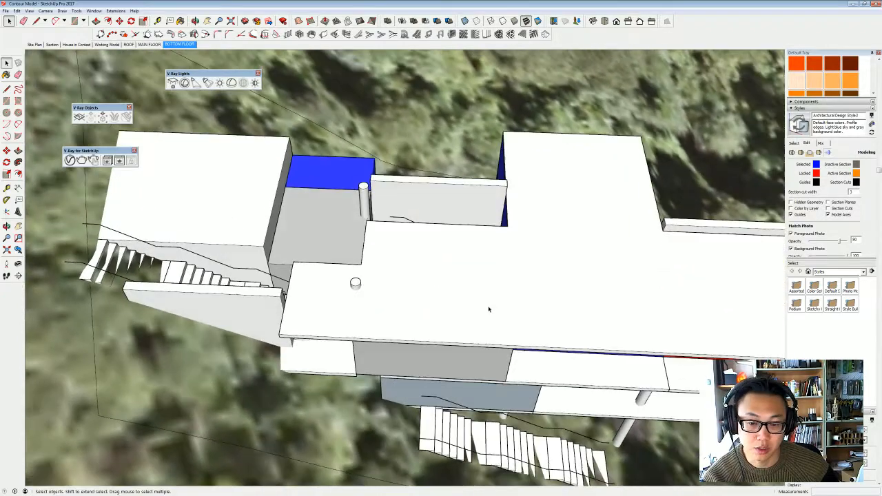
middle_drag(438, 341, 384, 354)
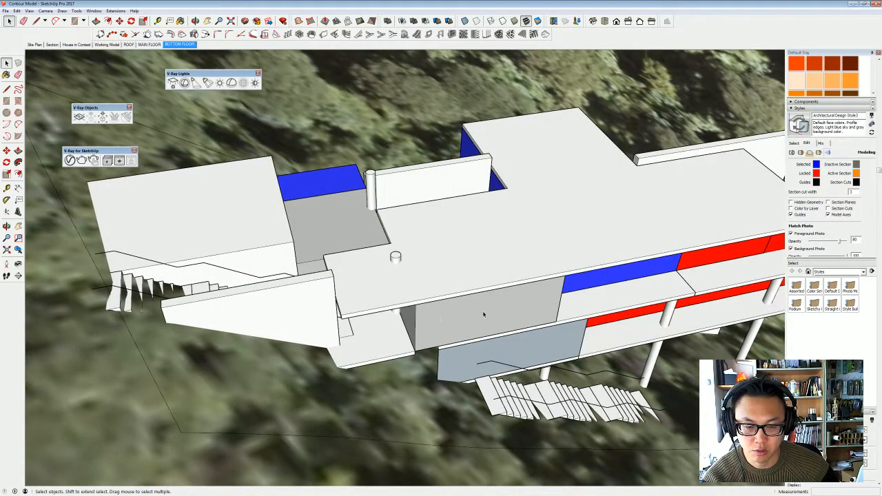
mouse_move(483, 315)
middle_down()
mouse_move(404, 305)
mouse_move(463, 322)
middle_up()
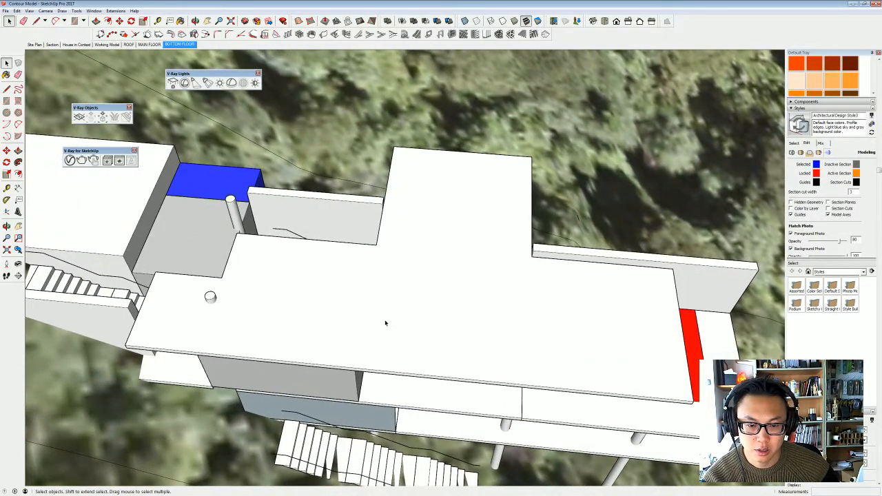
- Try to pull out the end face of the red upper-floor block above the deck
shift+middle_drag(512, 285, 423, 312)
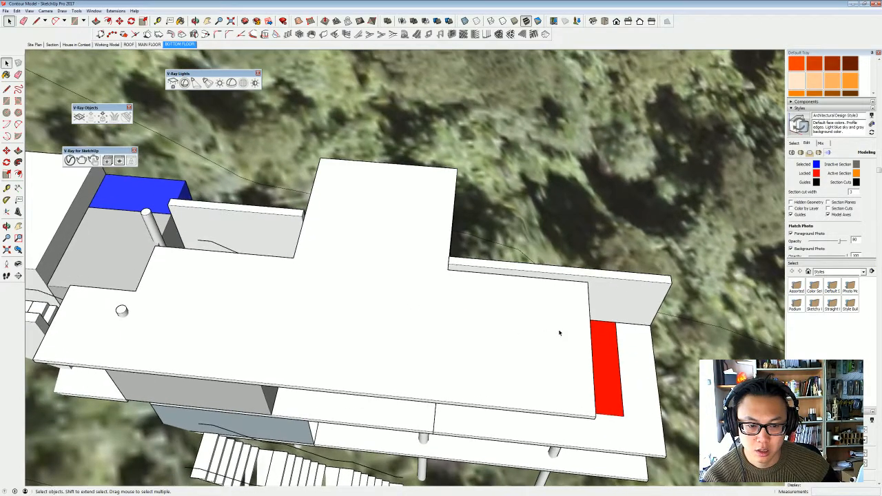
shift+middle_drag(559, 333, 524, 341)
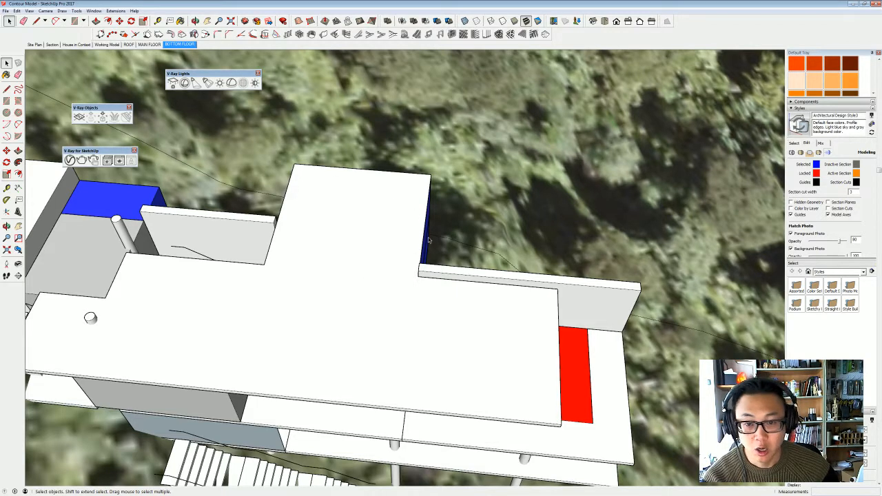
middle_drag(428, 240, 402, 242)
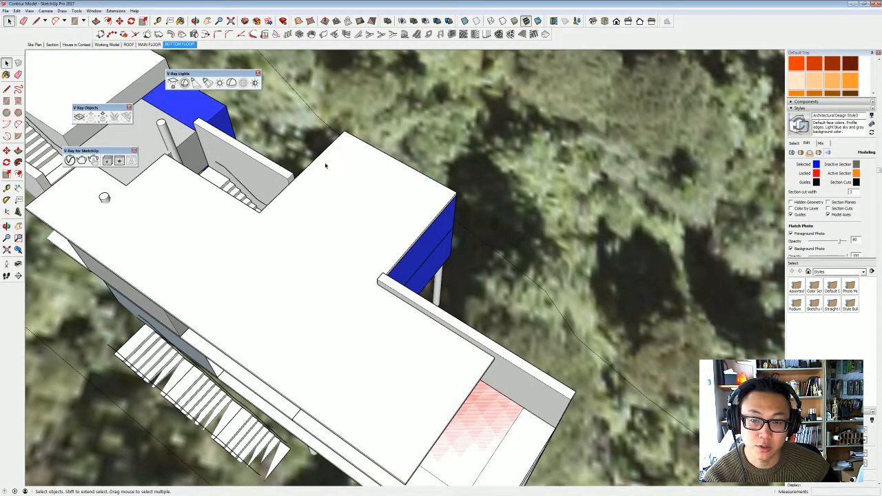
middle_drag(380, 237, 502, 291)
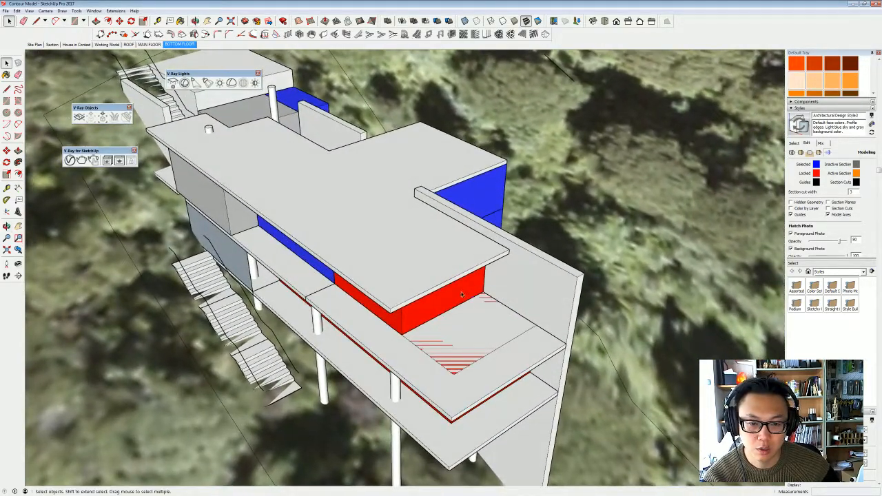
double_click(458, 296)
key(p)
drag(455, 296, 475, 311)
key(space)
click(499, 295)
- Push the roof slab's side extension back off the blue block to the slab's inner corner, flush with the main roof
middle_drag(442, 324, 442, 273)
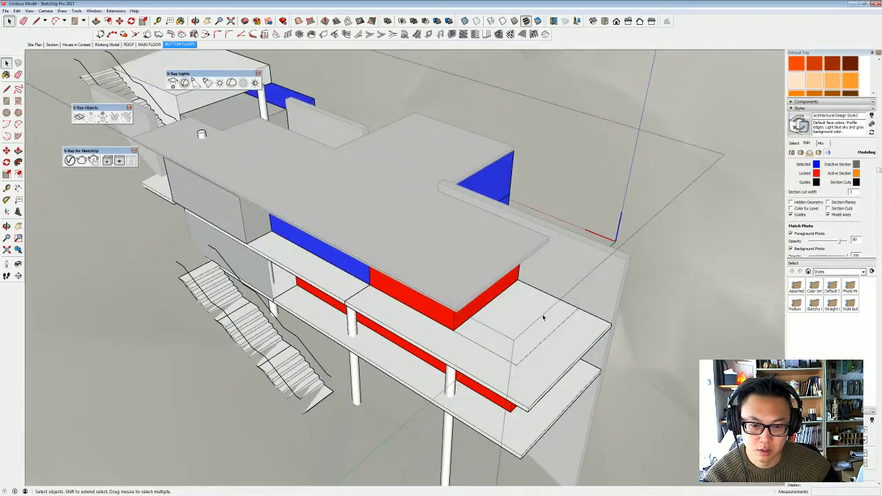
middle_drag(495, 266, 502, 220)
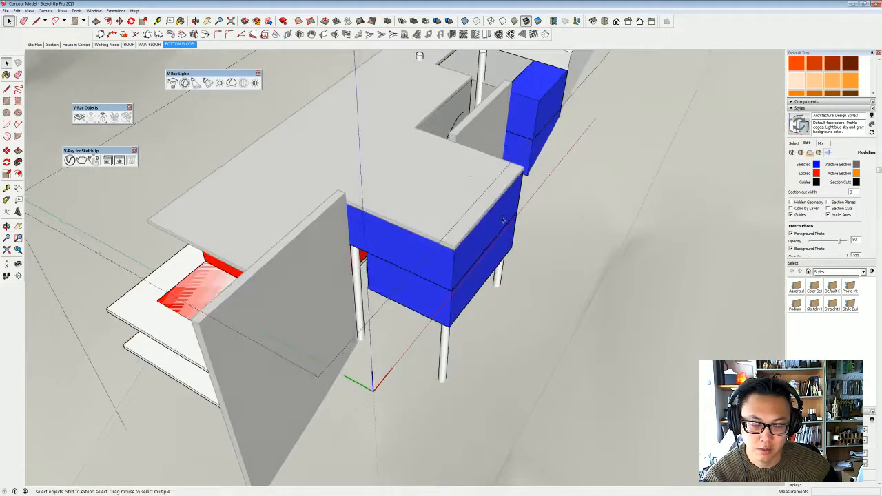
middle_drag(439, 186, 382, 185)
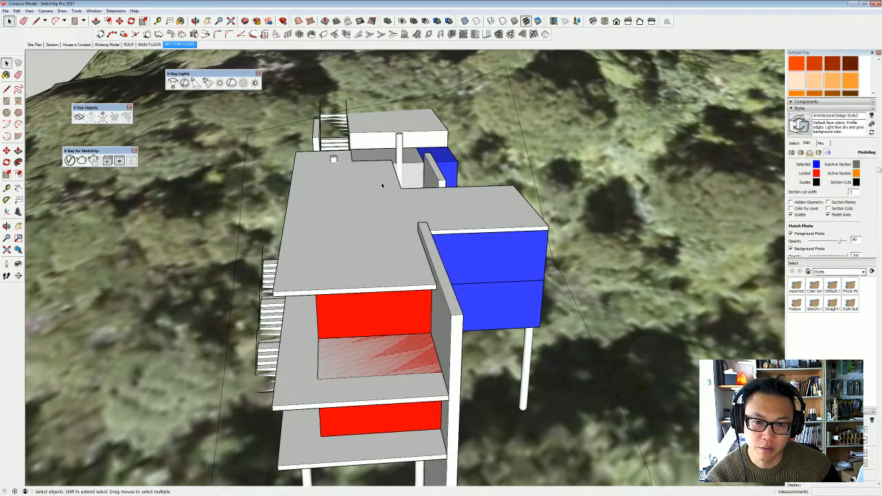
middle_drag(510, 224, 452, 205)
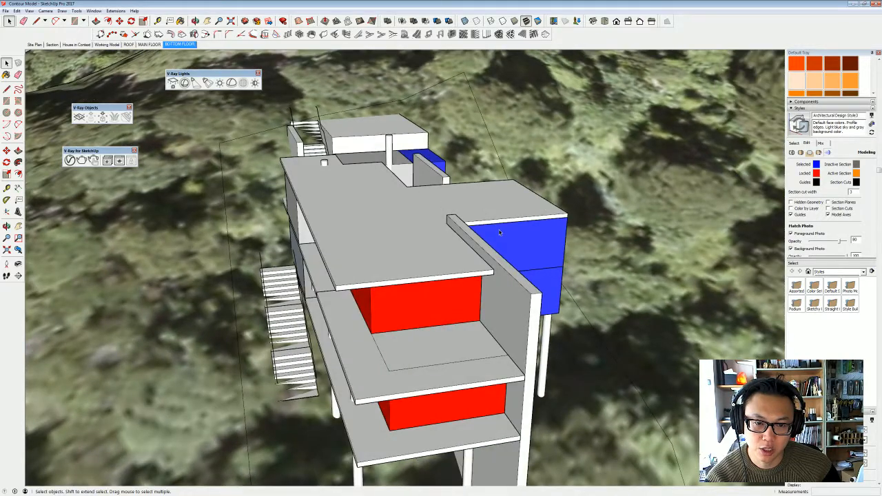
middle_drag(499, 229, 442, 250)
double_click(441, 252)
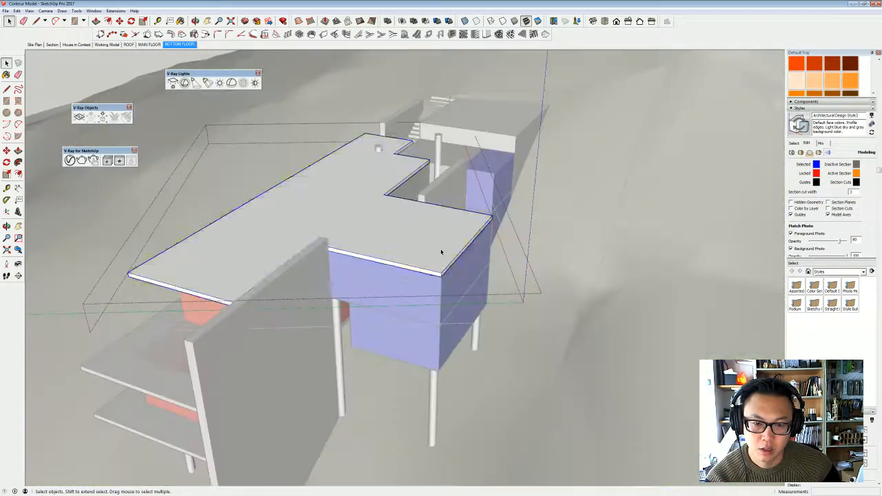
key(p)
click(466, 251)
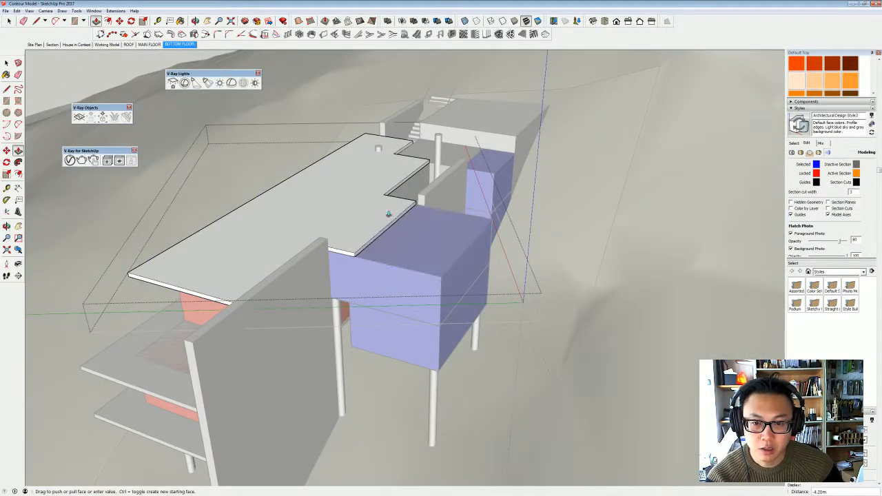
click(393, 195)
key(space)
- Raise the top face of the upper blue block so it rises above the main roof slab, then close the groups
double_click(405, 241)
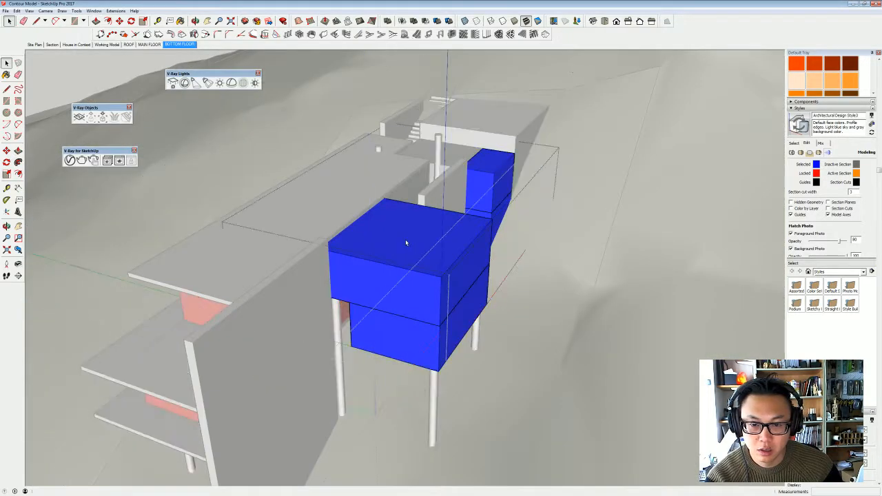
double_click(448, 239)
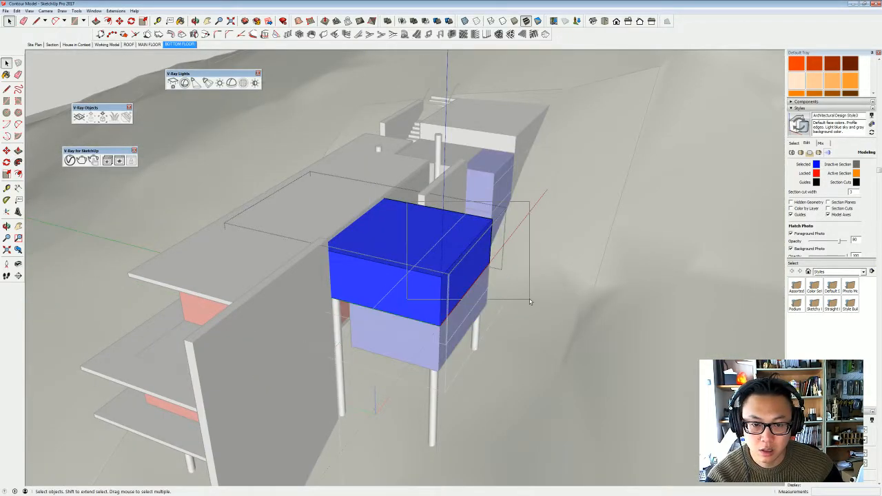
drag(530, 301, 529, 301)
middle_drag(469, 236, 490, 180)
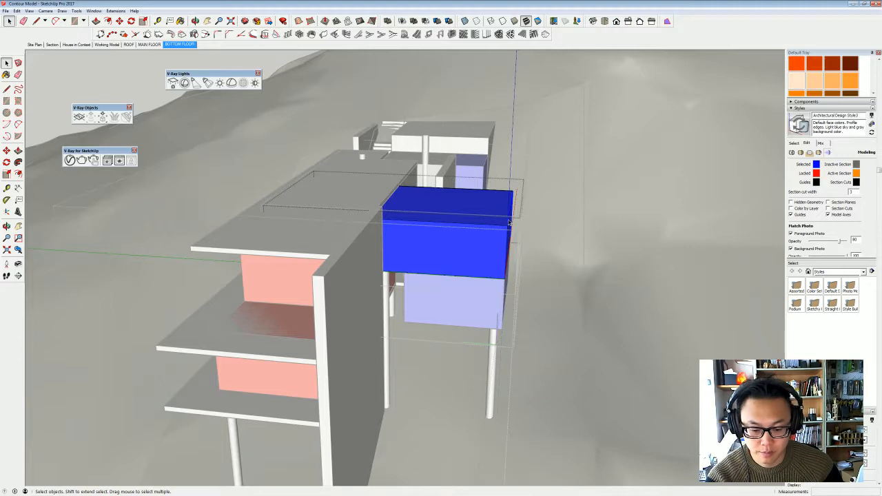
key(m)
key(ctrl)
click(509, 223)
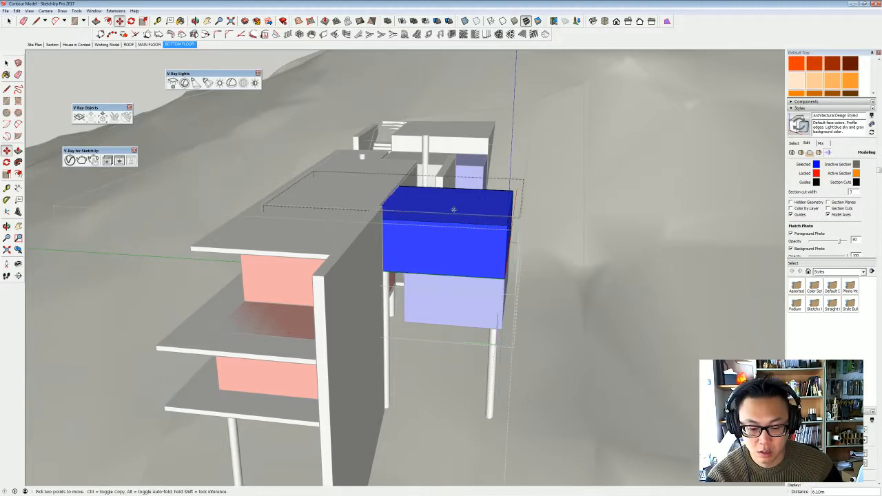
key(p)
drag(454, 209, 459, 180)
middle_drag(459, 182, 412, 183)
key(space)
key(Escape)
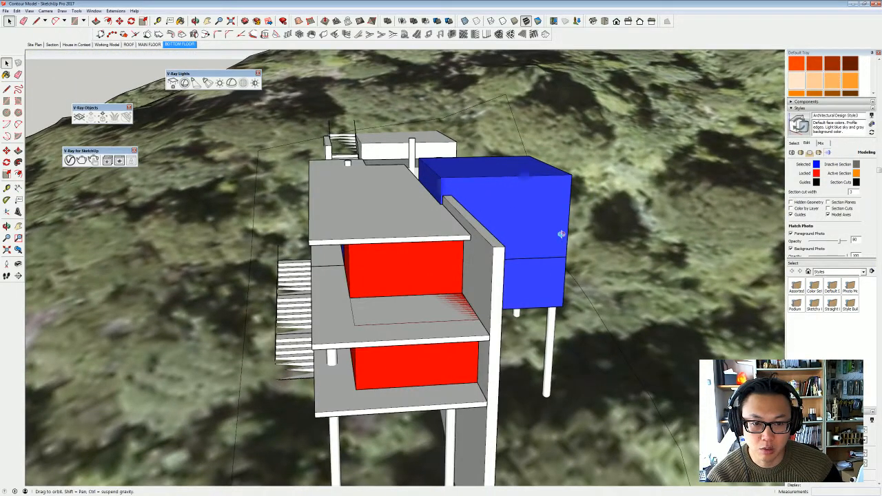
- Try to raise the top of the tall side wall beside the blue block, then undo the change
middle_drag(561, 234, 370, 226)
scroll(441, 179, up, 1)
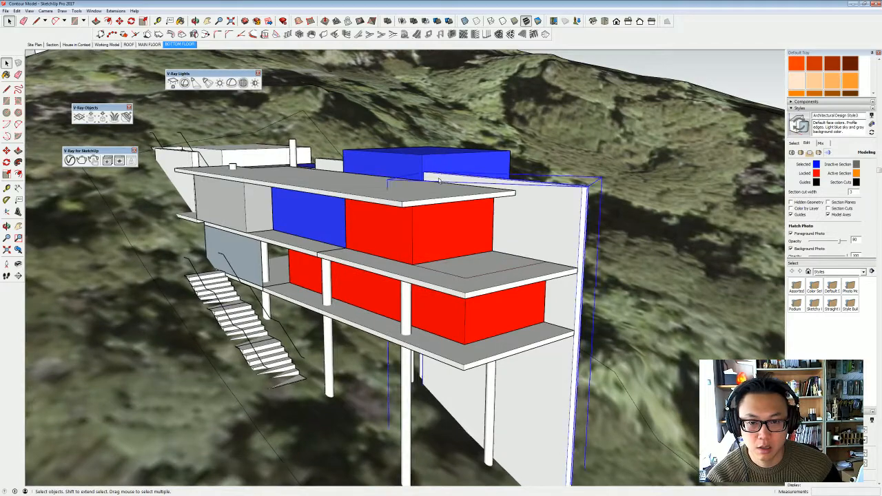
middle_drag(439, 180, 452, 270)
key(p)
click(431, 185)
click(432, 165)
key(space)
key(ctrl+z)
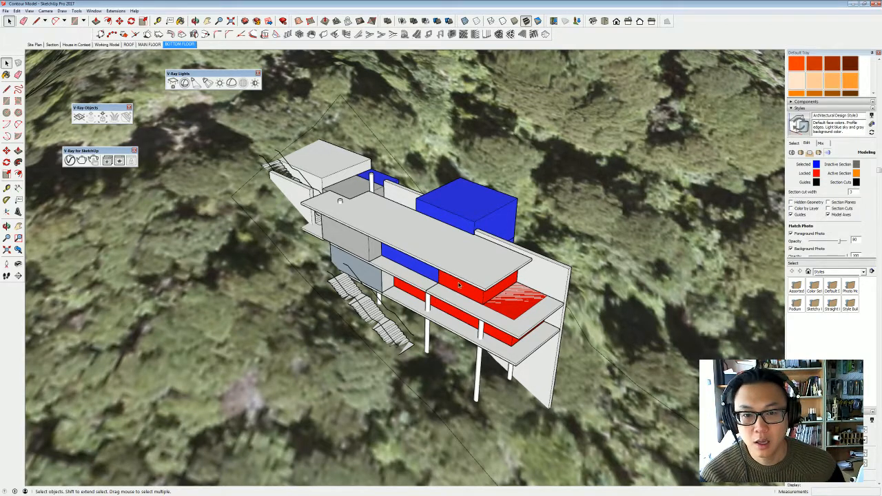
- Show the MAIN FLOOR scene and export it as the PNG image "new concept 02 main floor" in the floor plan concept folder
click(147, 44)
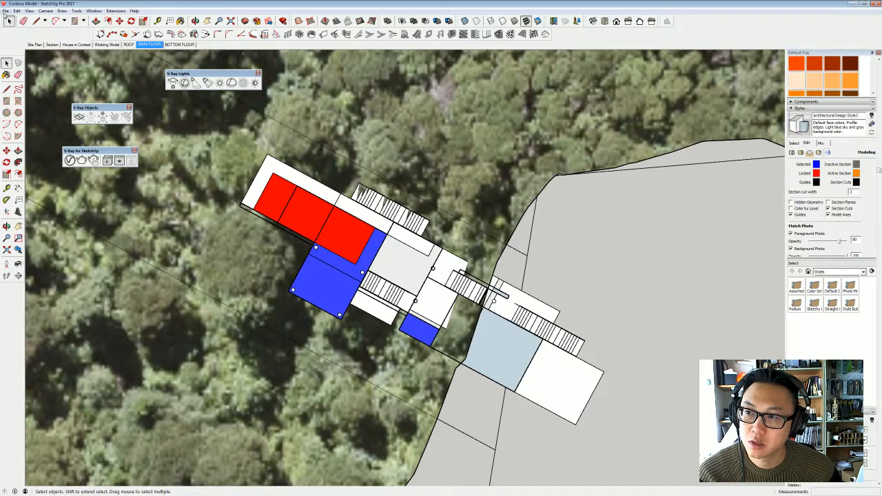
click(5, 11)
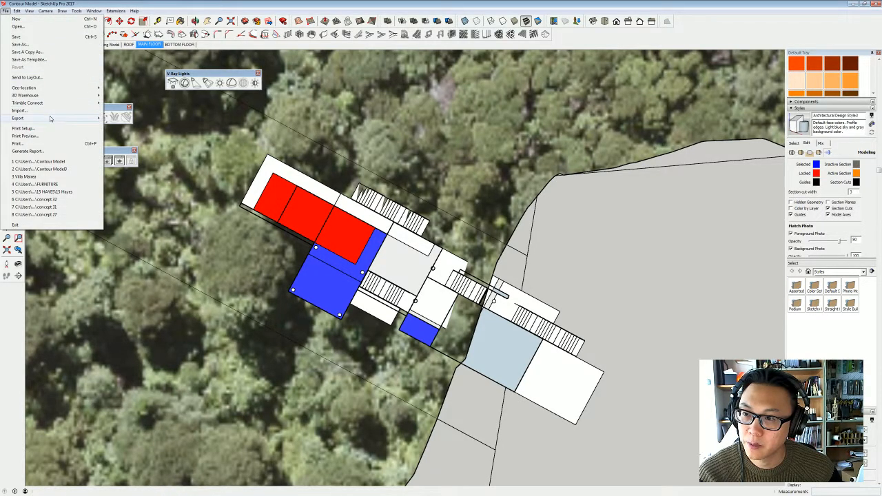
mouse_move(49, 117)
click(124, 125)
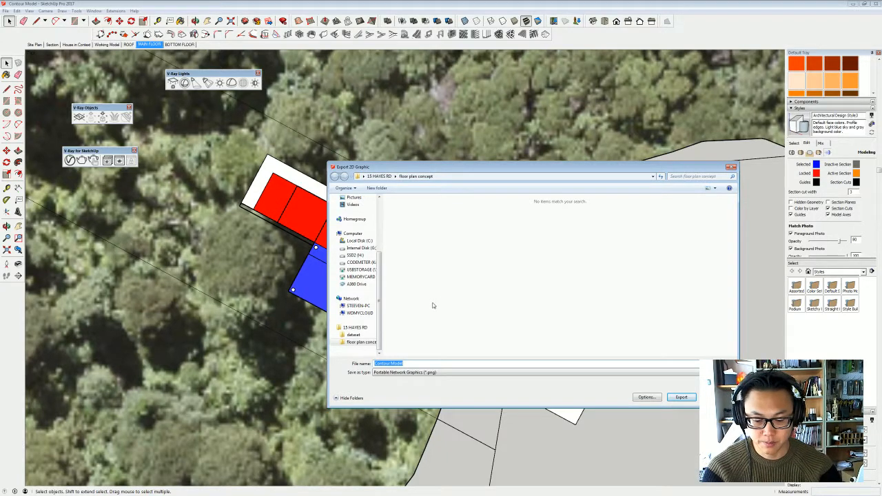
text(new conc)
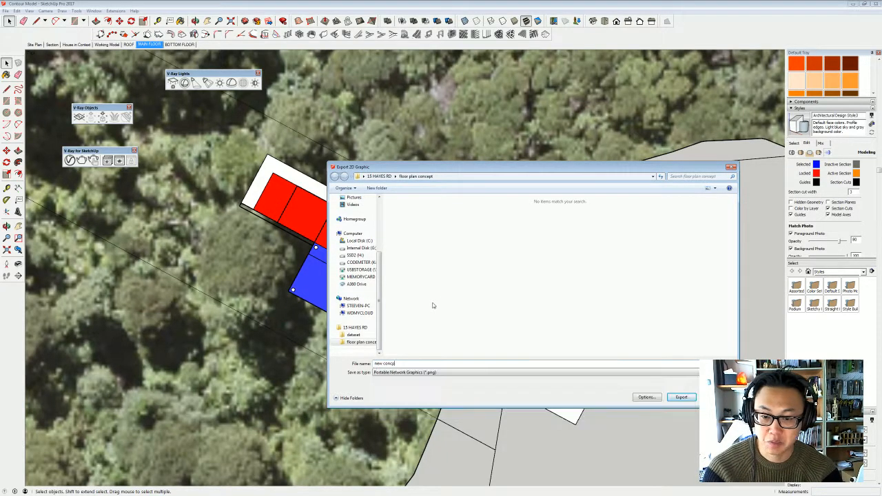
text(ept 02)
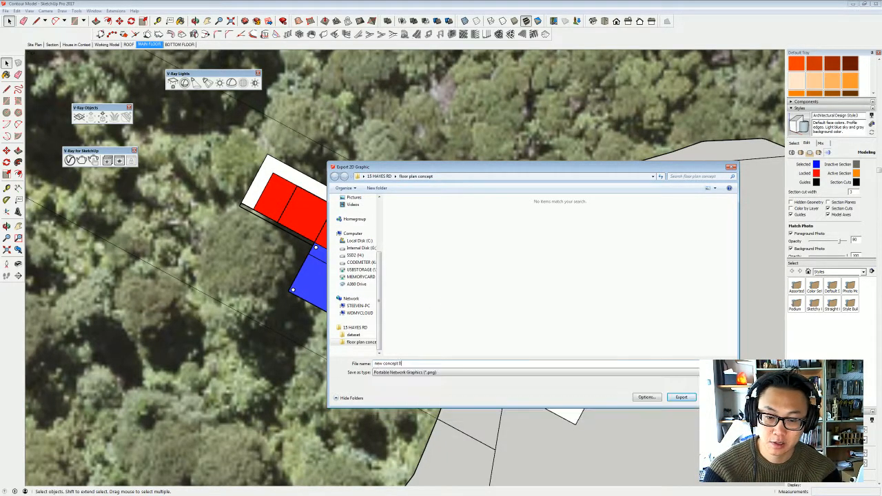
text( main floor)
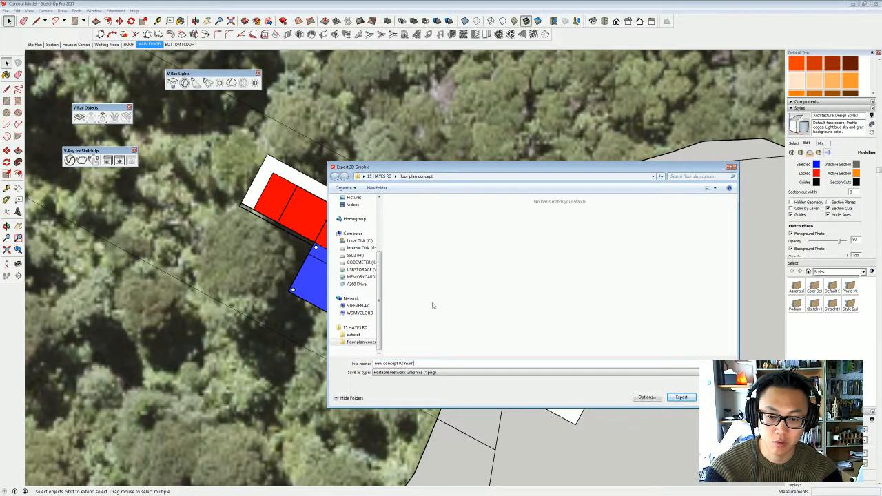
key(Return)
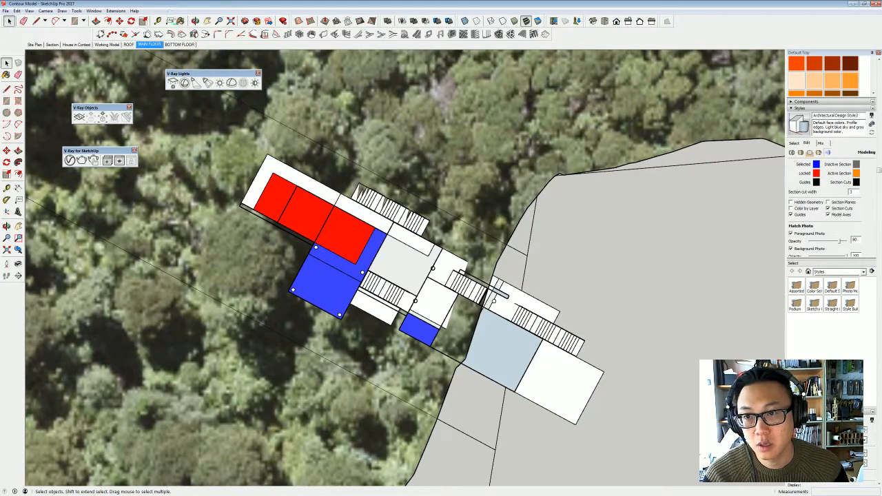
- Show the BOTTOM FLOOR scene and export it as the PNG image "new concept20 bottom floor" in the same folder
click(181, 44)
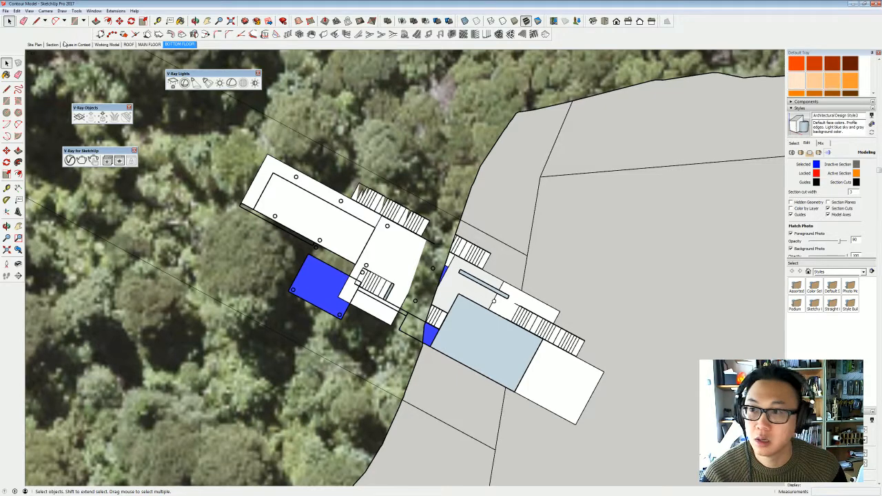
click(5, 12)
mouse_move(36, 120)
click(112, 126)
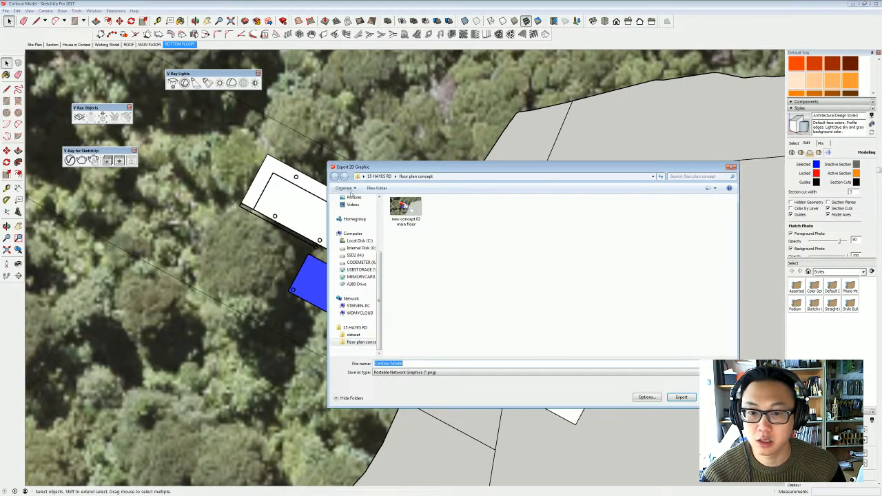
text(new c)
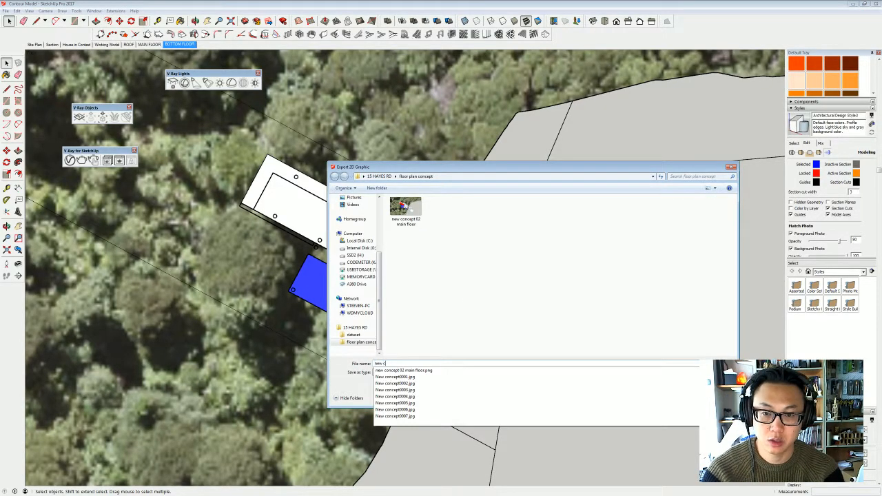
text(oncept20 b)
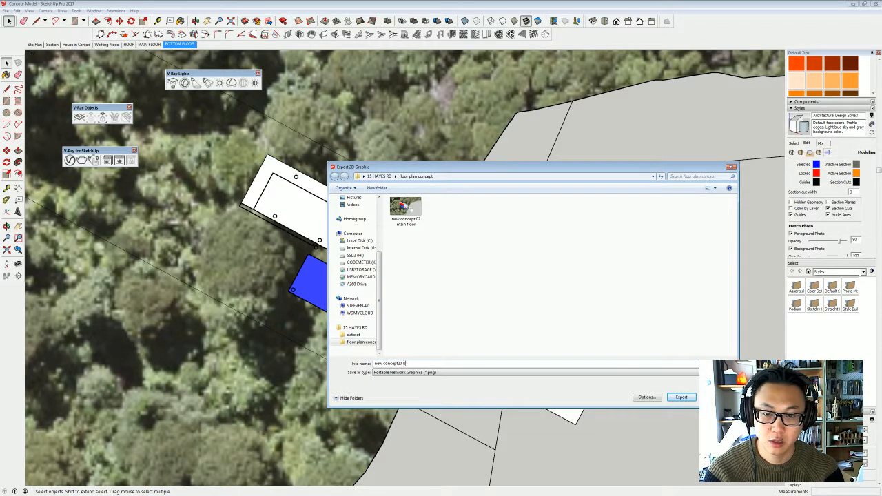
text(ottom f)
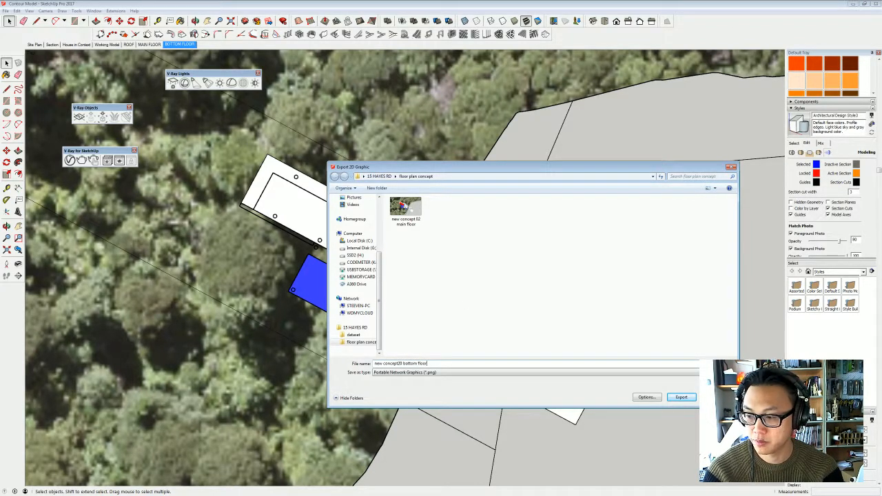
text(loor)
key(Return)
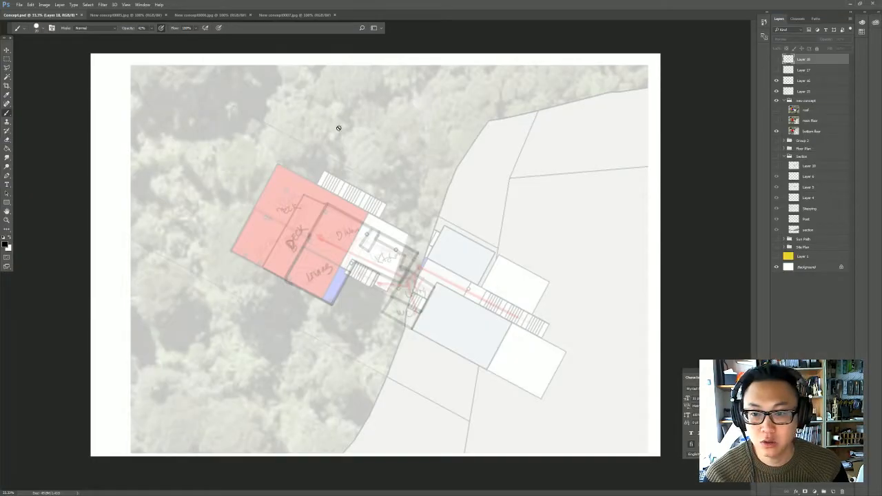
- Switch to Photoshop, open "new concept 02 main floor" and "new concept20 bottom floor" together, and hide the grid
click(19, 4)
click(28, 20)
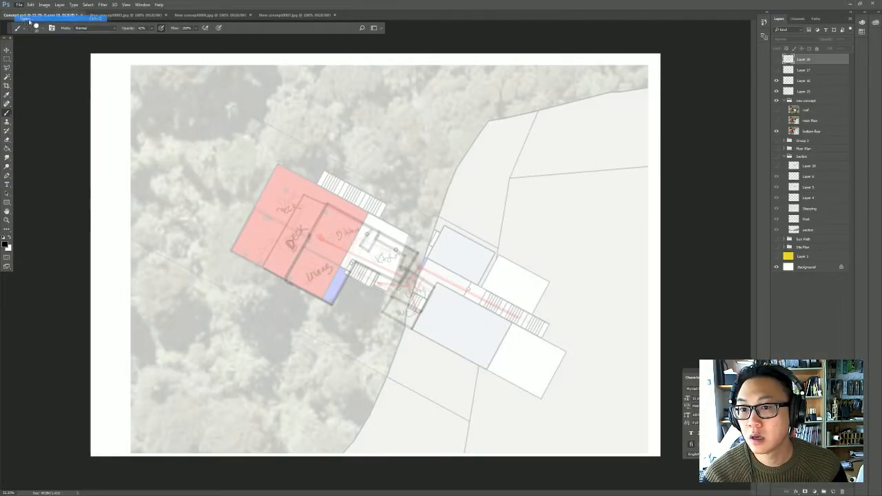
click(121, 63)
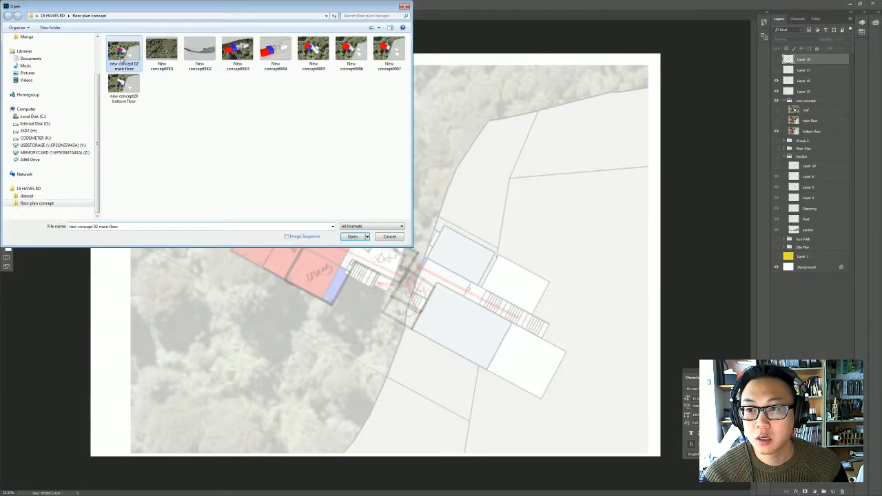
ctrl+click(124, 86)
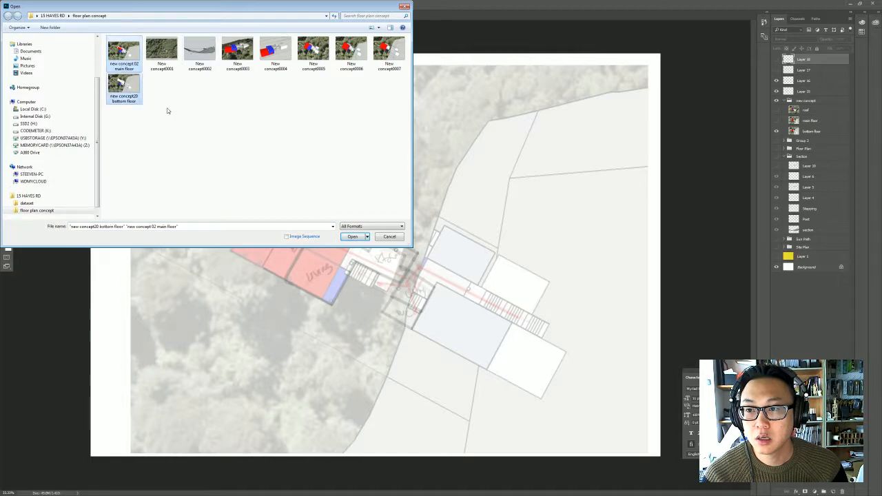
click(352, 236)
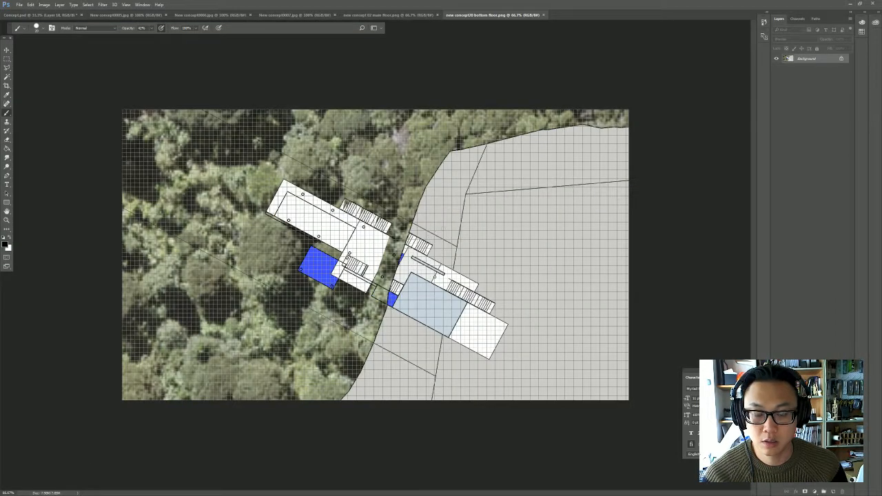
key(ctrl+apostrophe)
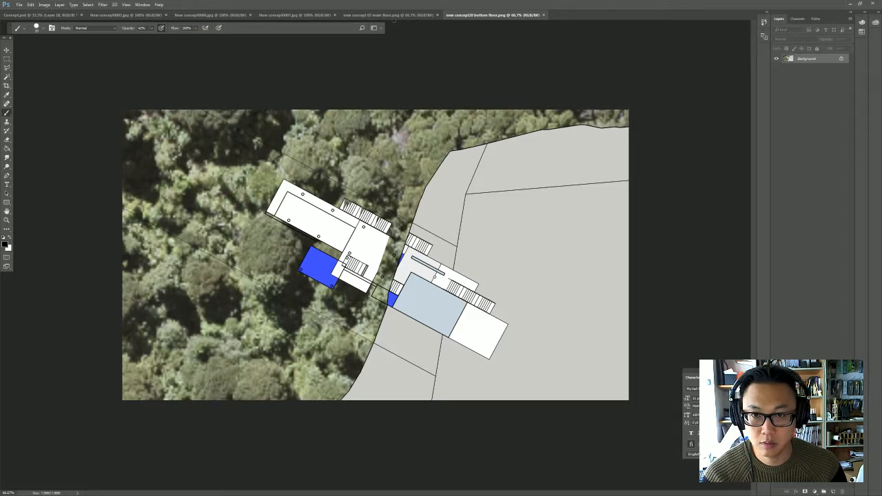
- In the main floor image, add a new layer, duplicate the background, and place another new layer beneath the duplicate
click(392, 15)
click(7, 220)
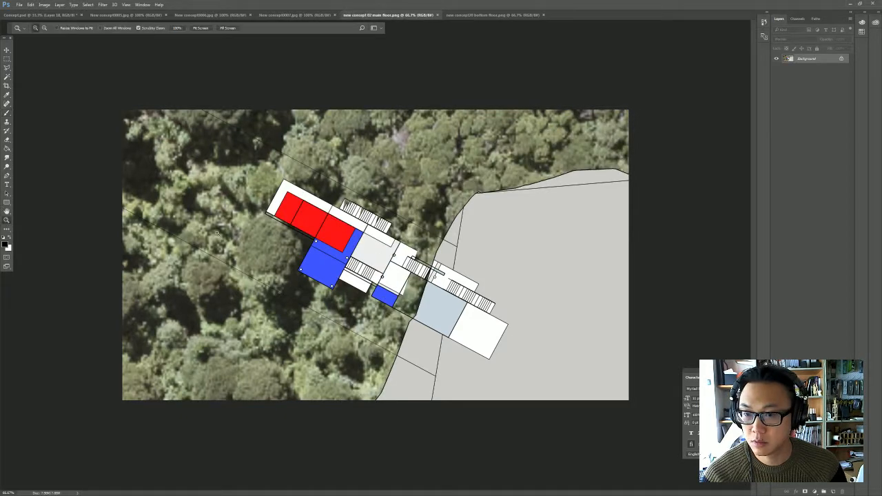
click(282, 235)
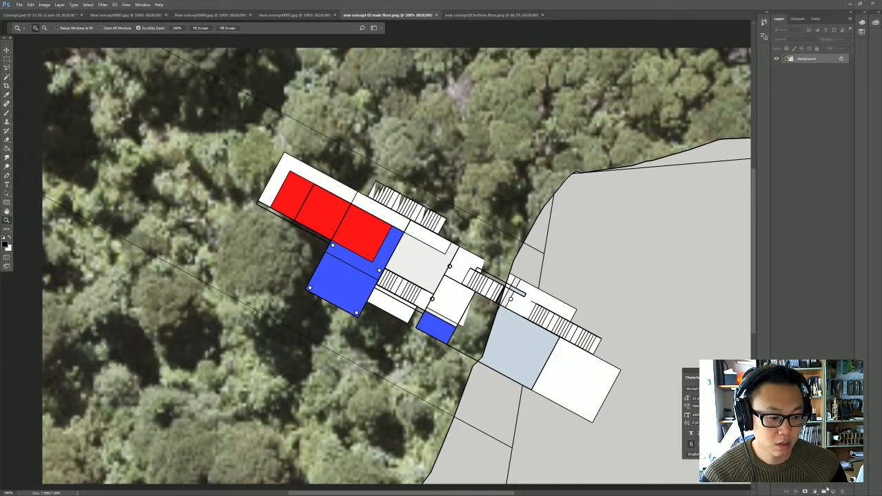
click(832, 491)
click(827, 68)
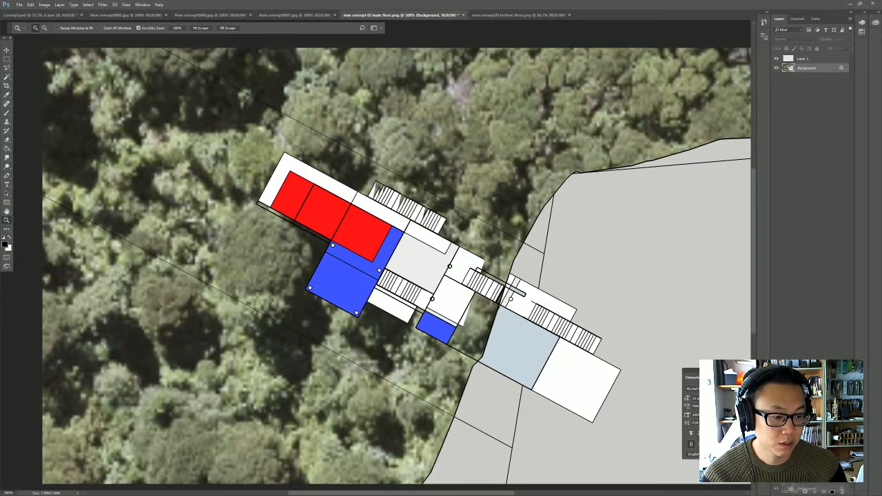
drag(833, 490, 833, 491)
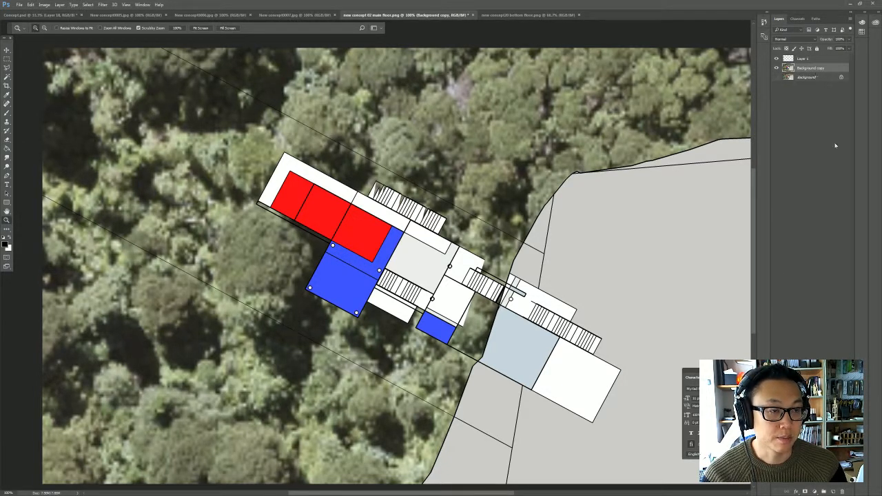
click(832, 491)
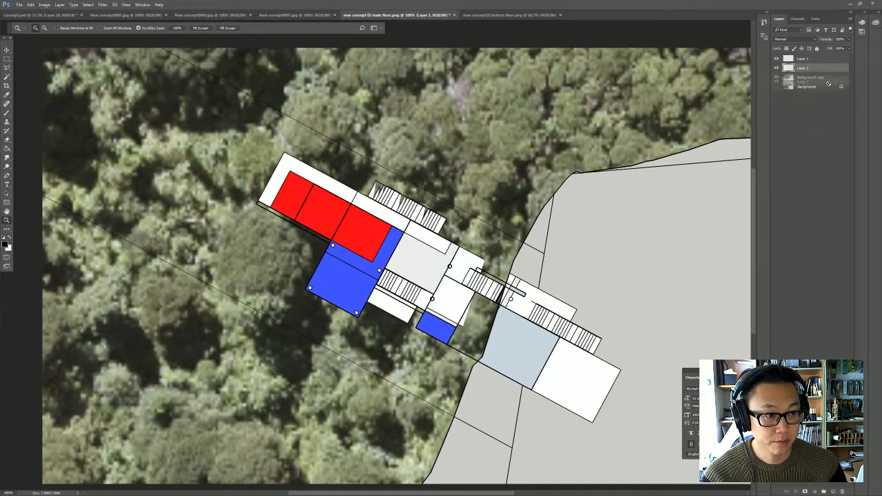
drag(828, 78, 828, 81)
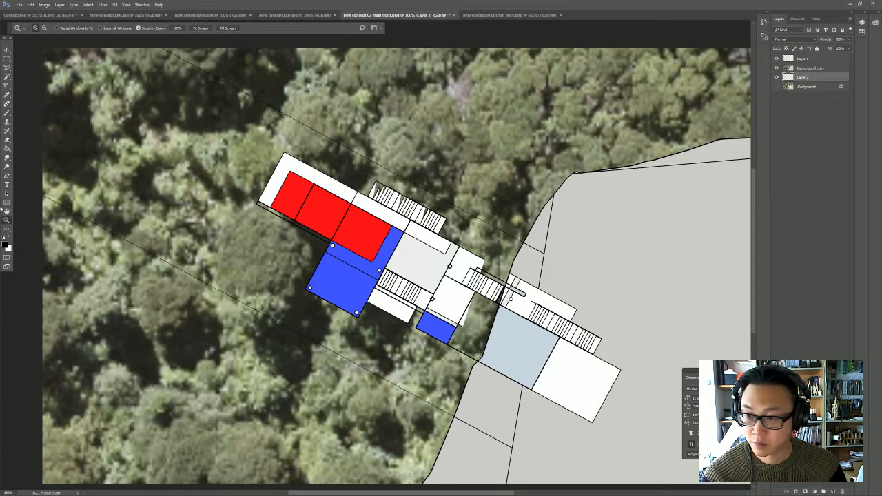
- Fill Layer 2 with white and lower the Background copy layer's opacity so the floor plan fades to a pale underlay
click(10, 238)
click(8, 147)
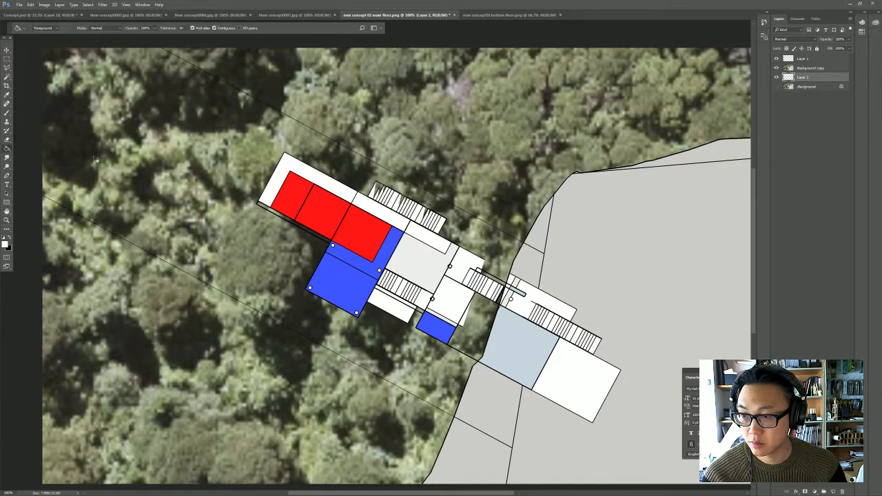
click(345, 160)
click(811, 67)
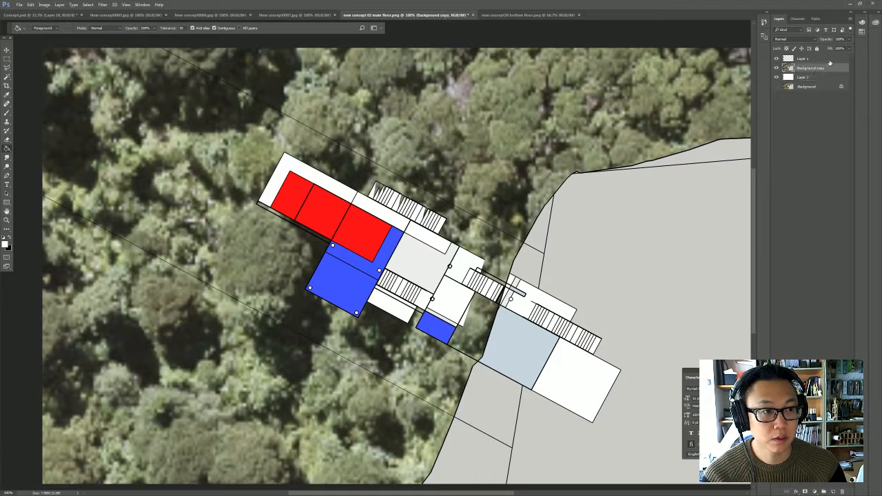
click(849, 39)
drag(850, 49, 826, 50)
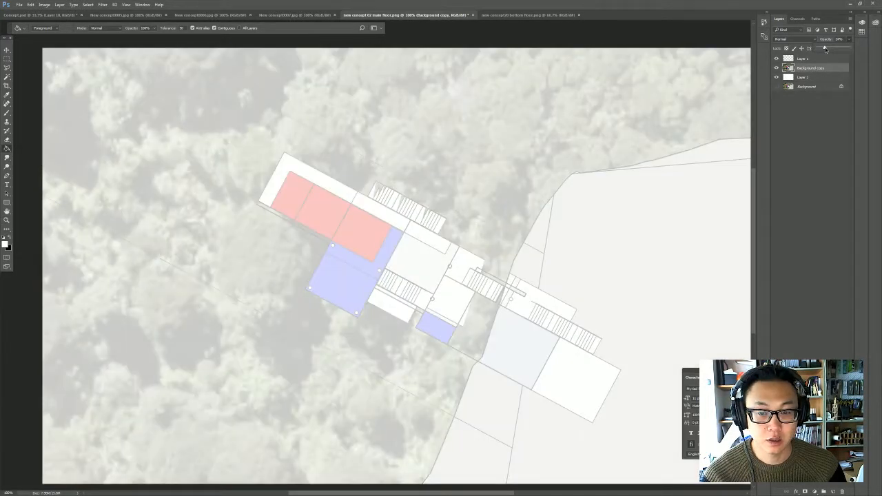
- On Layer 1, trace the wall line along the white room and around the red rooms' outer end with a small black brush
click(820, 60)
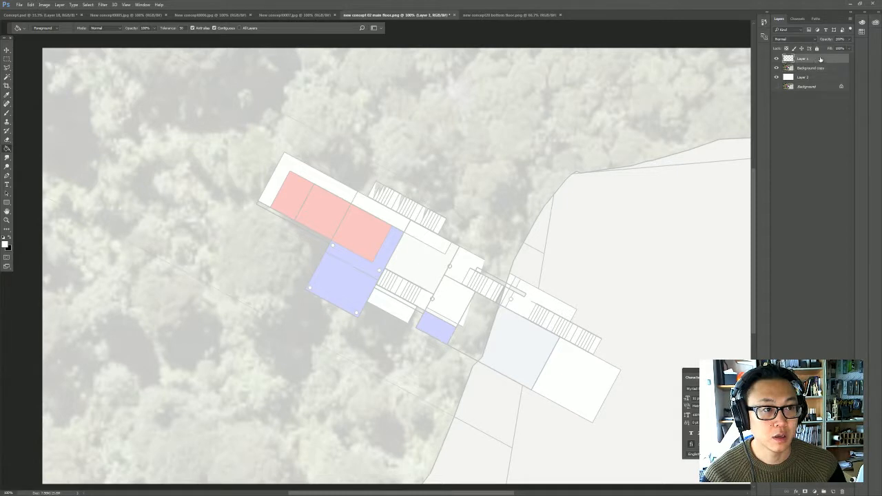
click(7, 112)
click(10, 237)
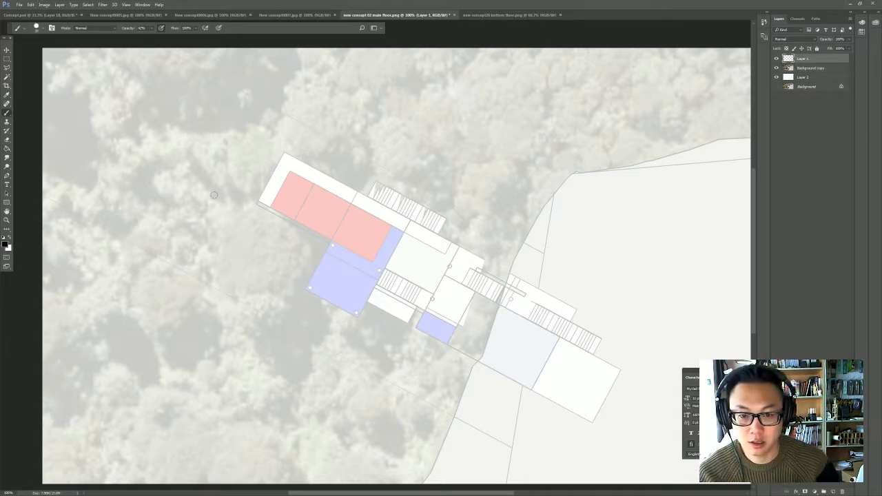
key(bracketleft)
key(bracketleft)
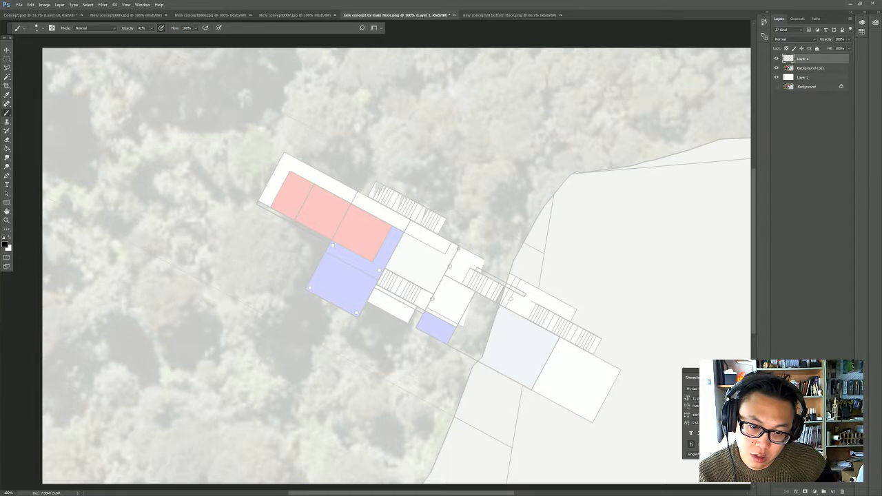
shift+click(410, 222)
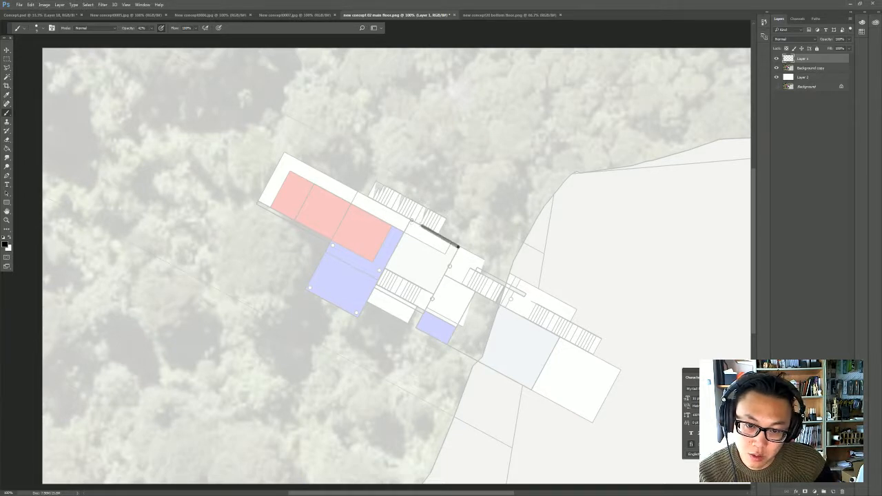
shift+click(290, 169)
shift+click(273, 206)
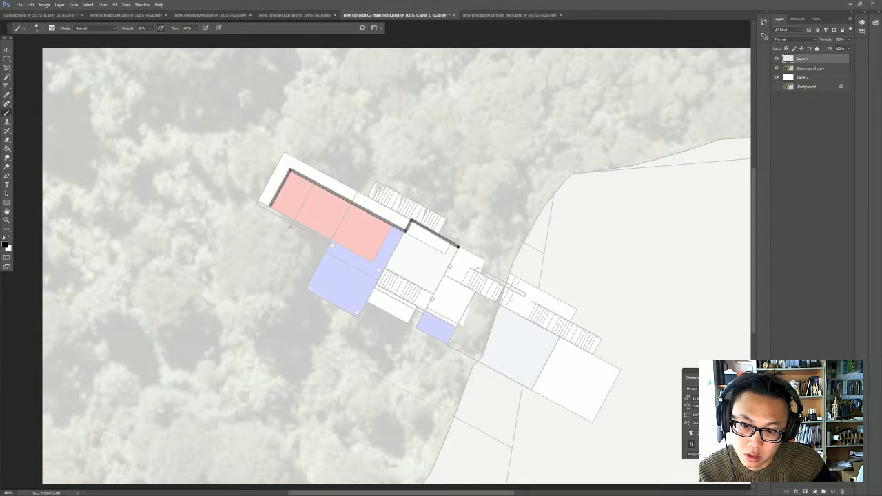
- Continue the wall line along the red rooms' lower side, around the large blue block and along the stair
shift+click(332, 243)
shift+click(307, 290)
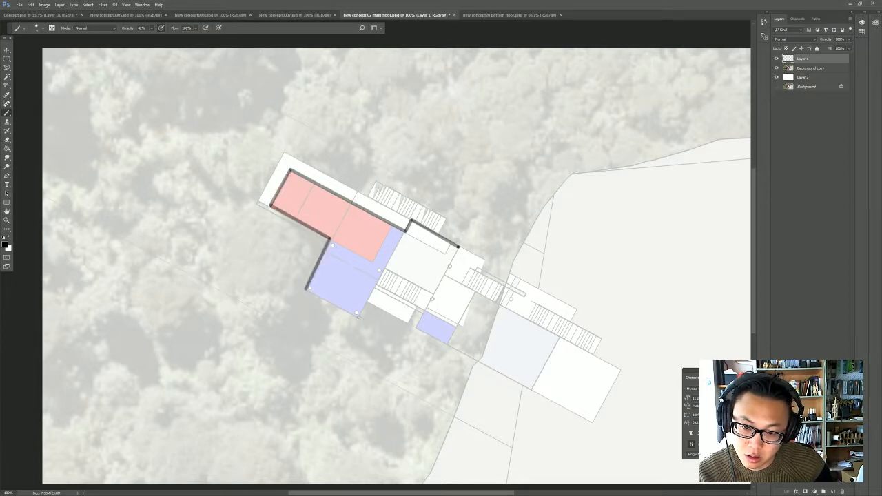
shift+click(357, 315)
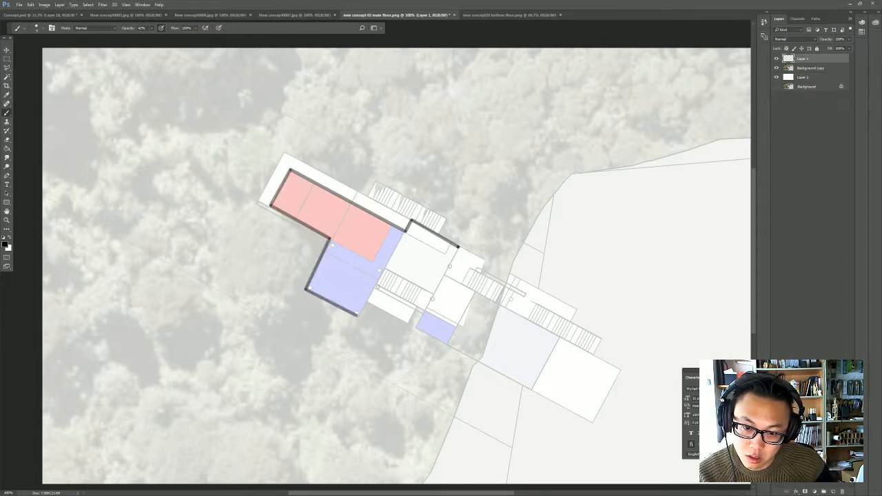
shift+click(378, 284)
shift+click(423, 311)
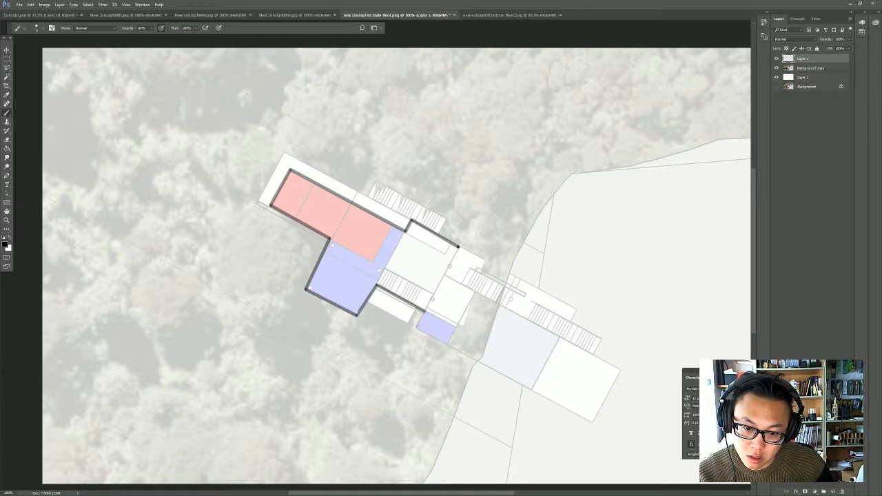
- Trace the walls around the small blue block and adjoining white room, closing the outline at the first wall's starting corner
shift+click(417, 327)
shift+click(448, 343)
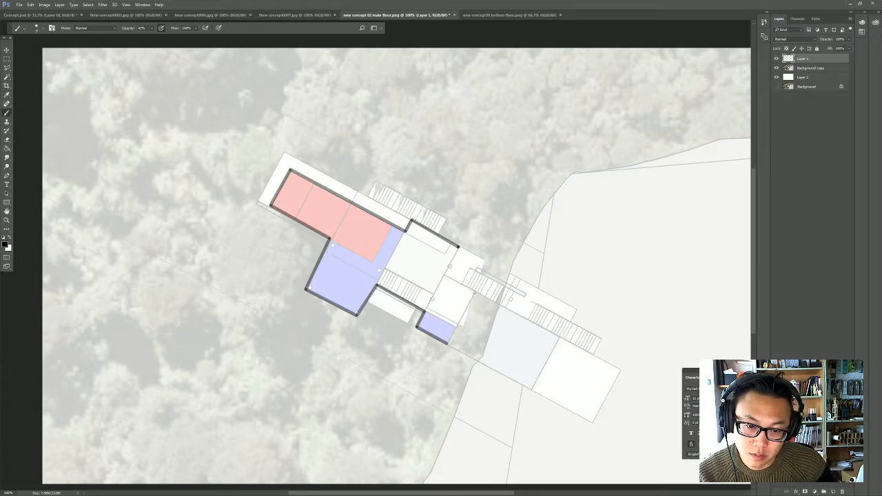
shift+click(475, 293)
shift+click(443, 275)
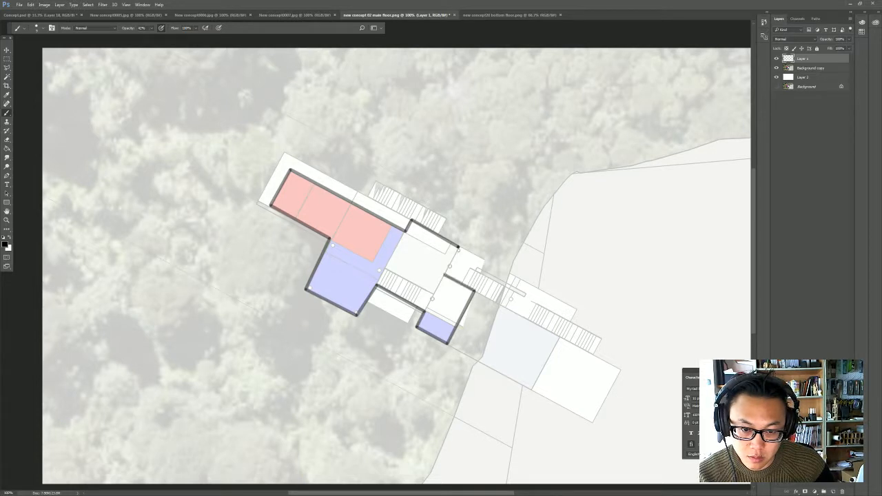
shift+click(457, 247)
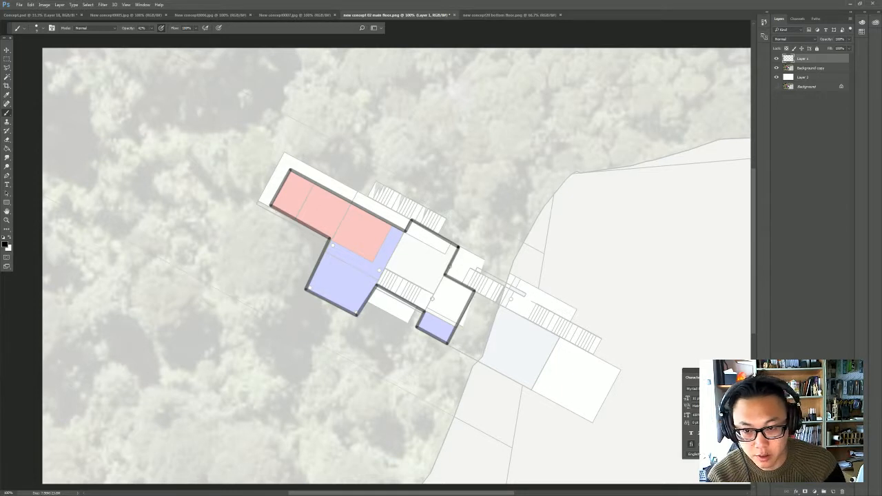
- Enlarge the brush and thicken the walls along the red rooms' lower side and the stair between the two blue blocks
key(bracketright)
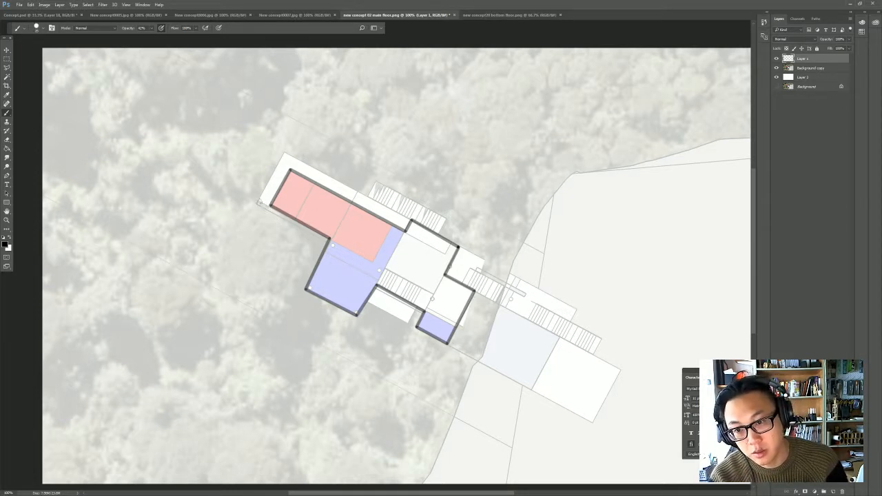
click(260, 202)
shift+click(328, 239)
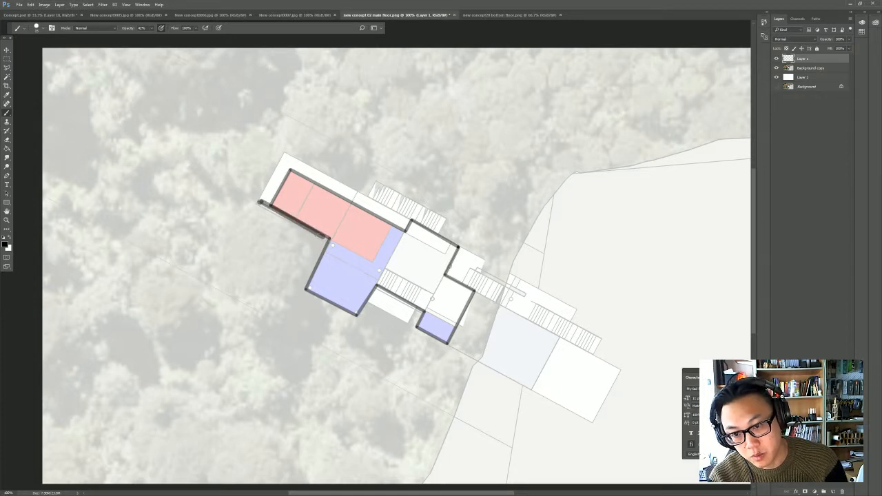
click(327, 240)
shift+click(262, 205)
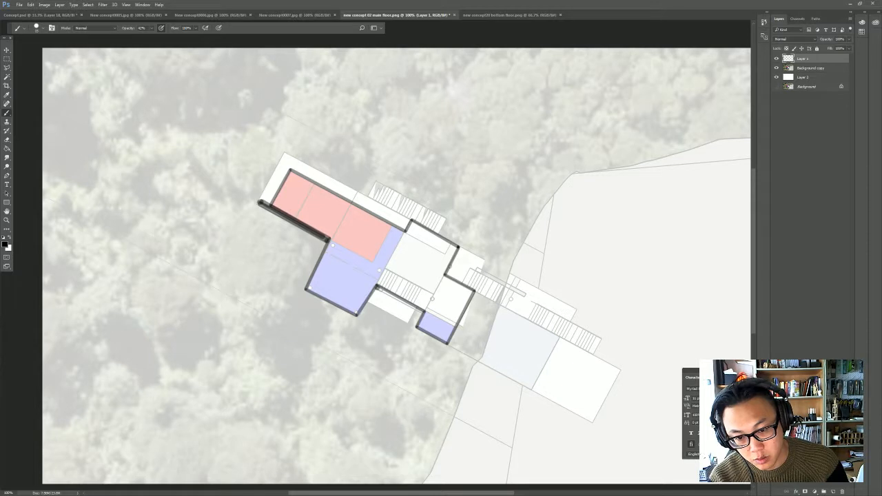
shift+click(423, 312)
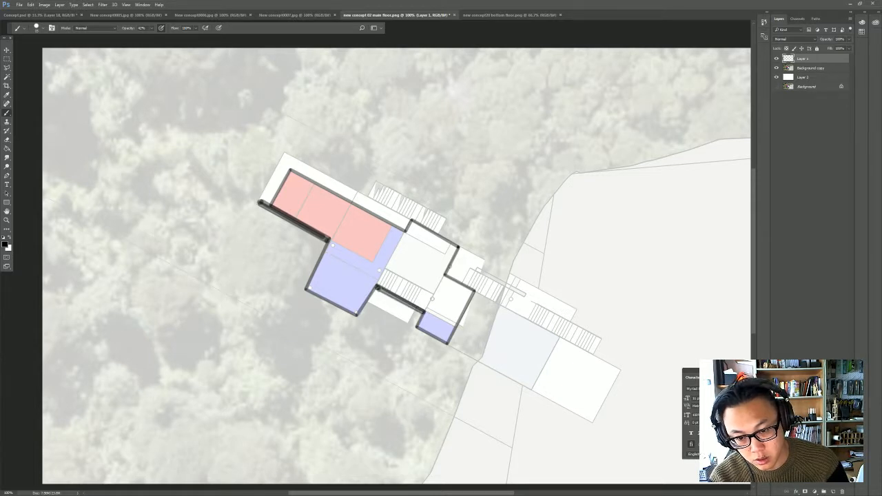
click(380, 289)
shift+click(424, 312)
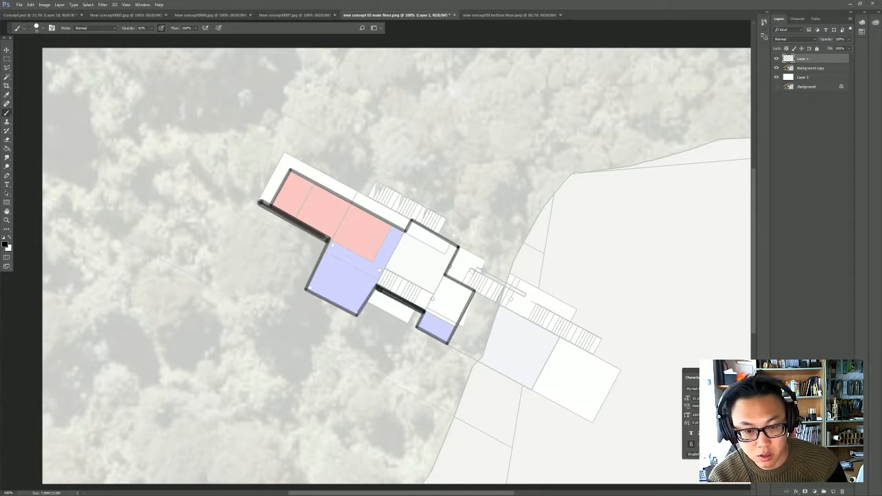
- Paint the freestanding wall beside the stair leading to the hillside as a thick, dark double-stroked black line
click(474, 268)
shift+click(528, 296)
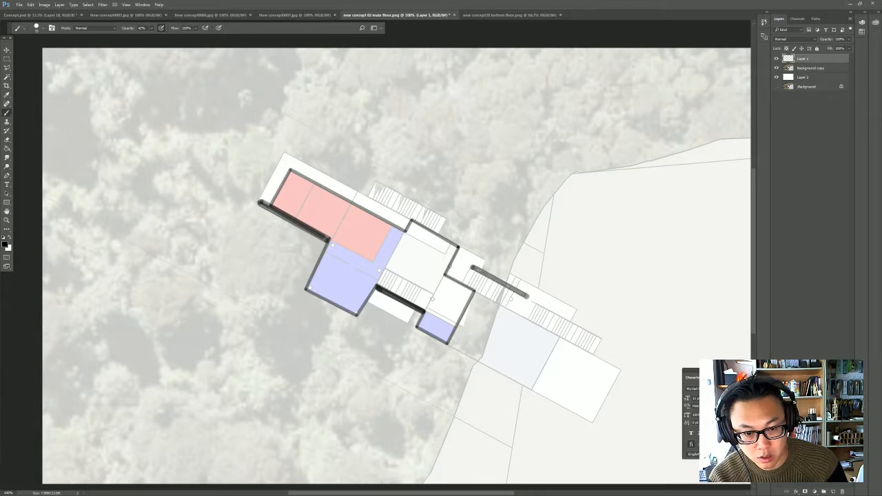
click(475, 269)
shift+click(527, 296)
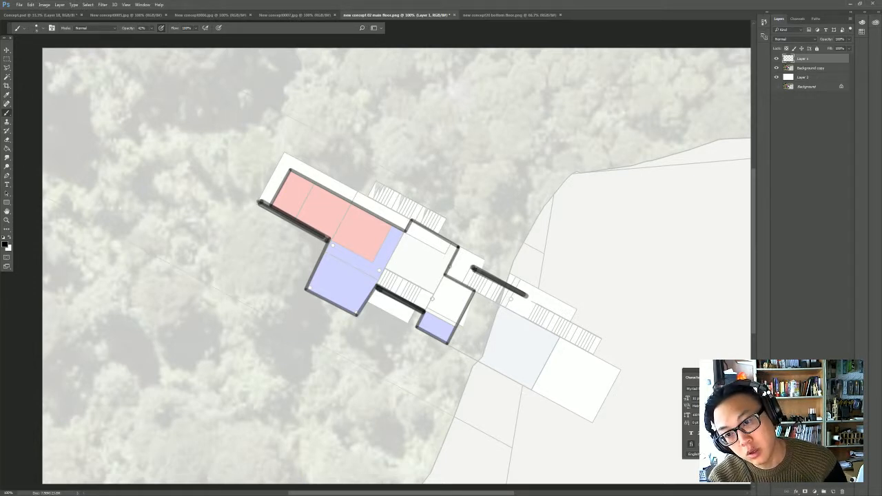
click(284, 153)
shift+click(259, 202)
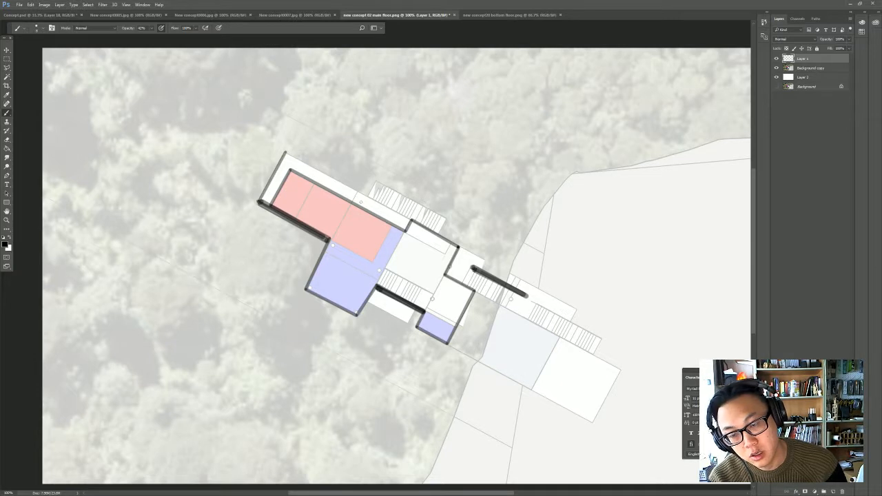
key(ctrl+z)
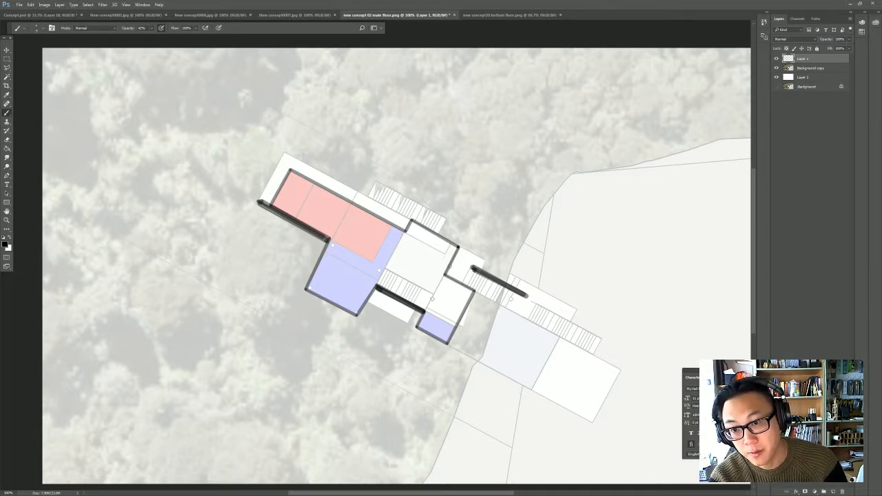
- With a thinner black brush, outline the white walkway around the red rooms, the entry landing and the lower deck between the blue blocks
shift+click(284, 153)
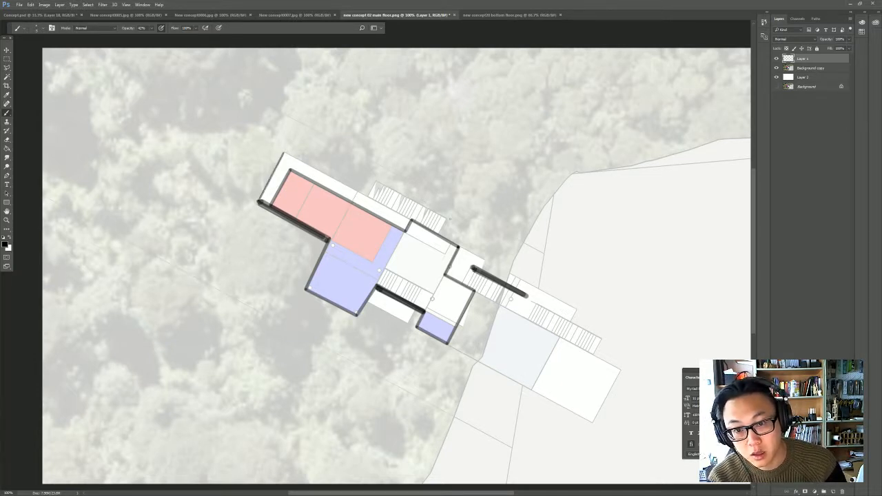
shift+click(410, 221)
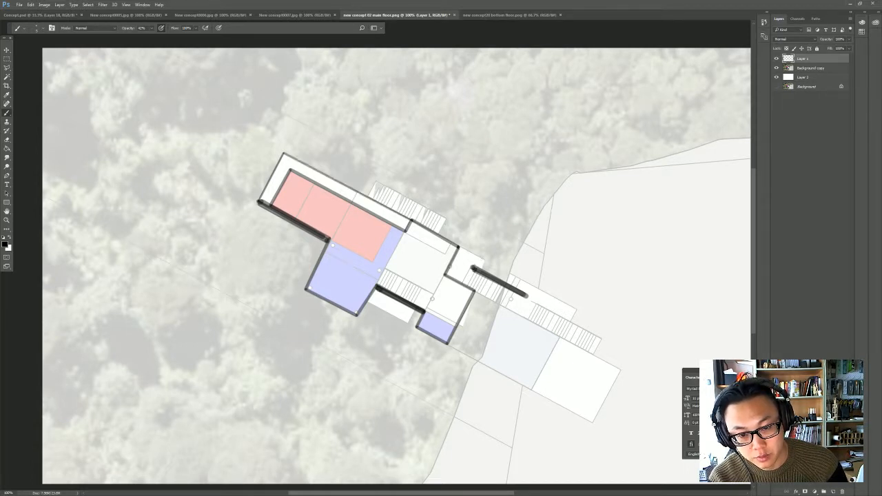
shift+click(480, 260)
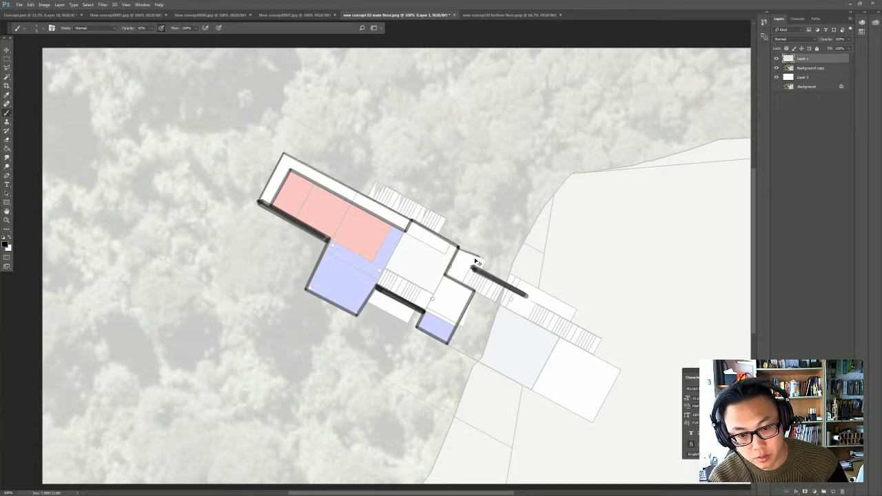
shift+click(476, 256)
shift+click(473, 266)
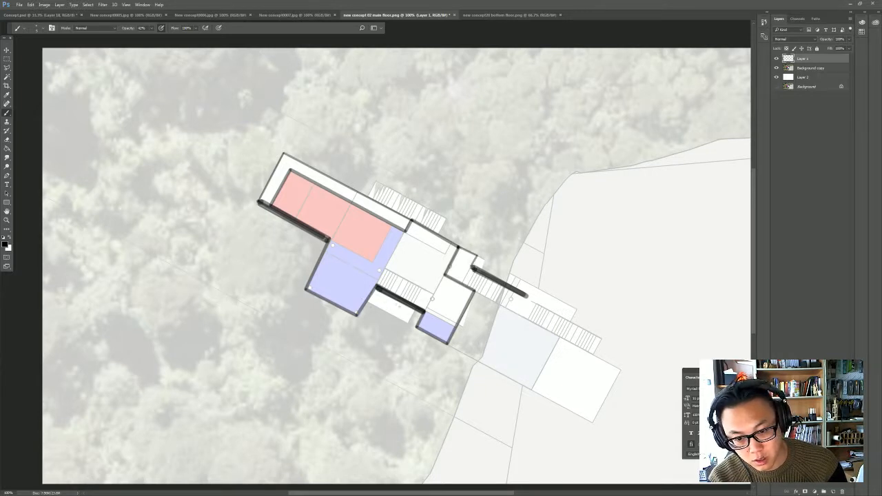
shift+click(407, 321)
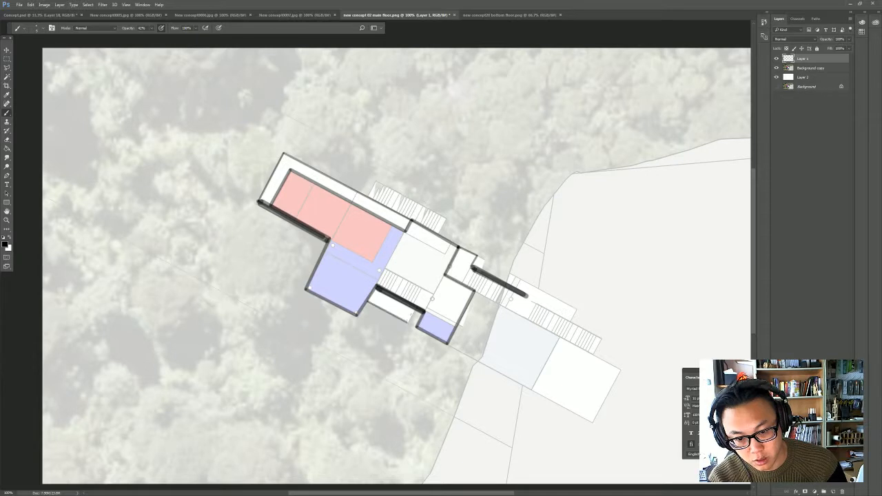
shift+click(415, 325)
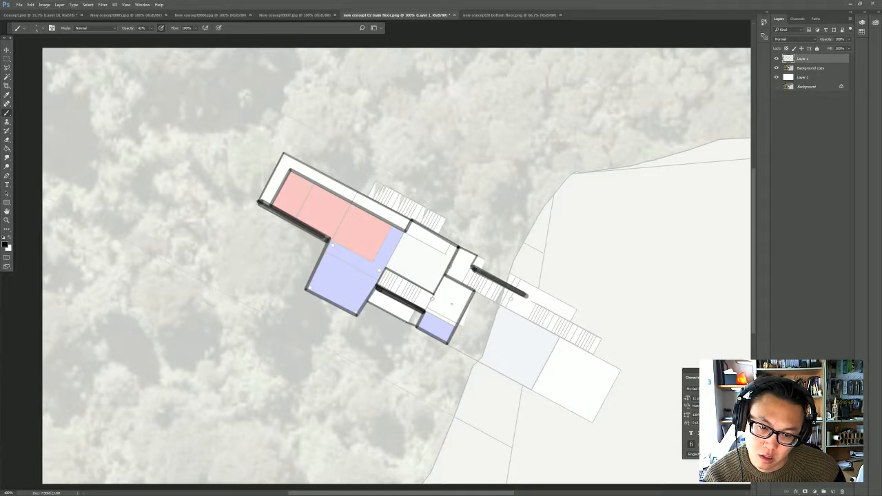
- Extend the stub wall by the stair, outline the annex beside the small blue block, divide it, and letter the small rooms, including WC
shift+click(432, 298)
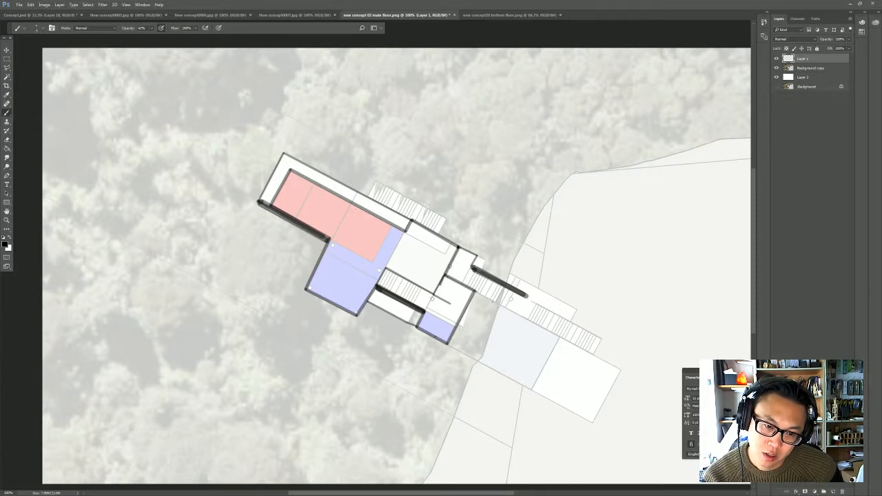
shift+click(463, 352)
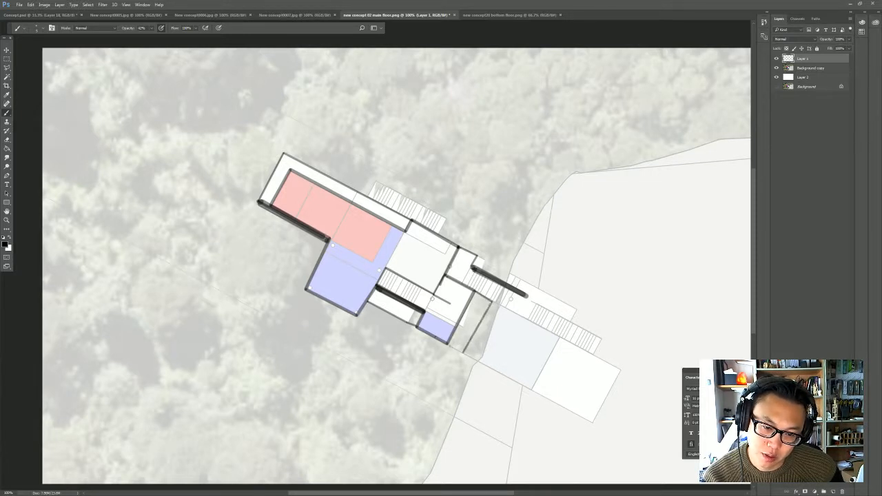
shift+click(448, 344)
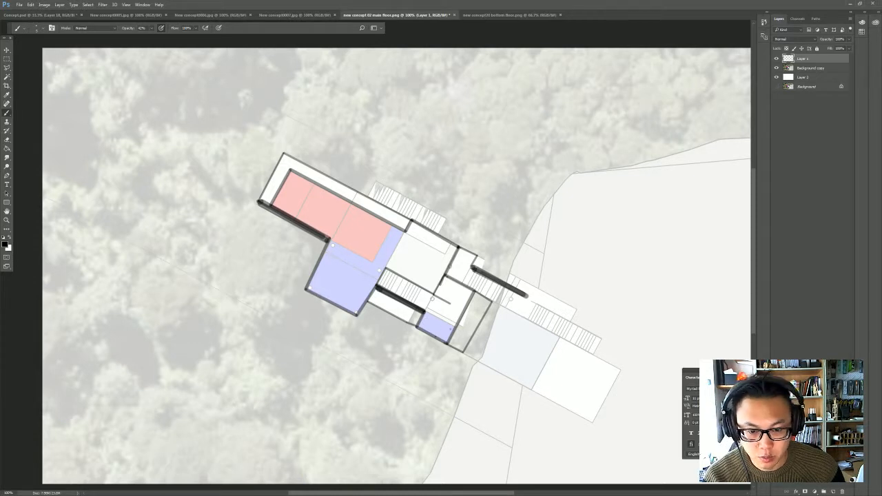
drag(426, 324, 445, 328)
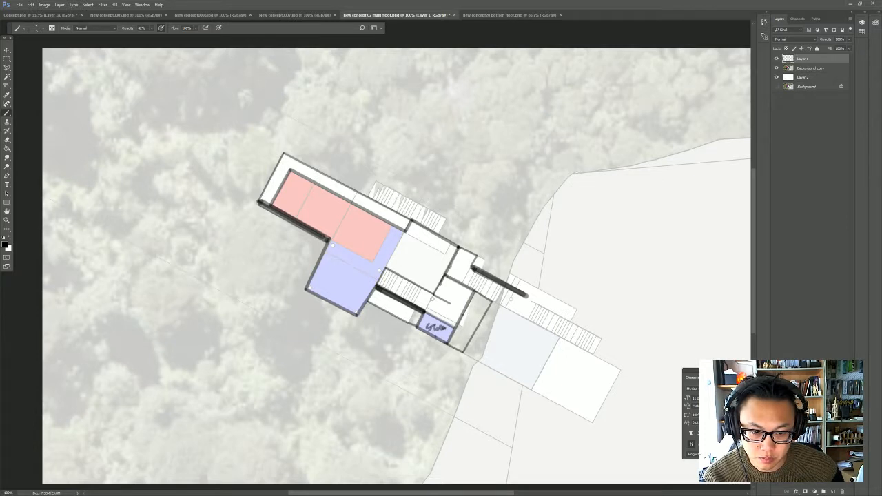
mouse_move(464, 316)
mouse_down()
mouse_move(478, 323)
mouse_move(469, 337)
mouse_move(485, 305)
mouse_up()
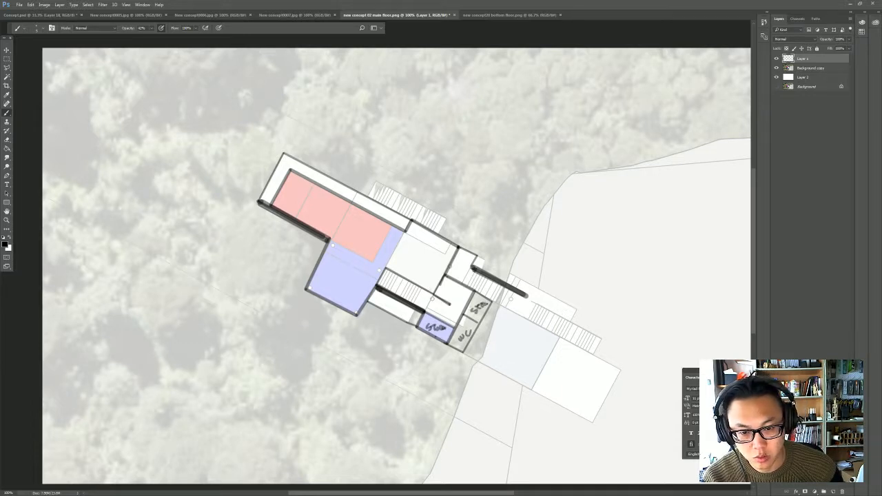
- Sketch a direction arrow on the stair between the blue blocks, and add a door swing and a parallel wall line above the stair
mouse_move(433, 297)
mouse_down()
mouse_move(426, 310)
mouse_move(396, 291)
mouse_move(405, 285)
mouse_up()
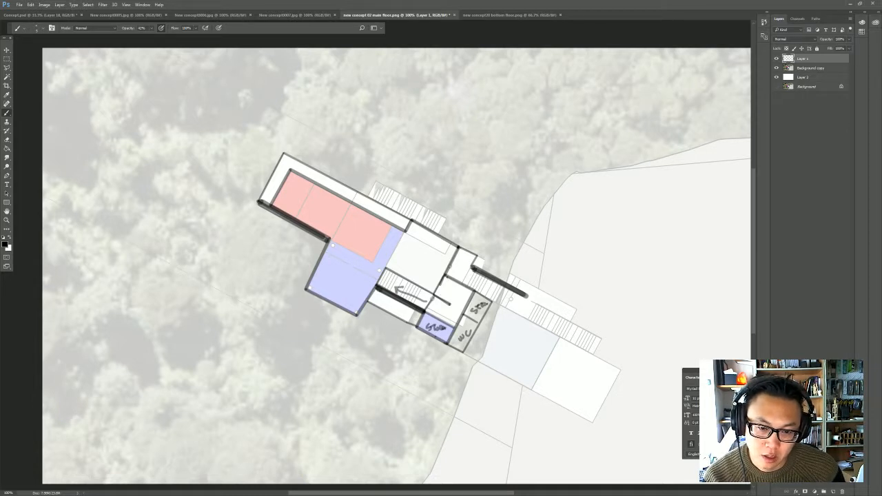
mouse_move(448, 277)
mouse_down()
mouse_move(444, 285)
mouse_move(456, 280)
mouse_up()
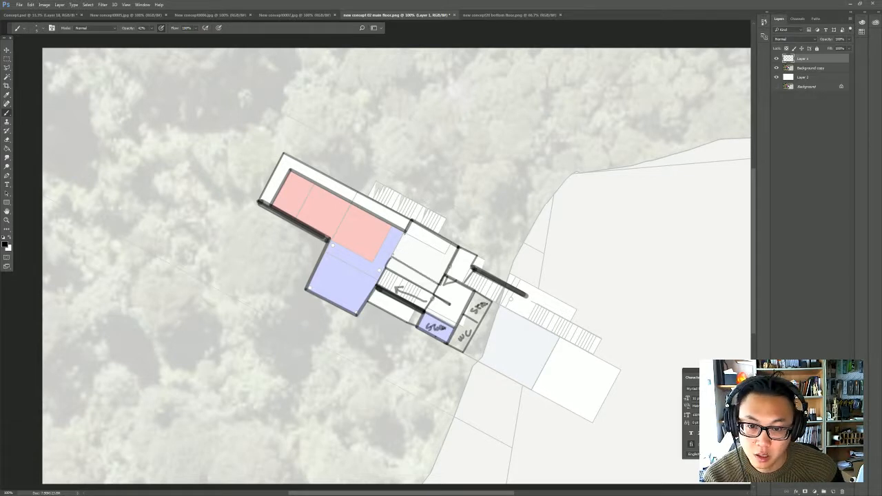
shift+click(380, 248)
shift+click(393, 227)
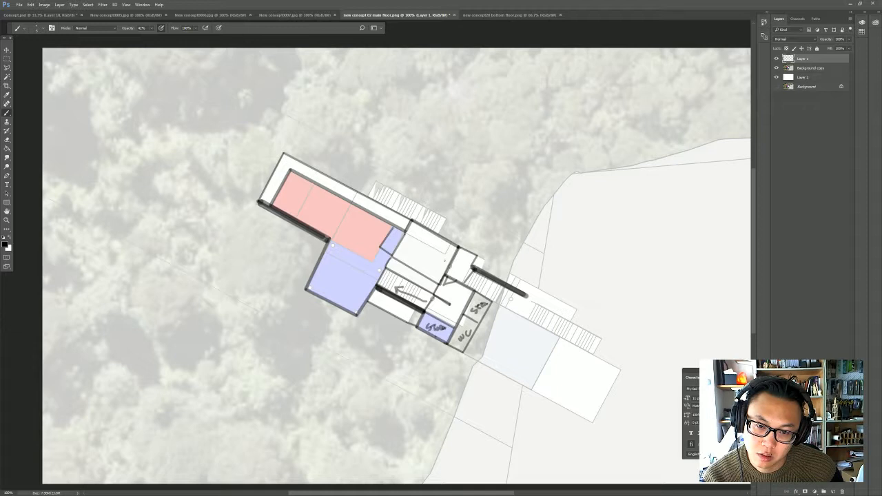
key(ctrl+z)
key(ctrl+z)
key(ctrl+alt+z)
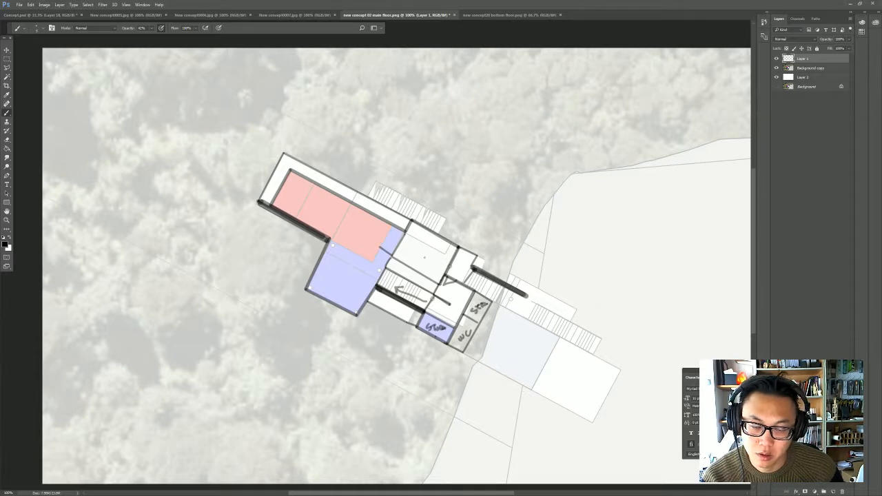
key(ctrl+alt+z)
key(ctrl+alt+z)
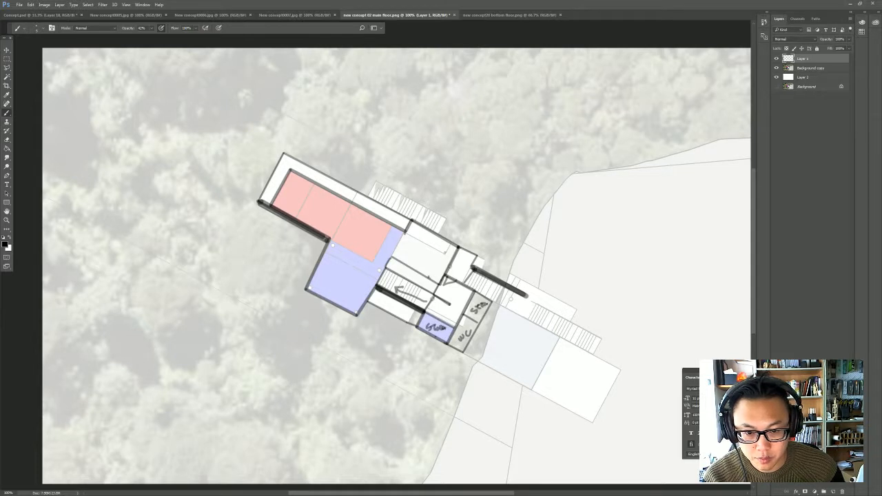
- Draw the kitchen counter and island lines inside the white room between the red rooms and the entry
shift+click(446, 252)
shift+click(416, 239)
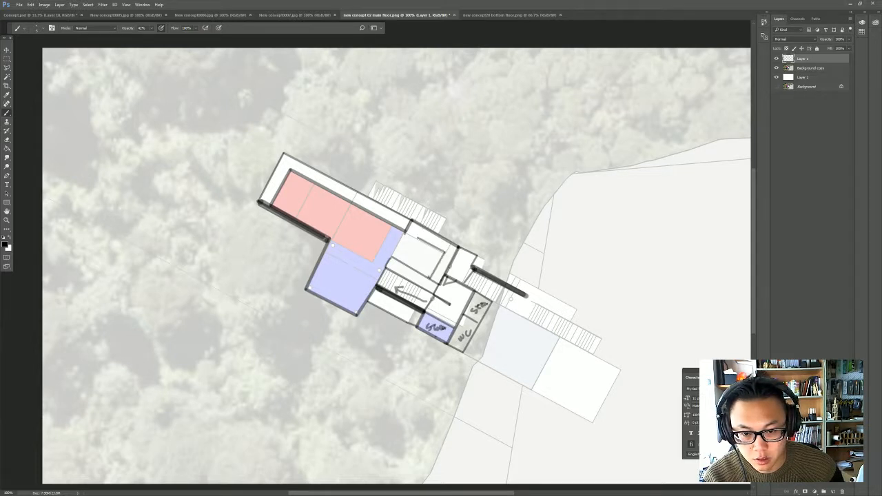
shift+click(424, 229)
shift+click(402, 260)
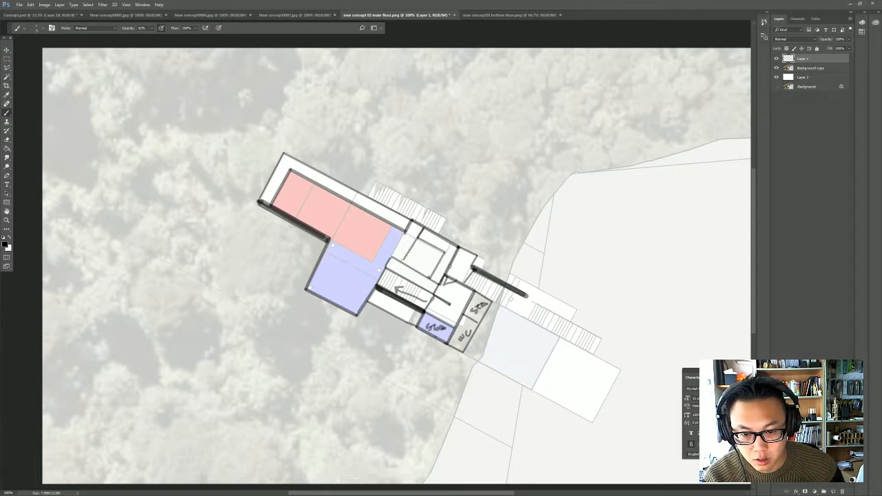
shift+click(393, 258)
shift+click(406, 230)
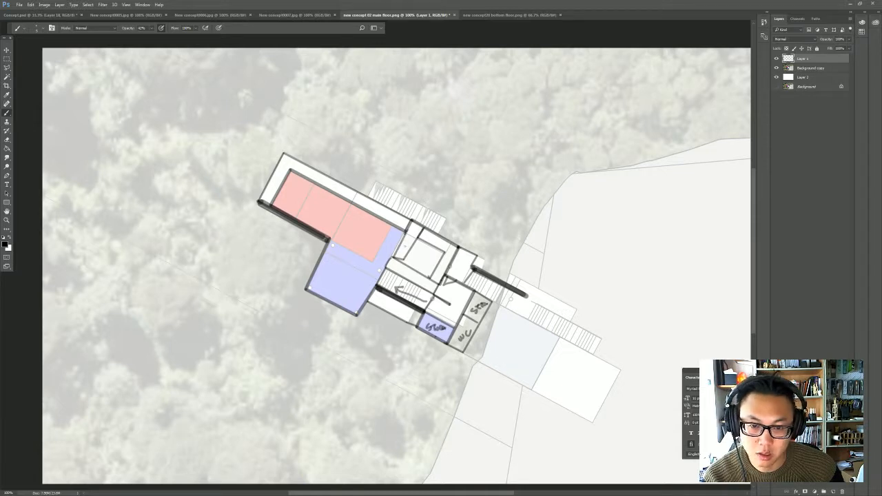
- Sketch three stools in the narrow blue strip, and add the sink, cooktop and fridge to the kitchen counters
drag(393, 252, 401, 237)
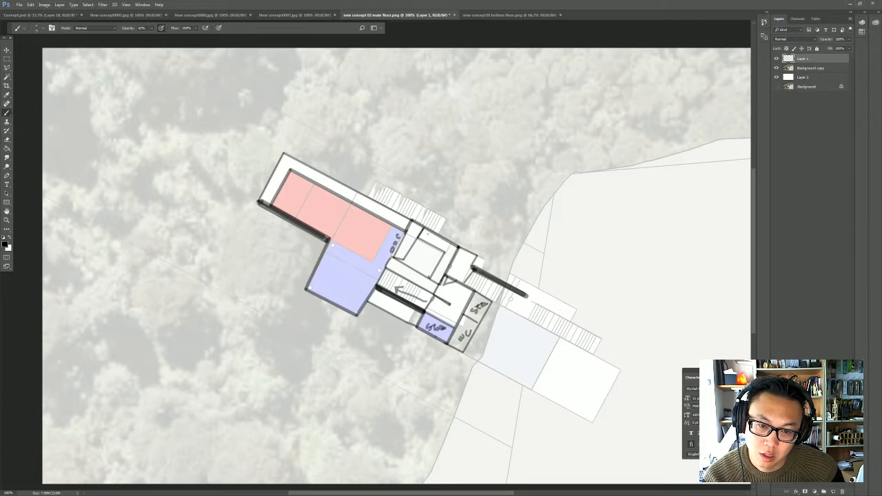
drag(425, 239, 443, 247)
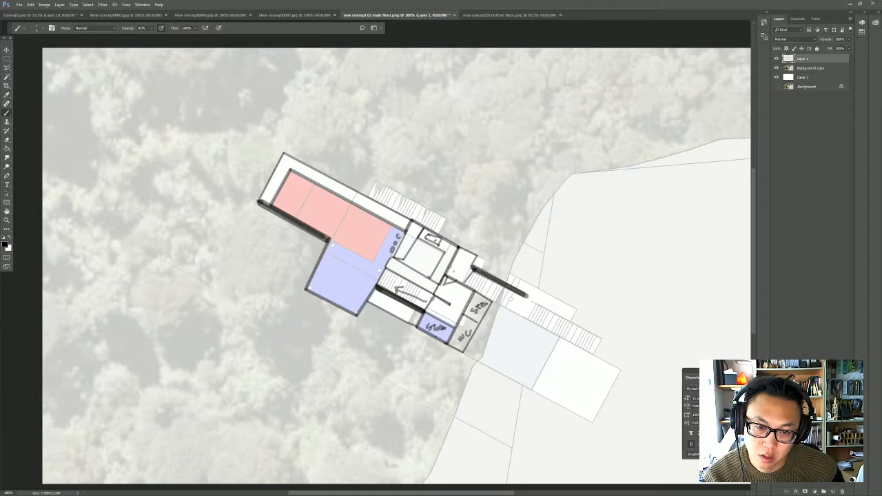
mouse_move(442, 266)
mouse_down()
mouse_move(444, 259)
mouse_move(450, 266)
mouse_up()
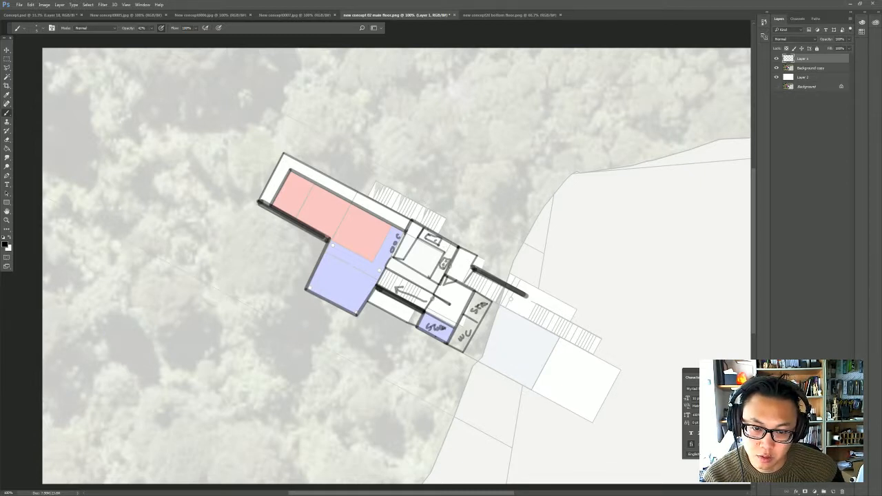
drag(437, 270, 440, 277)
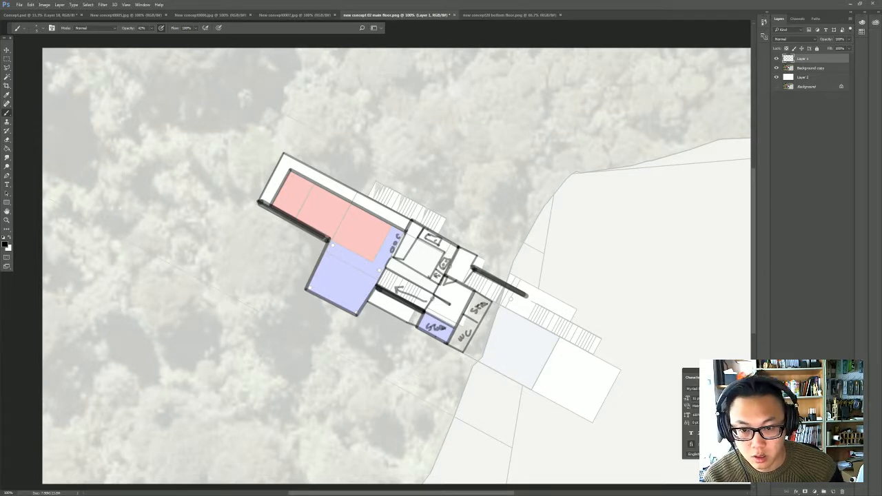
- Close the red rooms' edge along the blue block, and furnish them with a dining table with chairs and an L-shaped sofa group
drag(331, 245, 373, 263)
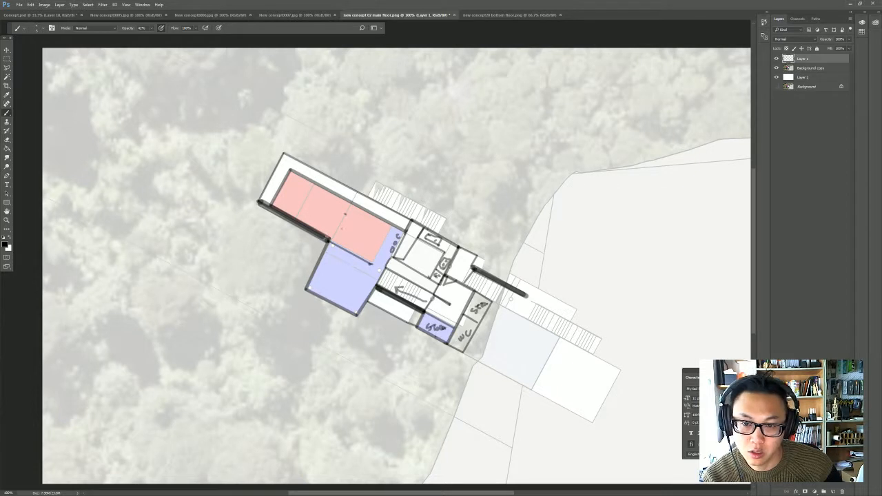
mouse_move(343, 214)
mouse_down()
mouse_move(344, 228)
mouse_move(378, 243)
mouse_move(379, 231)
mouse_move(344, 215)
mouse_move(375, 228)
mouse_move(347, 238)
mouse_move(372, 244)
mouse_up()
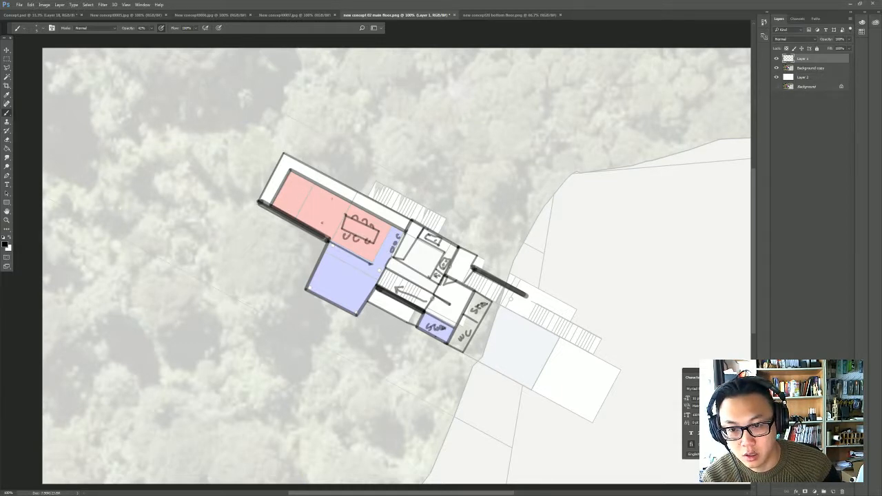
mouse_move(328, 222)
mouse_down()
mouse_move(332, 199)
mouse_move(291, 180)
mouse_move(324, 222)
mouse_up()
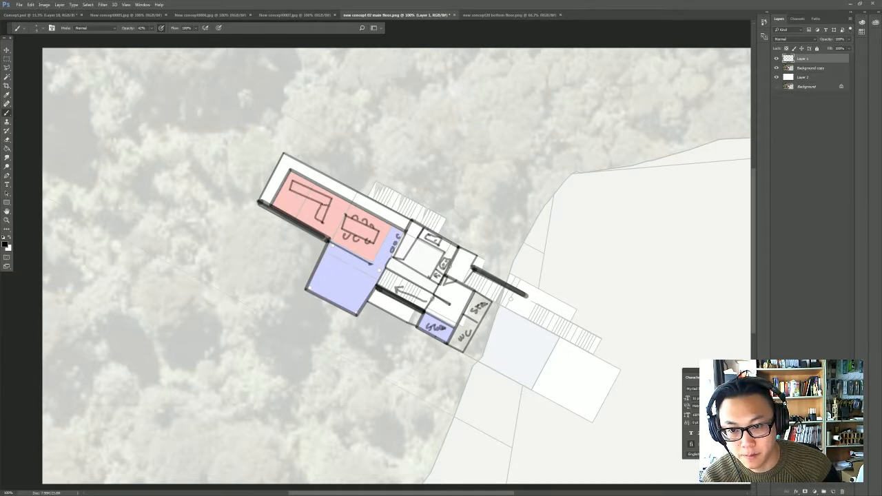
mouse_move(300, 184)
mouse_down()
mouse_move(297, 192)
mouse_move(313, 202)
mouse_move(299, 198)
mouse_move(316, 224)
mouse_up()
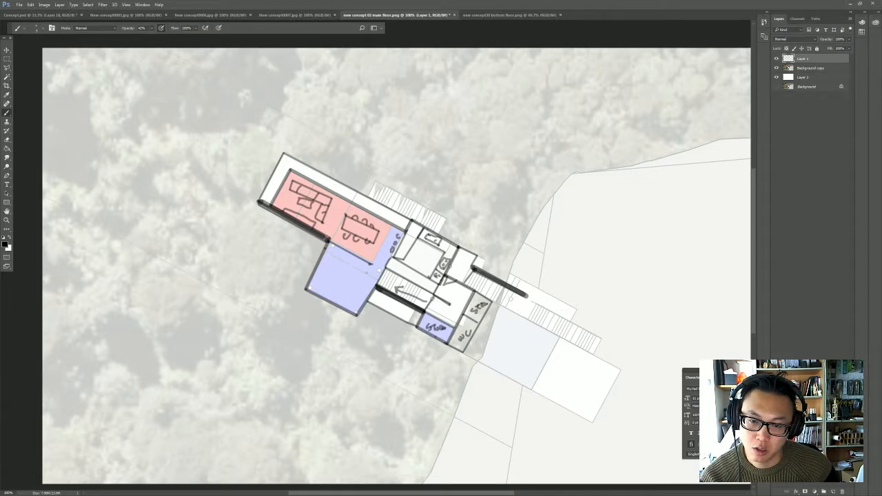
- Draw the row of treads along the large blue block's upper edge, and furnish the block with a wall unit and a sofa group
mouse_move(327, 249)
mouse_down()
mouse_move(368, 272)
mouse_move(338, 254)
mouse_move(345, 258)
mouse_up()
drag(349, 256, 360, 266)
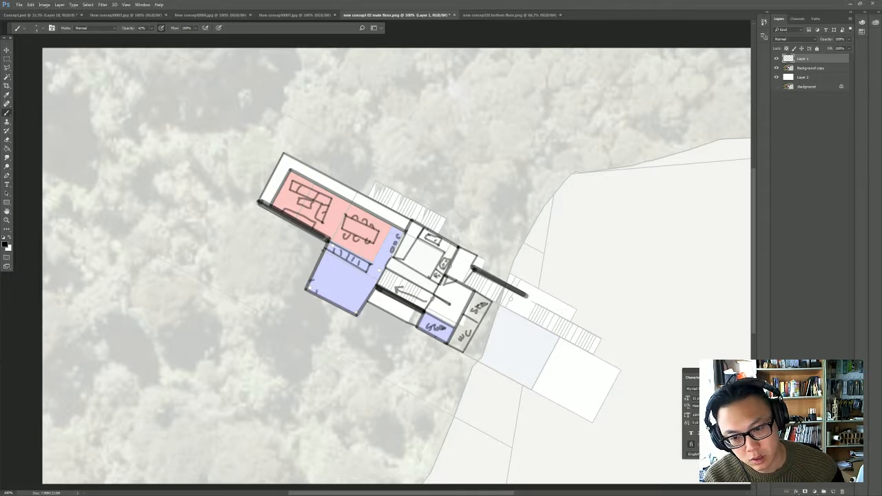
drag(318, 291, 353, 314)
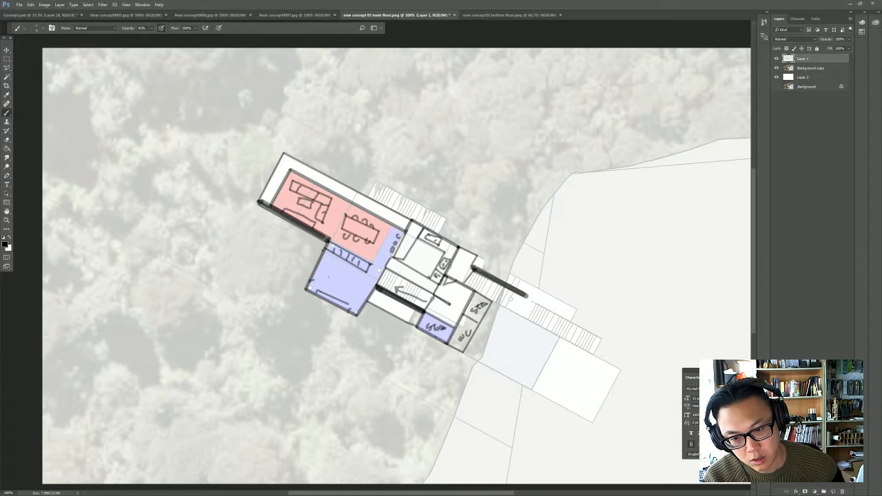
mouse_move(325, 265)
mouse_down()
mouse_move(324, 282)
mouse_move(361, 282)
mouse_move(323, 285)
mouse_move(343, 280)
mouse_move(352, 298)
mouse_up()
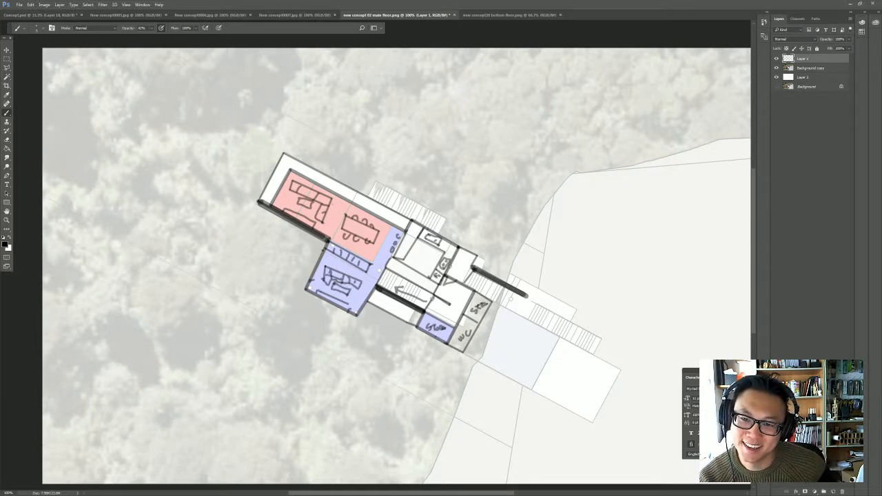
- Add a round armchair beside the living-area sofa and hatch the house's outer end with parallel strokes
mouse_move(283, 194)
mouse_down()
mouse_move(280, 203)
mouse_move(286, 198)
mouse_up()
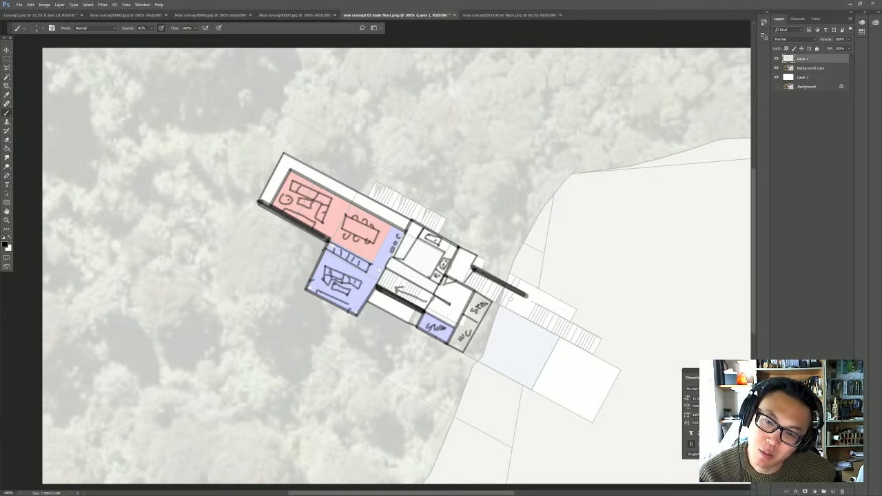
mouse_move(314, 183)
mouse_down()
mouse_move(300, 213)
mouse_move(316, 182)
mouse_move(267, 195)
mouse_move(291, 172)
mouse_move(298, 183)
mouse_move(307, 174)
mouse_move(295, 216)
mouse_up()
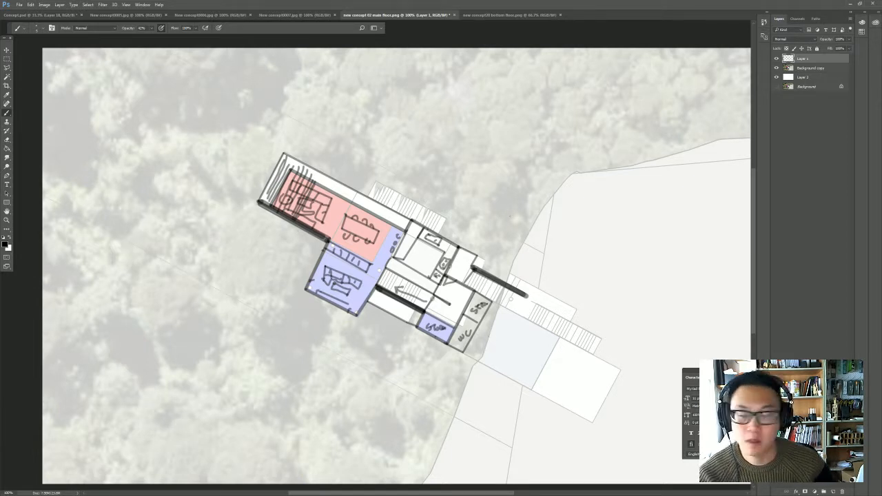
- With a bright red brush, draw circulation lines from the hillside stair through the entry to the living areas, kitchen, lower rooms and stair
click(5, 245)
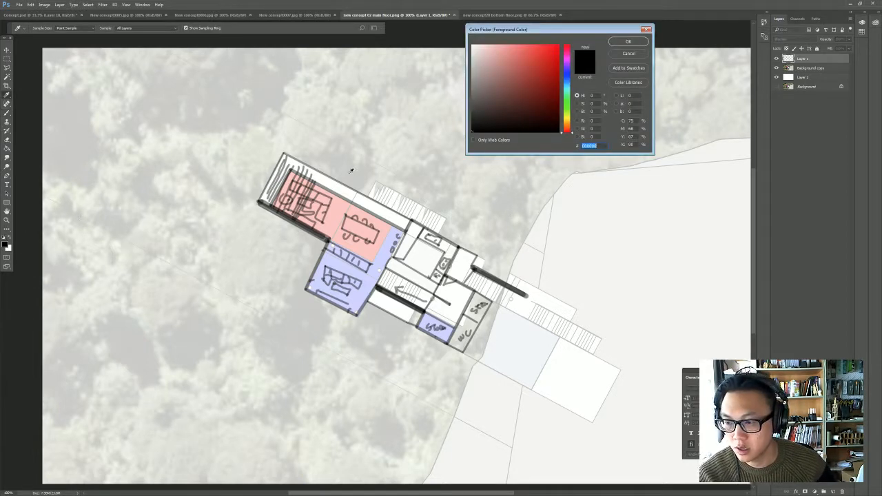
click(557, 54)
click(628, 41)
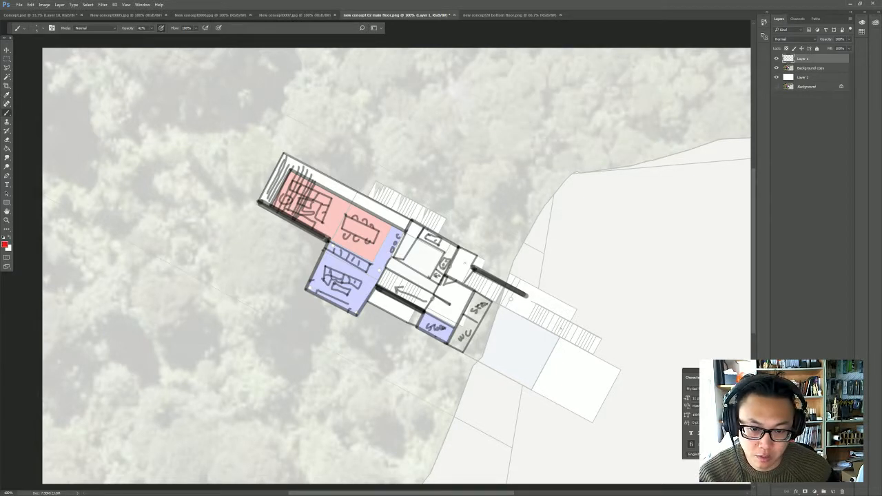
mouse_move(562, 328)
mouse_down()
mouse_move(458, 269)
mouse_move(444, 292)
mouse_up()
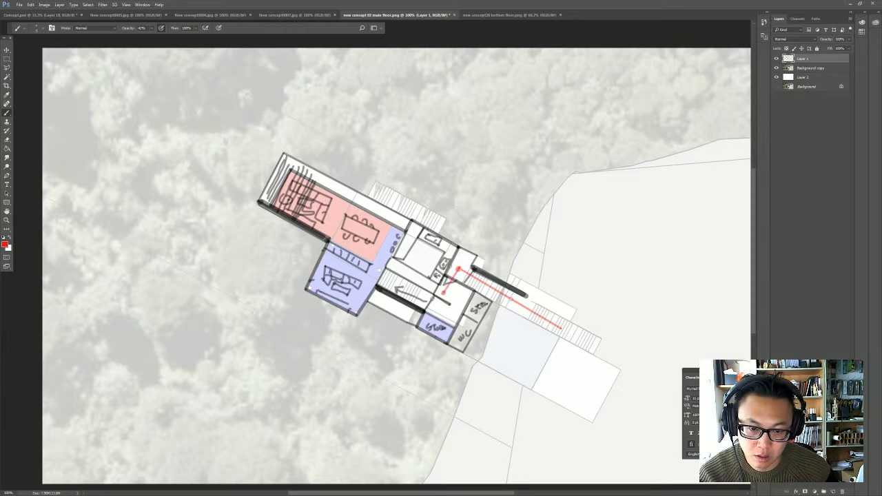
shift+click(304, 219)
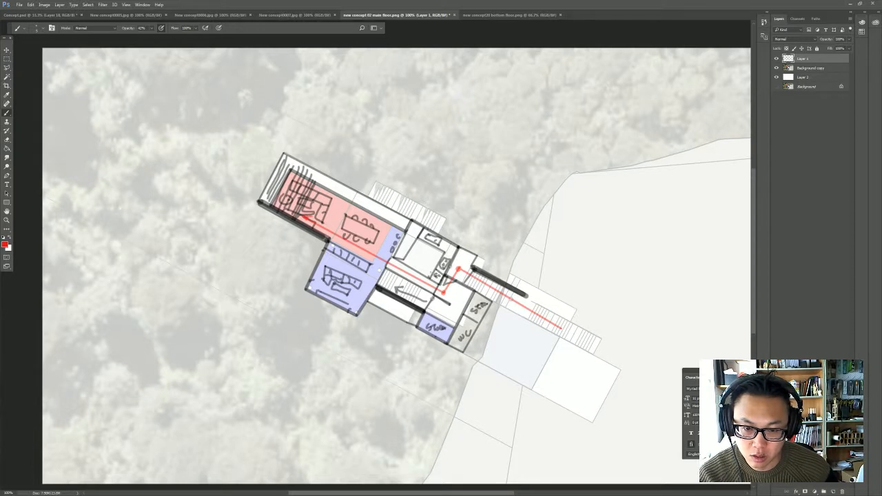
mouse_move(425, 259)
mouse_down()
mouse_move(425, 271)
mouse_move(364, 294)
mouse_up()
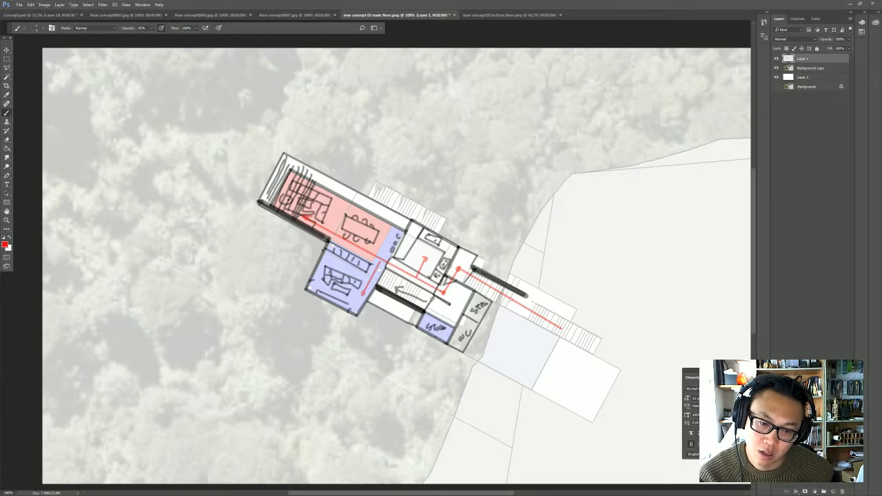
drag(453, 304, 460, 320)
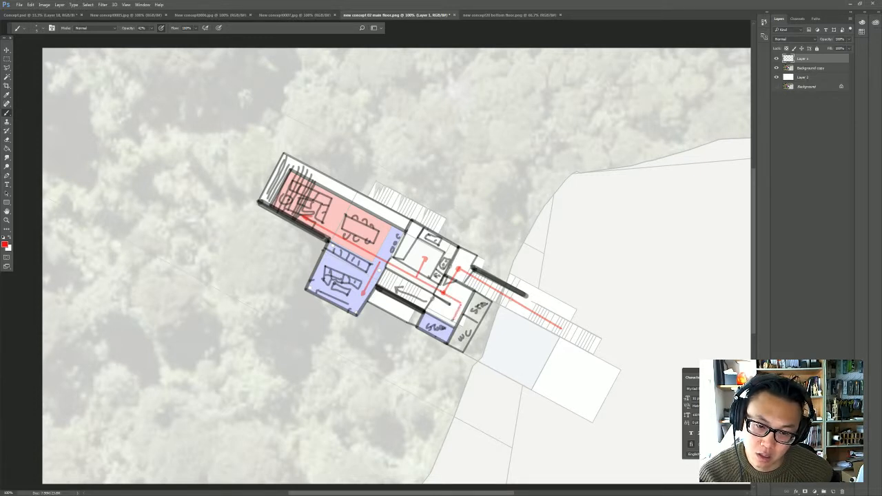
shift+click(394, 282)
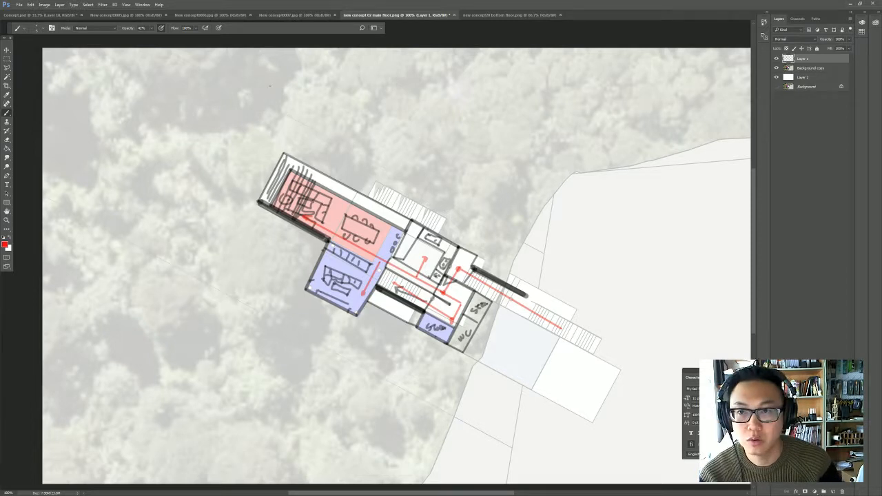
- Copy the whole bottom floor plan image and paste it as a new layer on top of the main floor document
click(510, 15)
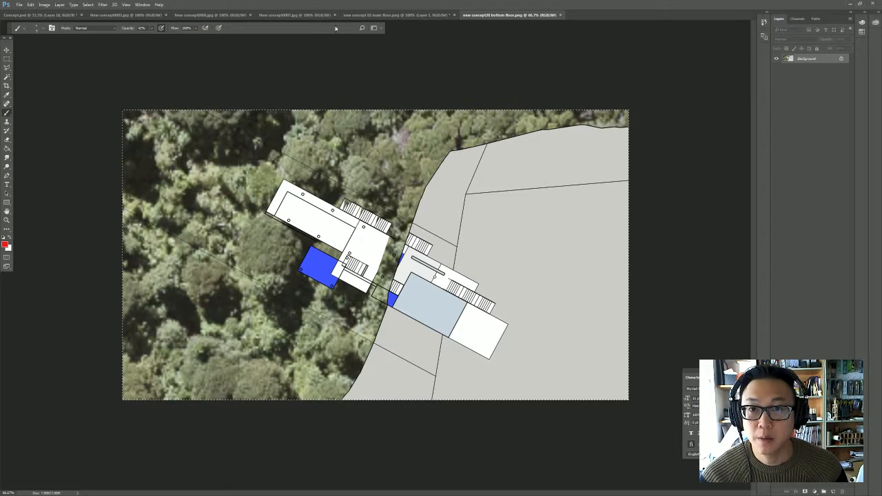
click(395, 14)
key(ctrl+v)
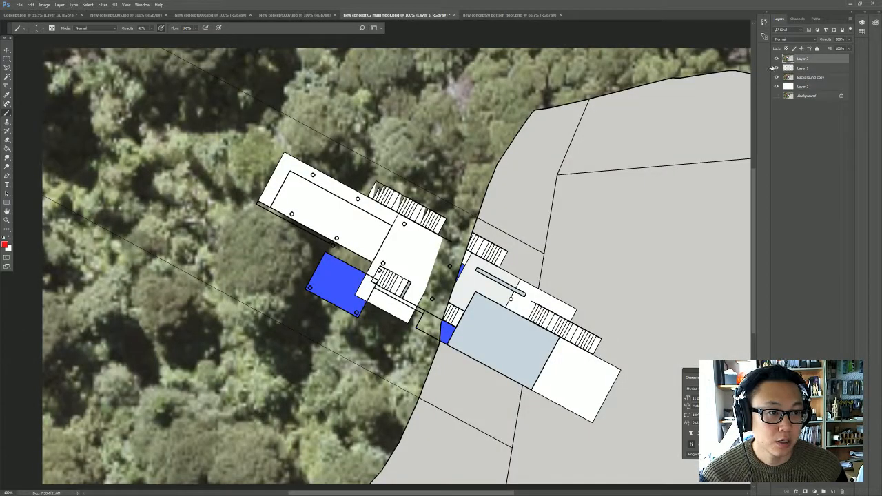
- Hide the main floor sketch and image layers, fade the pasted bottom floor plan, and add a blank layer above it
click(777, 68)
click(777, 78)
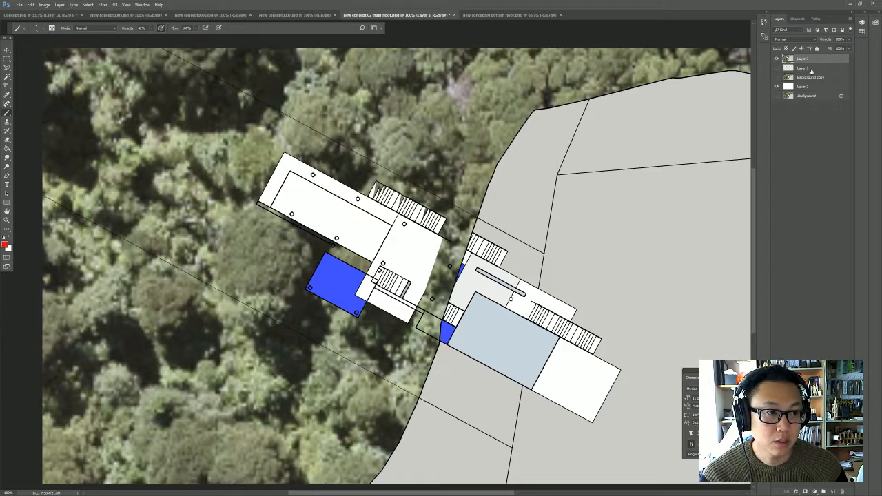
click(848, 40)
drag(849, 47, 827, 52)
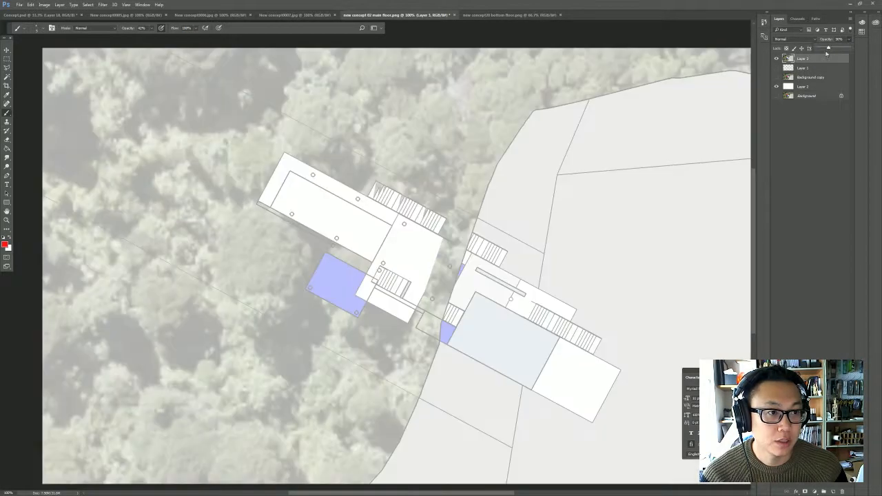
click(833, 491)
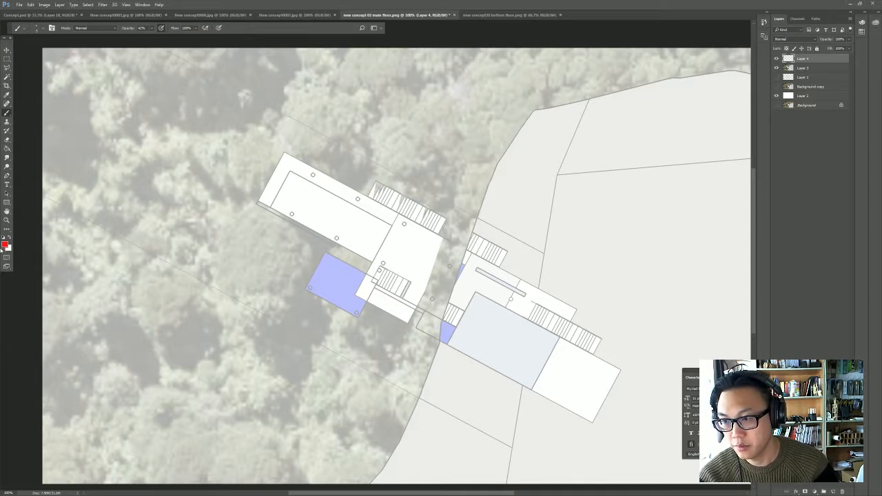
- With a black brush, trace the outer walls of the blue block and the long wing of the bottom floor
key(d)
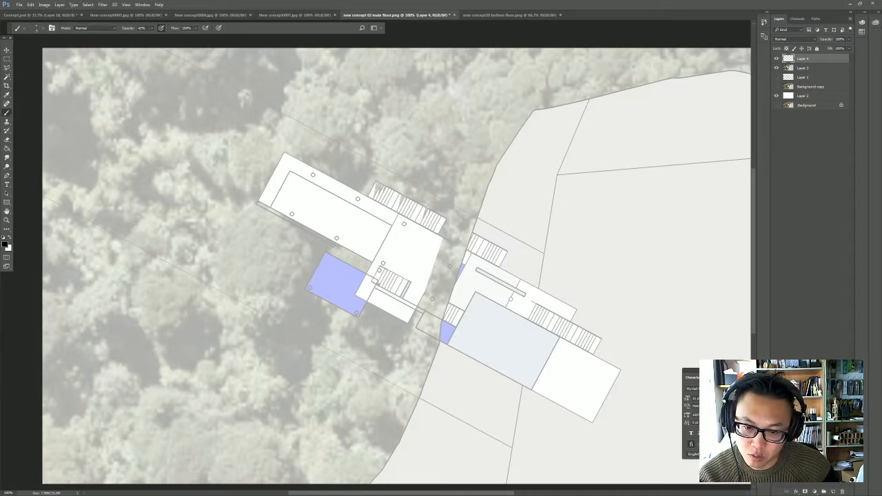
shift+click(357, 318)
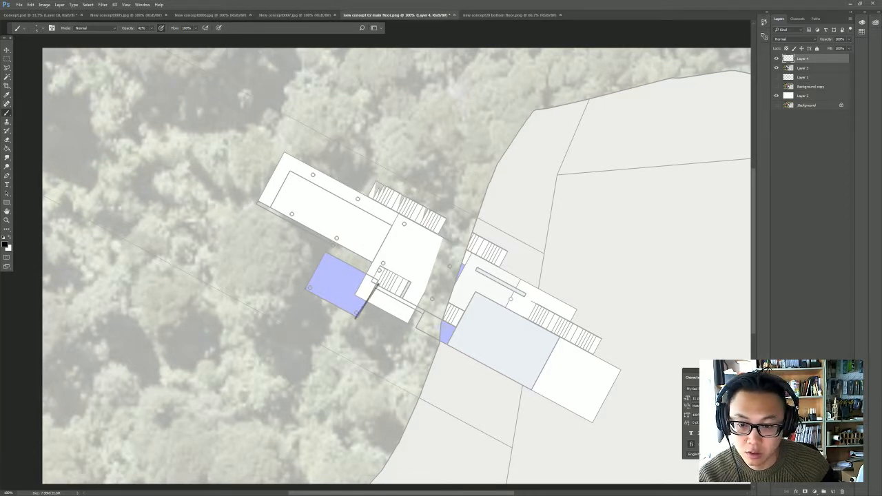
shift+click(305, 288)
shift+click(332, 241)
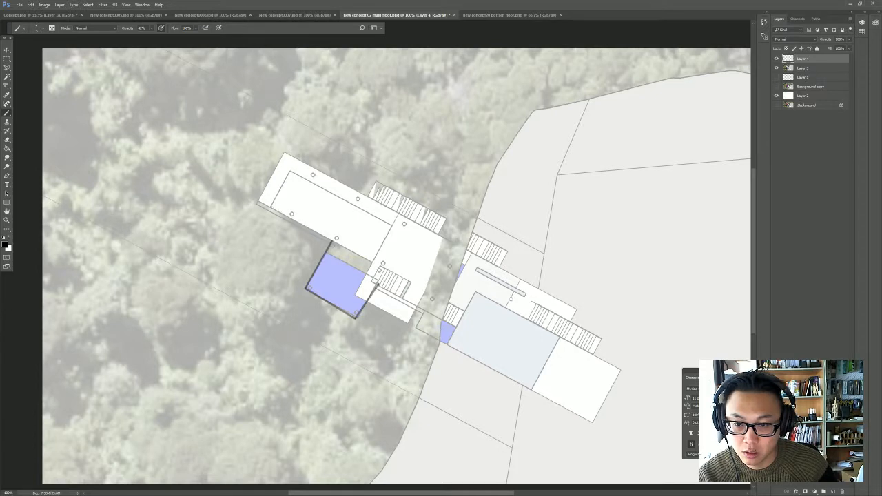
shift+click(271, 206)
shift+click(291, 171)
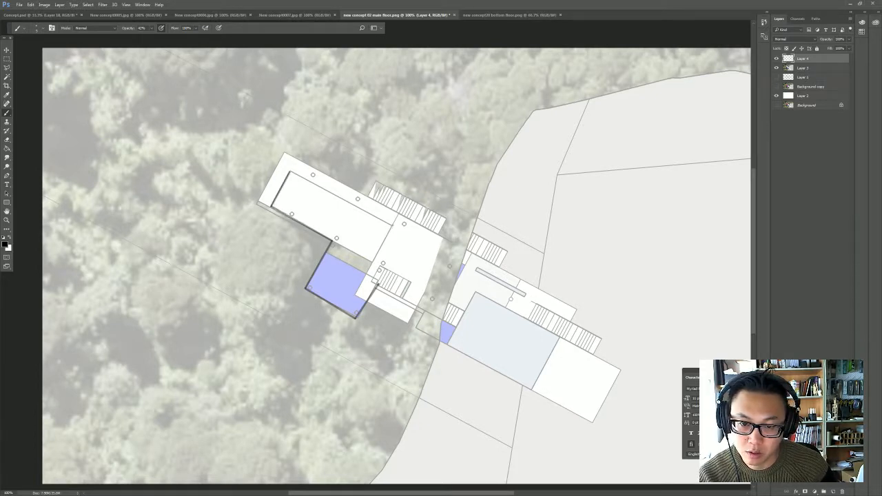
shift+click(393, 224)
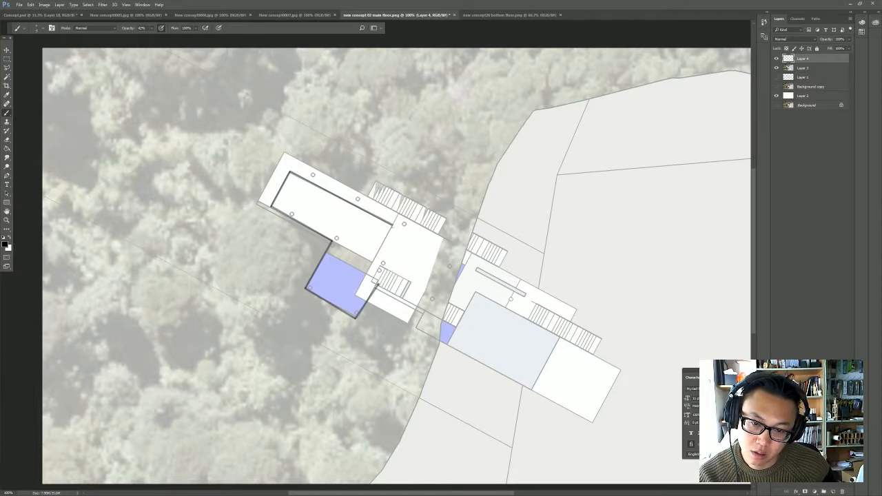
- Mark the wing's inner end, extend two walls from it to the hillside, and label the space between them "Living"
mouse_move(403, 230)
mouse_down()
mouse_move(381, 281)
mouse_move(403, 228)
mouse_up()
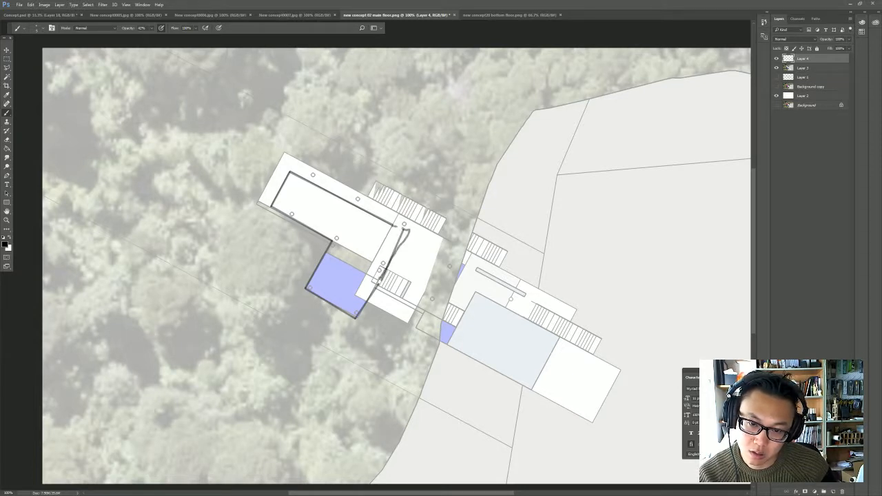
shift+click(462, 311)
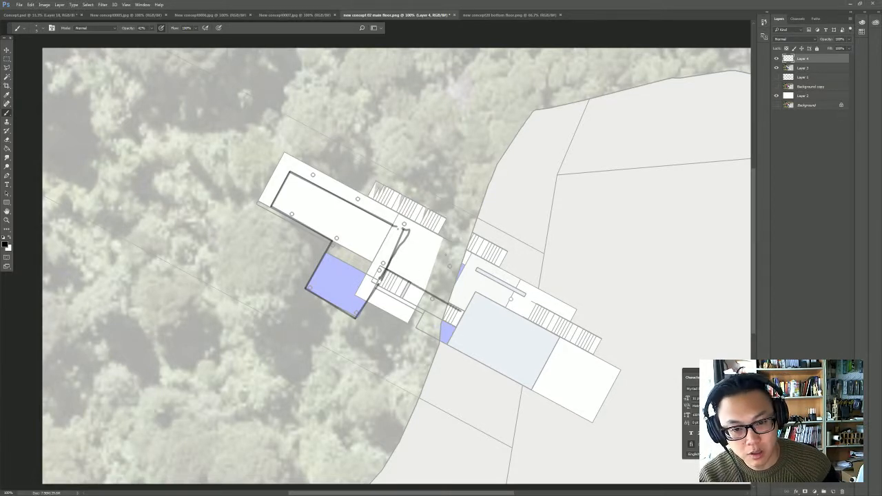
shift+click(465, 262)
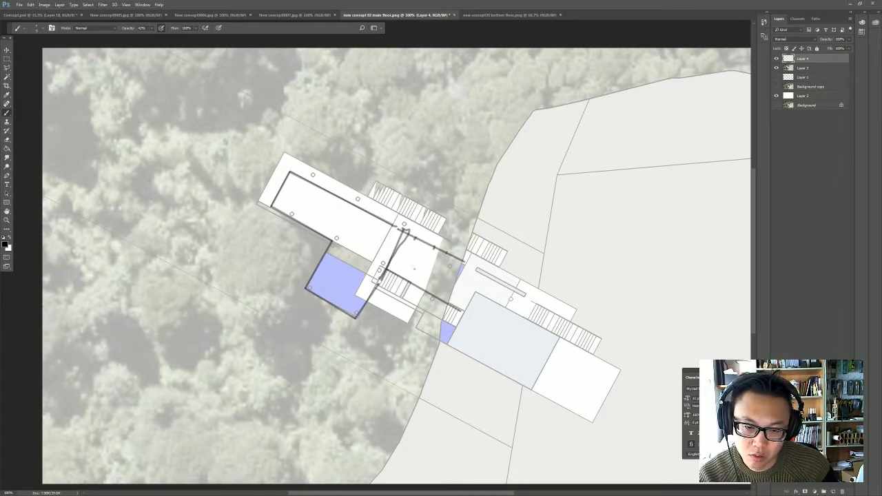
drag(412, 266, 441, 265)
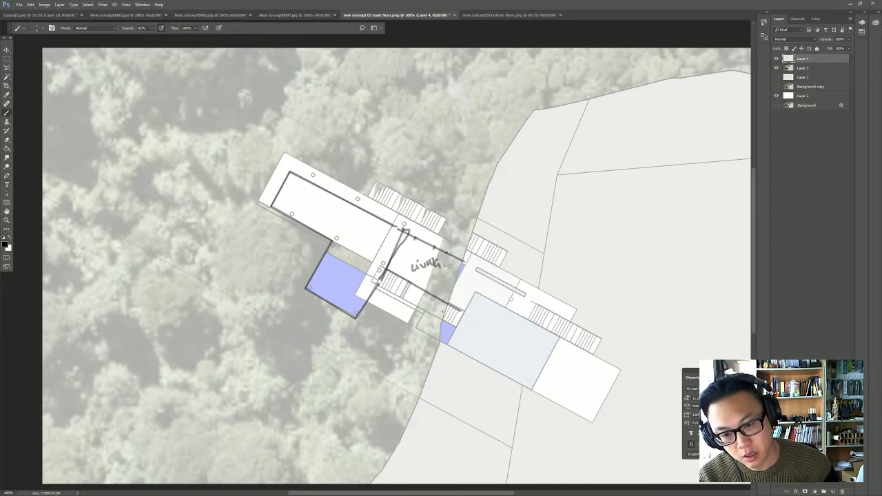
- Draw the corridor wall with a small recess near its outer end, and add two thick wall strokes extending from the blue block's upper corners
mouse_move(450, 315)
mouse_down()
mouse_move(386, 281)
mouse_move(393, 273)
mouse_up()
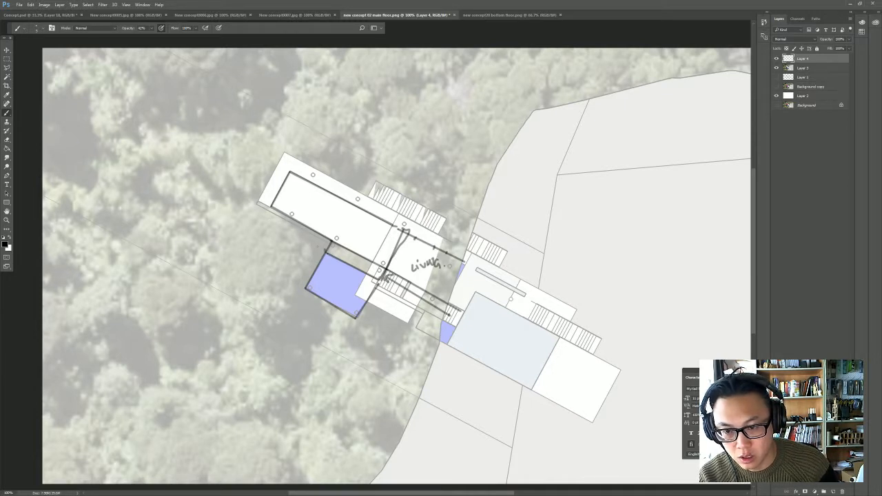
mouse_move(325, 251)
mouse_down()
mouse_move(300, 235)
mouse_move(300, 225)
mouse_up()
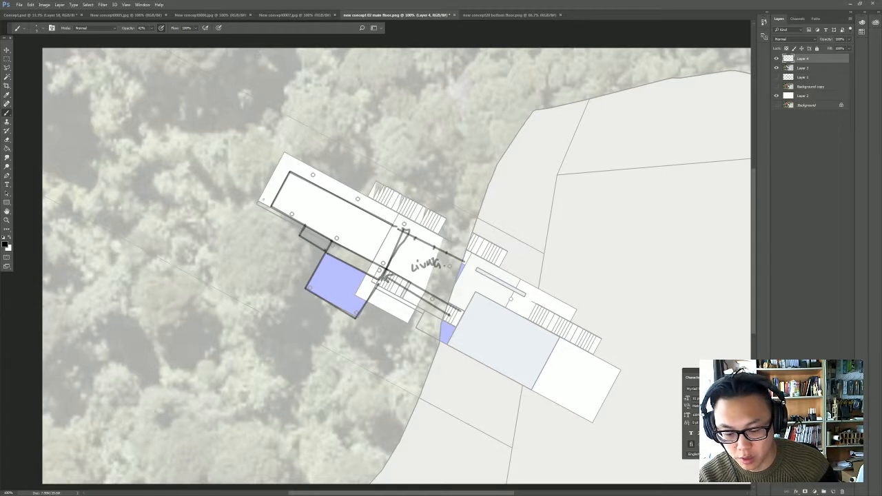
key(bracketright)
key(bracketright)
key(bracketright)
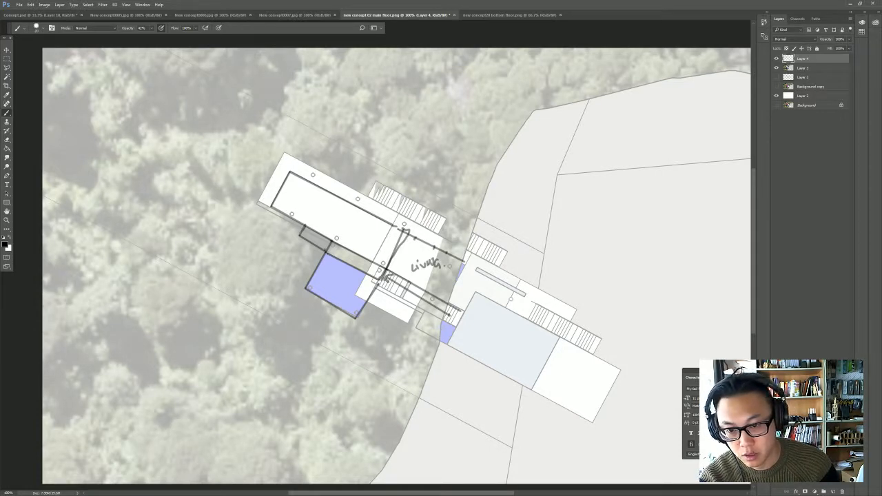
click(325, 252)
shift+click(254, 214)
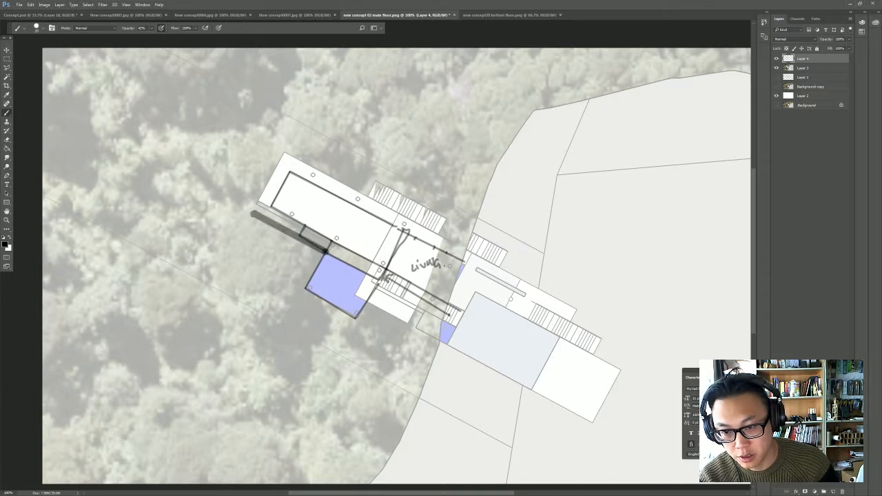
click(377, 288)
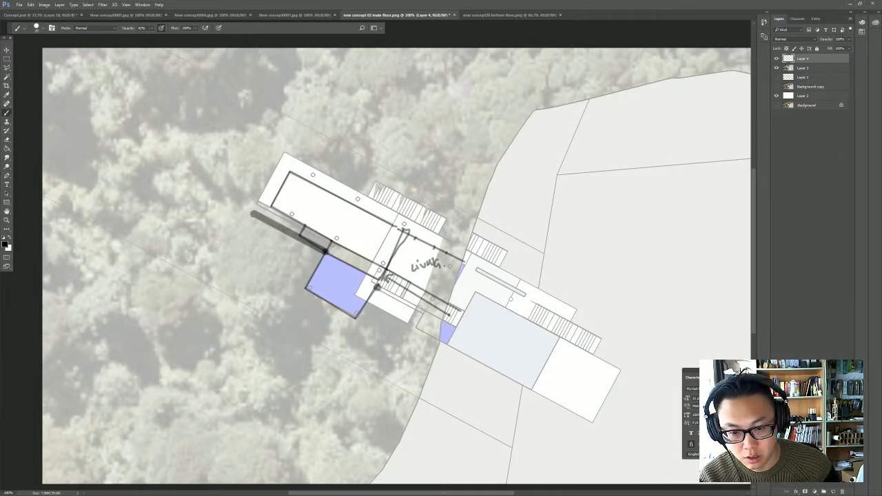
shift+click(421, 311)
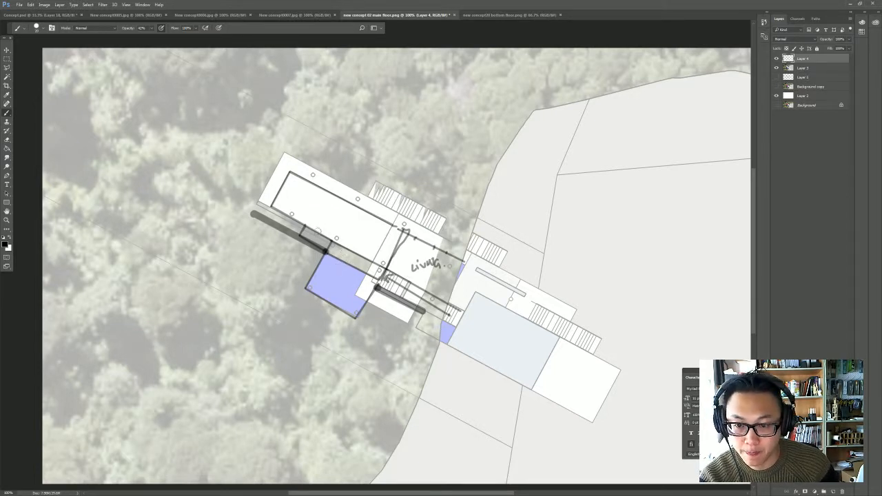
- With a smaller brush, divide the long wing into rooms with three cross partitions and mark their doors along the corridor
key(bracketleft)
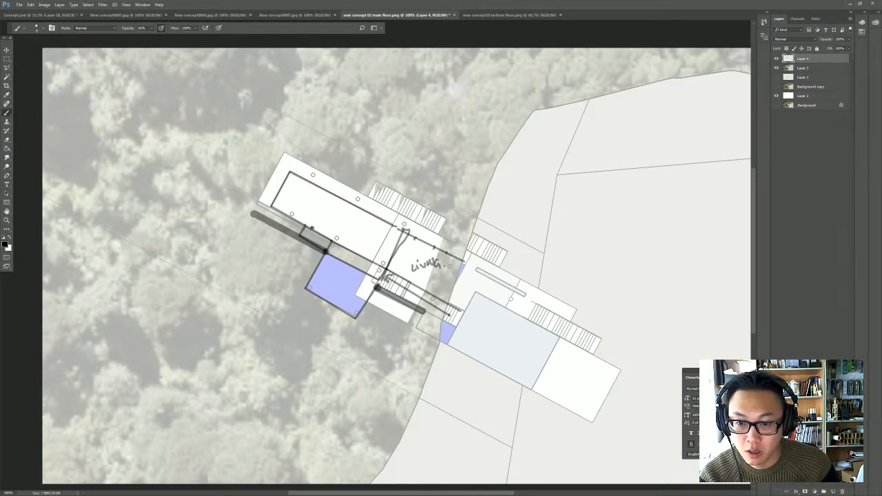
drag(330, 194, 313, 230)
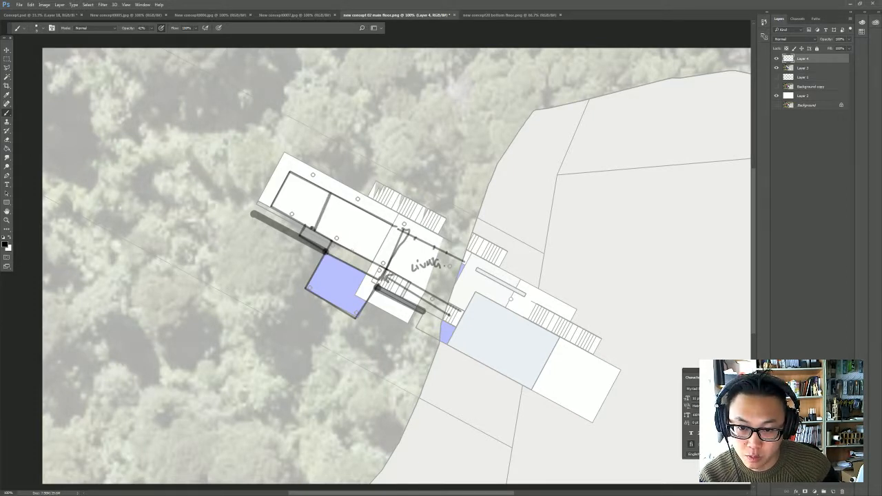
drag(369, 216, 352, 250)
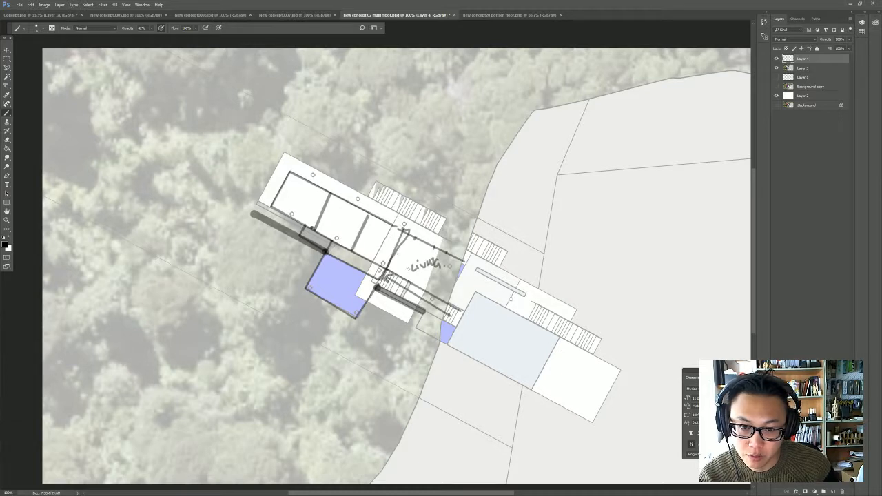
drag(412, 236, 394, 272)
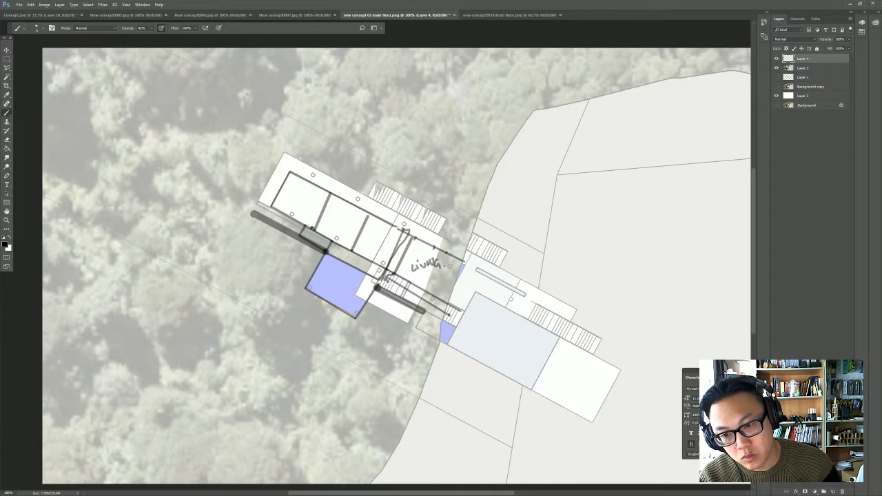
mouse_move(306, 228)
mouse_down()
mouse_move(311, 219)
mouse_move(315, 230)
mouse_up()
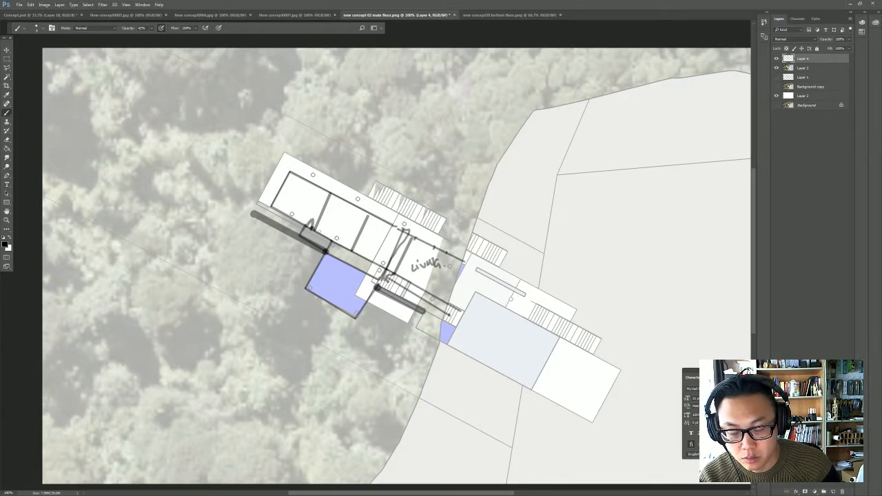
drag(341, 249, 364, 258)
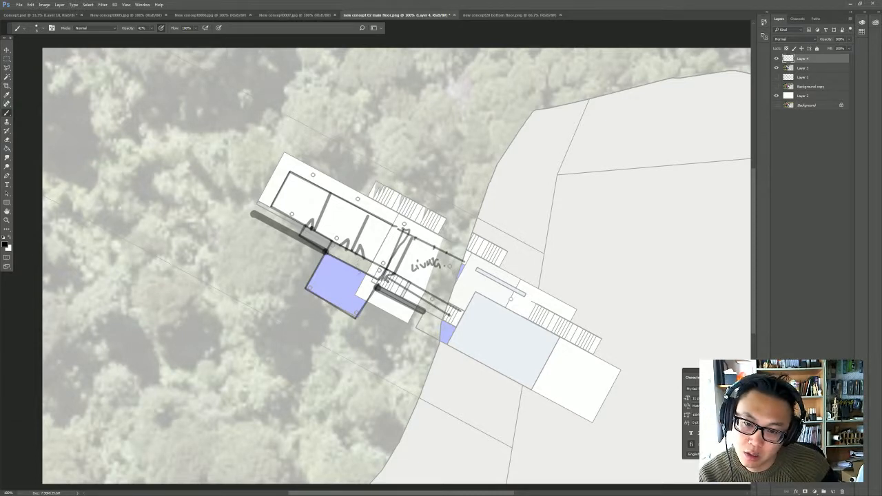
- Partition the inner end of the blue block into small rooms and mark the door openings
drag(358, 273, 340, 310)
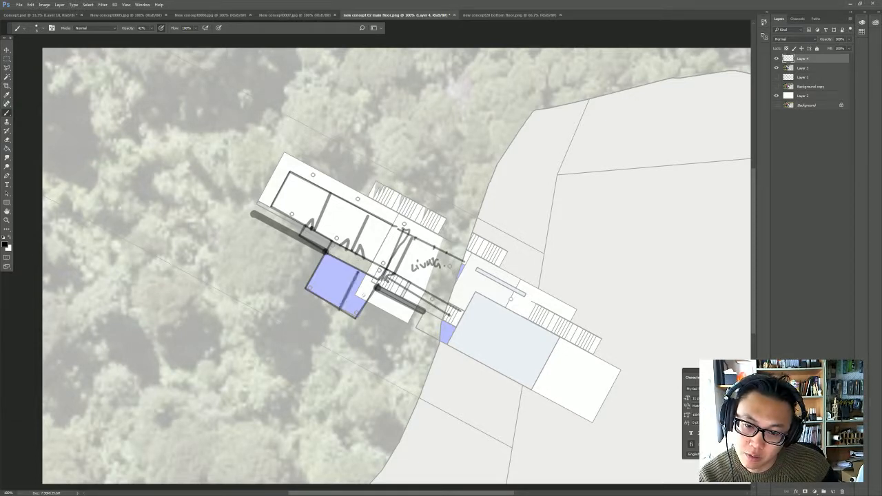
shift+click(369, 299)
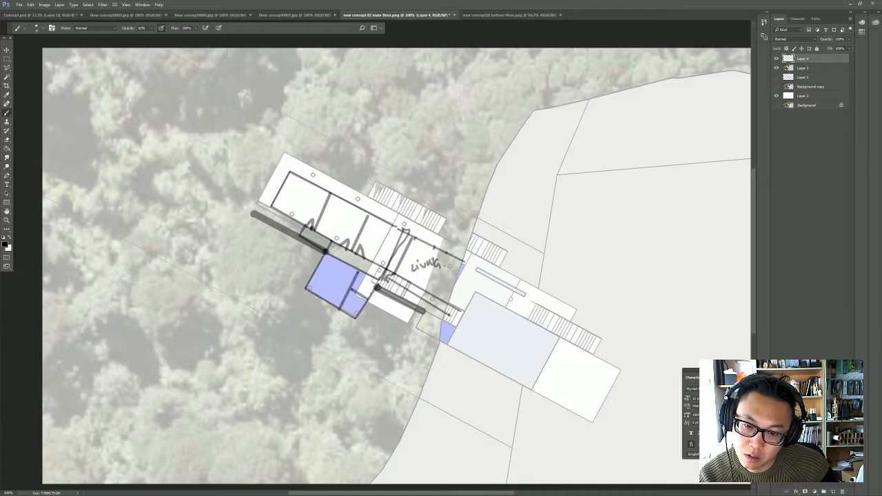
mouse_move(371, 292)
mouse_down()
mouse_move(380, 296)
mouse_move(358, 307)
mouse_up()
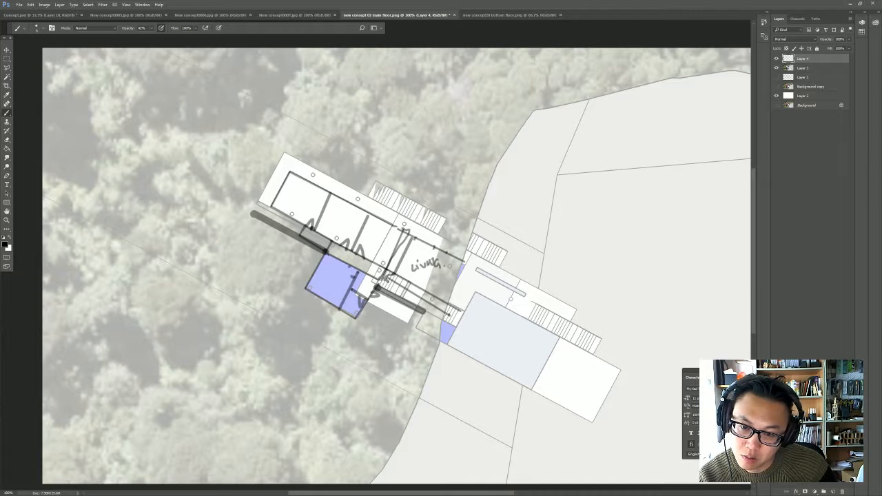
drag(326, 263, 338, 256)
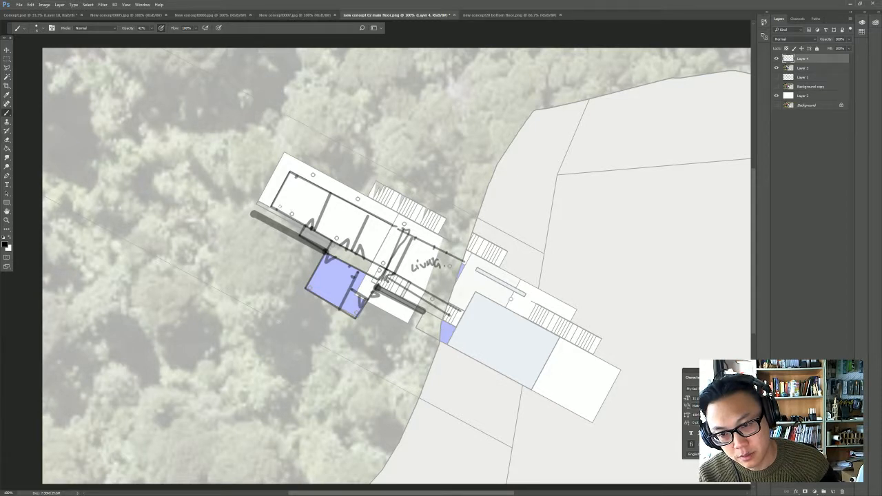
- Sketch beds and wardrobes in the wing's rooms, and add bathroom partitions and fixtures inside the blue block
mouse_move(279, 207)
mouse_down()
mouse_move(304, 222)
mouse_move(290, 186)
mouse_move(311, 197)
mouse_move(301, 218)
mouse_move(294, 211)
mouse_move(346, 220)
mouse_move(338, 243)
mouse_move(332, 224)
mouse_move(361, 228)
mouse_move(366, 213)
mouse_move(369, 231)
mouse_move(377, 222)
mouse_up()
mouse_move(379, 258)
mouse_down()
mouse_move(372, 262)
mouse_move(394, 272)
mouse_move(376, 246)
mouse_move(404, 236)
mouse_move(394, 266)
mouse_move(405, 252)
mouse_move(390, 263)
mouse_up()
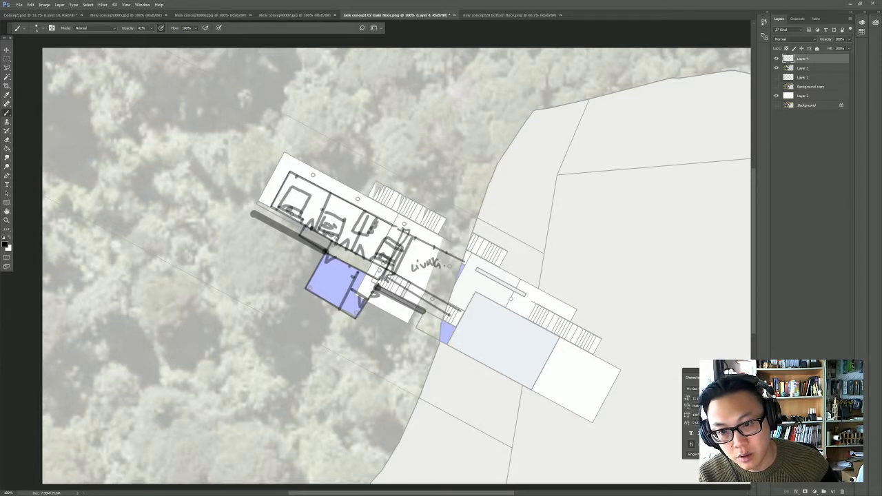
mouse_move(322, 213)
mouse_down()
mouse_move(325, 190)
mouse_move(324, 206)
mouse_move(327, 199)
mouse_up()
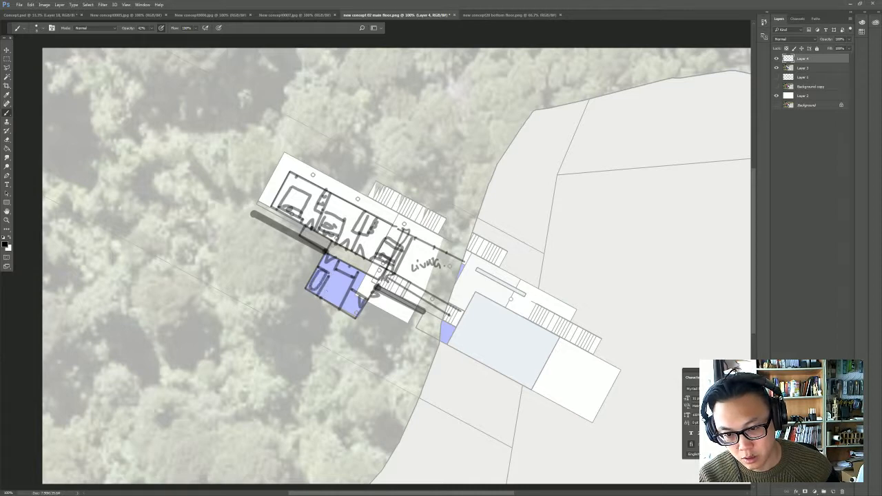
drag(329, 297, 339, 302)
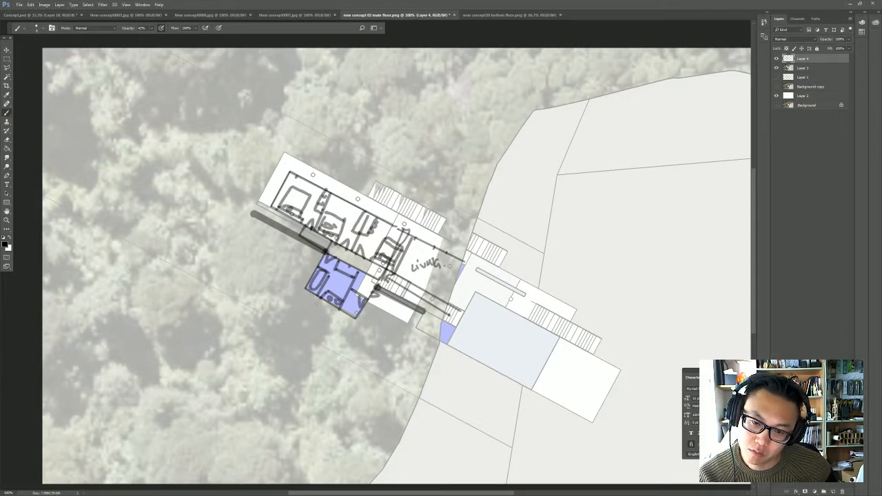
drag(344, 310, 352, 313)
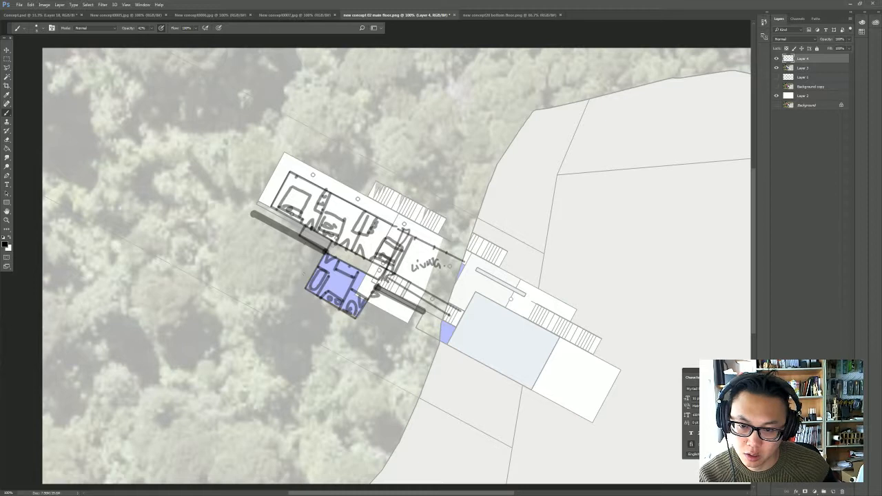
- Outline an extra small room against the blue block's outer side below the corridor, and sketch fixtures inside it
drag(305, 238, 284, 274)
shift+click(308, 284)
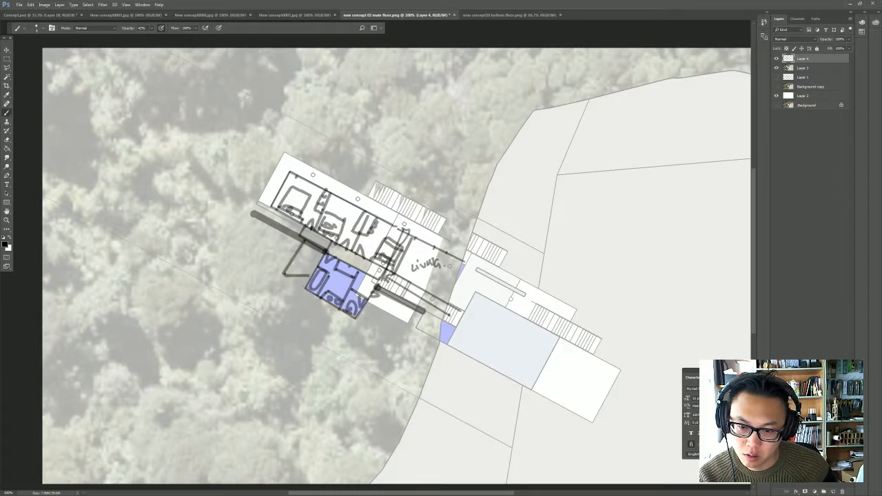
key(ctrl+z)
shift+click(305, 288)
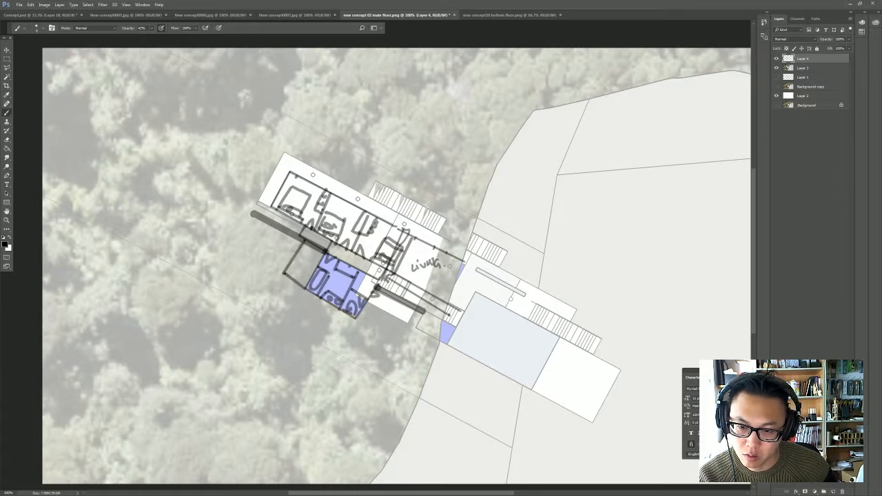
mouse_move(290, 266)
mouse_down()
mouse_move(312, 279)
mouse_move(295, 274)
mouse_move(317, 266)
mouse_move(314, 256)
mouse_up()
mouse_move(308, 255)
mouse_down()
mouse_move(319, 263)
mouse_move(327, 256)
mouse_up()
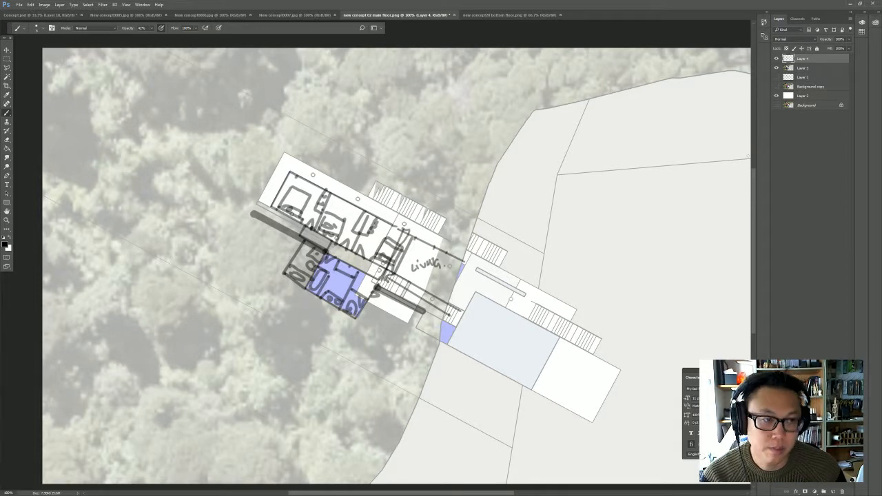
- Set the brush colour to pure red (ff0000) and draw a circulation line along the wing's corridor on Layer 4
click(798, 69)
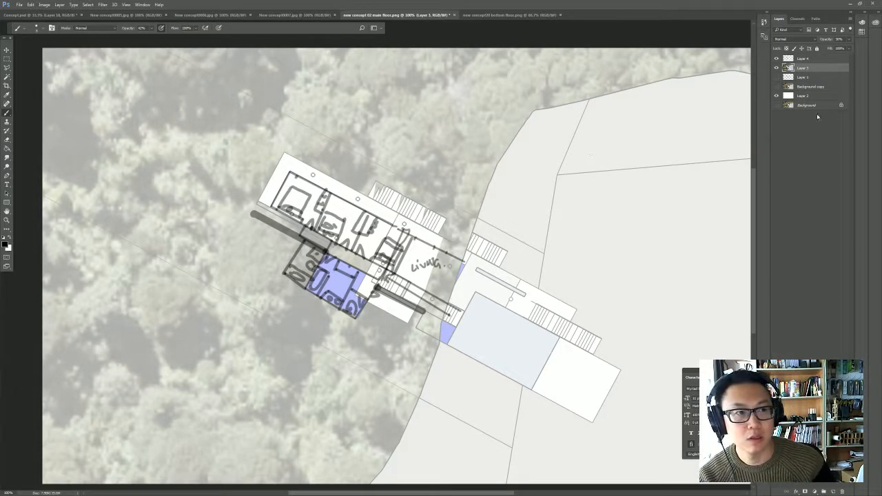
click(817, 59)
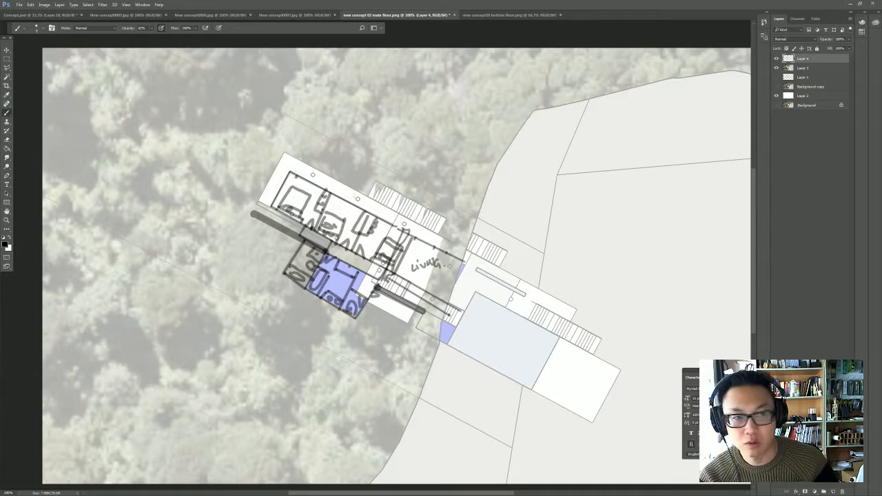
click(5, 243)
click(554, 53)
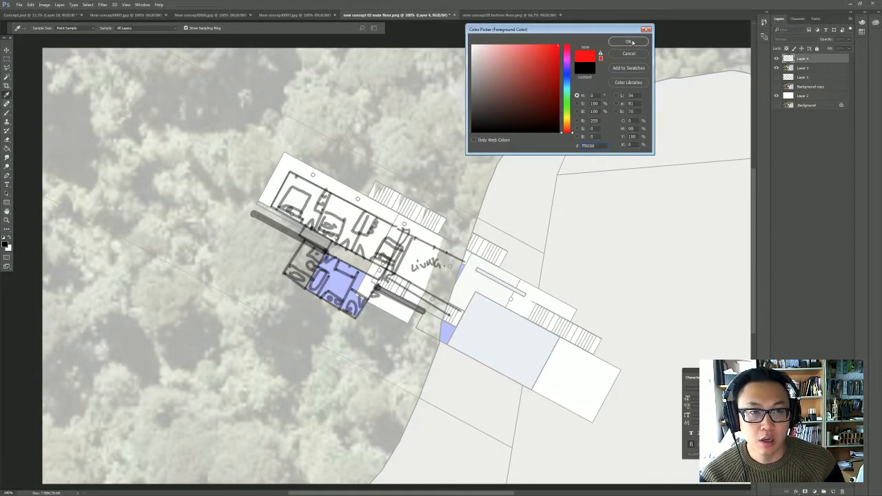
click(628, 41)
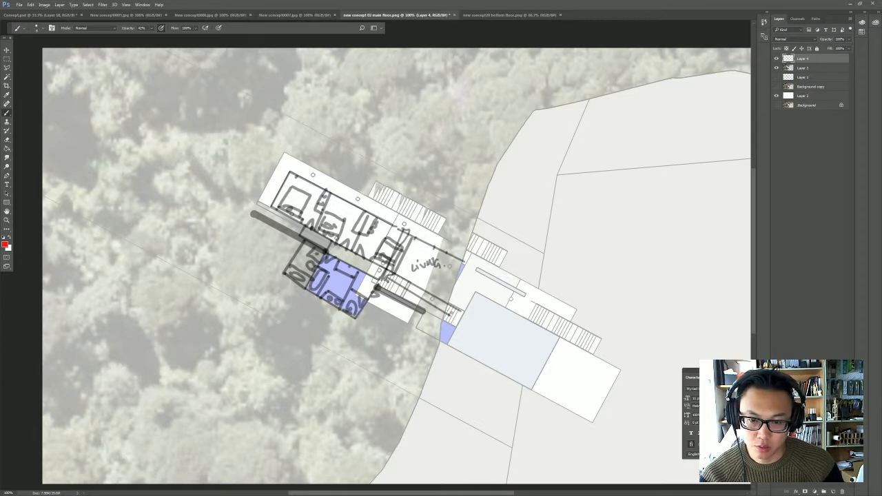
shift+click(310, 234)
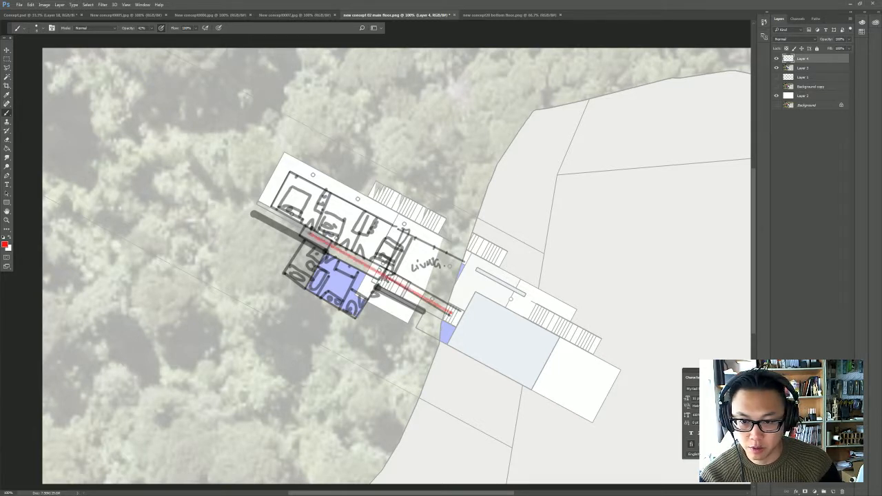
- Add red arrows branching off the corridor line into the wing's rooms, the blue block and the area beside the stairs
drag(314, 217, 310, 233)
drag(306, 221, 317, 220)
mouse_move(343, 249)
mouse_down()
mouse_move(348, 238)
mouse_move(370, 250)
mouse_up()
drag(323, 274, 331, 255)
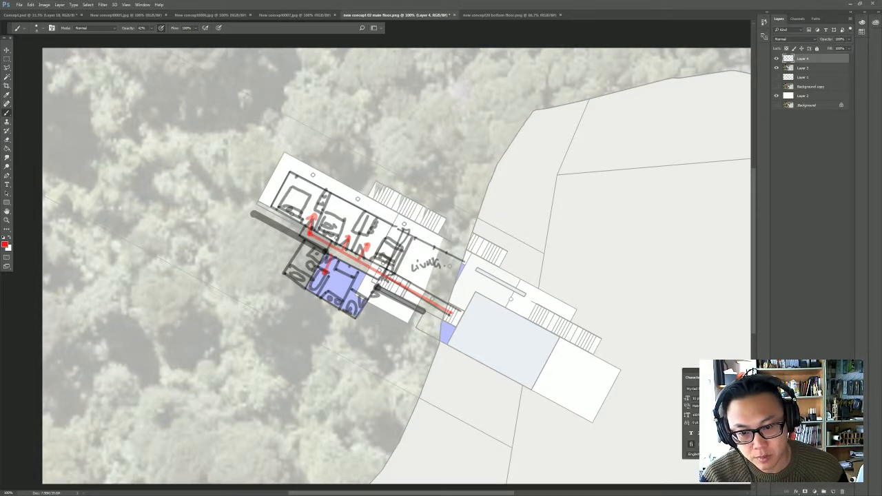
mouse_move(400, 283)
mouse_down()
mouse_move(412, 267)
mouse_move(362, 290)
mouse_move(389, 305)
mouse_up()
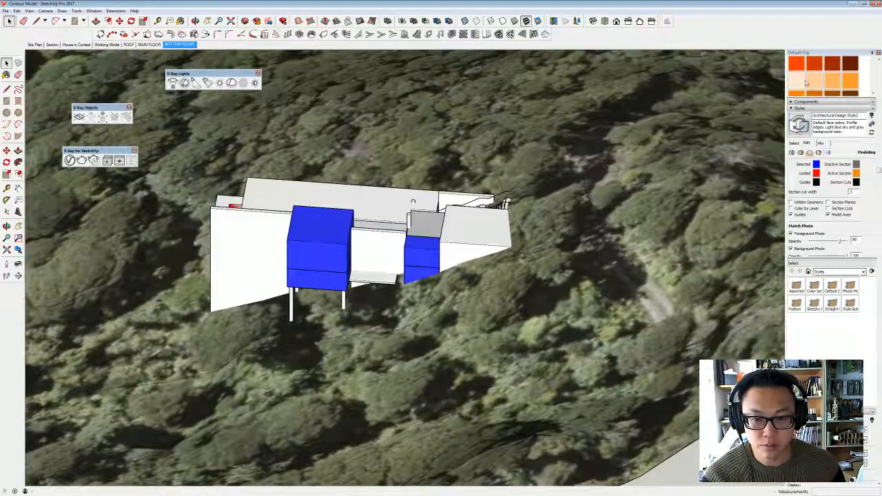
- Switch to the SketchUp model, turn off section cuts and examine the whole house from above and from its stair side
mouse_move(289, 173)
middle_down()
mouse_move(393, 224)
mouse_move(407, 250)
mouse_move(503, 301)
mouse_move(408, 257)
mouse_move(465, 313)
middle_up()
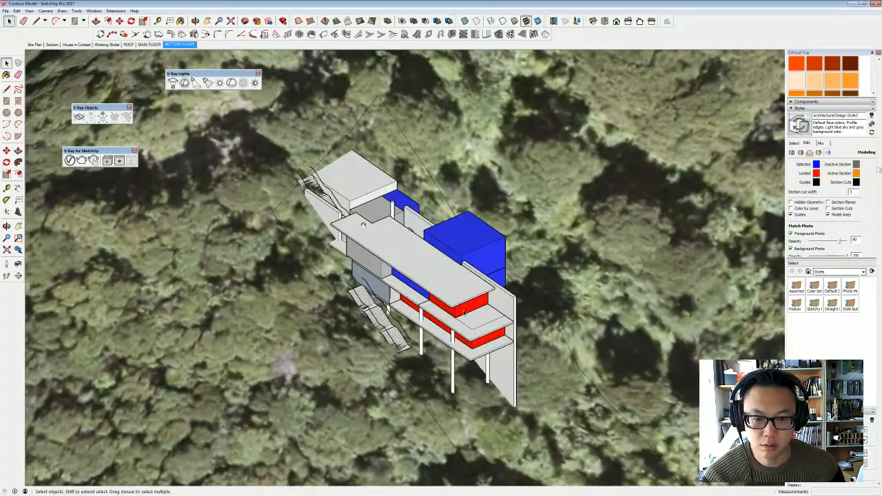
mouse_move(510, 282)
middle_down()
mouse_move(393, 277)
mouse_move(725, 200)
mouse_move(553, 192)
mouse_move(504, 175)
mouse_move(631, 305)
mouse_move(315, 266)
mouse_move(285, 250)
mouse_move(253, 208)
mouse_move(200, 344)
mouse_move(186, 354)
middle_up()
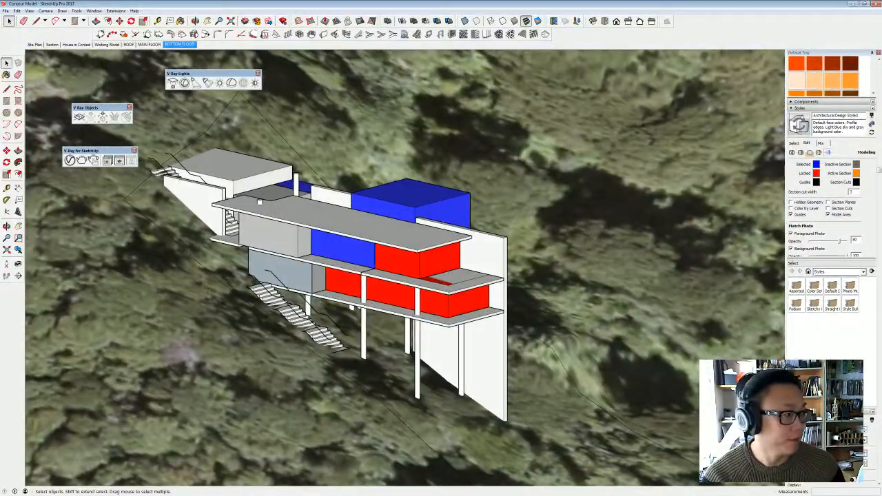